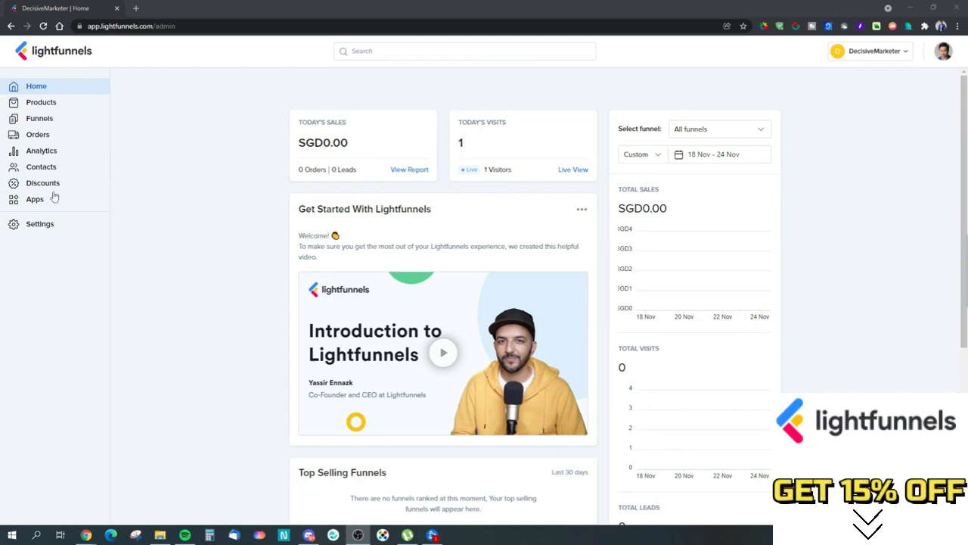
# Open the account settings and look through the General, Default Template and Members sections
pyautogui.click(30, 224)
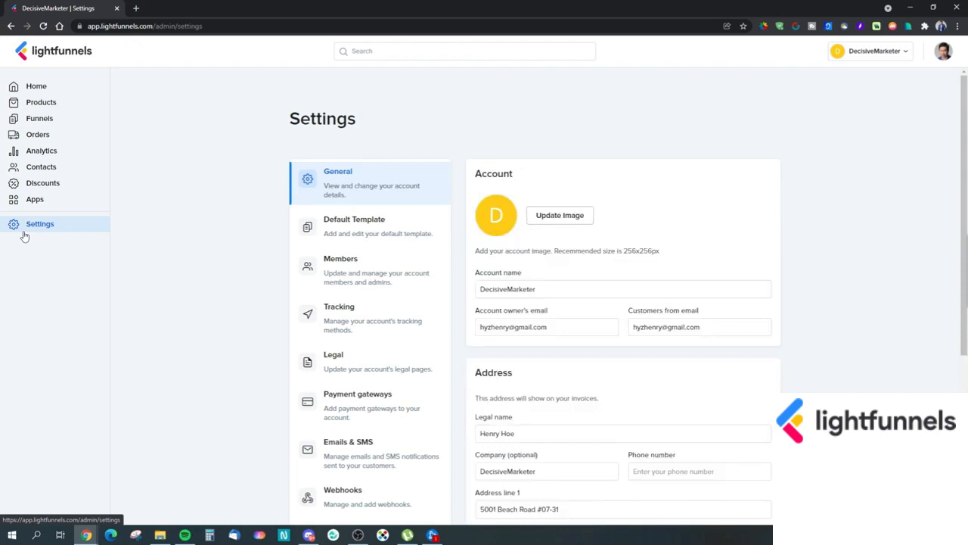
pyautogui.scroll(-3, 356, 303)
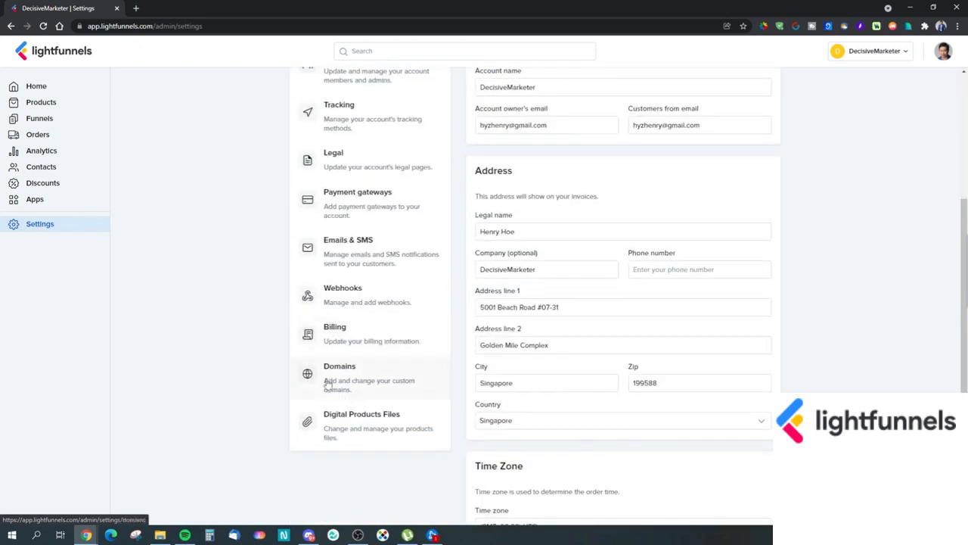
pyautogui.scroll(2, 318, 333)
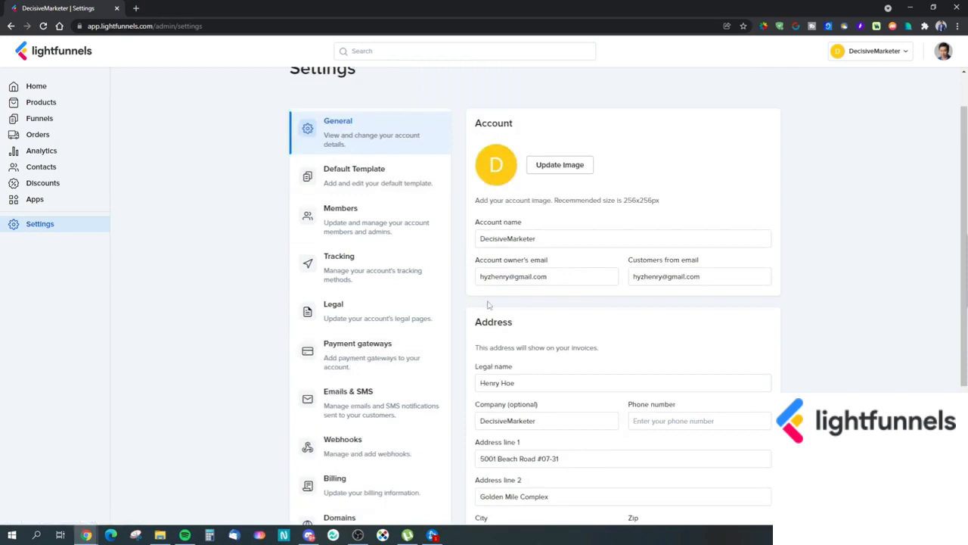
pyautogui.click(377, 184)
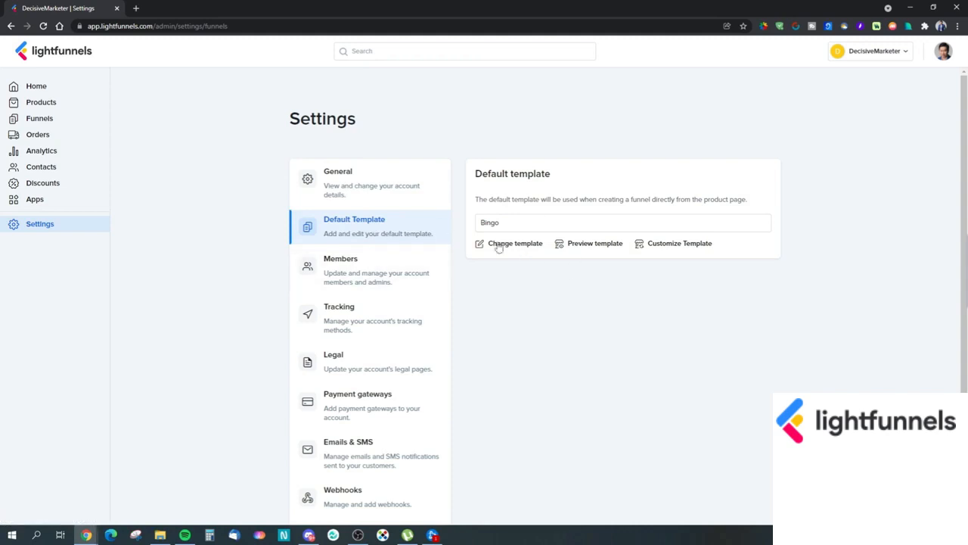
pyautogui.click(385, 274)
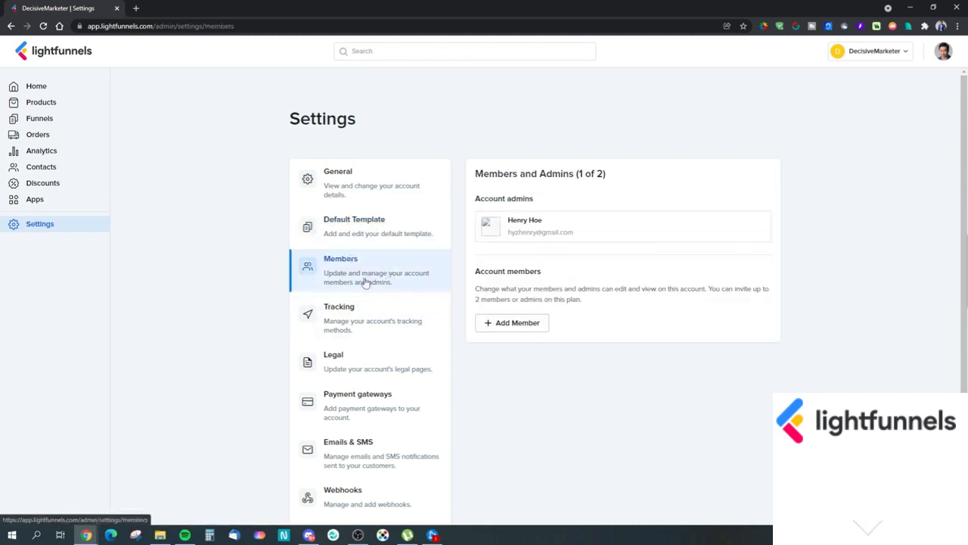
# Review the tracking settings for Google Analytics and the Facebook, TikTok and Snapchat pixels
pyautogui.scroll(-1, 364, 282)
pyautogui.scroll(-1, 366, 282)
pyautogui.click(356, 215)
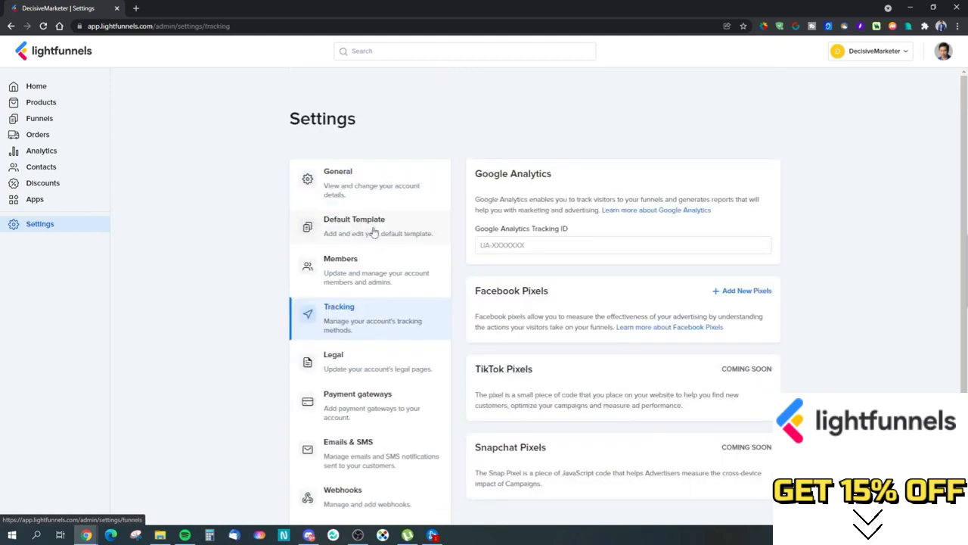
pyautogui.scroll(-1, 379, 312)
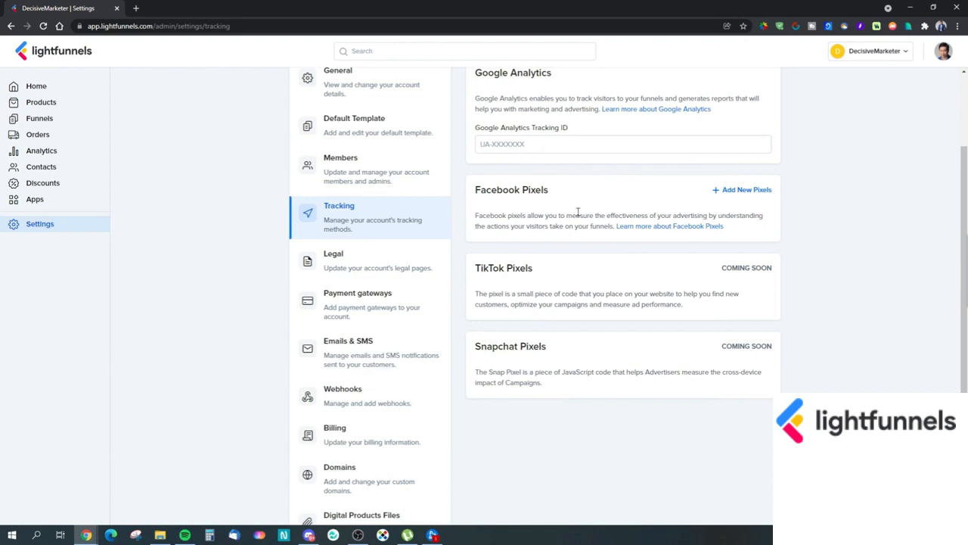
# Examine the legal page settings for the refund policy, privacy policy and terms of service
pyautogui.click(342, 272)
pyautogui.scroll(-2, 545, 356)
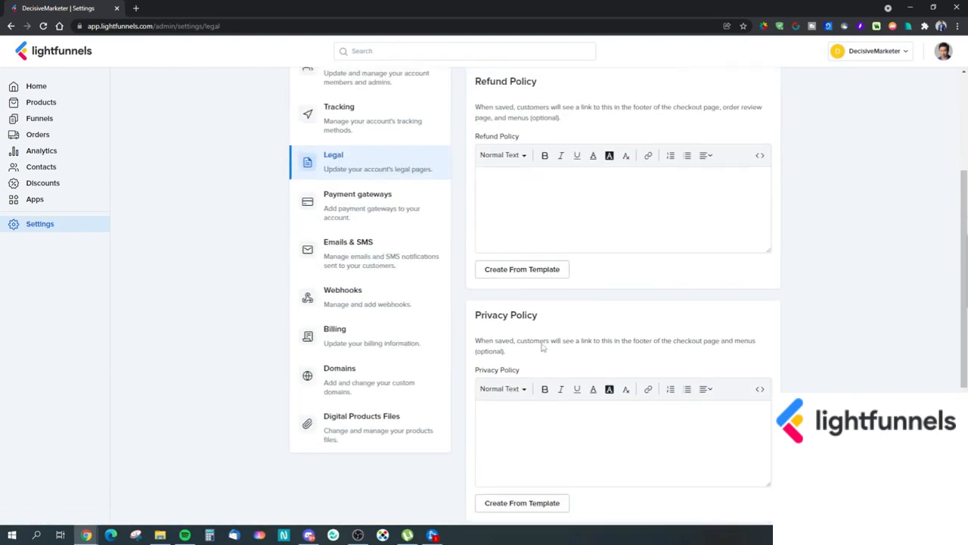
pyautogui.scroll(2, 542, 346)
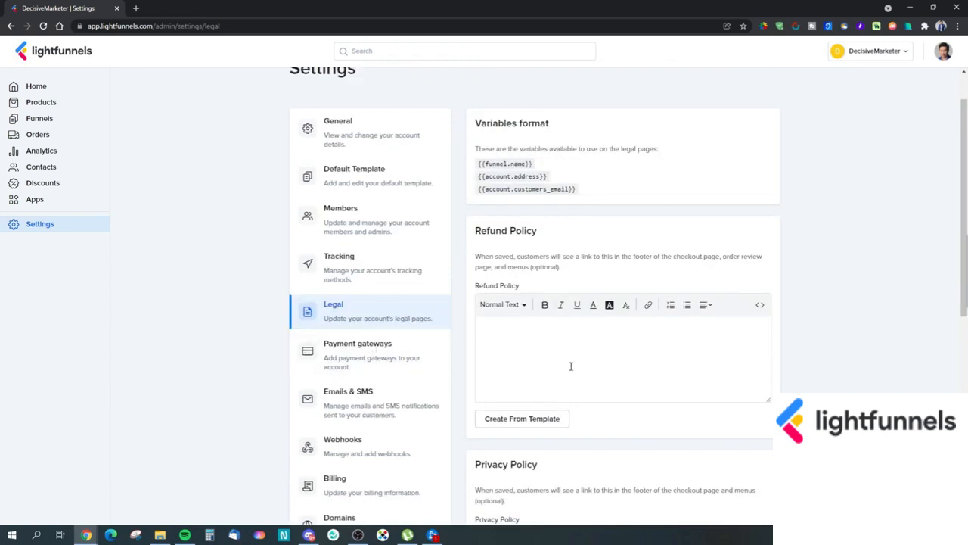
pyautogui.scroll(-3, 558, 370)
pyautogui.scroll(1, 557, 370)
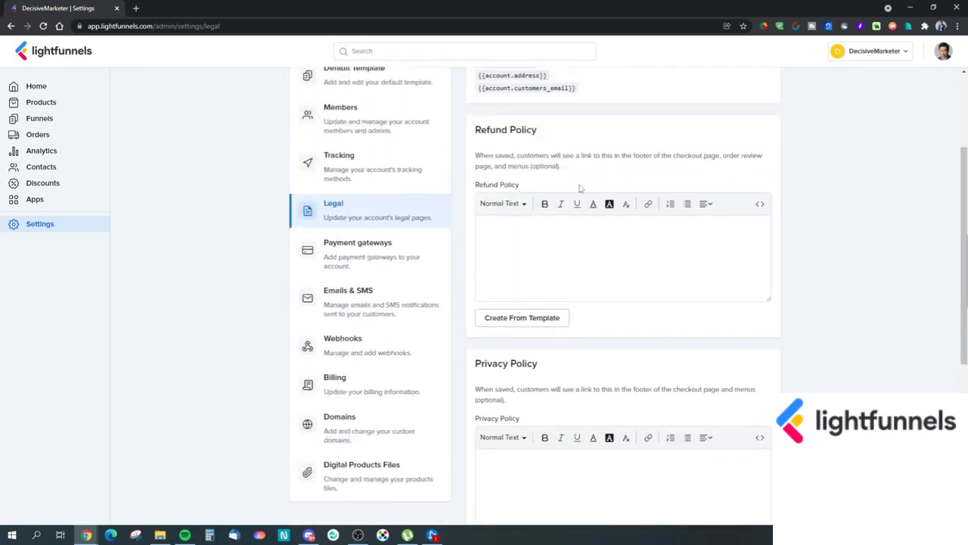
pyautogui.scroll(-2, 540, 273)
pyautogui.scroll(-2, 497, 304)
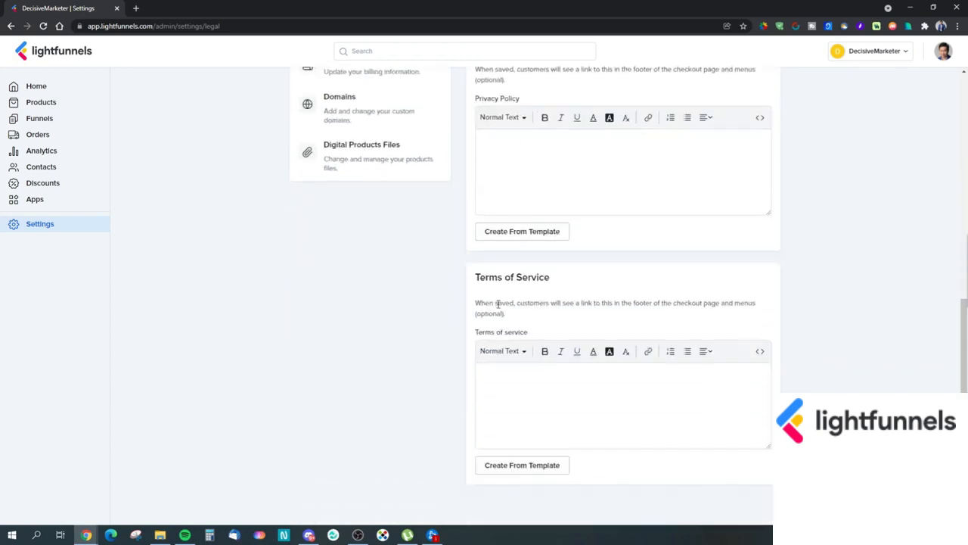
pyautogui.scroll(5, 500, 306)
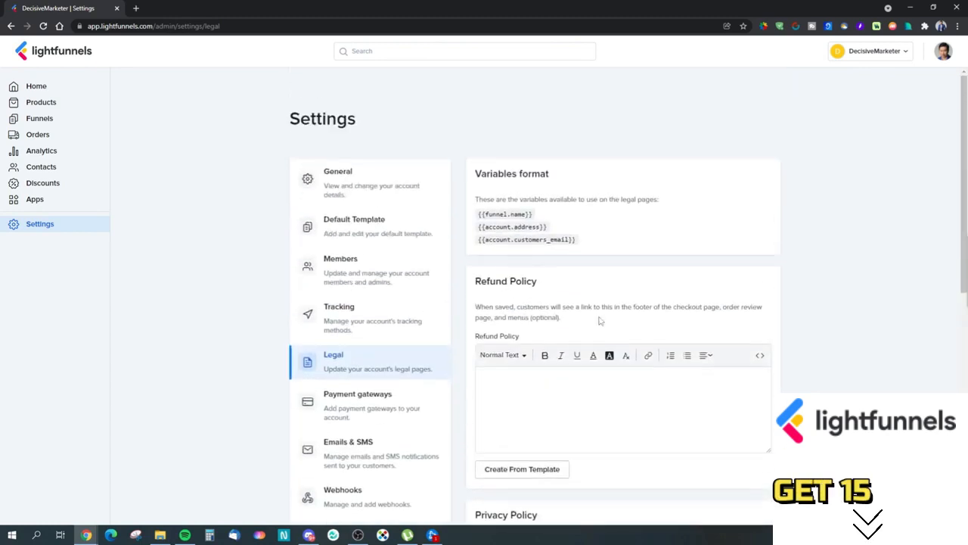
pyautogui.scroll(-1, 620, 318)
pyautogui.scroll(1, 639, 317)
# Toggle the Refund Policy editor's code view on and off and look over the remaining policy editors
pyautogui.click(759, 355)
pyautogui.click(760, 357)
pyautogui.click(732, 421)
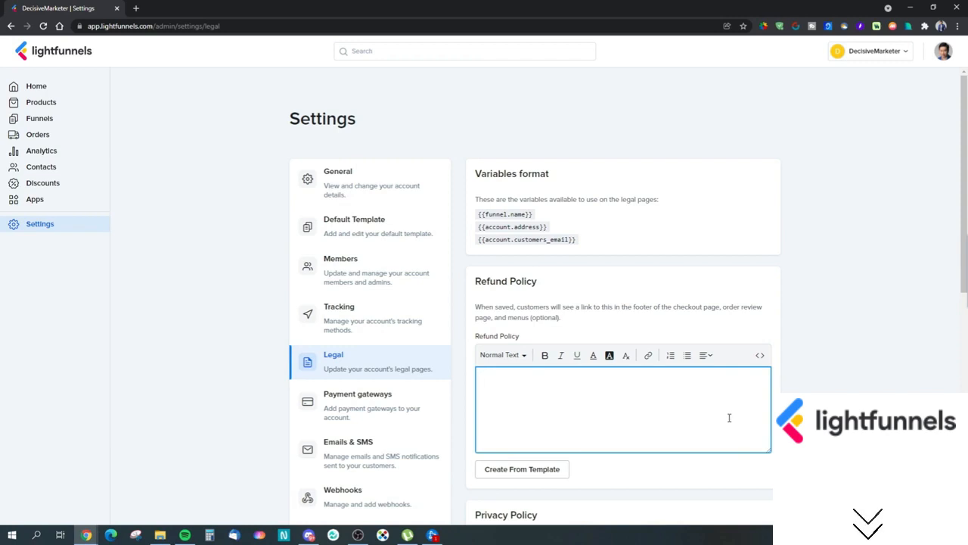
pyautogui.scroll(-3, 729, 422)
pyautogui.scroll(-3, 651, 409)
pyautogui.scroll(3, 628, 412)
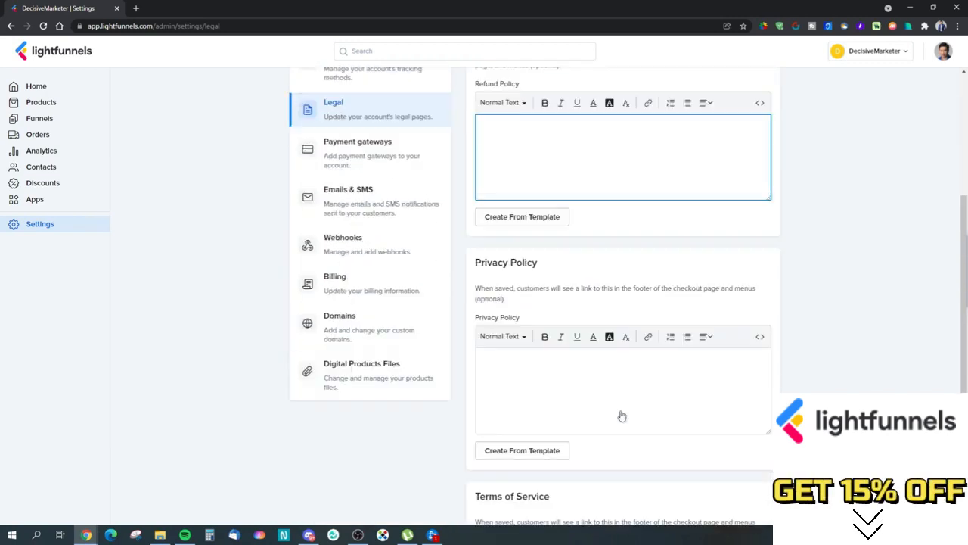
# Open the payment gateway settings and review the account currency and currency conversion options
pyautogui.click(389, 163)
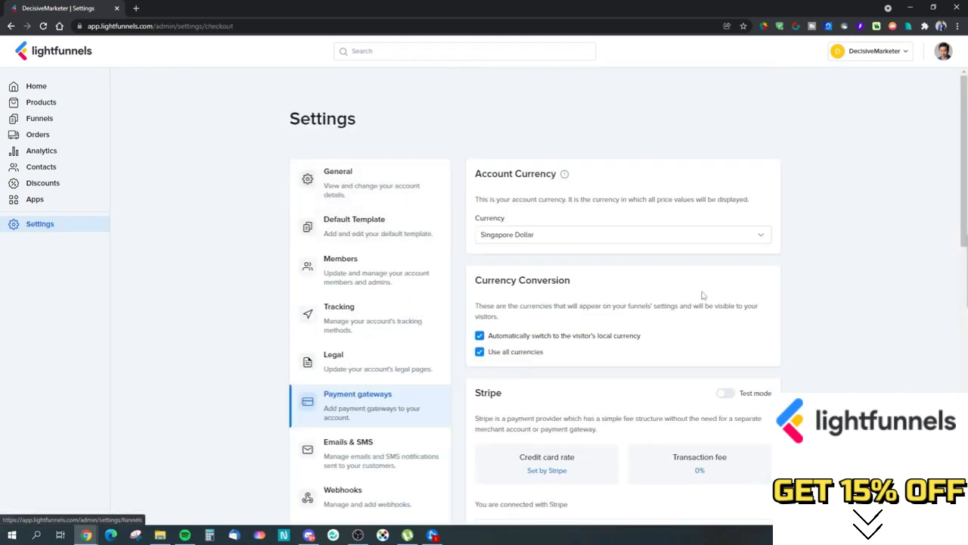
pyautogui.scroll(-3, 726, 302)
pyautogui.scroll(3, 757, 296)
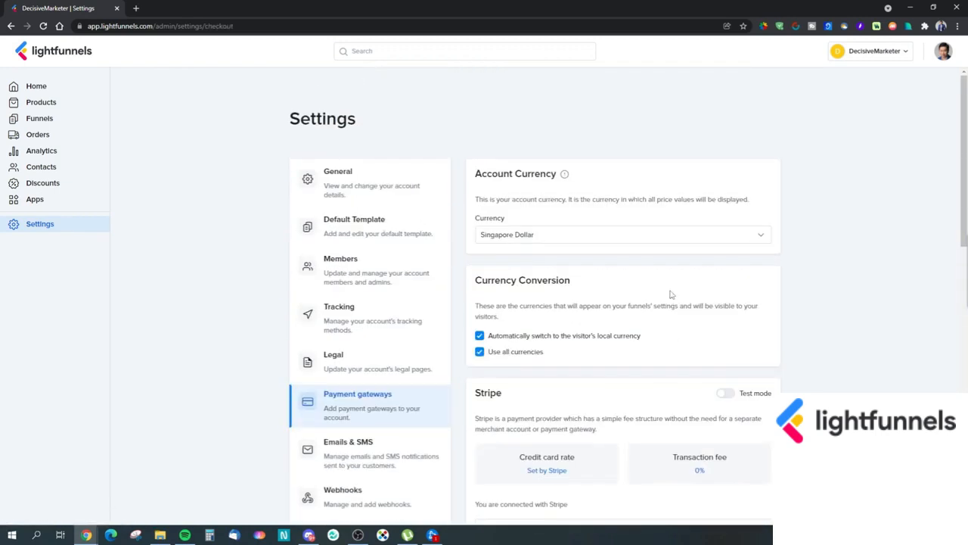
# Disable the use of all currencies in Currency Conversion, keeping automatic switching to the visitor's local currency enabled
pyautogui.click(480, 352)
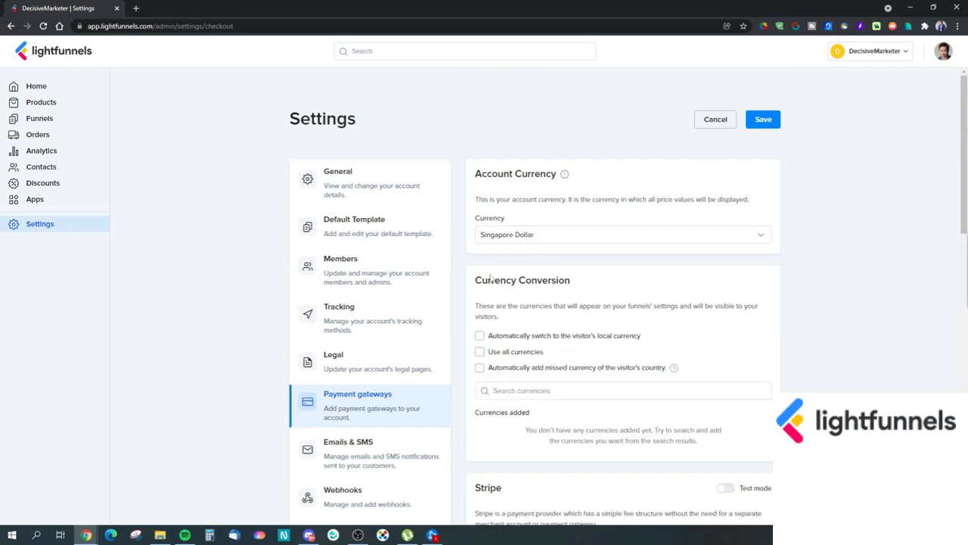
pyautogui.moveTo(475, 280); pyautogui.dragTo(587, 286)
pyautogui.click(587, 285)
pyautogui.click(480, 336)
# Search the conversion currencies for usd and add United States Dollar (USD) to the list
pyautogui.click(547, 391)
pyautogui.scroll(-5, 571, 346)
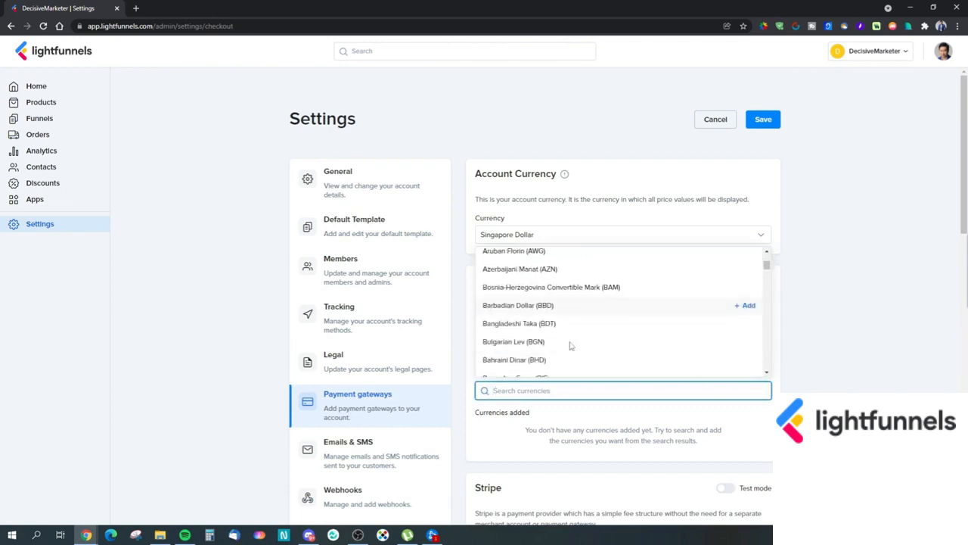
pyautogui.scroll(-3, 571, 346)
pyautogui.write('usd')
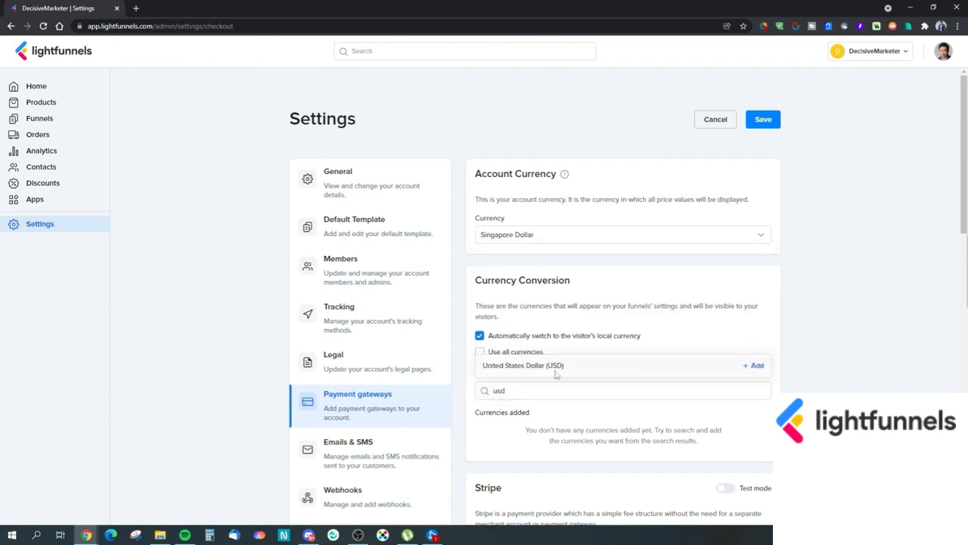
pyautogui.click(758, 369)
pyautogui.click(835, 324)
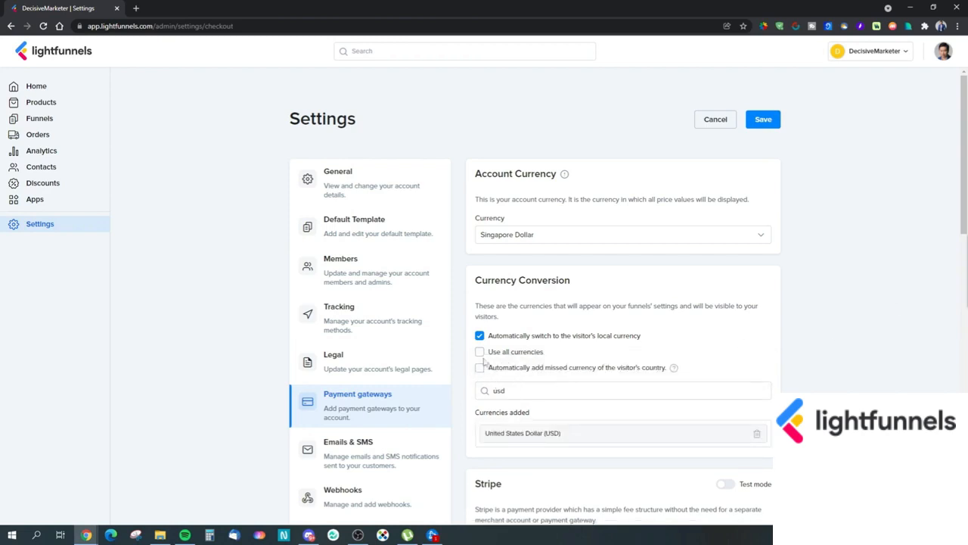
# Remove United States Dollar (USD) from the added currencies and clear the currency search
pyautogui.click(527, 388)
pyautogui.click(757, 430)
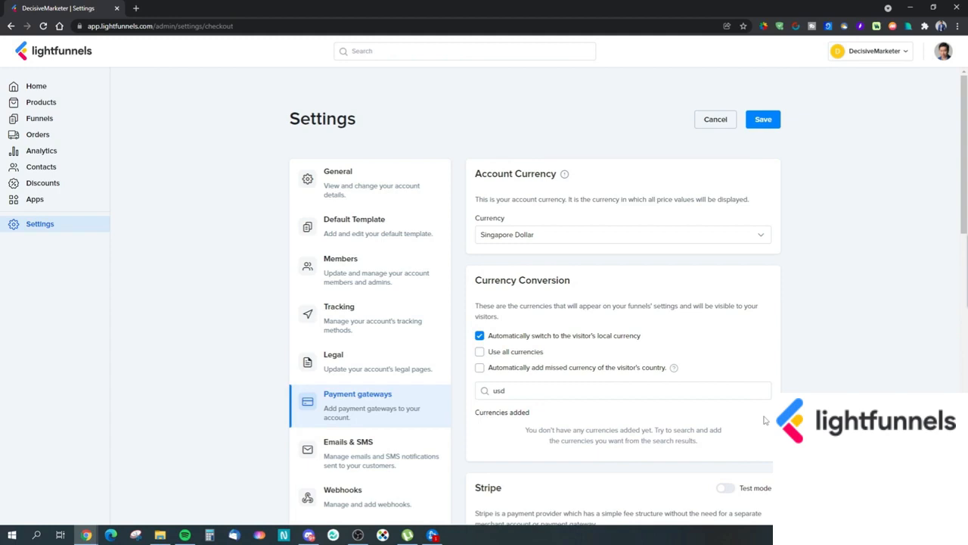
pyautogui.click(540, 391)
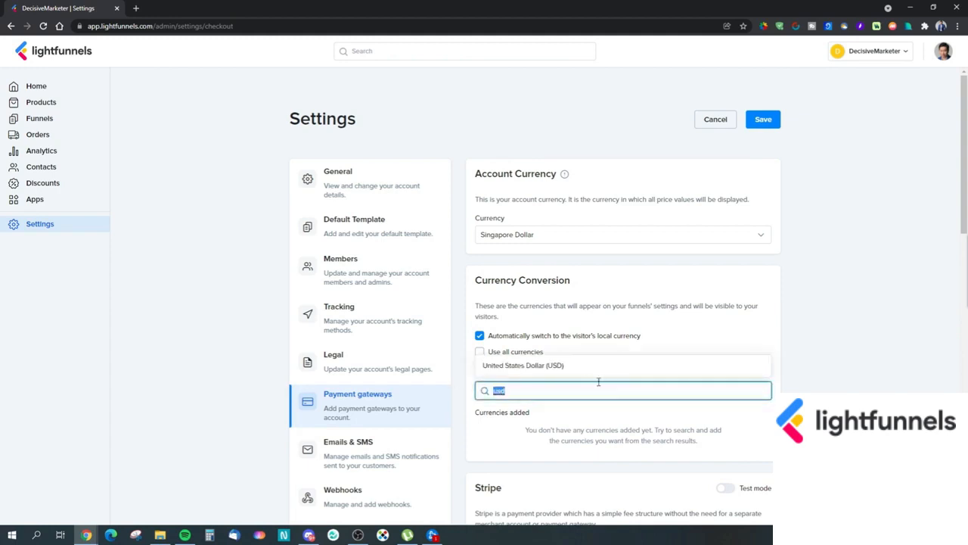
pyautogui.press('BackSpace')
pyautogui.click(890, 302)
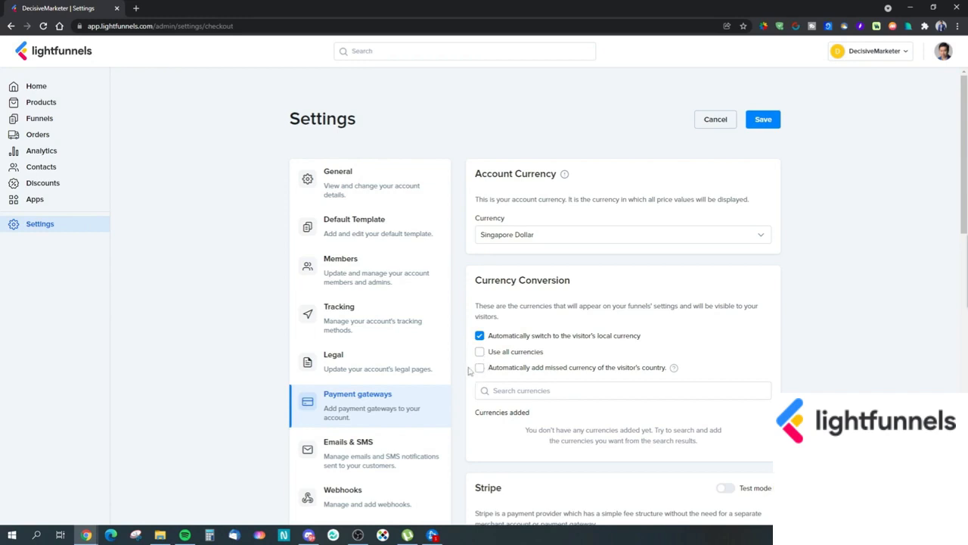
# Try automatically adding the missed currency of the visitor's country, and revert to using all currencies
pyautogui.moveTo(671, 369)
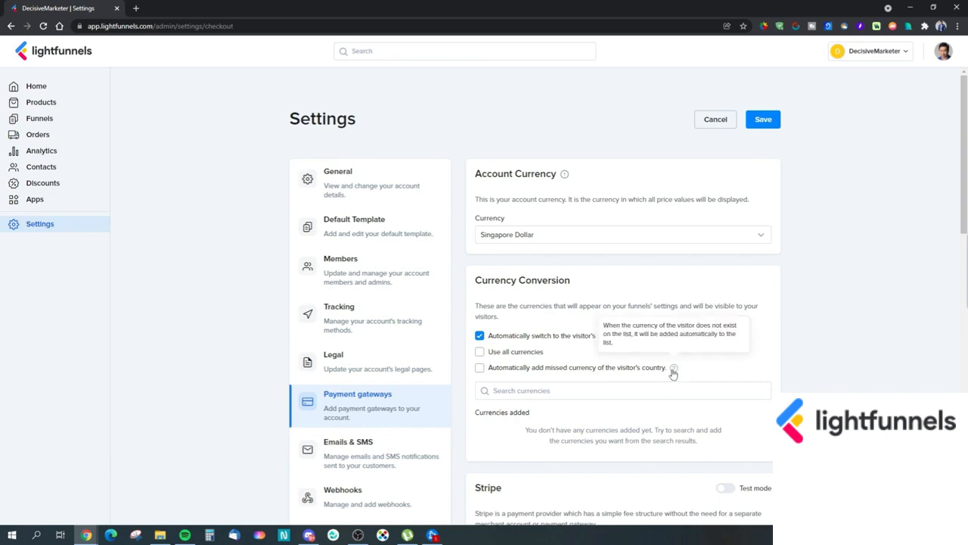
pyautogui.click(481, 370)
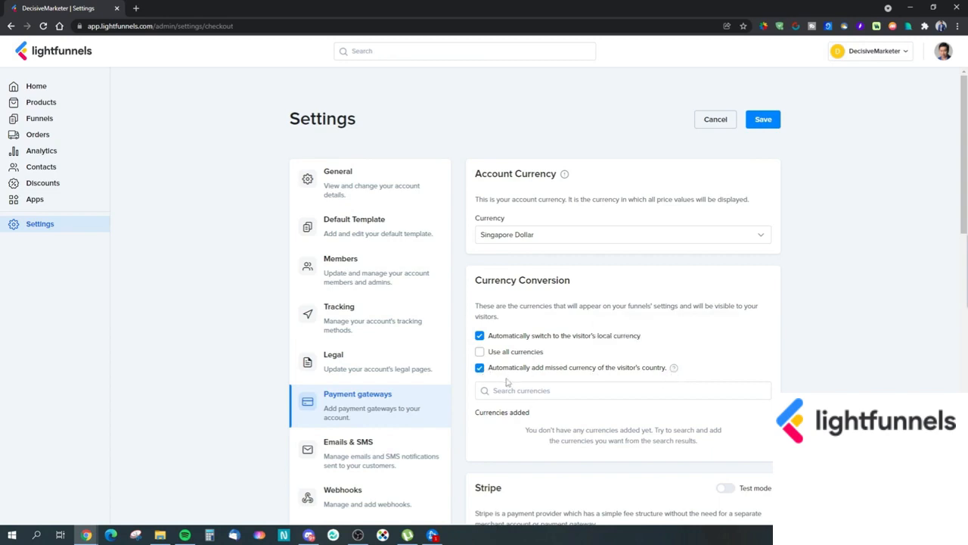
pyautogui.click(519, 397)
pyautogui.click(479, 368)
pyautogui.click(479, 351)
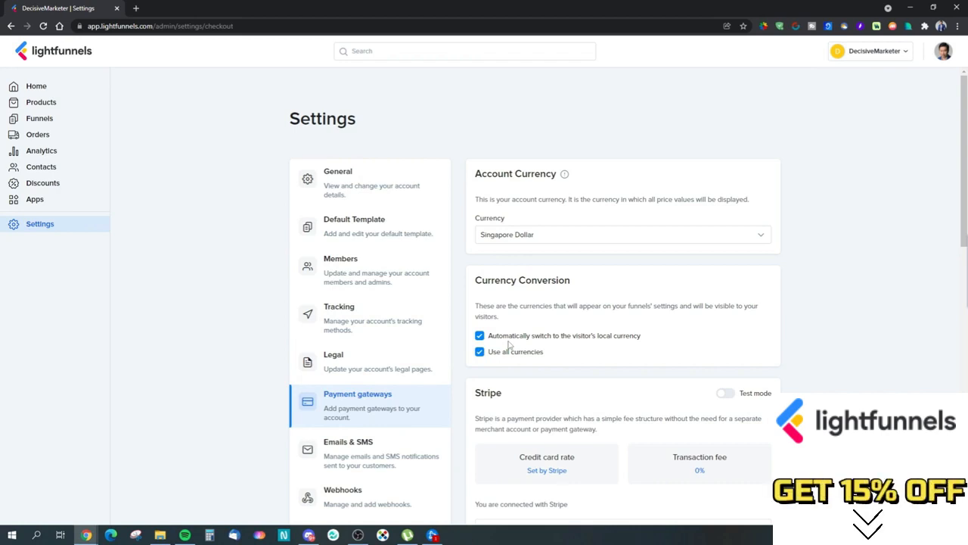
# Review the payment provider options for Stripe, PayPal, Cash on Delivery and RazorPay
pyautogui.scroll(-2, 530, 359)
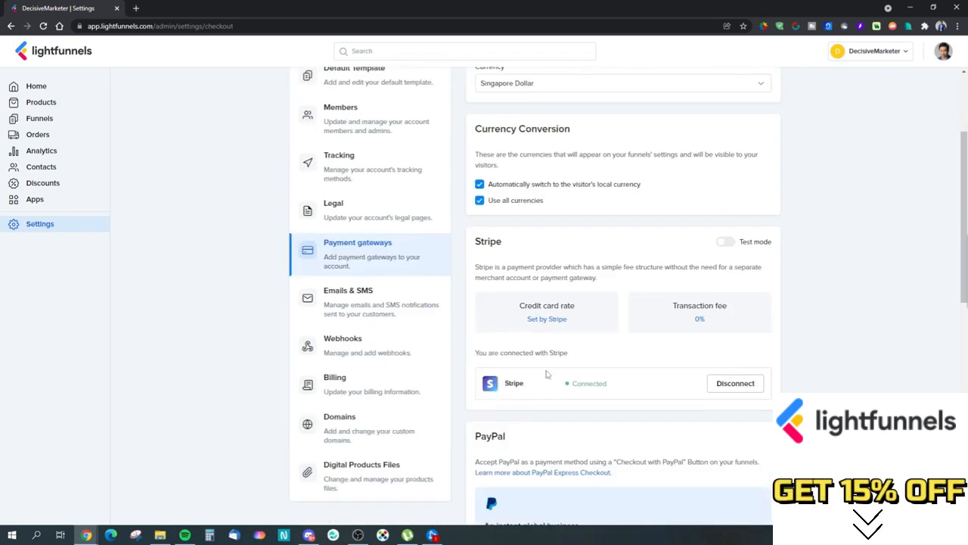
pyautogui.scroll(-5, 569, 413)
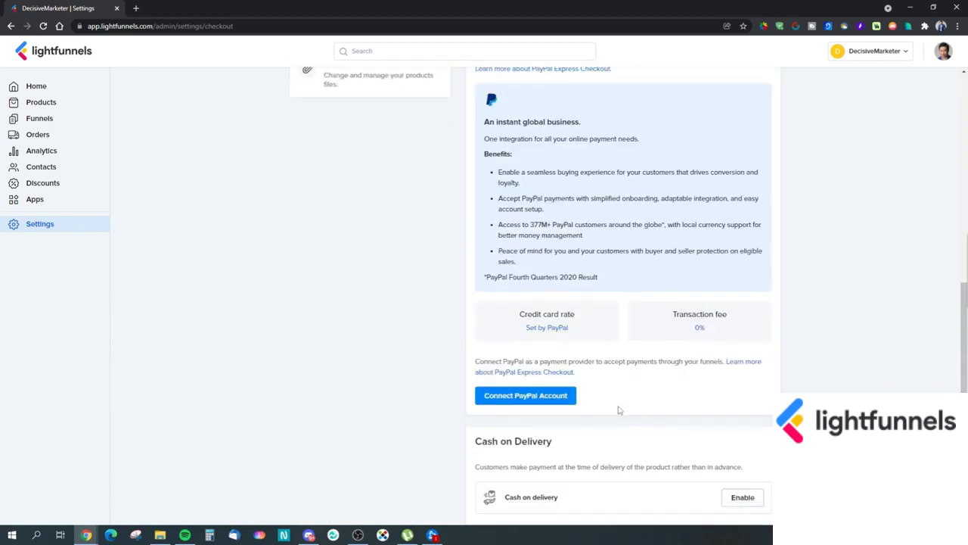
pyautogui.scroll(-2, 609, 422)
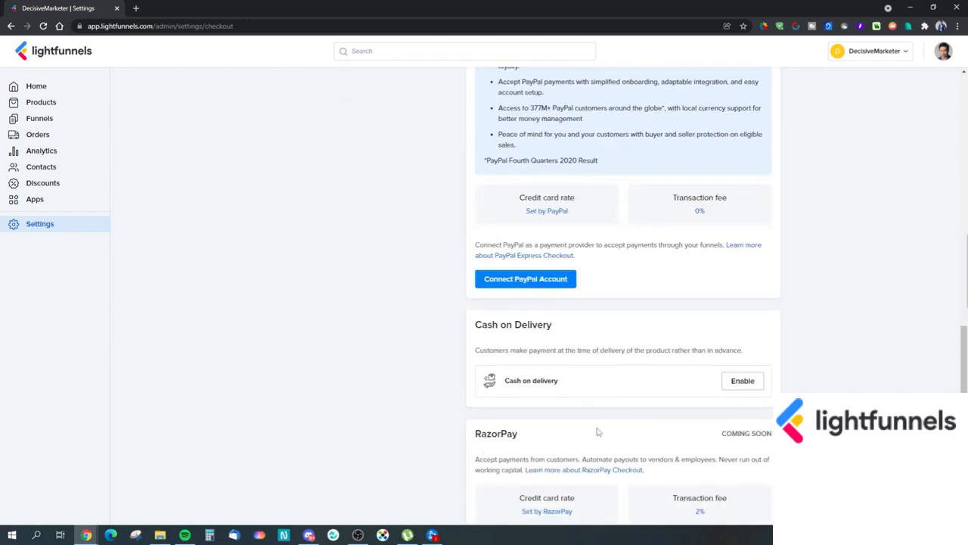
pyautogui.scroll(-1, 596, 431)
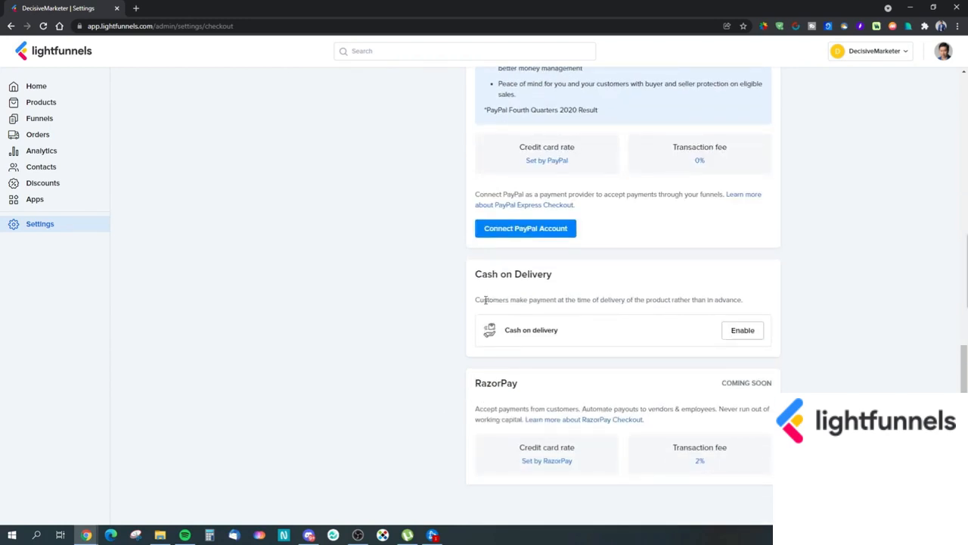
pyautogui.moveTo(479, 381); pyautogui.dragTo(520, 384)
pyautogui.click(717, 407)
pyautogui.scroll(7, 620, 404)
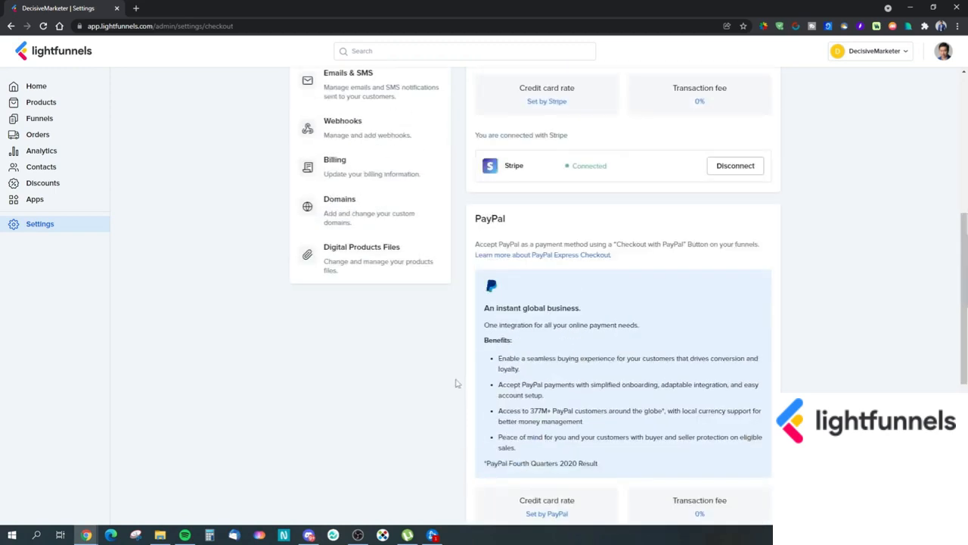
# Open the Emails & SMS settings and review the order emails and the abandoned checkout emails and SMS
pyautogui.click(370, 303)
pyautogui.scroll(2, 454, 318)
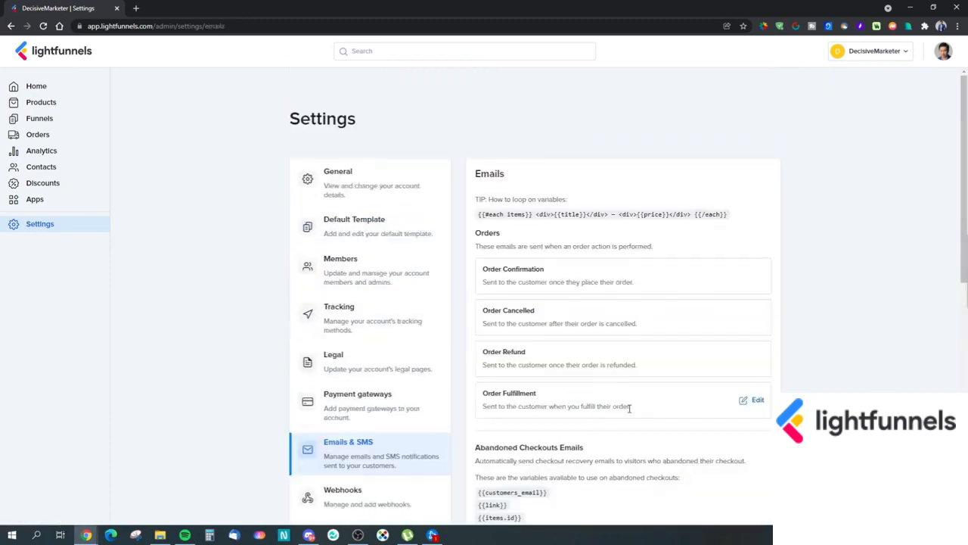
pyautogui.scroll(-4, 681, 356)
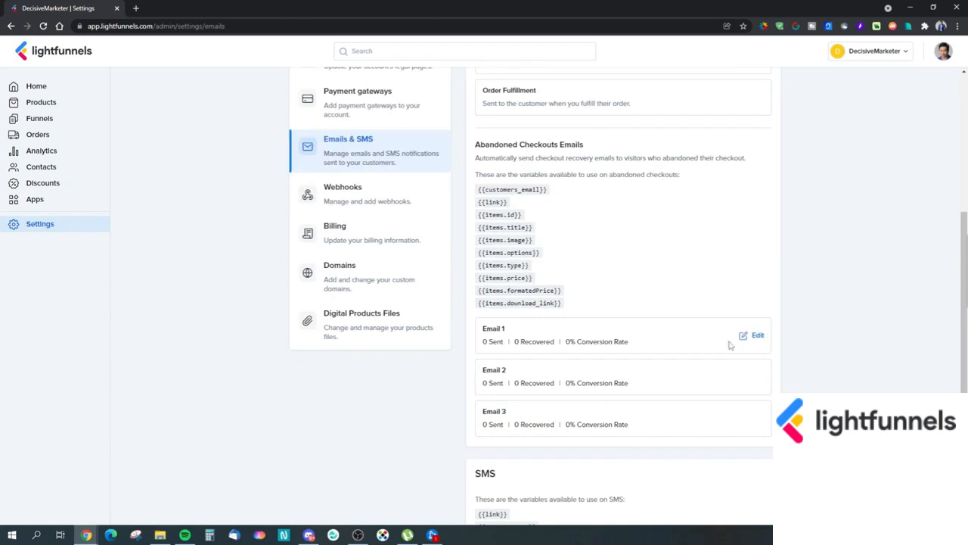
pyautogui.scroll(4, 614, 361)
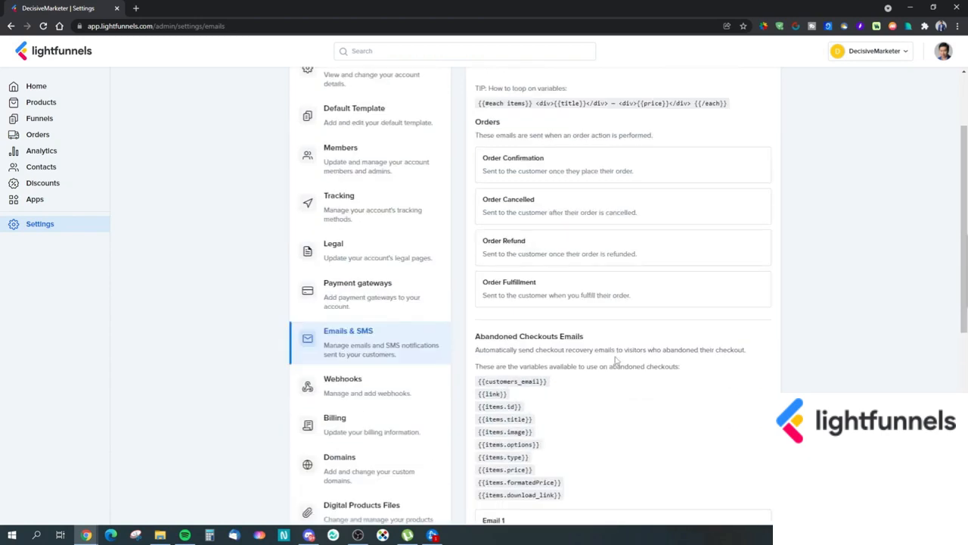
pyautogui.scroll(-3, 571, 376)
pyautogui.scroll(-4, 572, 375)
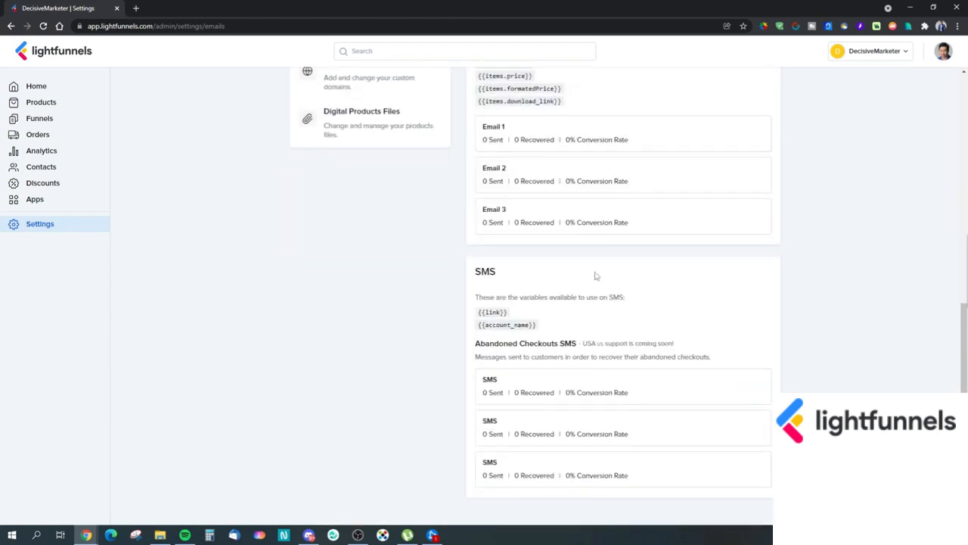
# Open the first abandoned checkout email for editing and review its send delay, subject and HTML body template
pyautogui.scroll(2, 642, 389)
pyautogui.click(755, 286)
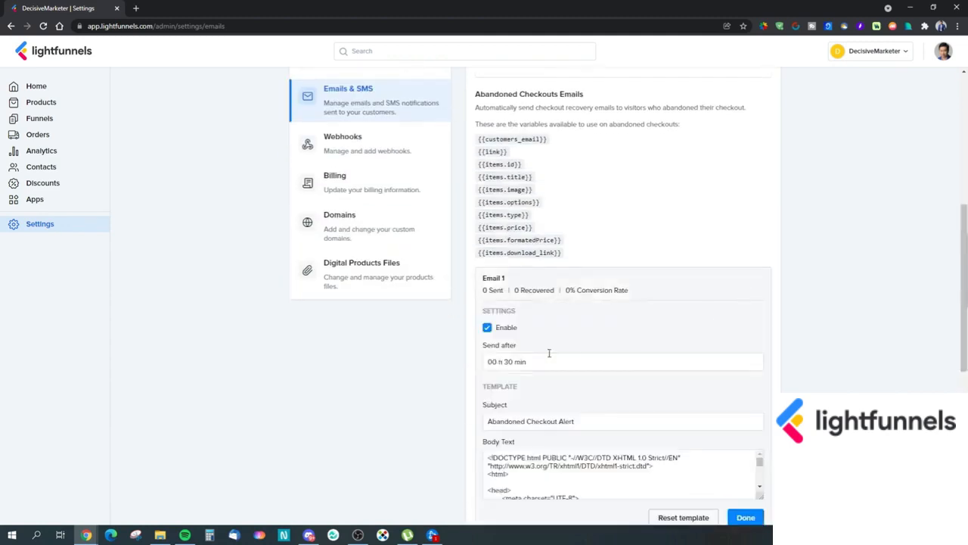
pyautogui.scroll(-3, 562, 304)
pyautogui.scroll(-6, 561, 284)
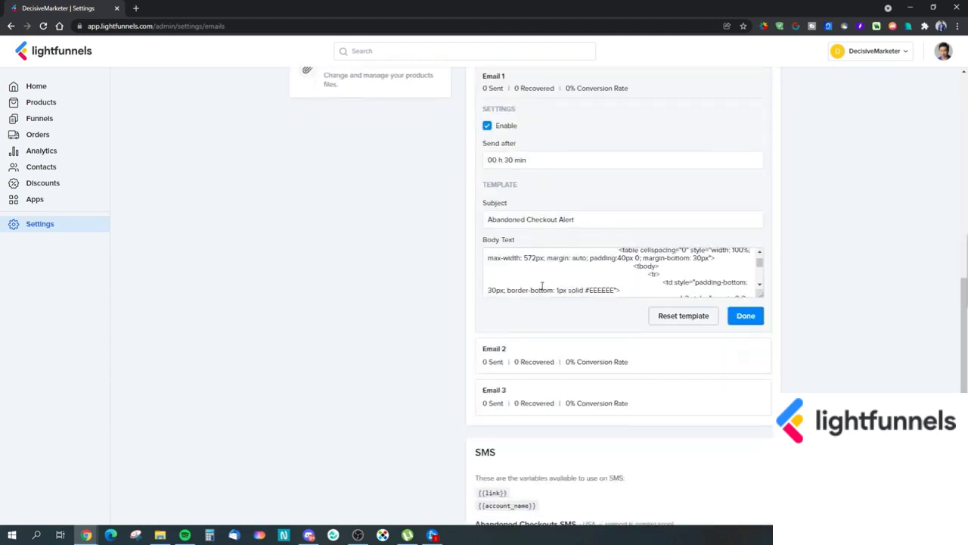
pyautogui.scroll(-2, 541, 285)
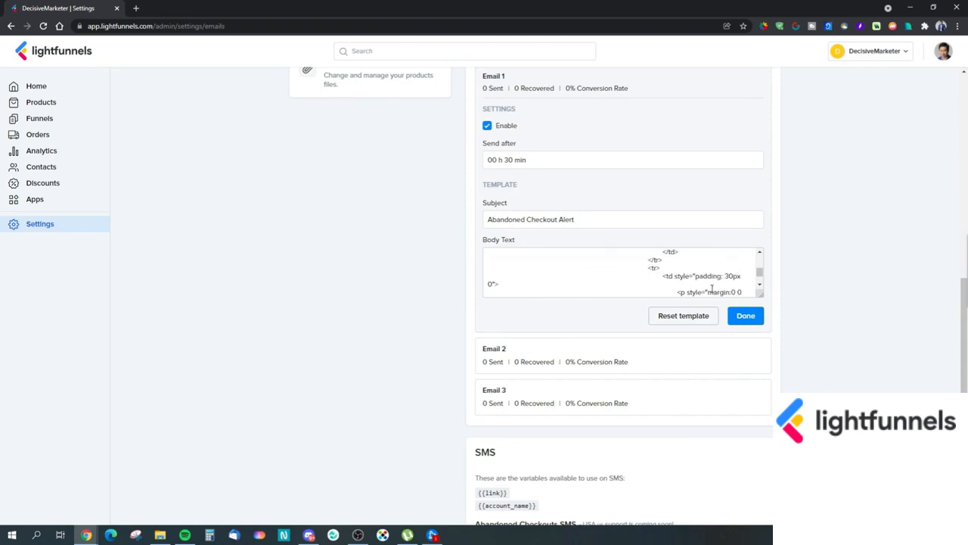
pyautogui.scroll(3, 568, 283)
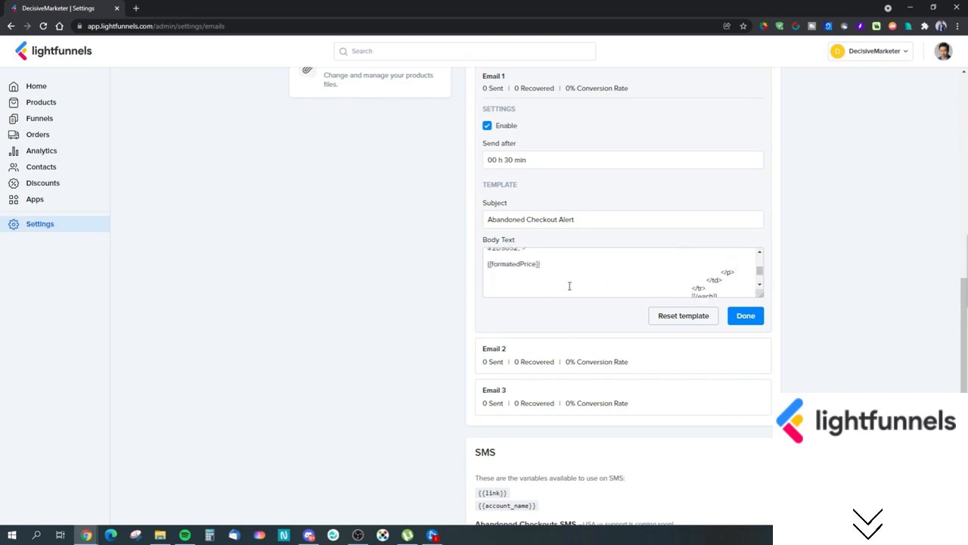
# Disable the first abandoned checkout email, finish editing it, and look over the abandoned checkout SMS messages
pyautogui.click(521, 126)
pyautogui.scroll(2, 817, 326)
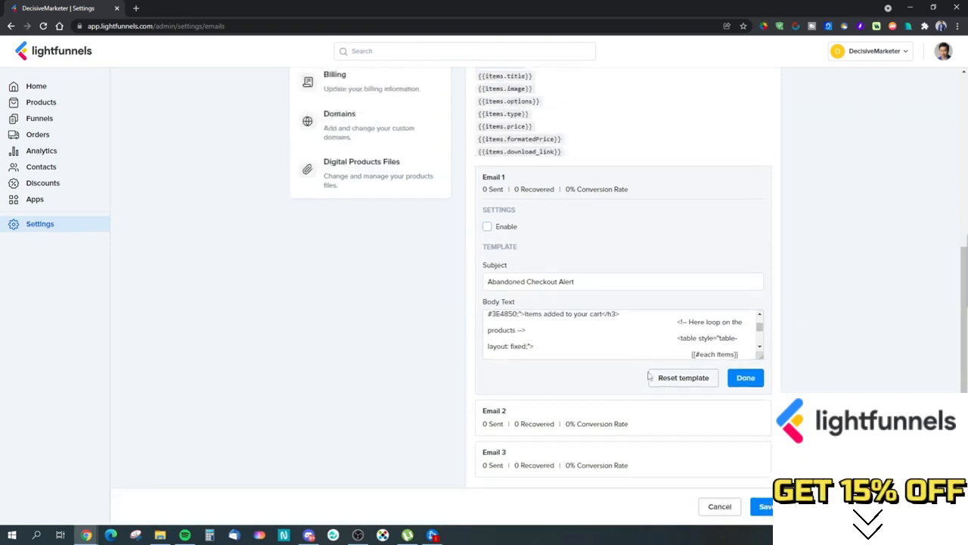
pyautogui.click(758, 383)
pyautogui.scroll(2, 426, 320)
pyautogui.scroll(-3, 439, 325)
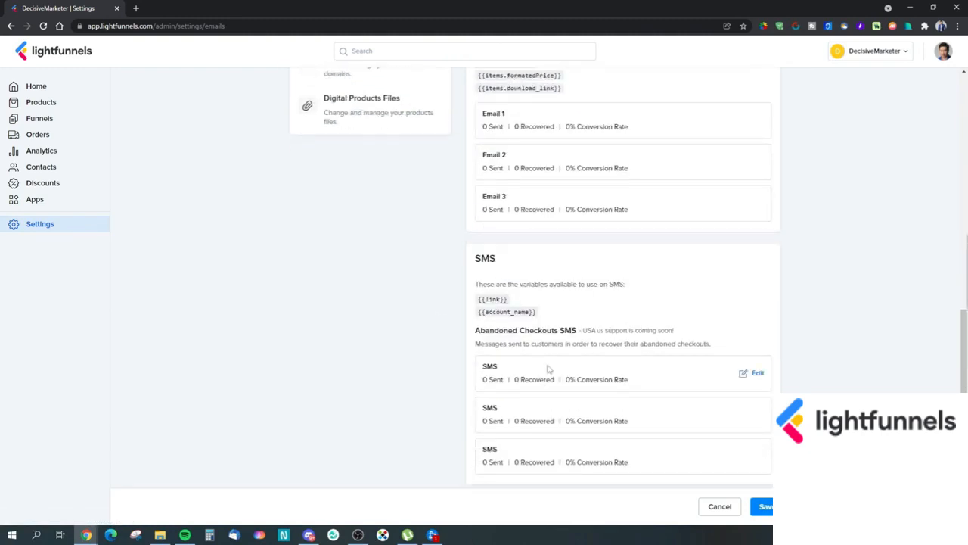
pyautogui.scroll(3, 454, 363)
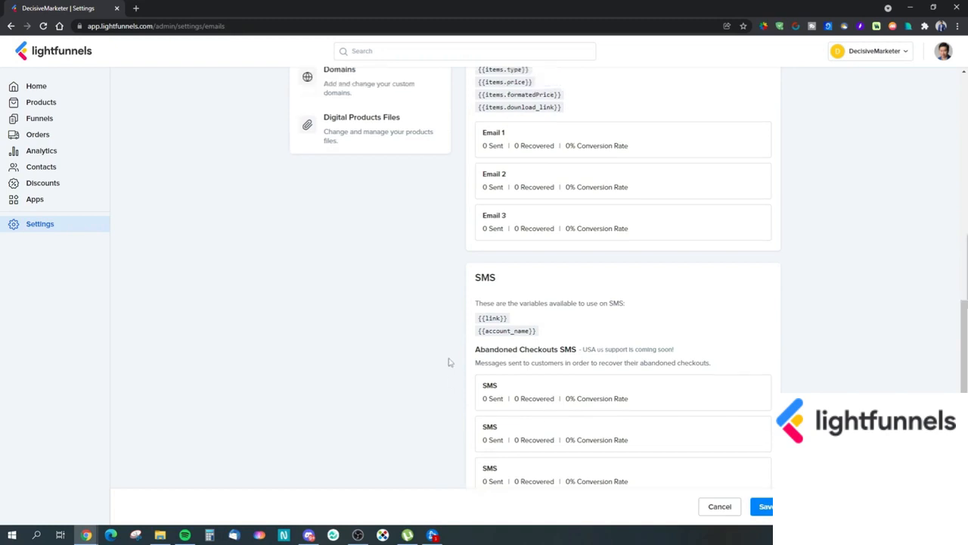
# View the Webhooks settings and browse the installed and available integrations on the Apps page
pyautogui.click(378, 190)
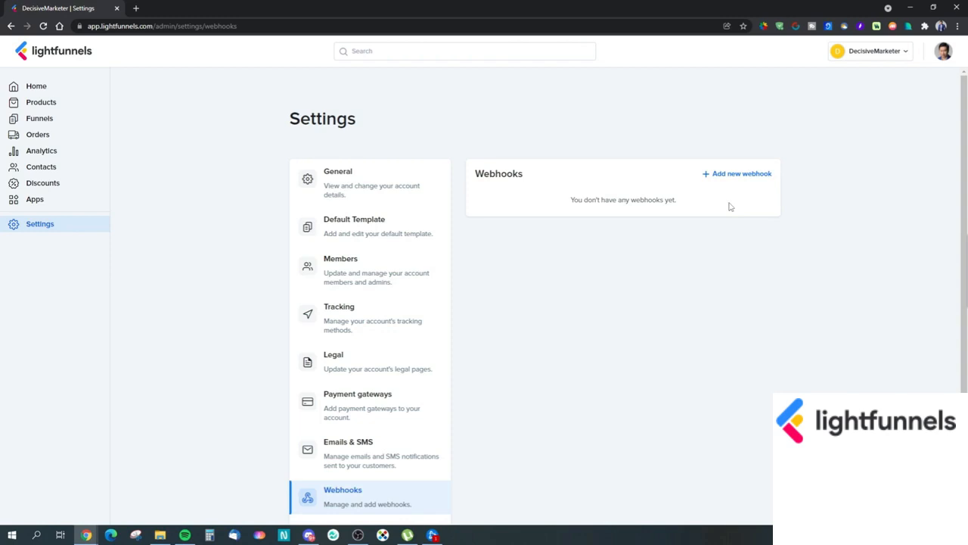
pyautogui.scroll(-2, 722, 210)
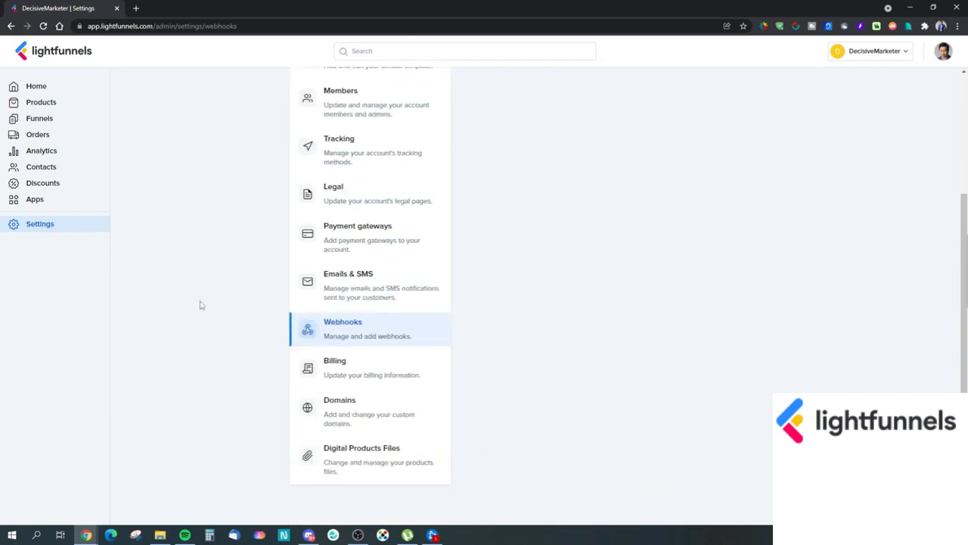
pyautogui.click(42, 211)
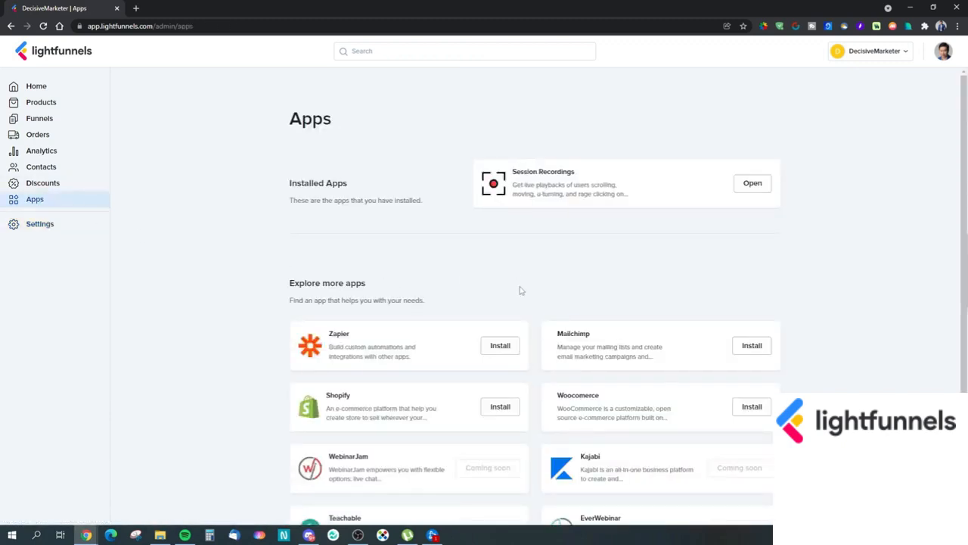
pyautogui.scroll(-1, 521, 290)
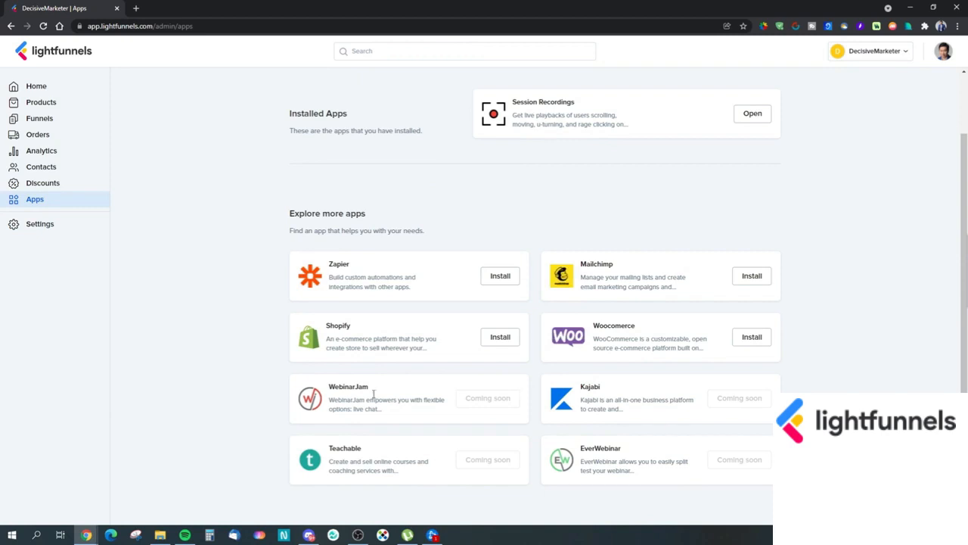
pyautogui.scroll(1, 363, 345)
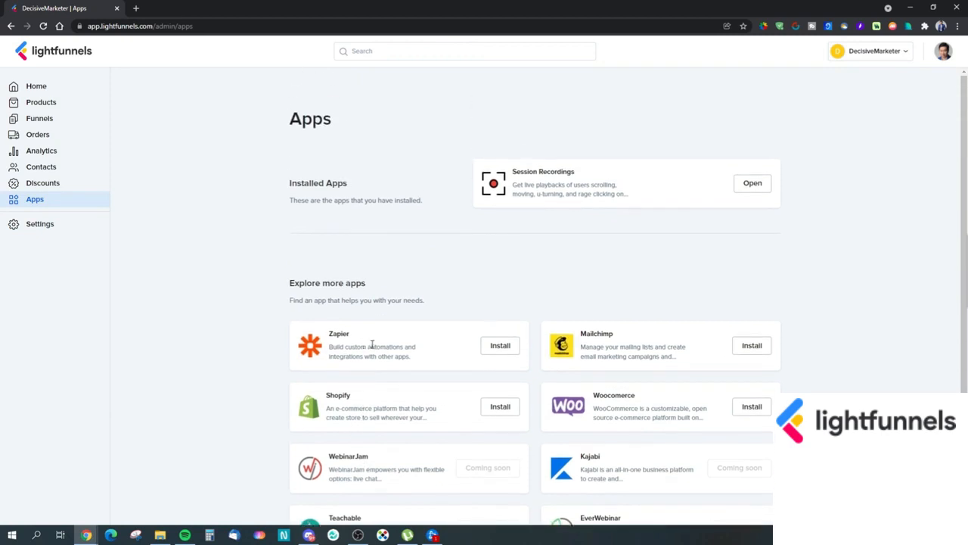
# Examine the Mailchimp app's description and the other integrations offered on the Apps page
pyautogui.moveTo(581, 335); pyautogui.dragTo(658, 364)
pyautogui.click(667, 365)
pyautogui.moveTo(582, 334); pyautogui.dragTo(676, 361)
pyautogui.click(686, 366)
pyautogui.moveTo(592, 336); pyautogui.dragTo(676, 363)
pyautogui.click(677, 363)
pyautogui.scroll(-1, 323, 352)
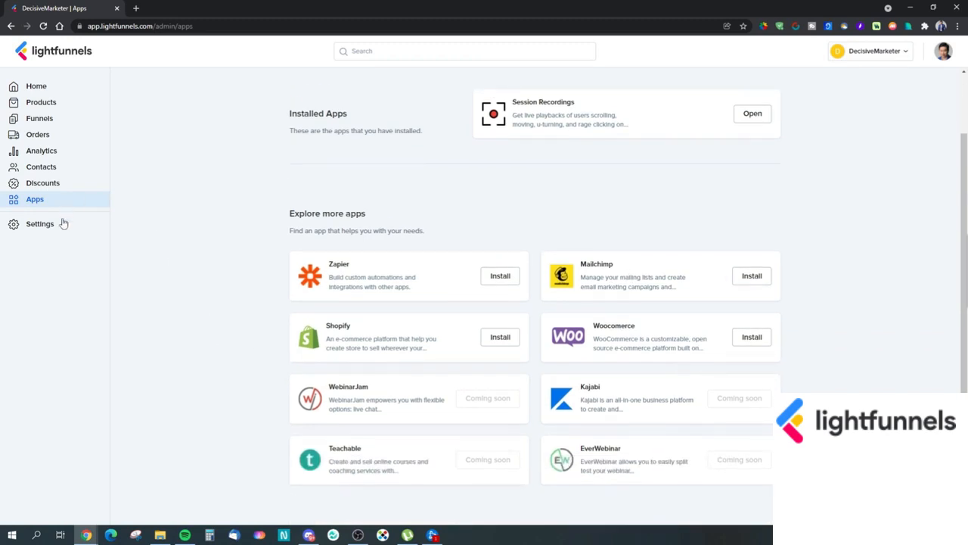
# Return to the account settings, pass through Emails & SMS, and open the Webhooks section
pyautogui.click(44, 227)
pyautogui.scroll(-2, 318, 325)
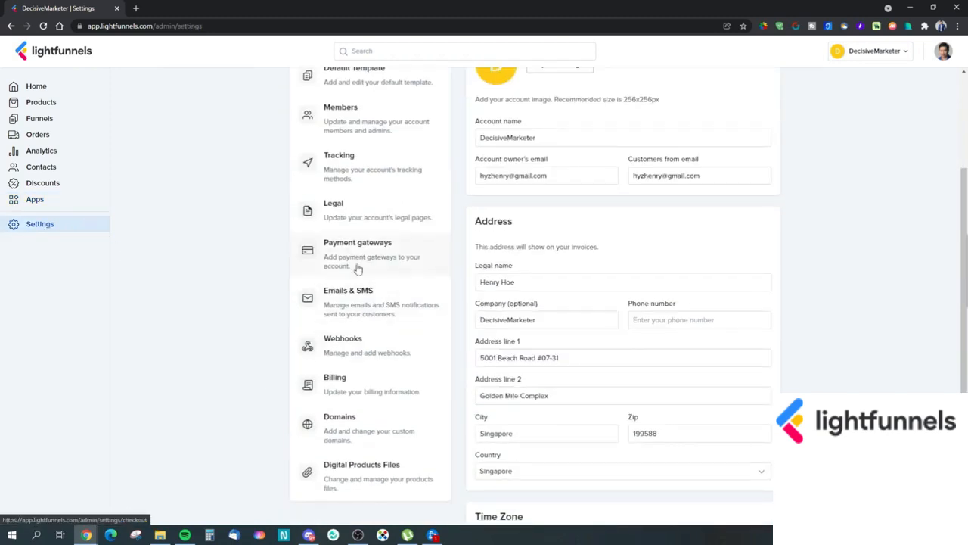
pyautogui.click(344, 303)
pyautogui.scroll(-2, 348, 401)
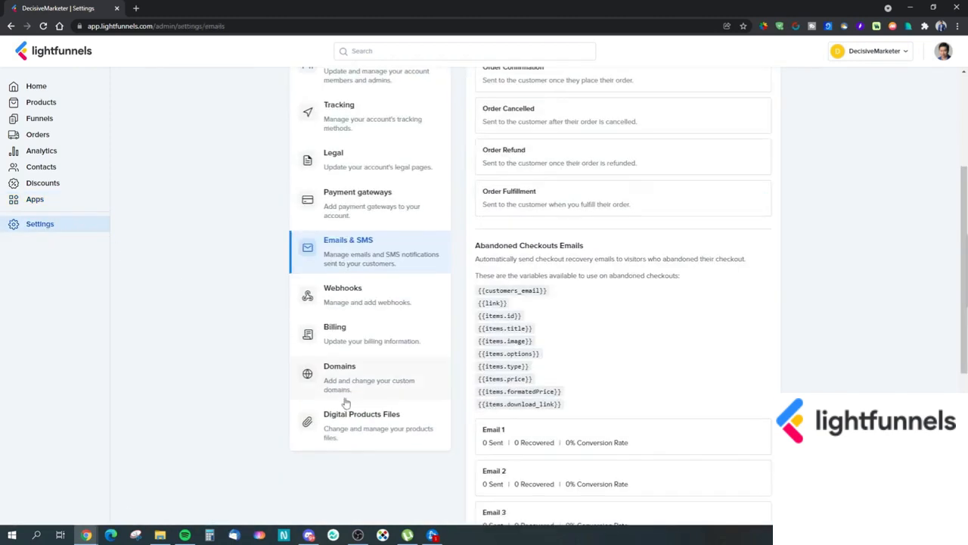
pyautogui.click(387, 304)
pyautogui.scroll(-2, 392, 409)
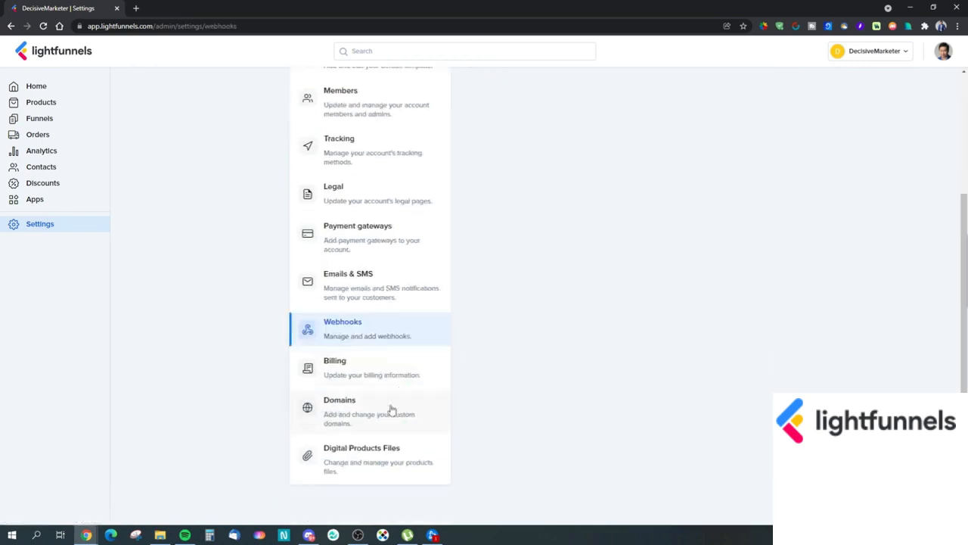
pyautogui.scroll(2, 676, 237)
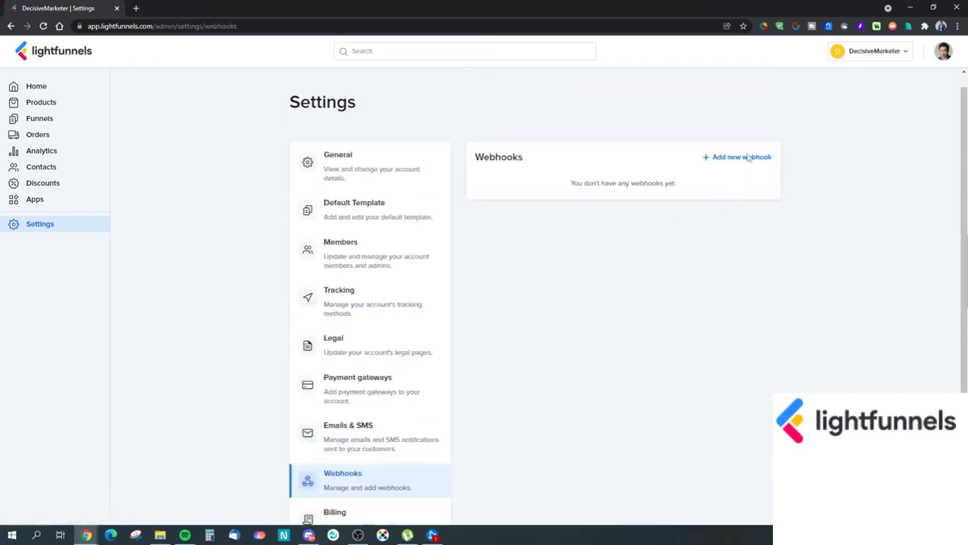
# Review the event options for a new webhook and close the form without creating one
pyautogui.click(741, 157)
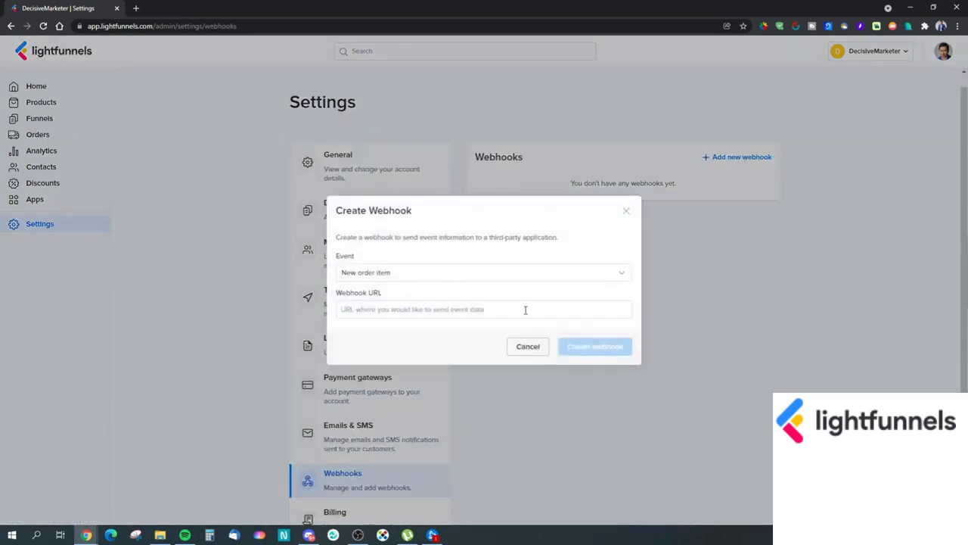
pyautogui.click(405, 273)
pyautogui.scroll(1, 401, 370)
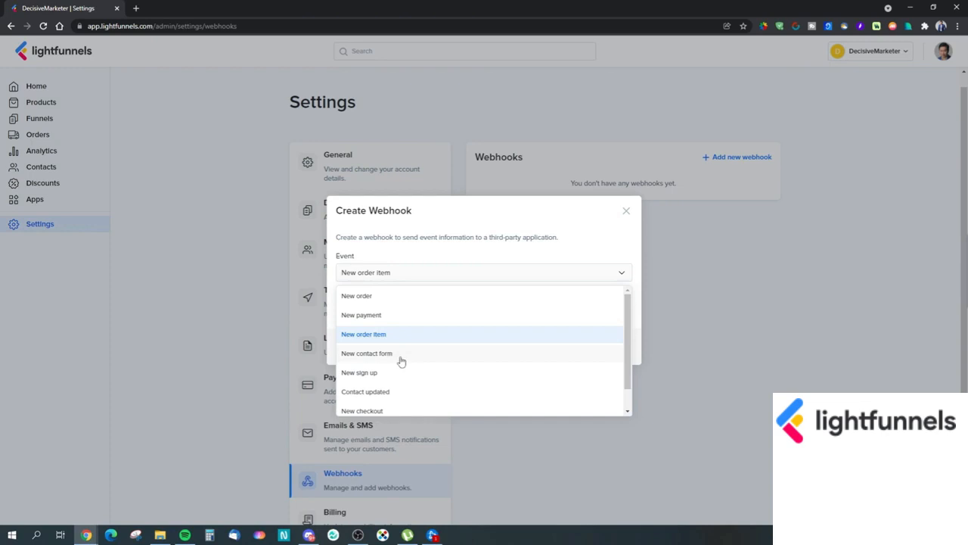
pyautogui.scroll(-1, 389, 381)
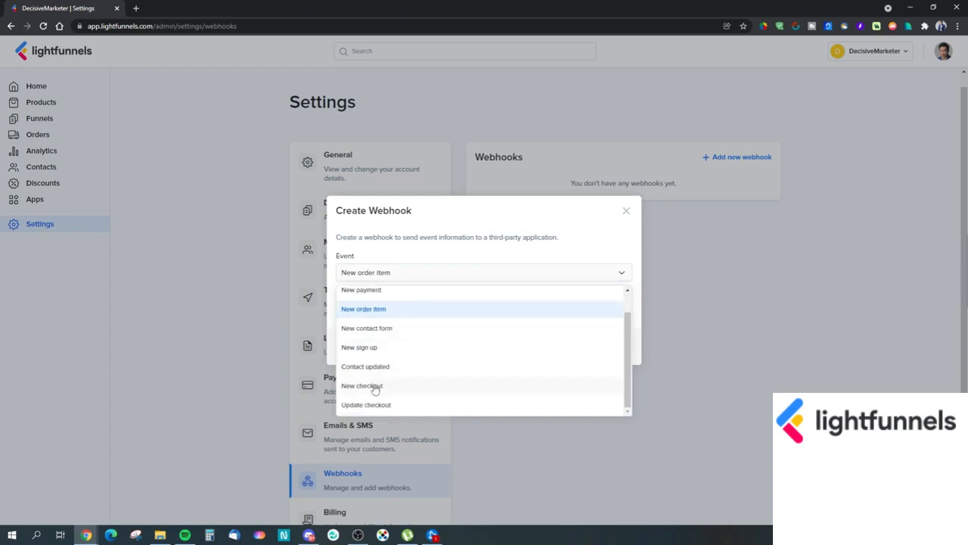
pyautogui.click(431, 303)
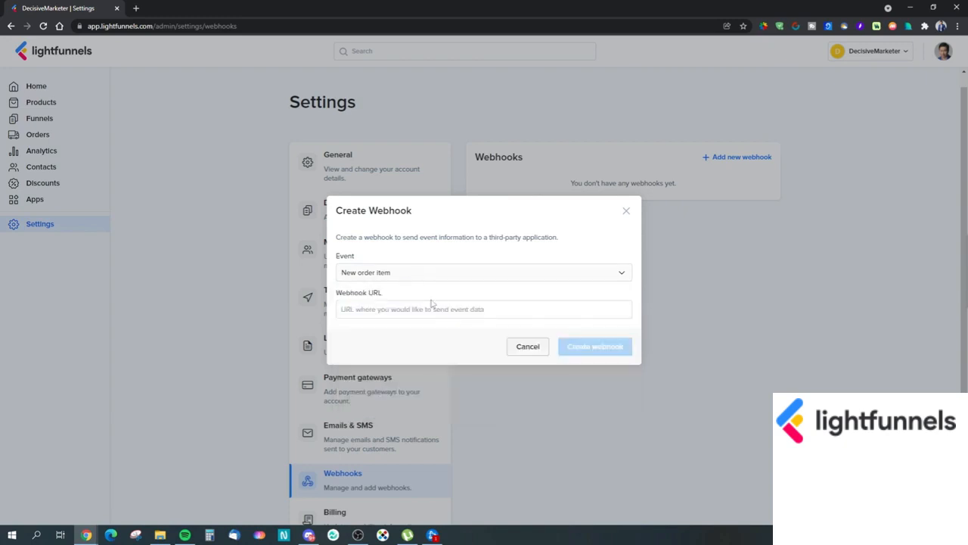
pyautogui.click(625, 210)
# Open the Domains settings and examine the default primary domain
pyautogui.scroll(-2, 439, 374)
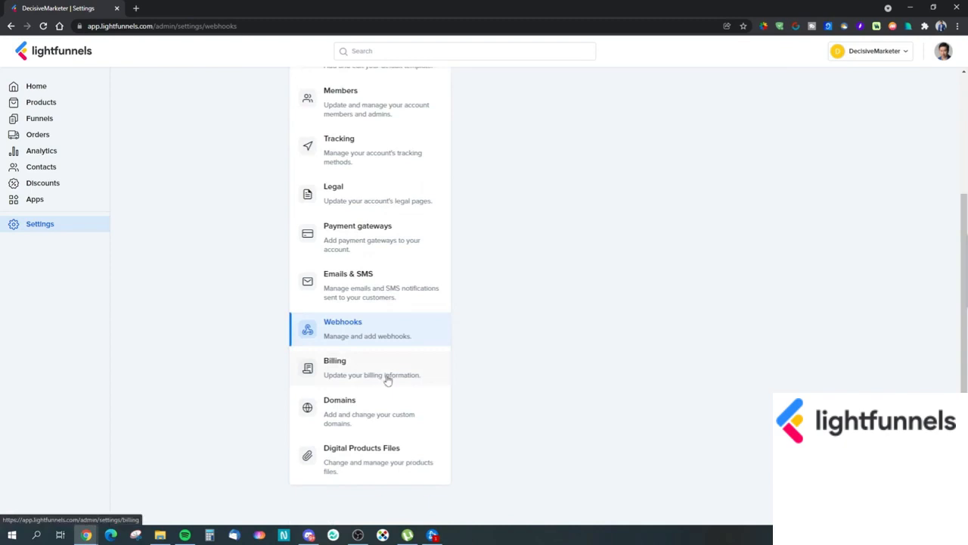
pyautogui.click(352, 420)
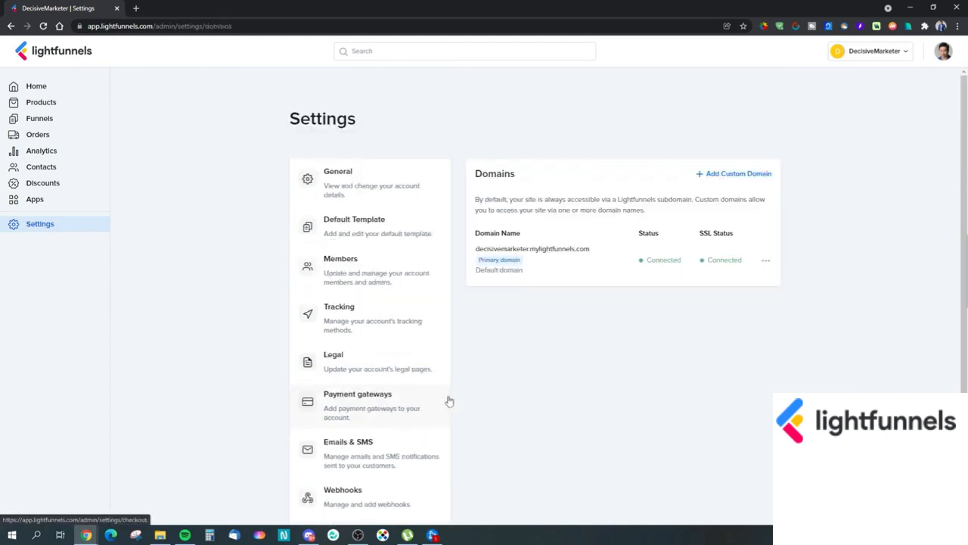
pyautogui.scroll(-2, 409, 416)
pyautogui.scroll(3, 454, 435)
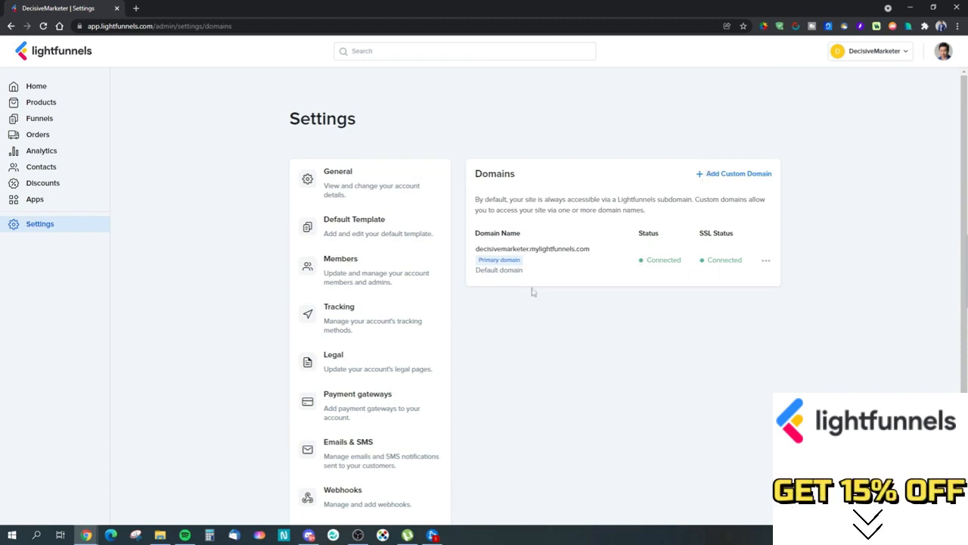
pyautogui.moveTo(480, 246); pyautogui.dragTo(558, 247)
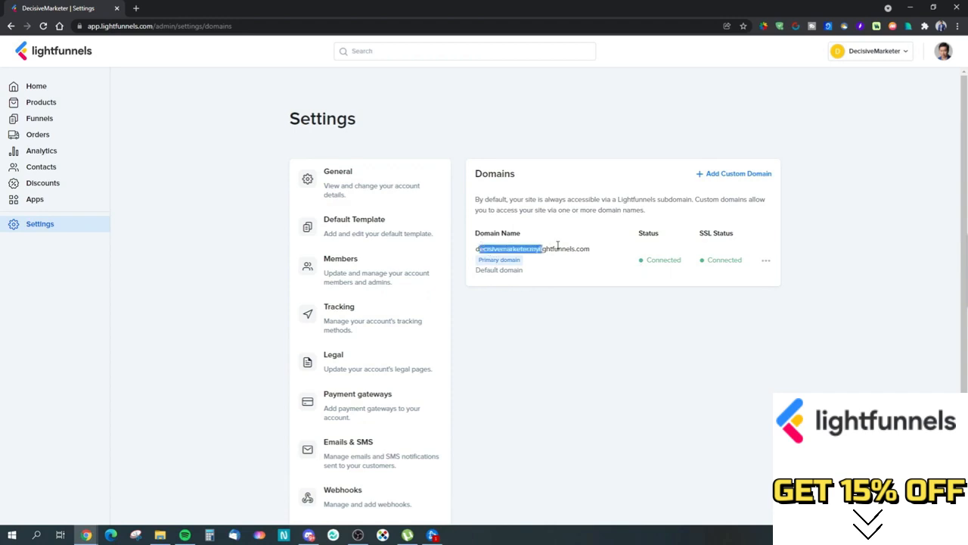
# Read the custom domain help article on DNS records, redirection and subdomains, and cancel linking a custom domain
pyautogui.click(734, 174)
pyautogui.click(665, 199)
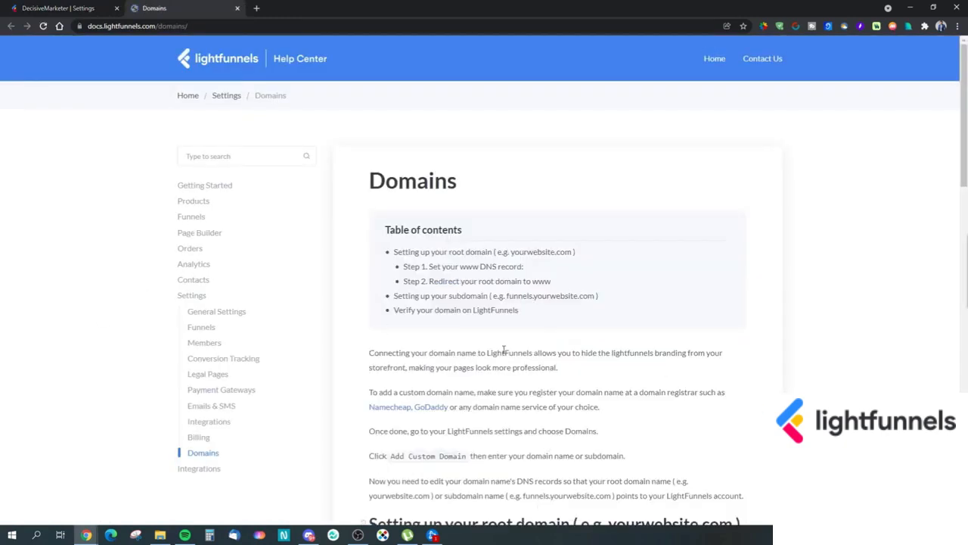
pyautogui.scroll(-2, 504, 350)
pyautogui.scroll(-2, 541, 342)
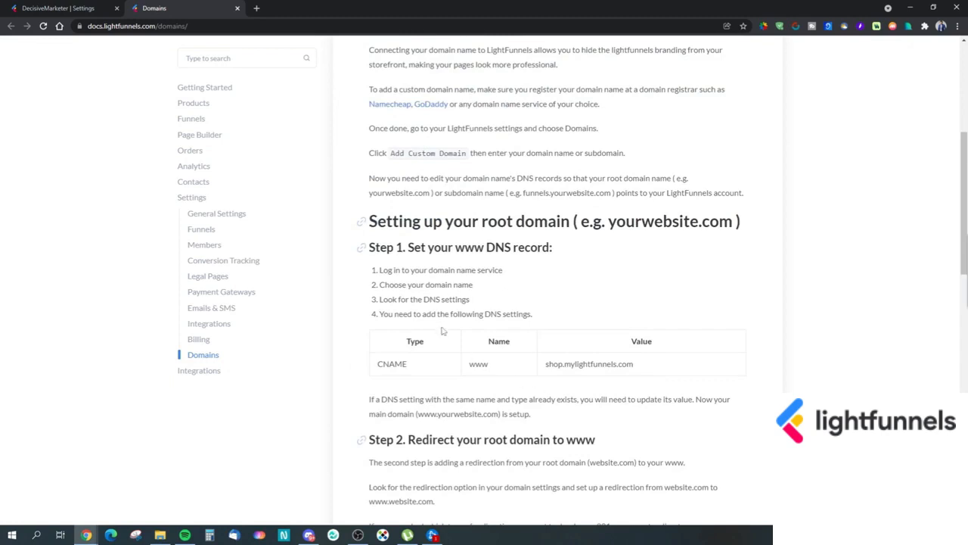
pyautogui.moveTo(550, 364)
pyautogui.mouseDown()
pyautogui.moveTo(649, 369)
pyautogui.moveTo(543, 367)
pyautogui.mouseUp()
pyautogui.click(573, 365)
pyautogui.scroll(-3, 594, 373)
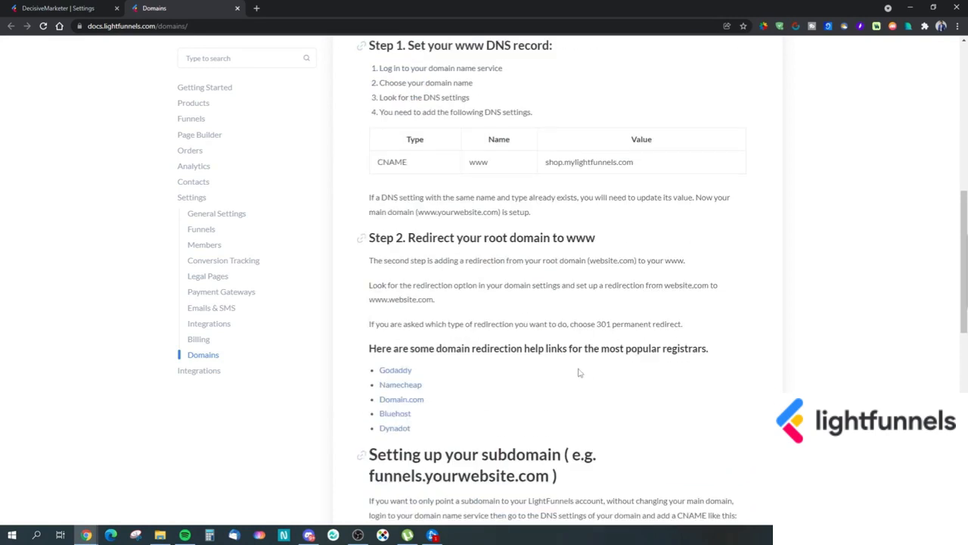
pyautogui.scroll(-3, 580, 373)
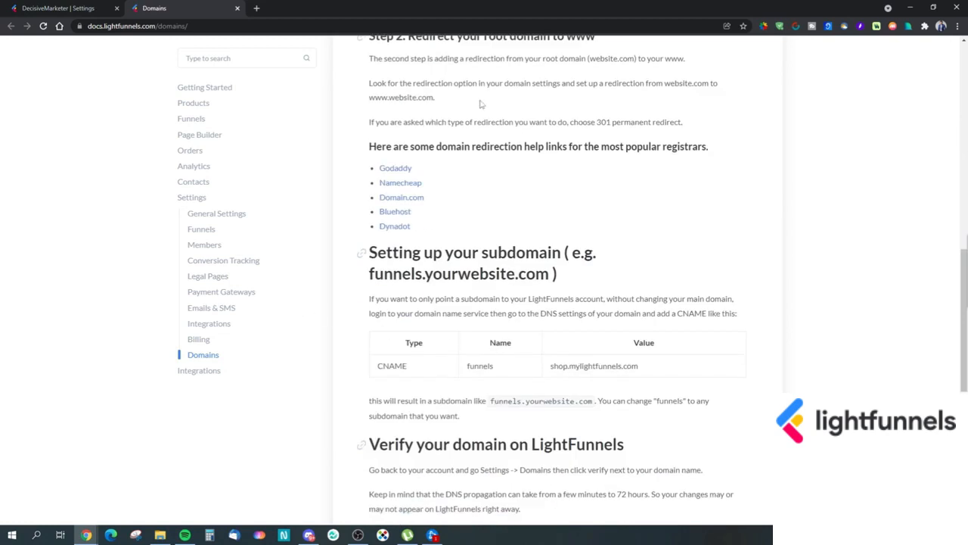
pyautogui.click(237, 7)
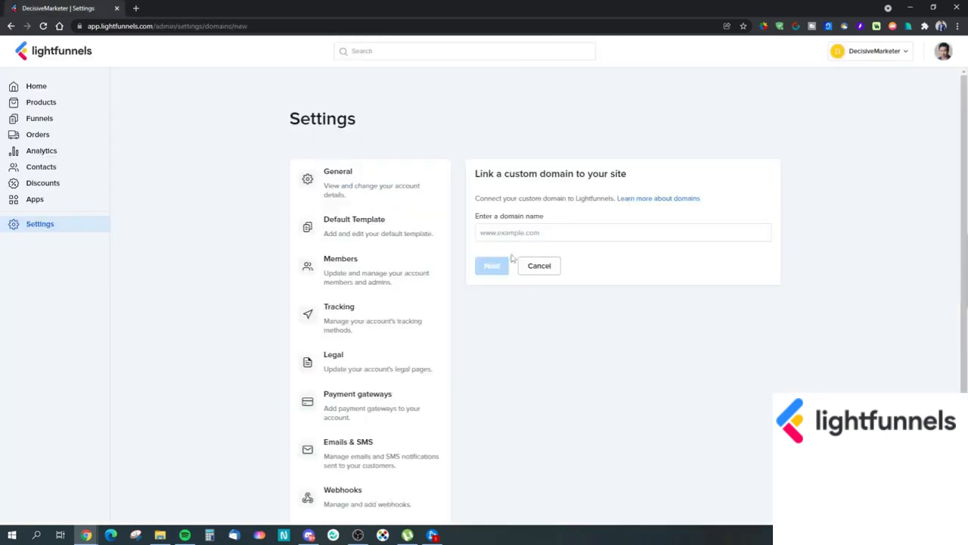
pyautogui.click(543, 267)
# Open the Digital Products Files settings and review the file upload area
pyautogui.scroll(-2, 454, 317)
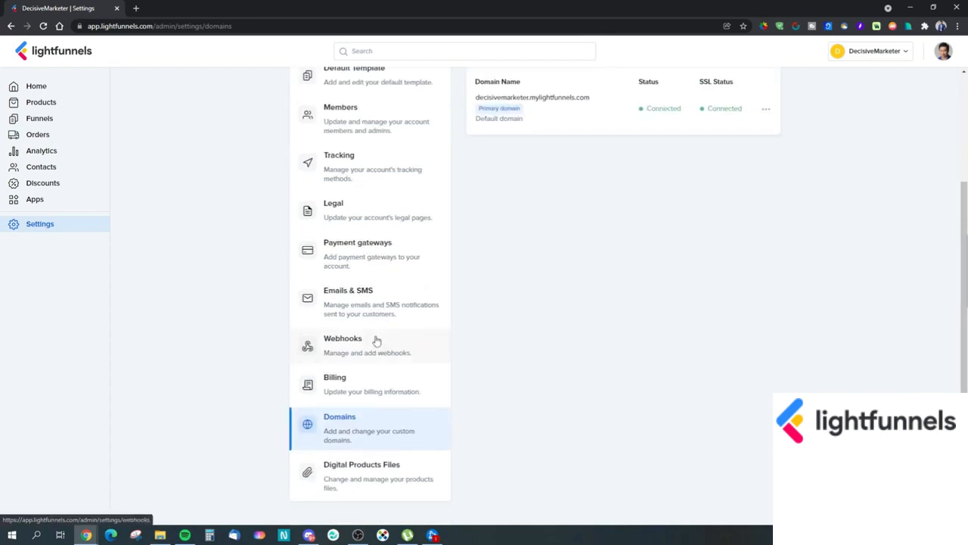
pyautogui.click(380, 486)
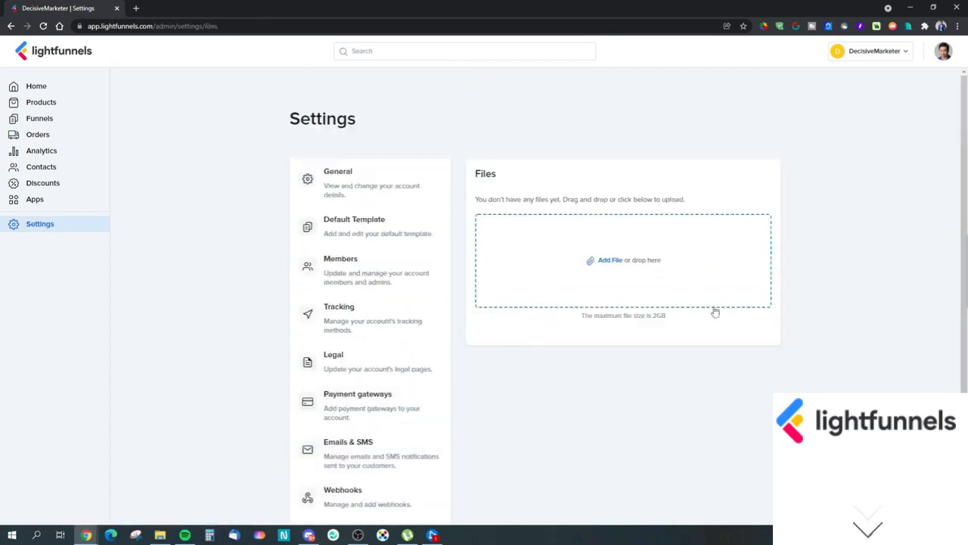
pyautogui.scroll(-2, 386, 310)
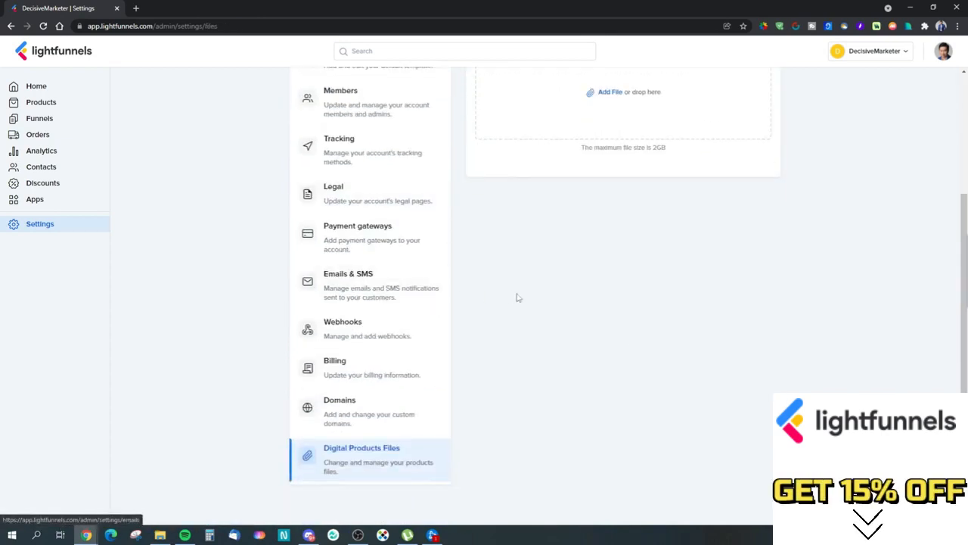
pyautogui.scroll(2, 517, 297)
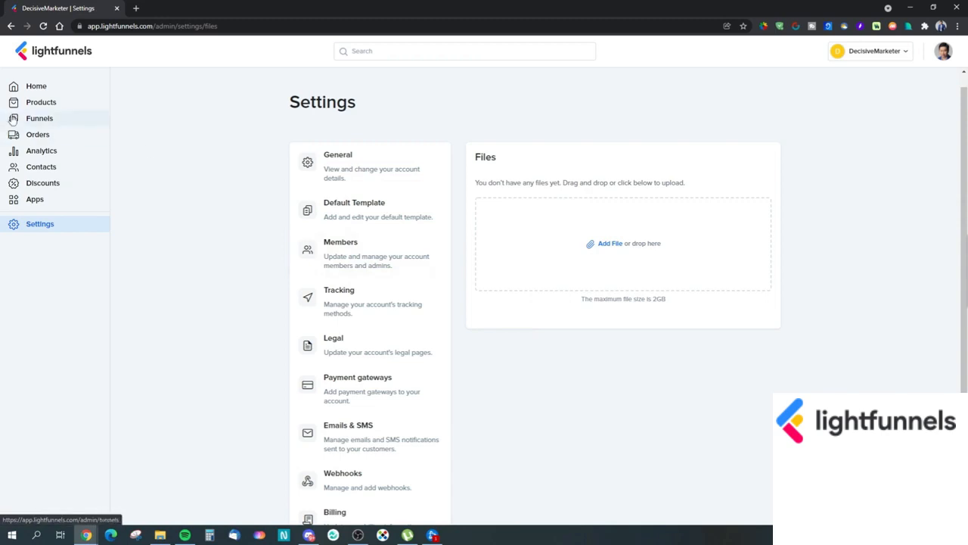
# Return to the Apps page to view the installed Session Recordings app
pyautogui.click(53, 203)
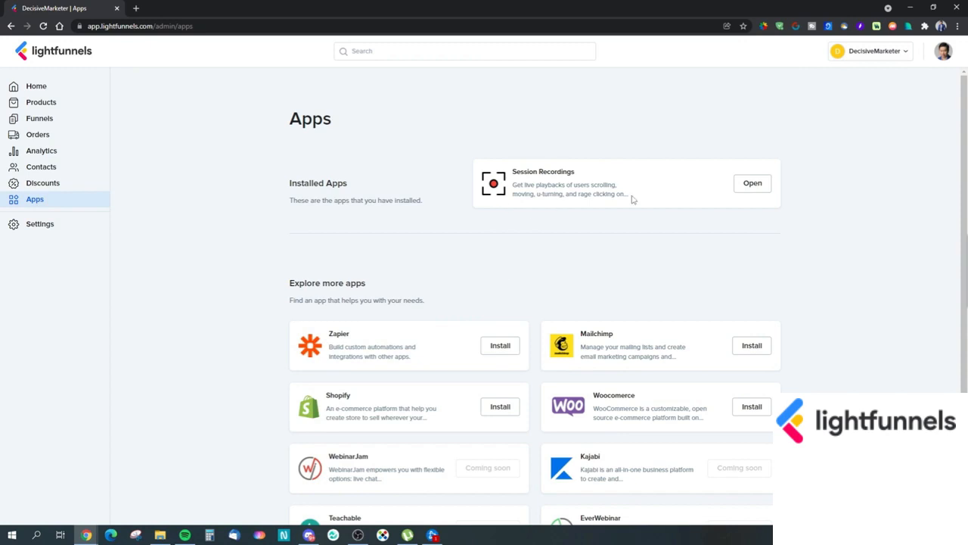
# View the Session Recordings app's recordings list and Zapier's install page, returning to the Apps page
pyautogui.click(748, 184)
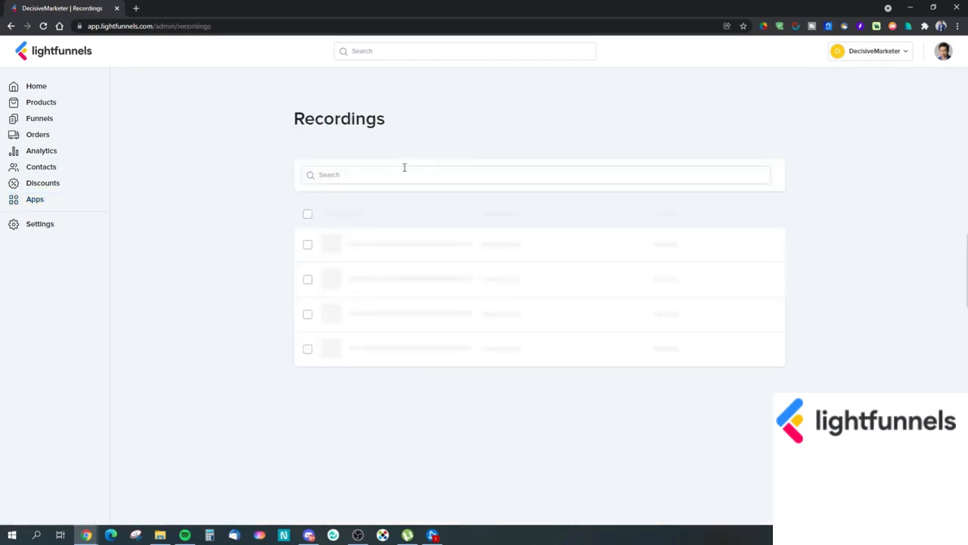
pyautogui.click(28, 205)
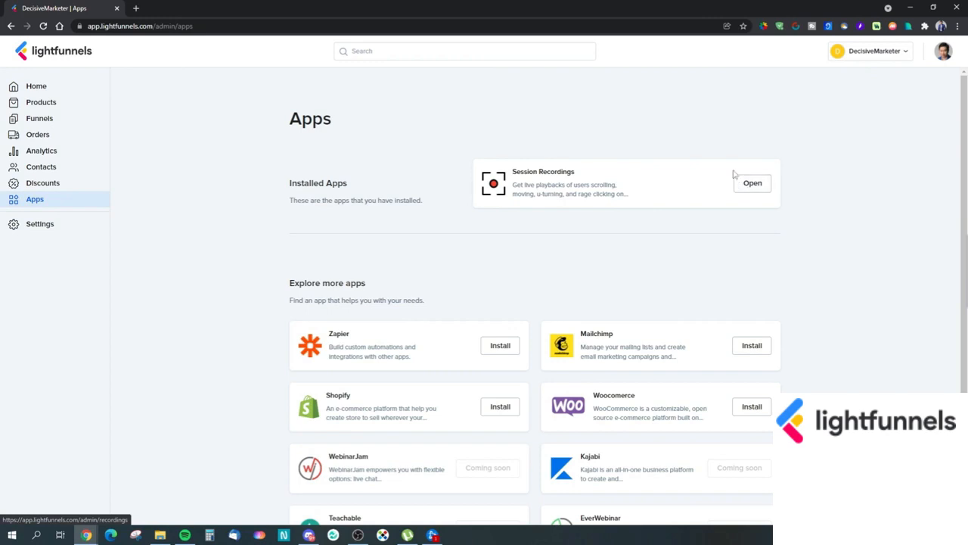
pyautogui.scroll(-1, 553, 239)
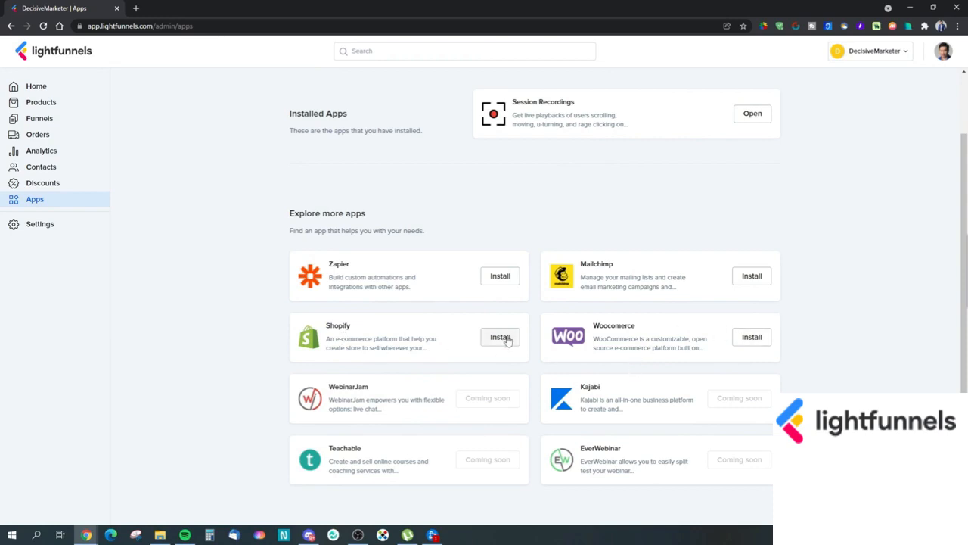
pyautogui.click(500, 276)
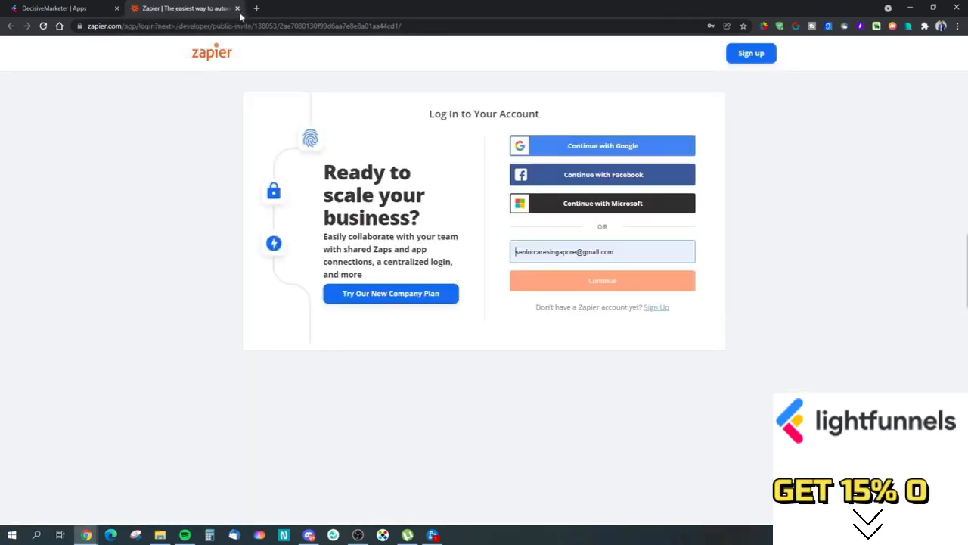
pyautogui.click(237, 8)
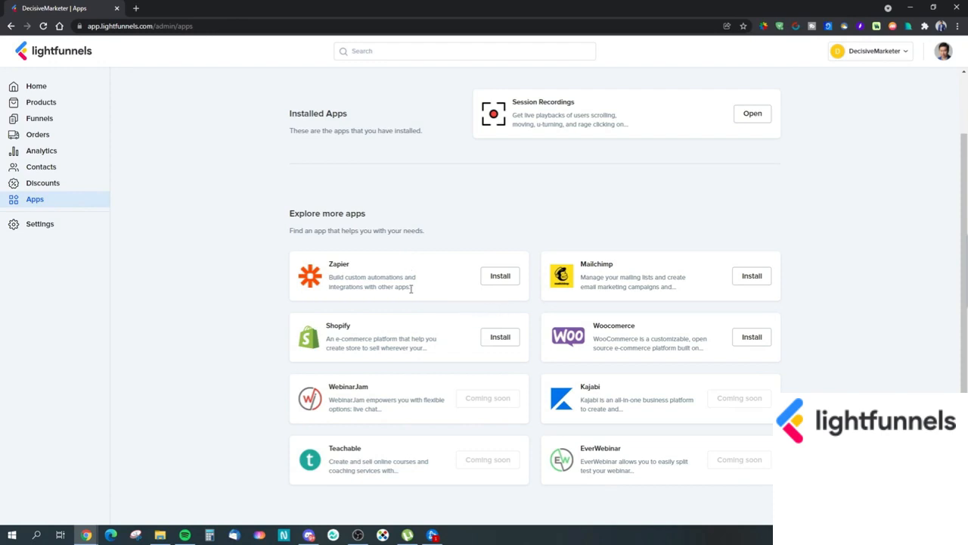
# Open the Shopify app's install page, review the funnels and orders data permissions, and cancel the installation
pyautogui.click(490, 340)
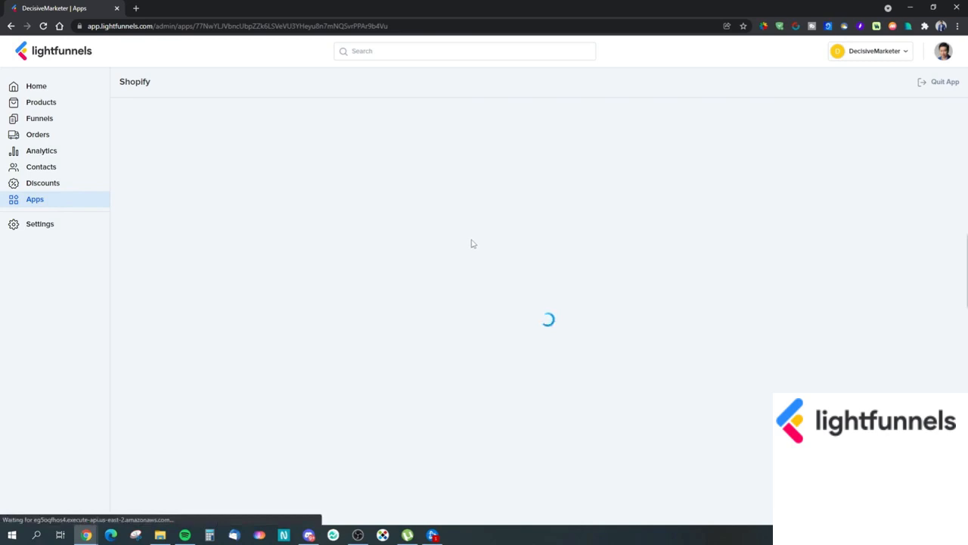
pyautogui.moveTo(466, 306); pyautogui.dragTo(543, 318)
pyautogui.click(544, 318)
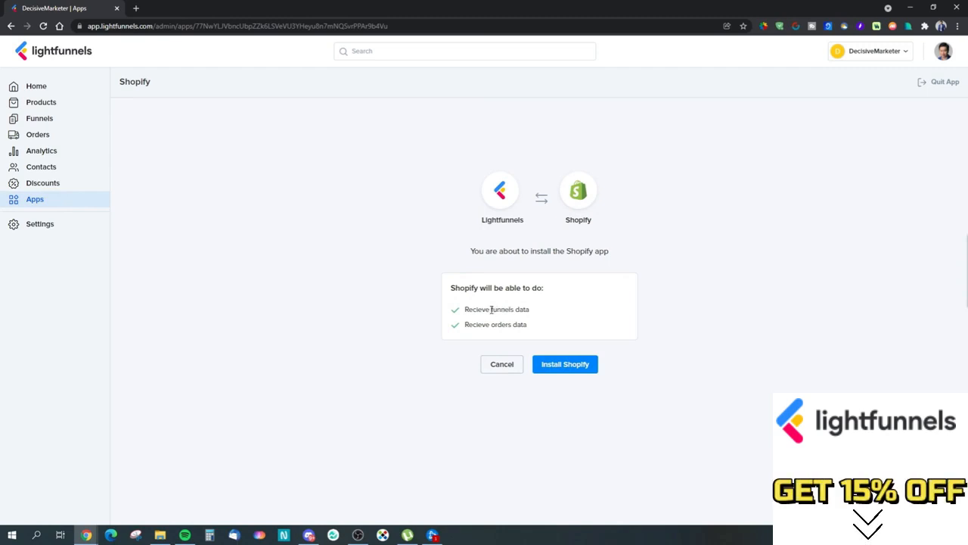
pyautogui.moveTo(465, 308); pyautogui.dragTo(540, 313)
pyautogui.click(539, 317)
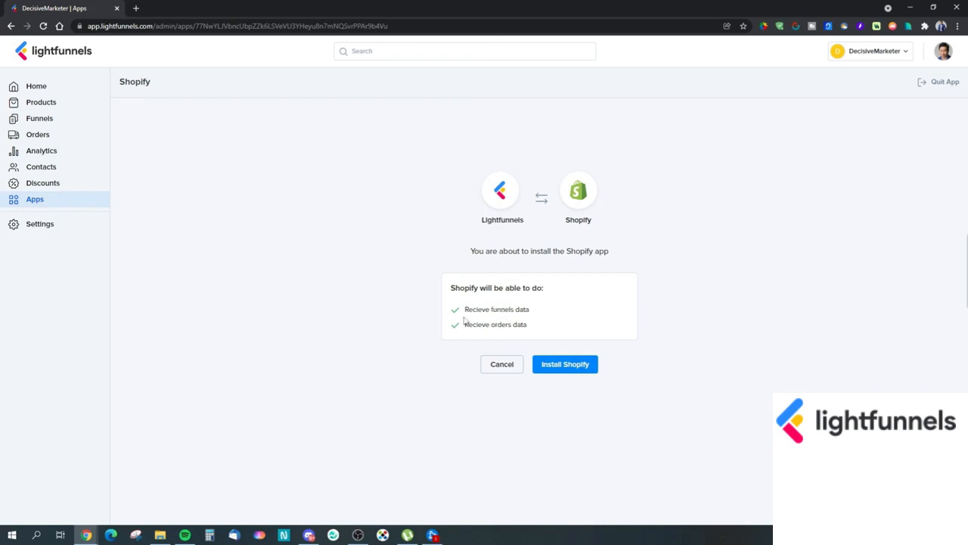
pyautogui.moveTo(465, 332); pyautogui.dragTo(535, 332)
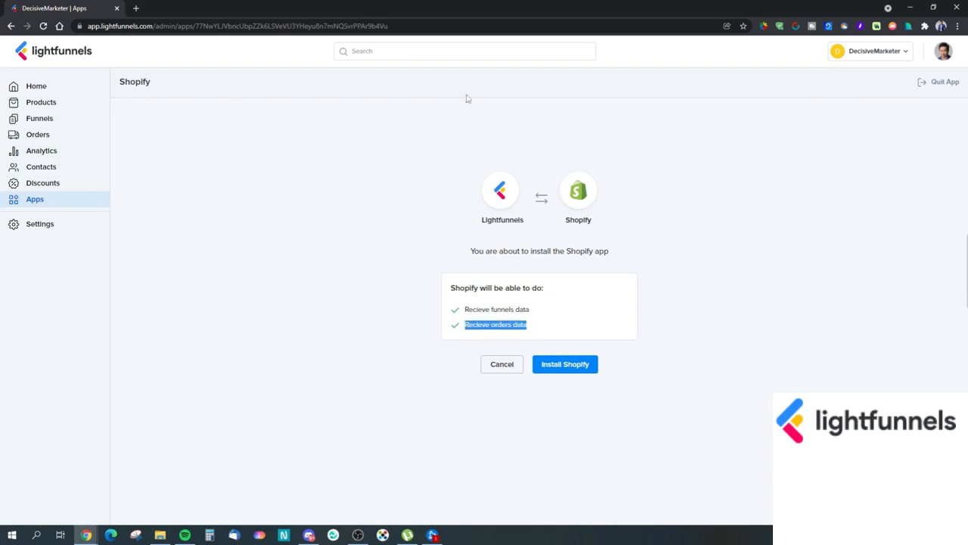
pyautogui.moveTo(482, 222); pyautogui.dragTo(525, 229)
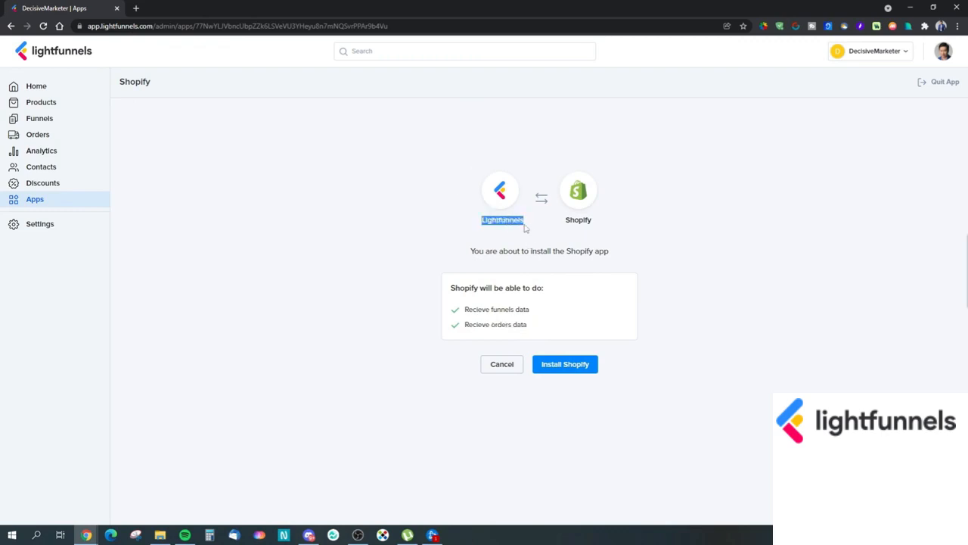
pyautogui.click(509, 232)
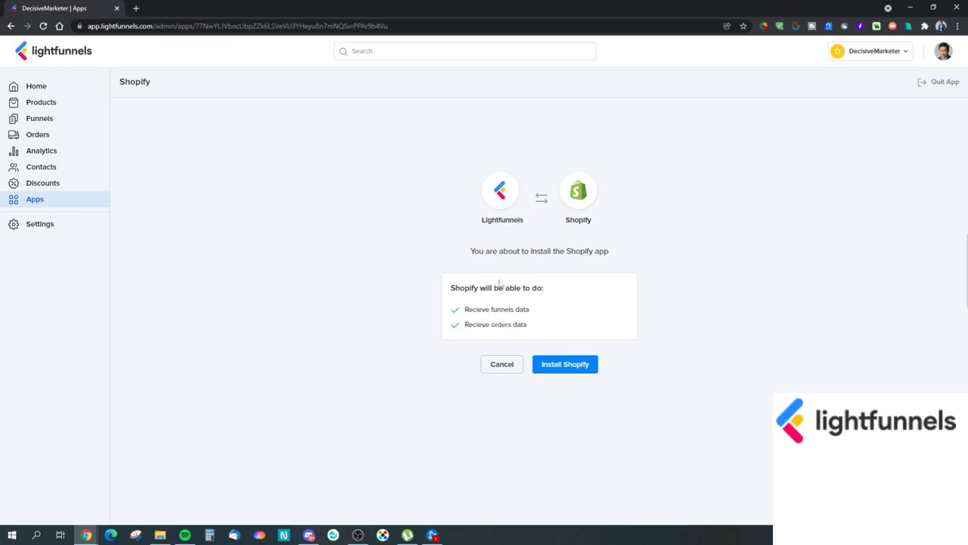
pyautogui.doubleClick(459, 330)
pyautogui.click(458, 330)
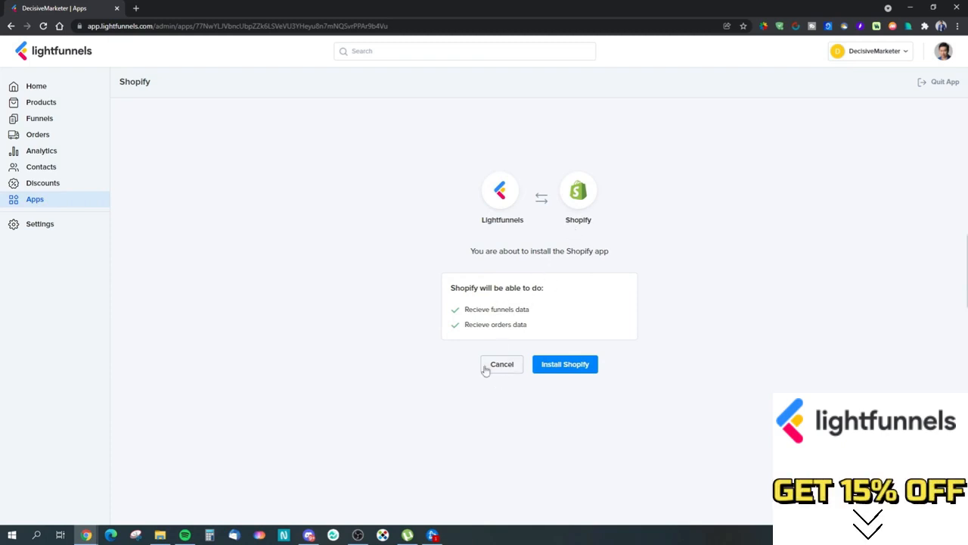
pyautogui.moveTo(472, 309); pyautogui.dragTo(479, 306)
pyautogui.click(556, 323)
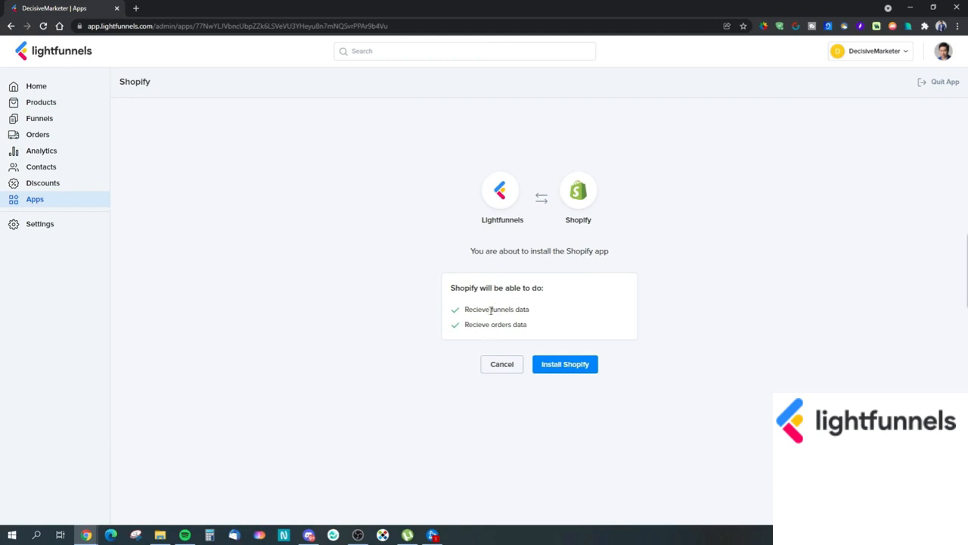
pyautogui.click(502, 366)
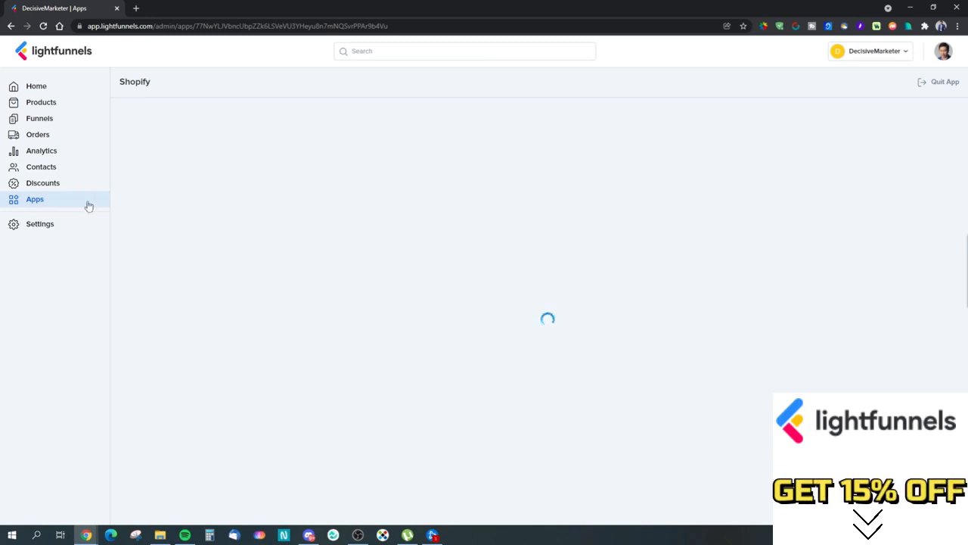
# Open the Home dashboard and review its sales, visits, leads, conversion rate and top-selling sections
pyautogui.click(54, 89)
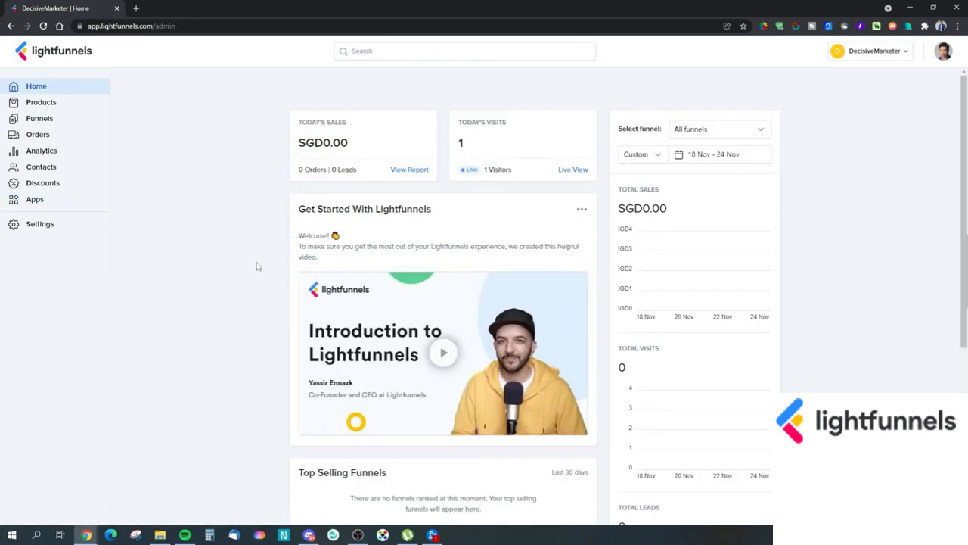
pyautogui.scroll(-3, 257, 266)
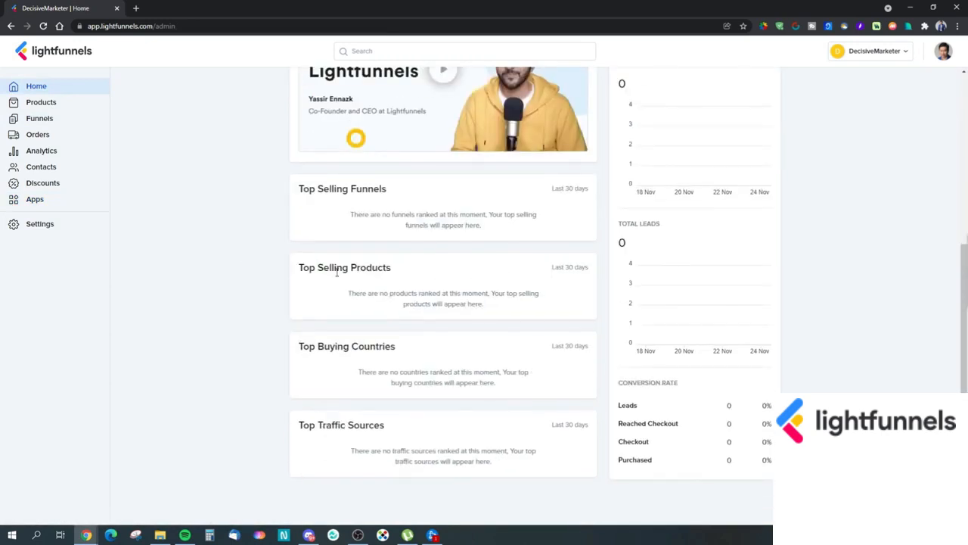
pyautogui.scroll(2, 336, 272)
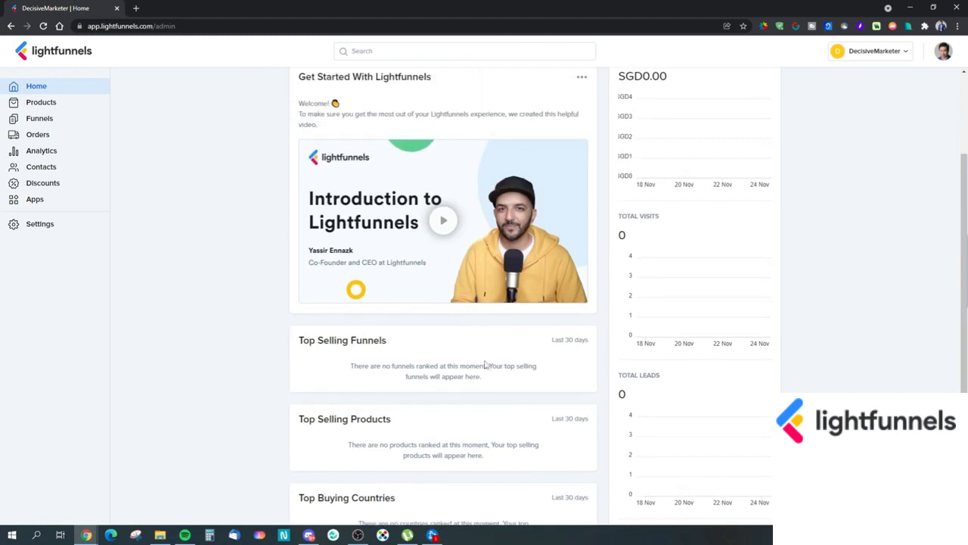
pyautogui.scroll(-1, 486, 365)
pyautogui.scroll(-1, 420, 346)
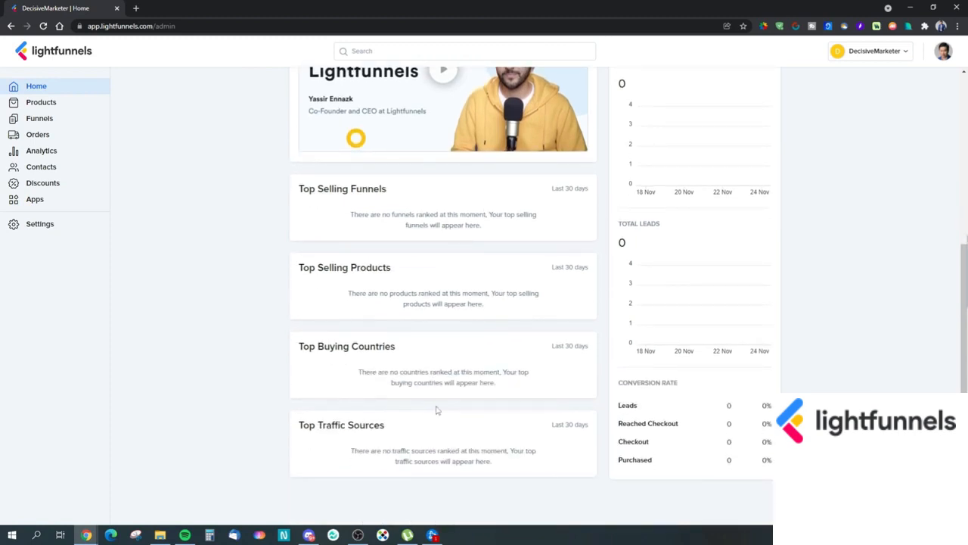
pyautogui.scroll(2, 657, 363)
pyautogui.scroll(1, 656, 354)
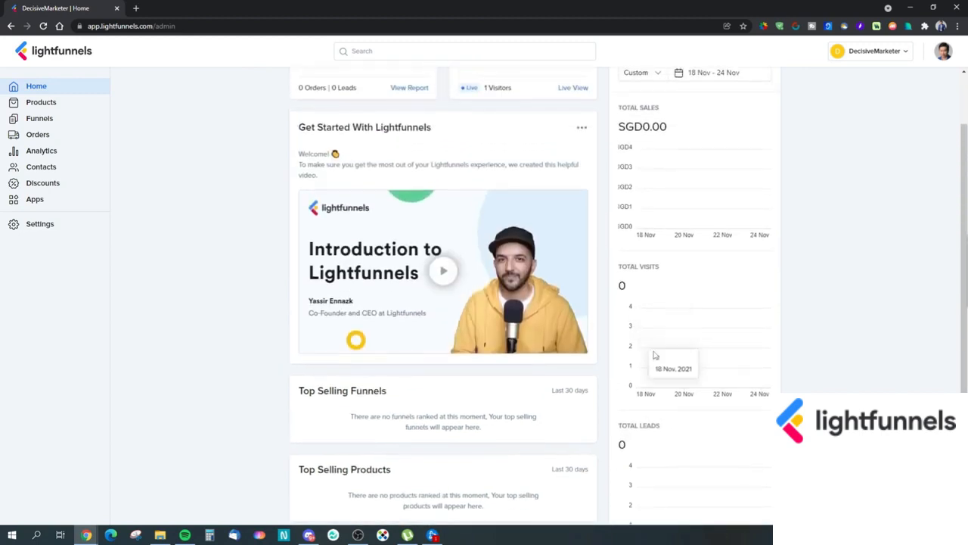
pyautogui.scroll(1, 669, 364)
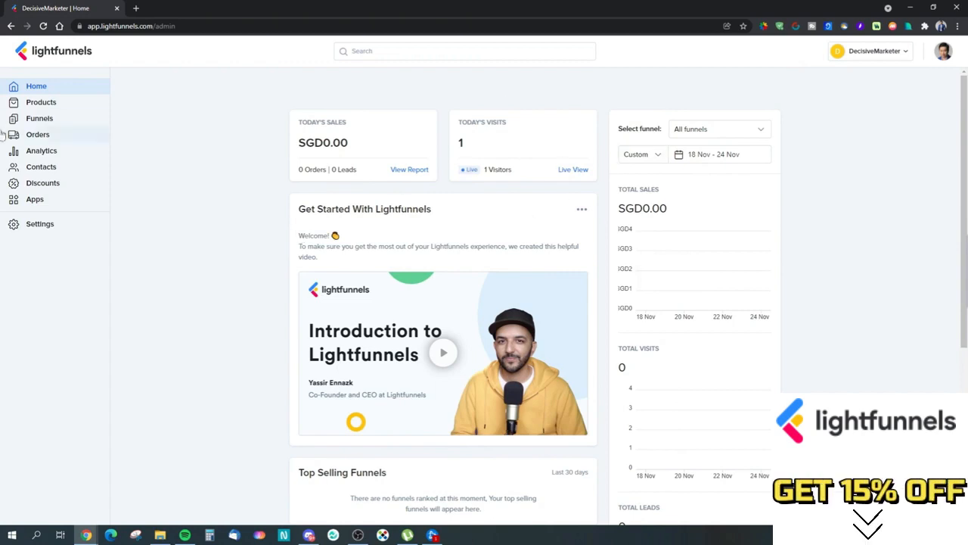
# Open the Gulikit Dock for Nintendo Switch product for editing and review its details
pyautogui.click(54, 110)
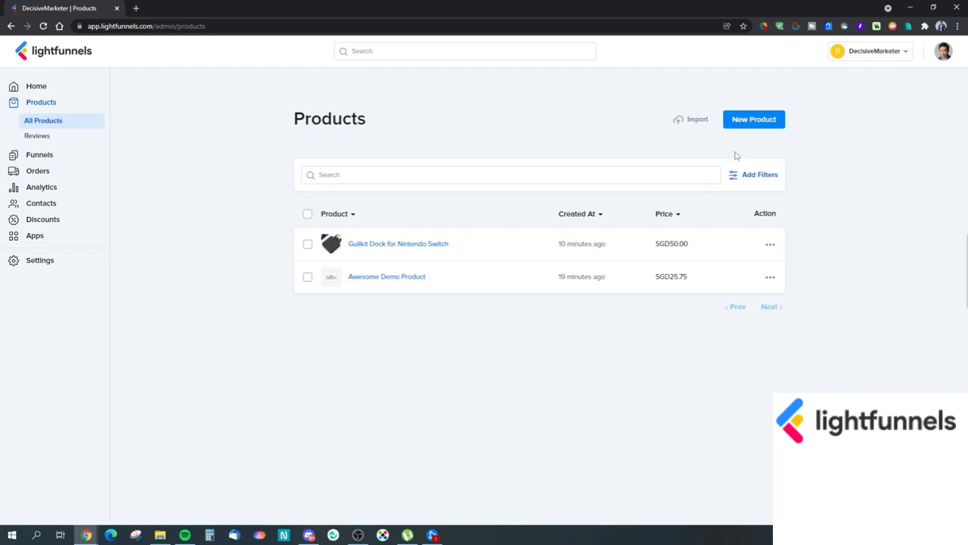
pyautogui.click(769, 244)
pyautogui.click(755, 264)
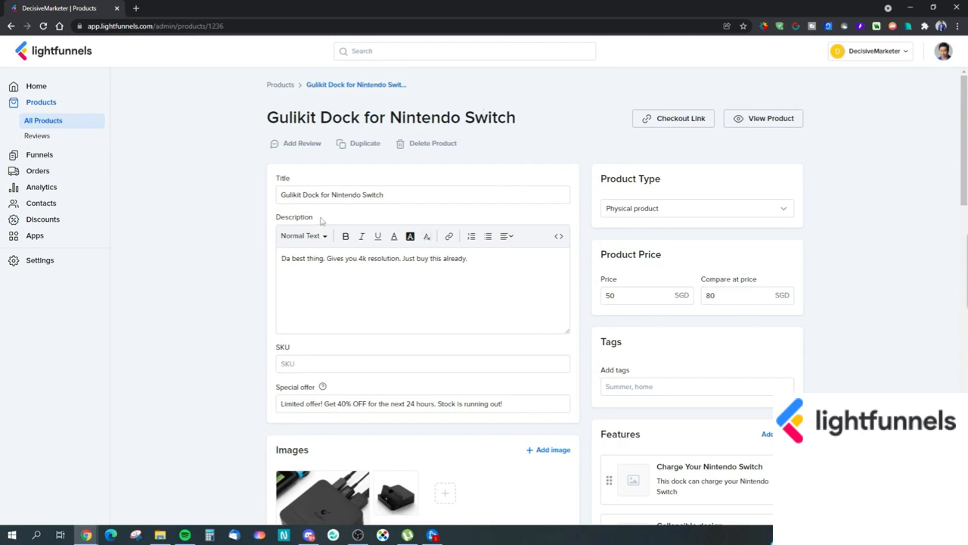
pyautogui.scroll(-2, 424, 285)
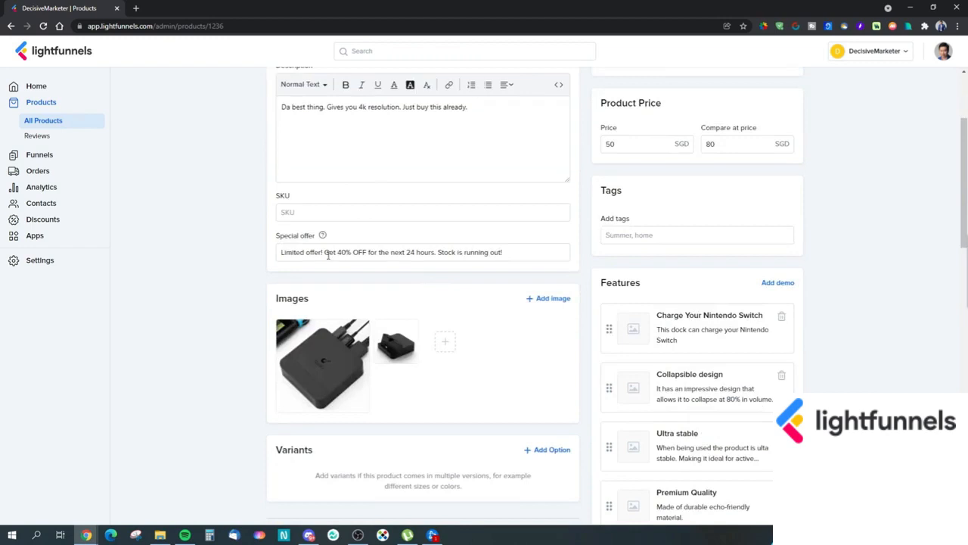
pyautogui.scroll(1, 364, 255)
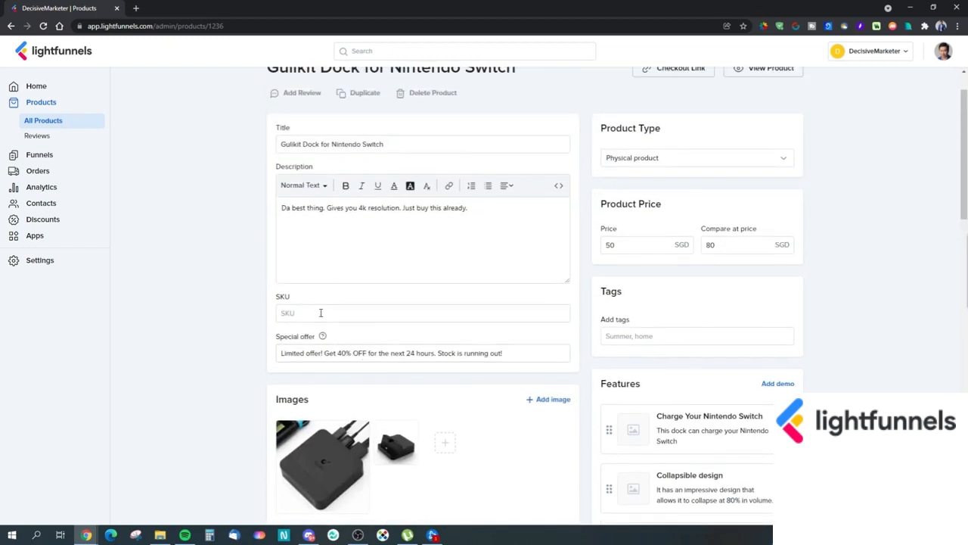
# Examine the Physical product and Digital product options for the product type without changing the selection
pyautogui.click(655, 162)
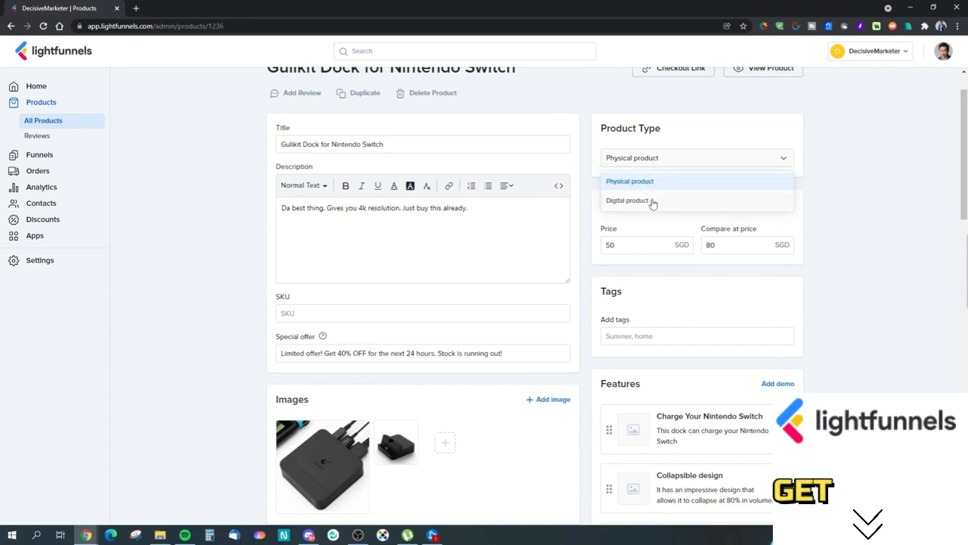
pyautogui.click(875, 202)
pyautogui.click(664, 157)
pyautogui.click(664, 157)
pyautogui.click(664, 157)
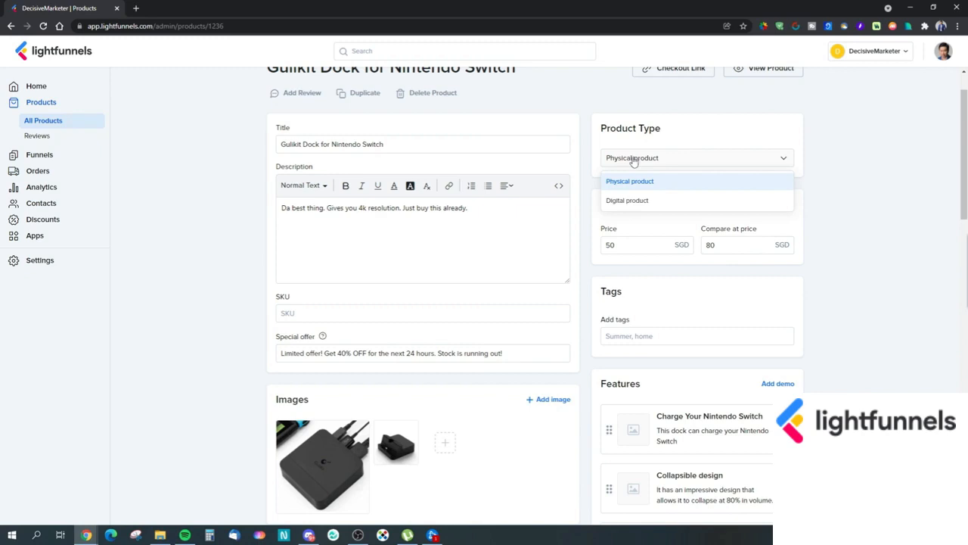
pyautogui.click(881, 244)
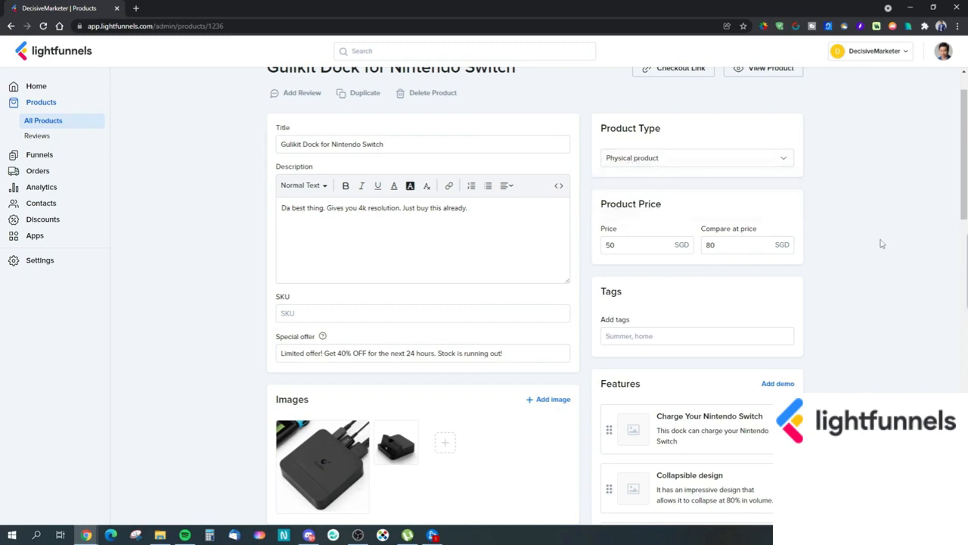
# Review the product's settings, including its price, compare-at price and the special offer hint
pyautogui.scroll(-6, 881, 243)
pyautogui.scroll(7, 881, 243)
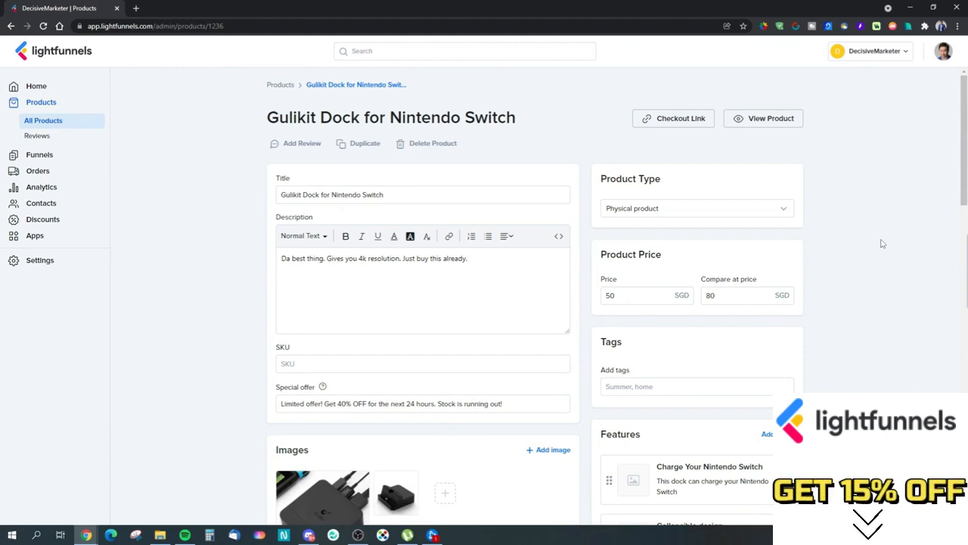
pyautogui.scroll(-1, 704, 224)
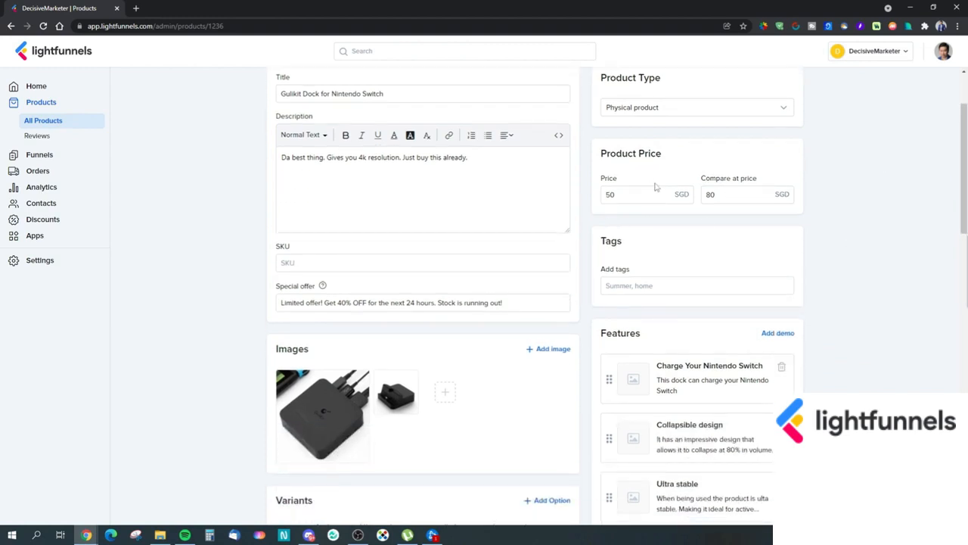
pyautogui.click(706, 194)
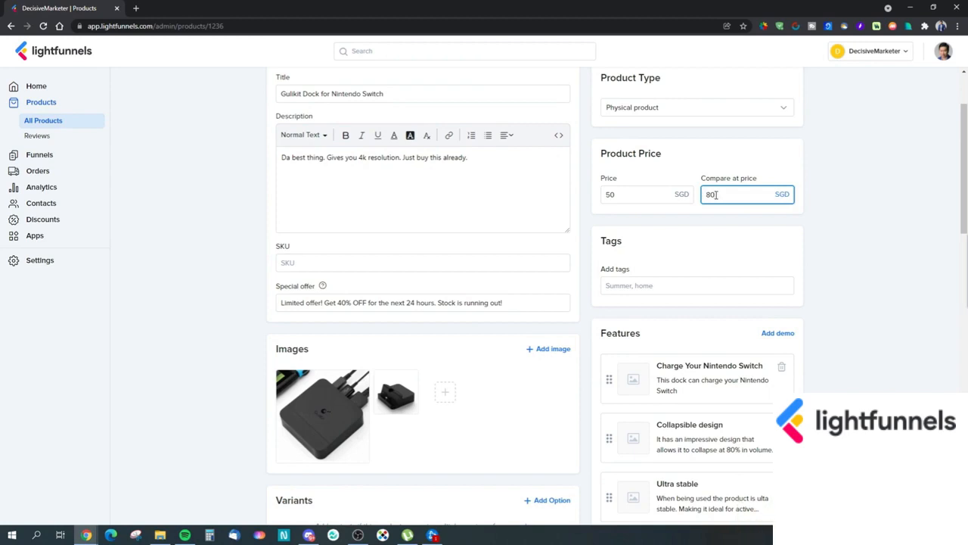
pyautogui.moveTo(322, 289)
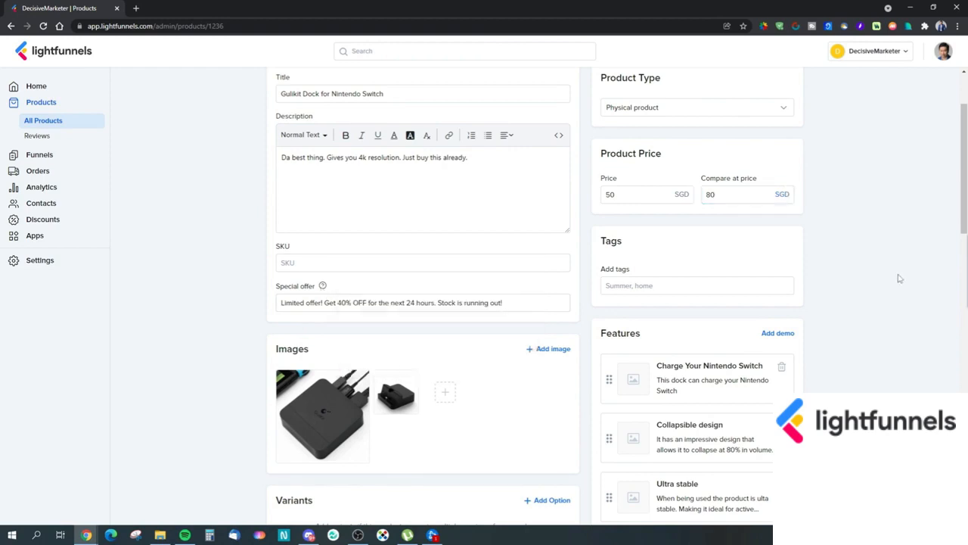
# Open the product's live storefront page, examine the text beside the product, and return to the product editor
pyautogui.scroll(3, 900, 279)
pyautogui.click(753, 121)
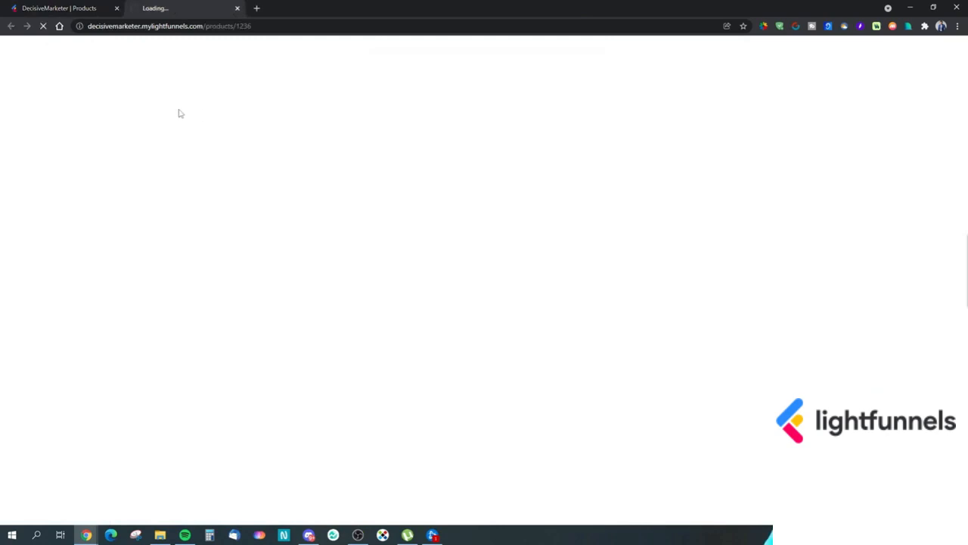
pyautogui.click(58, 8)
pyautogui.scroll(-4, 645, 367)
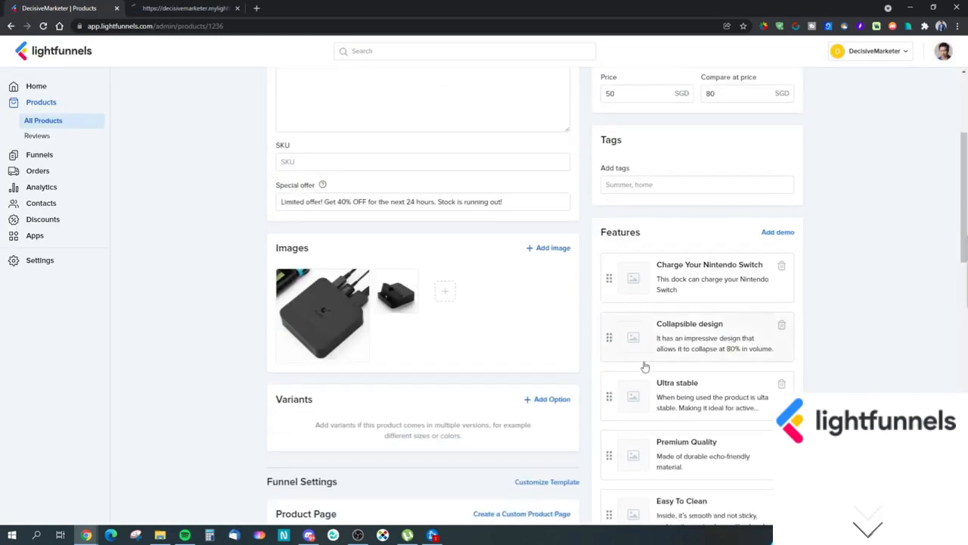
pyautogui.click(151, 8)
pyautogui.moveTo(494, 242); pyautogui.dragTo(761, 240)
pyautogui.click(512, 242)
pyautogui.moveTo(495, 242); pyautogui.dragTo(718, 242)
pyautogui.click(717, 242)
pyautogui.click(33, 6)
# Add two variant options to the product, leaving both option names at their default
pyautogui.scroll(-1, 754, 365)
pyautogui.scroll(1, 629, 167)
pyautogui.scroll(-1, 519, 335)
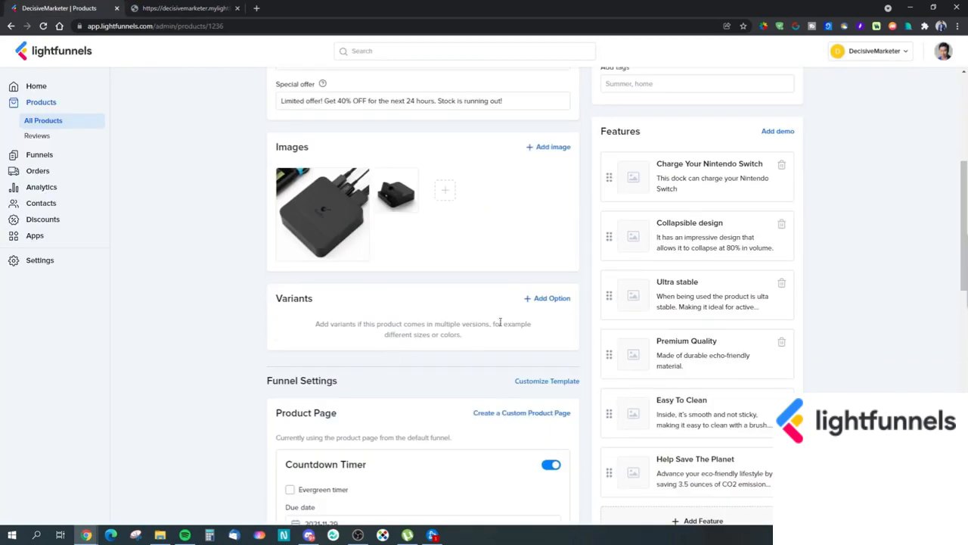
pyautogui.click(544, 298)
pyautogui.click(299, 343)
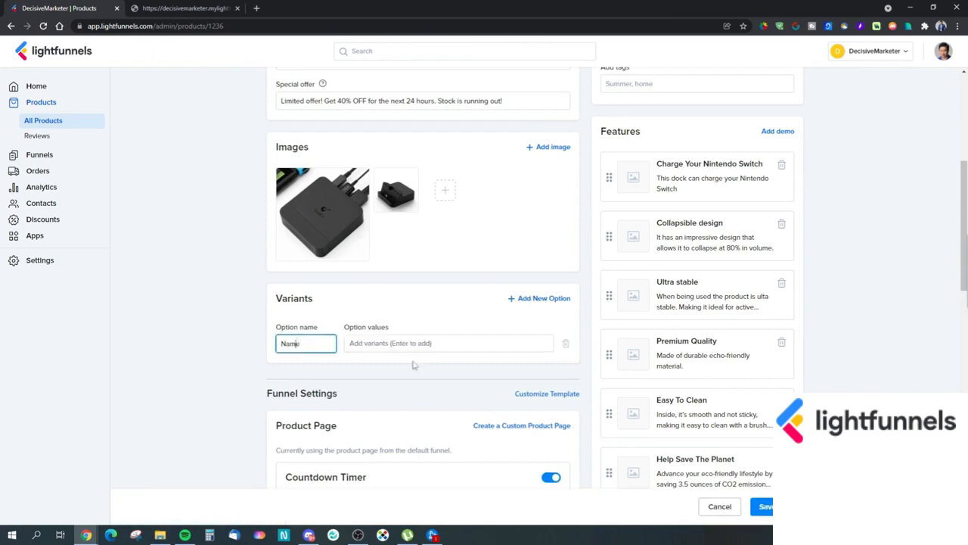
pyautogui.click(519, 301)
pyautogui.click(315, 343)
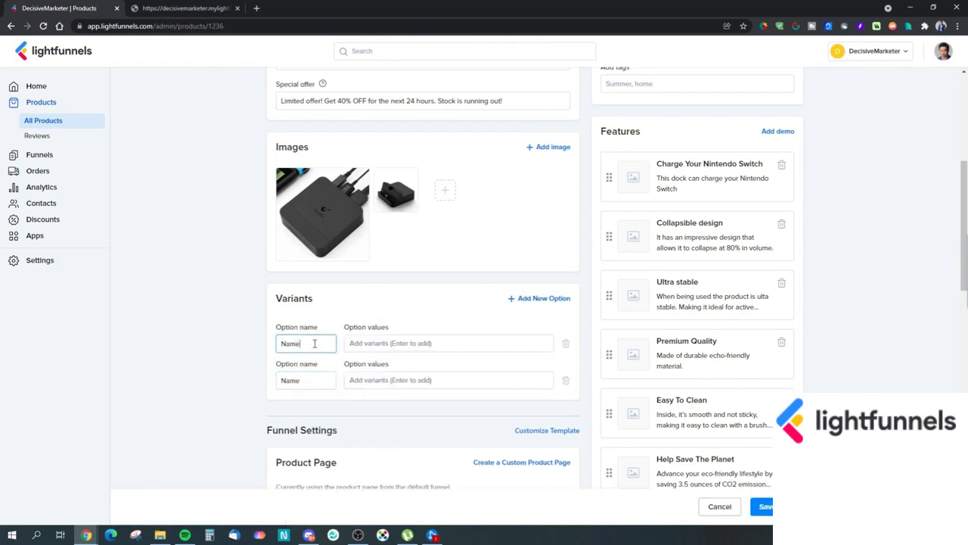
pyautogui.moveTo(307, 344); pyautogui.dragTo(283, 343)
pyautogui.click(382, 343)
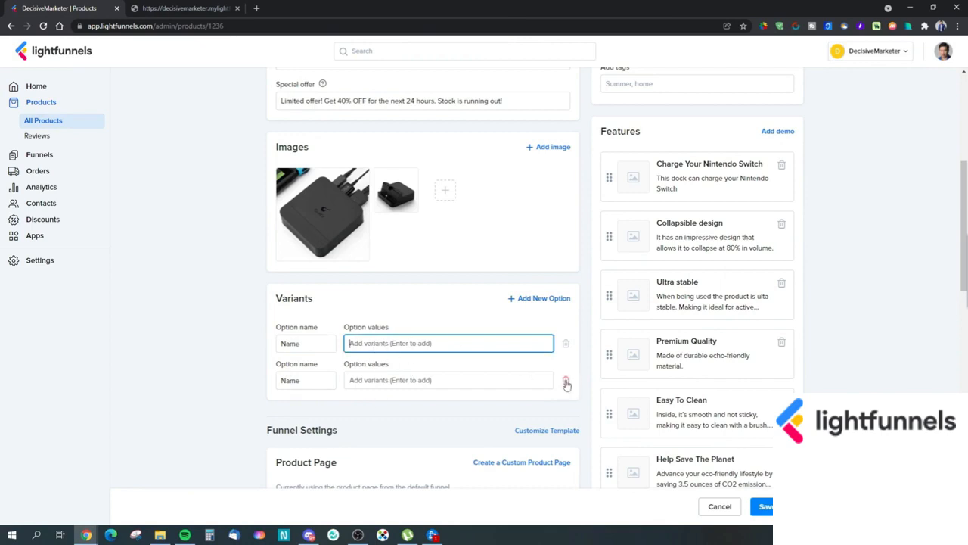
# Try entering black and blue as the first option's values, and remove both variant options
pyautogui.write('bl')
pyautogui.press('BackSpace')
pyautogui.press('BackSpace')
pyautogui.write('black')
pyautogui.press('Return')
pyautogui.write('blue')
pyautogui.press('Return')
pyautogui.click(425, 344)
pyautogui.click(382, 344)
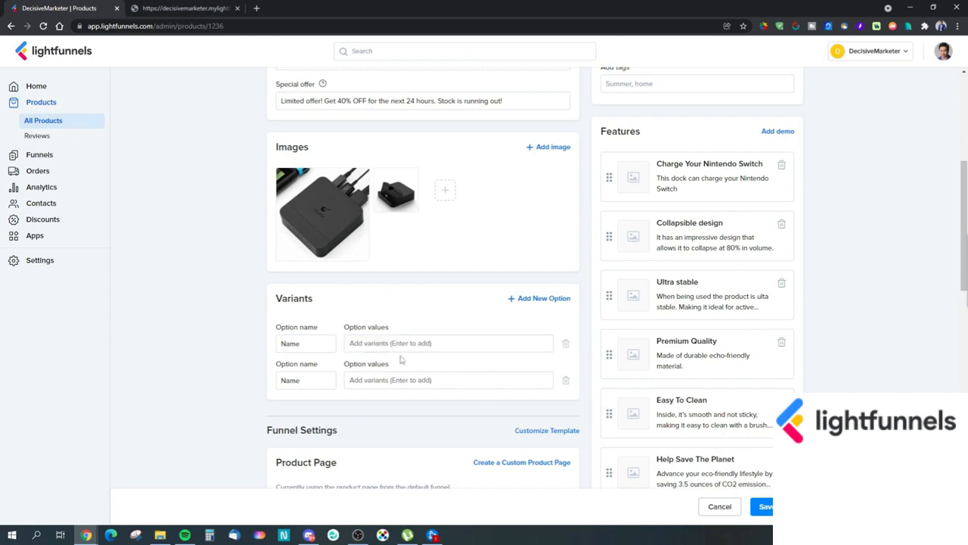
pyautogui.click(566, 346)
pyautogui.click(566, 345)
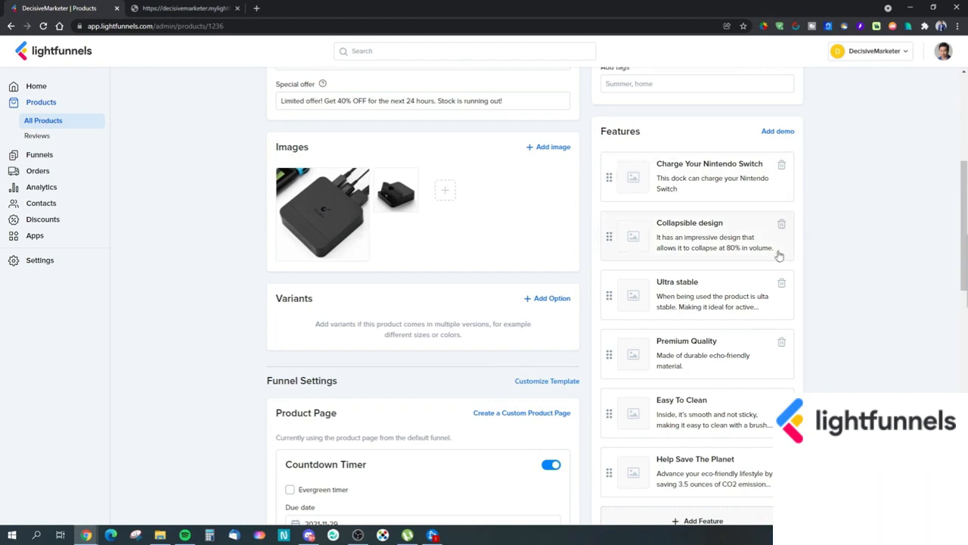
# Examine the product's images, tags field and features list without changing them
pyautogui.scroll(3, 787, 261)
pyautogui.scroll(-1, 627, 249)
pyautogui.scroll(-2, 627, 249)
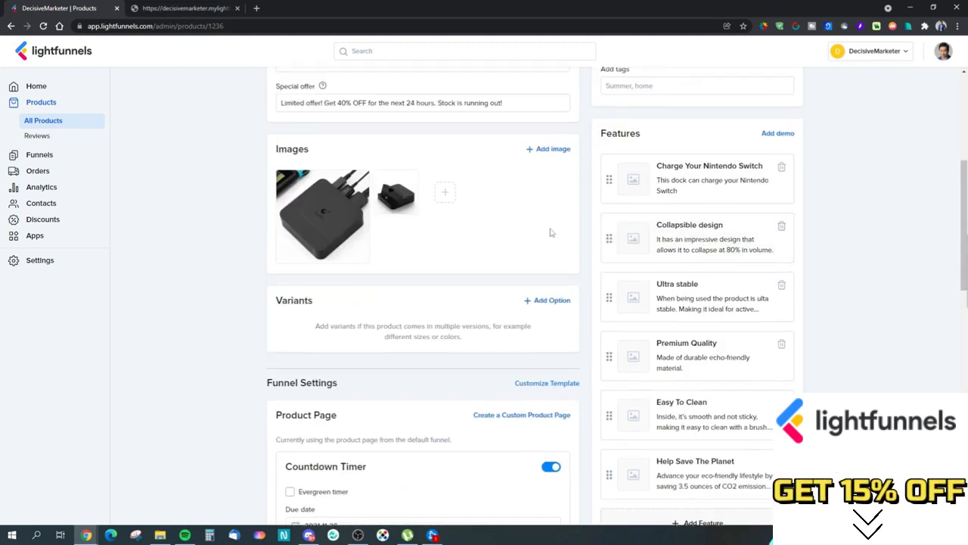
pyautogui.scroll(2, 622, 212)
pyautogui.click(650, 184)
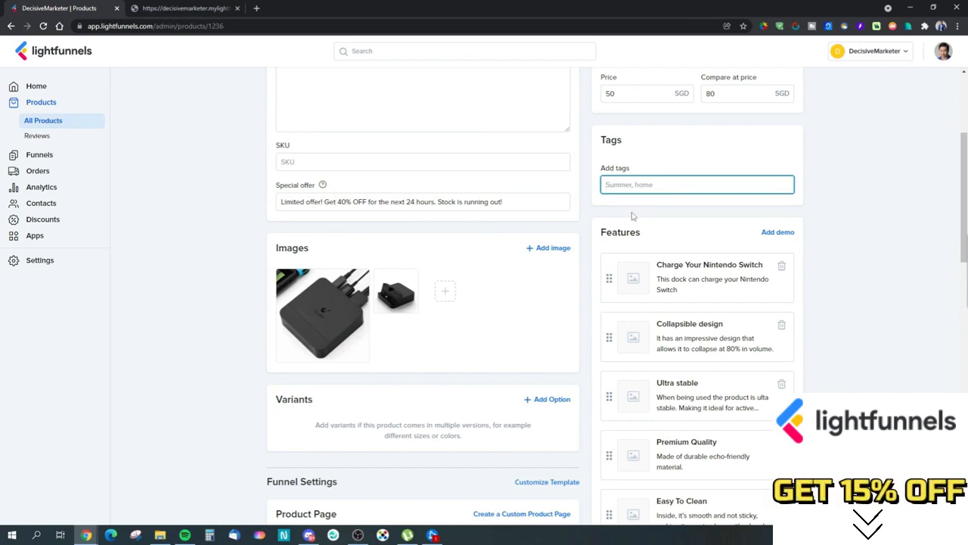
pyautogui.click(904, 285)
pyautogui.scroll(-2, 903, 286)
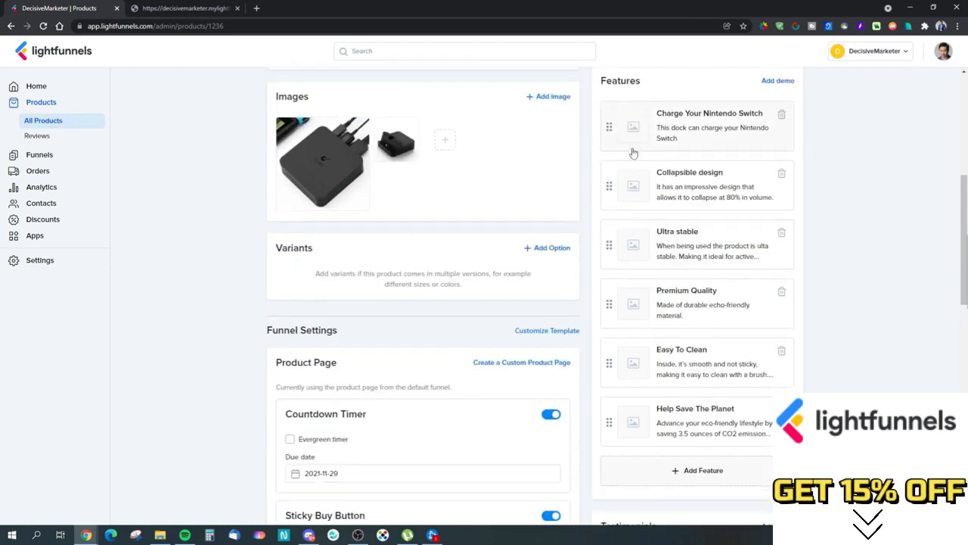
# Open the product's live page and examine the description and the returns, tracking, guarantee and support blocks
pyautogui.scroll(4, 700, 282)
pyautogui.scroll(1, 700, 282)
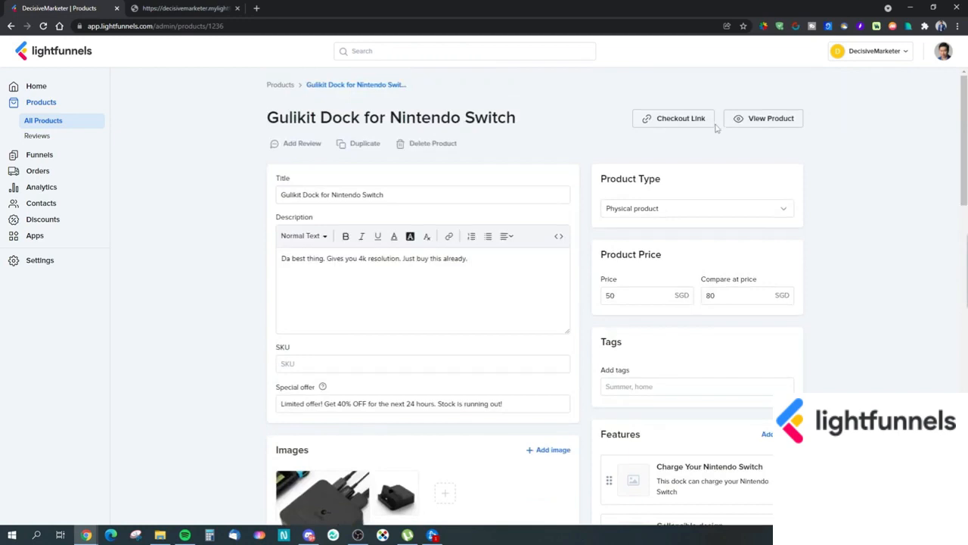
pyautogui.click(762, 118)
pyautogui.click(237, 8)
pyautogui.scroll(-3, 426, 249)
pyautogui.hotkey('ctrl', 'Tab')
pyautogui.scroll(-3, 405, 334)
pyautogui.scroll(-2, 404, 333)
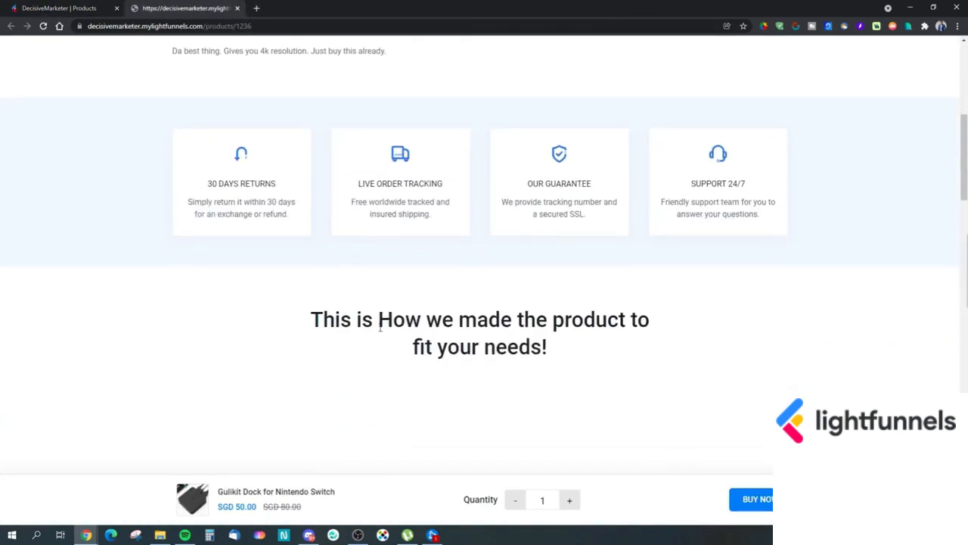
# Compare the features listed in the product editor with the features section on the live page
pyautogui.click(99, 9)
pyautogui.scroll(-2, 781, 261)
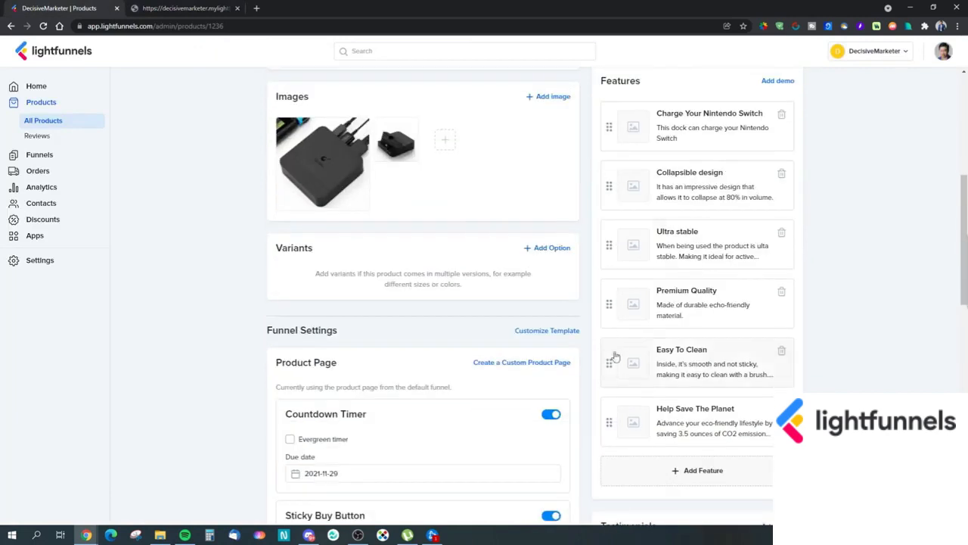
pyautogui.click(206, 10)
pyautogui.scroll(-5, 313, 298)
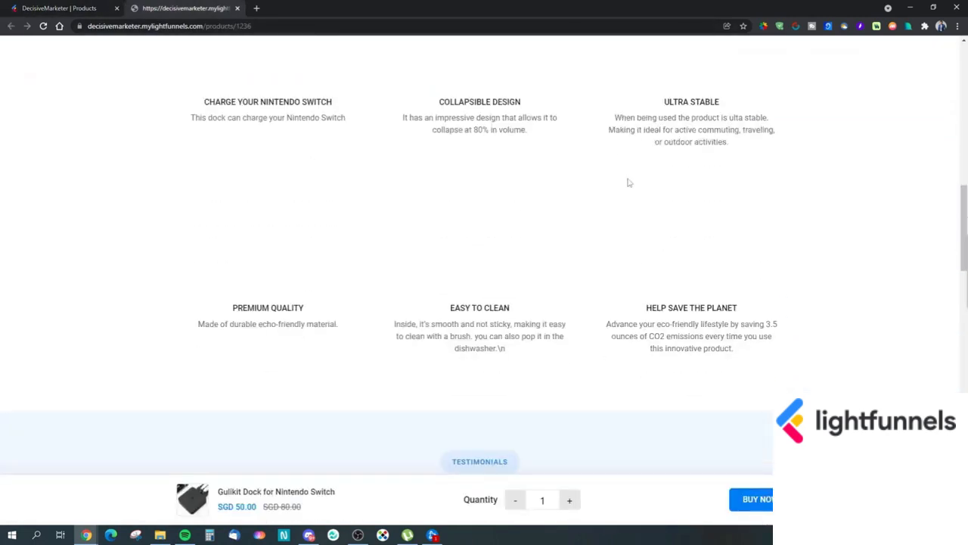
pyautogui.click(75, 8)
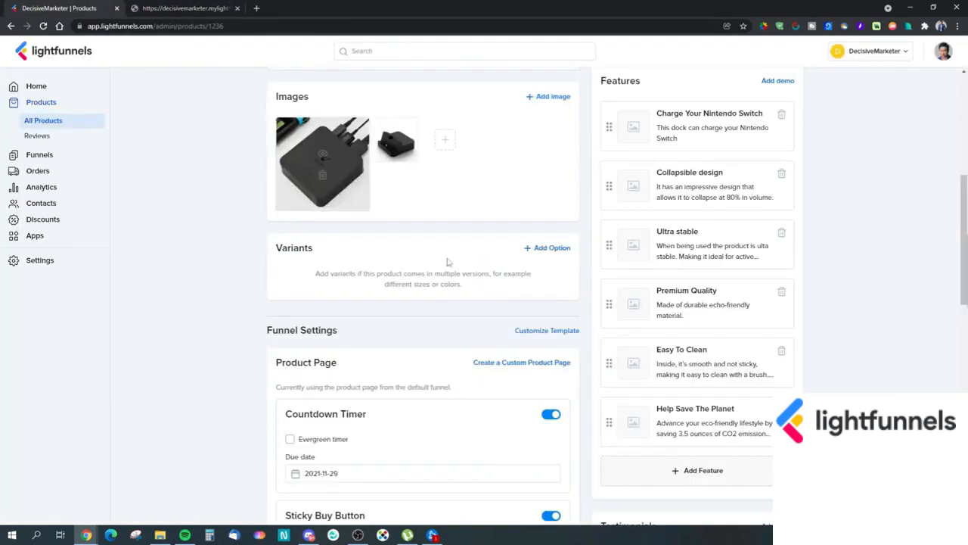
pyautogui.click(185, 8)
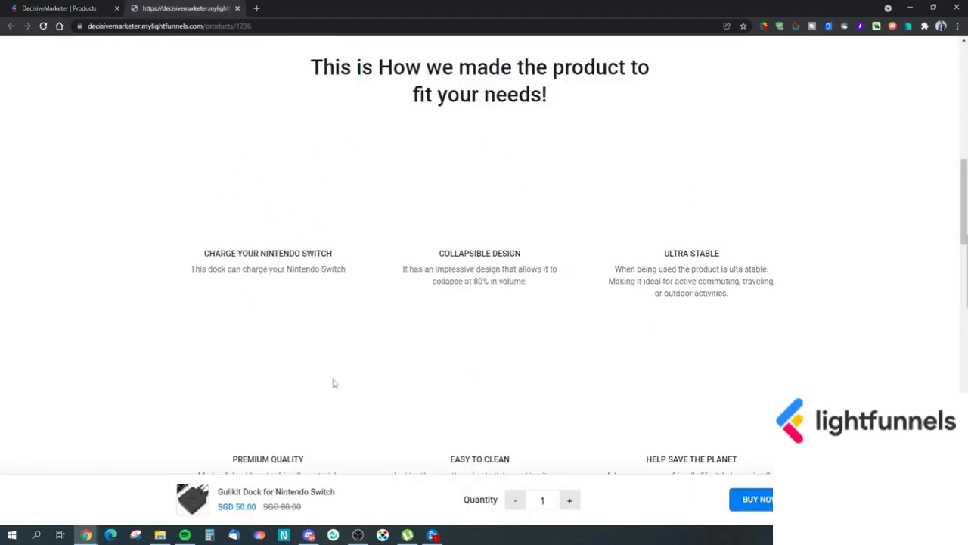
pyautogui.scroll(-3, 484, 368)
pyautogui.scroll(2, 503, 331)
pyautogui.click(69, 9)
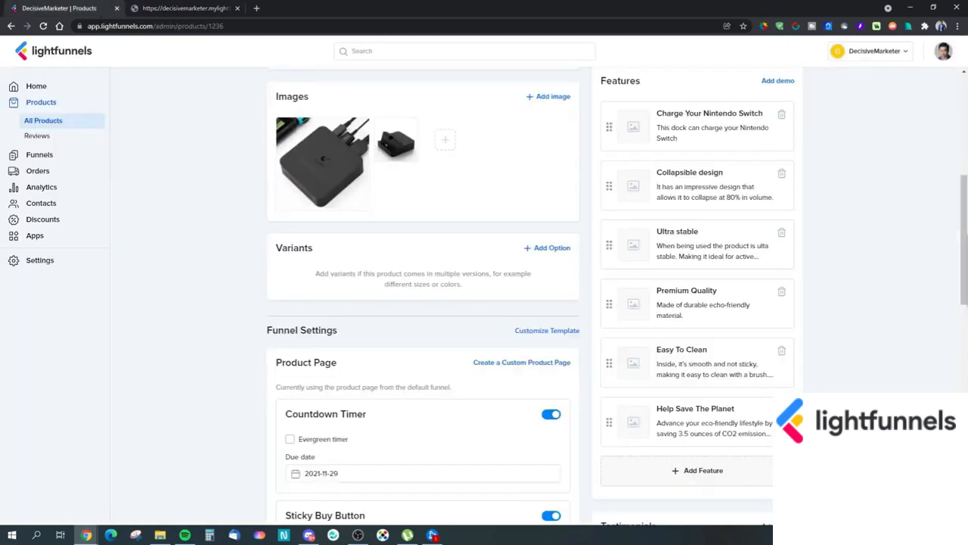
# Compare the product's testimonials in the editor with the live page, paging through its testimonial carousel
pyautogui.scroll(-8, 606, 291)
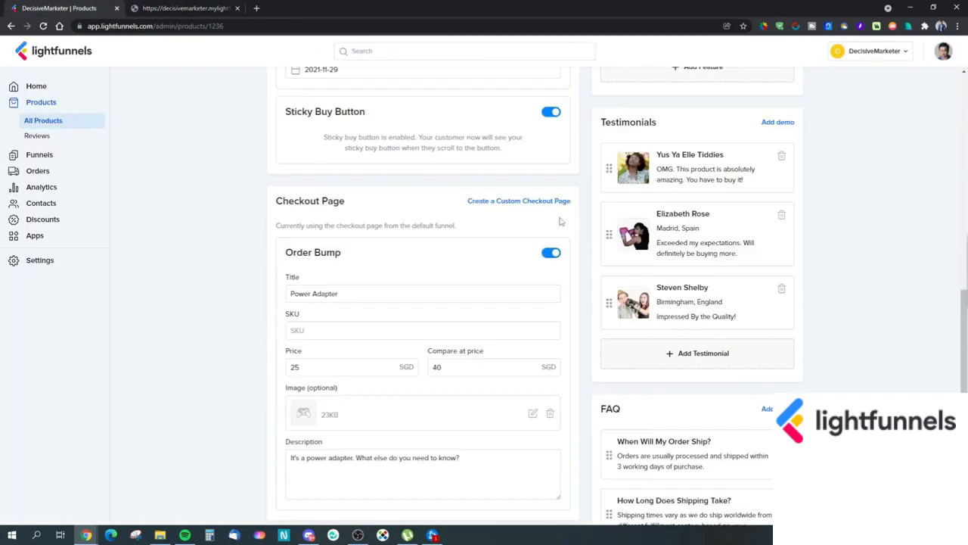
pyautogui.hotkey('ctrl', 'Tab')
pyautogui.scroll(-5, 396, 298)
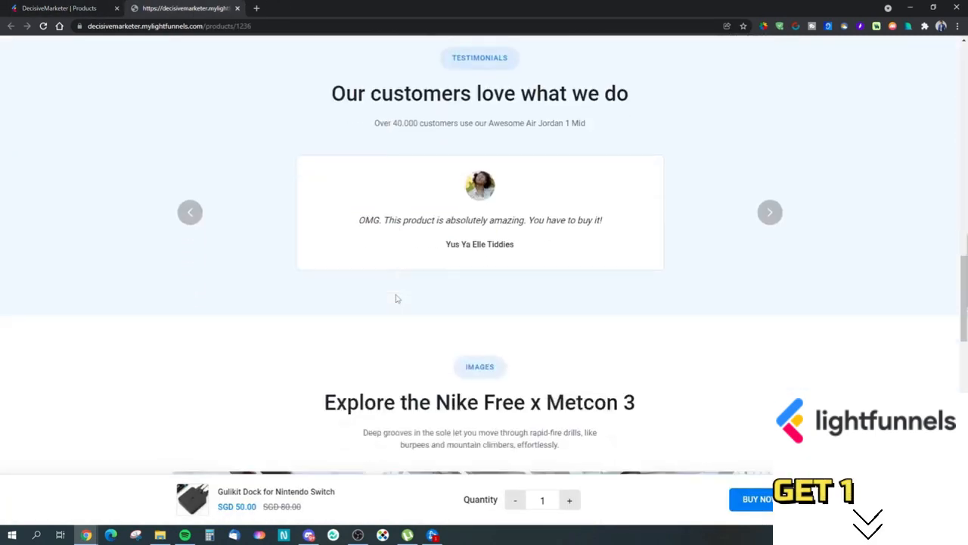
pyautogui.click(770, 211)
pyautogui.click(772, 213)
pyautogui.click(770, 213)
pyautogui.click(770, 213)
pyautogui.click(771, 212)
pyautogui.click(770, 213)
pyautogui.click(87, 7)
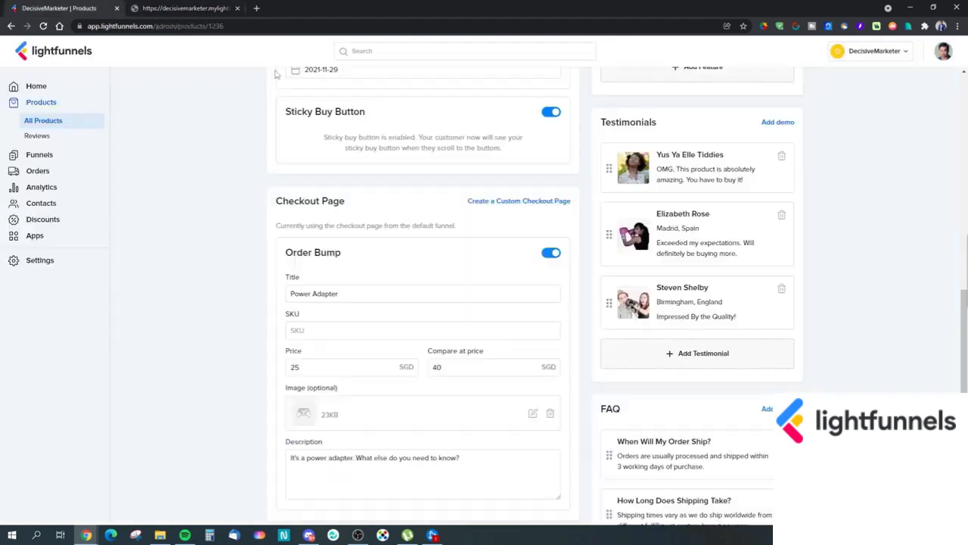
pyautogui.click(195, 7)
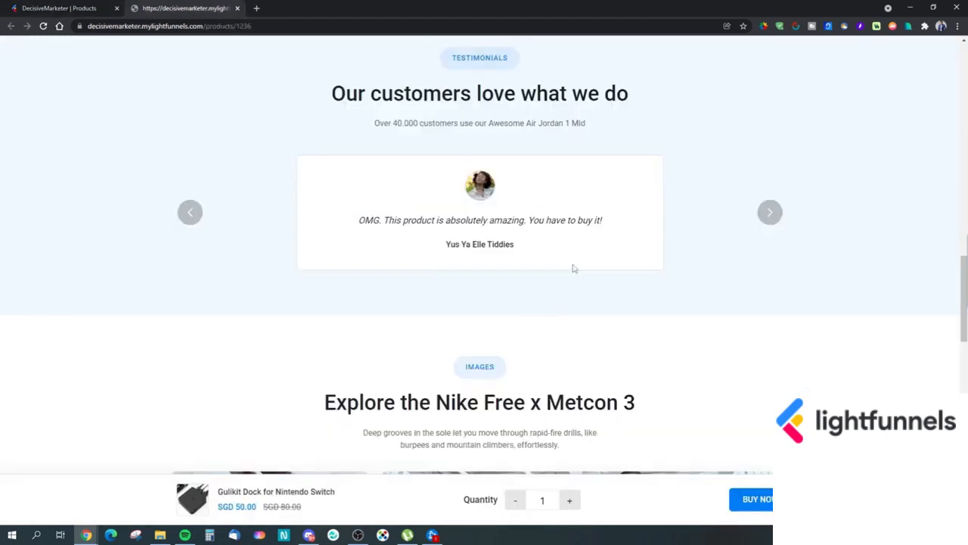
# Compare the FAQ entries in the product editor with the frequently asked questions on the live page
pyautogui.click(71, 7)
pyautogui.scroll(-4, 862, 265)
pyautogui.scroll(-1, 846, 296)
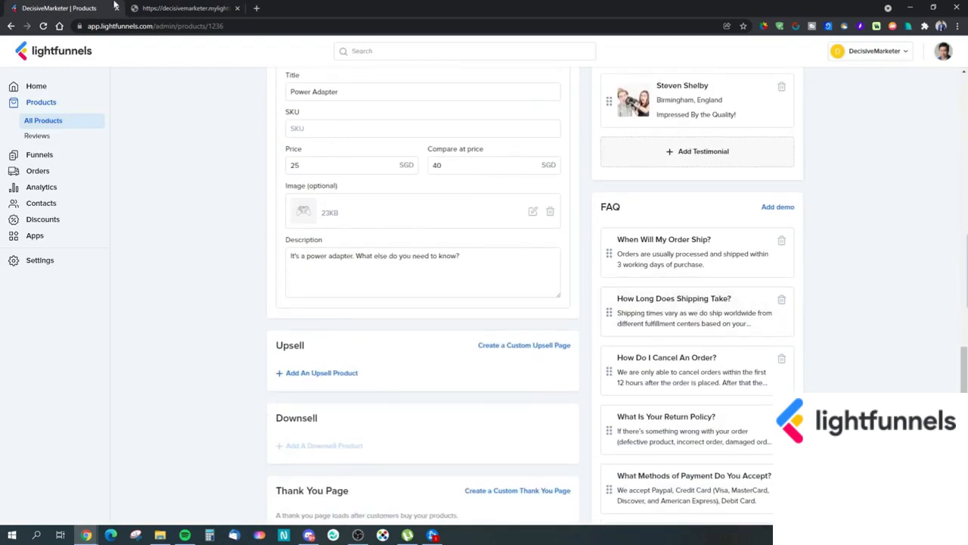
pyautogui.click(152, 7)
pyautogui.scroll(-5, 538, 354)
pyautogui.scroll(3, 538, 349)
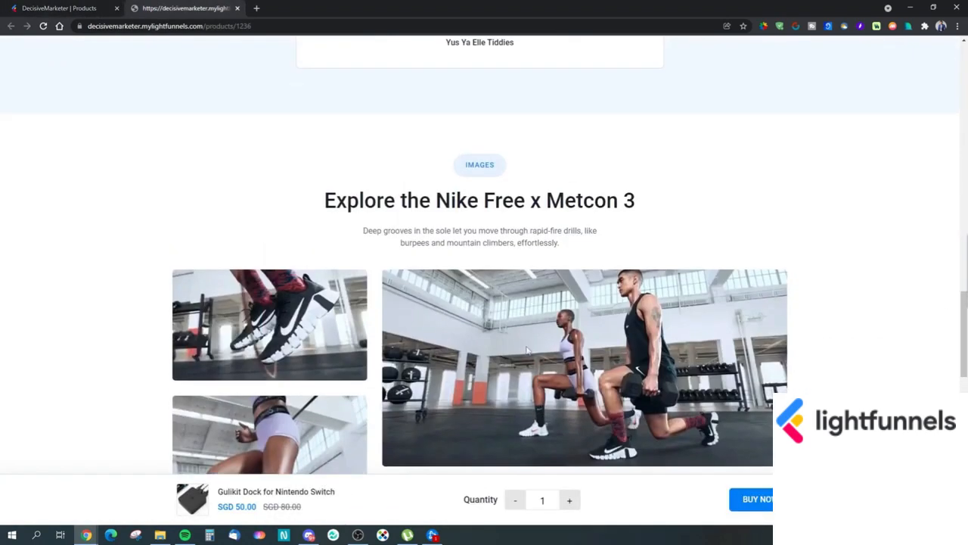
pyautogui.scroll(-8, 471, 352)
pyautogui.scroll(-2, 471, 352)
pyautogui.scroll(2, 471, 352)
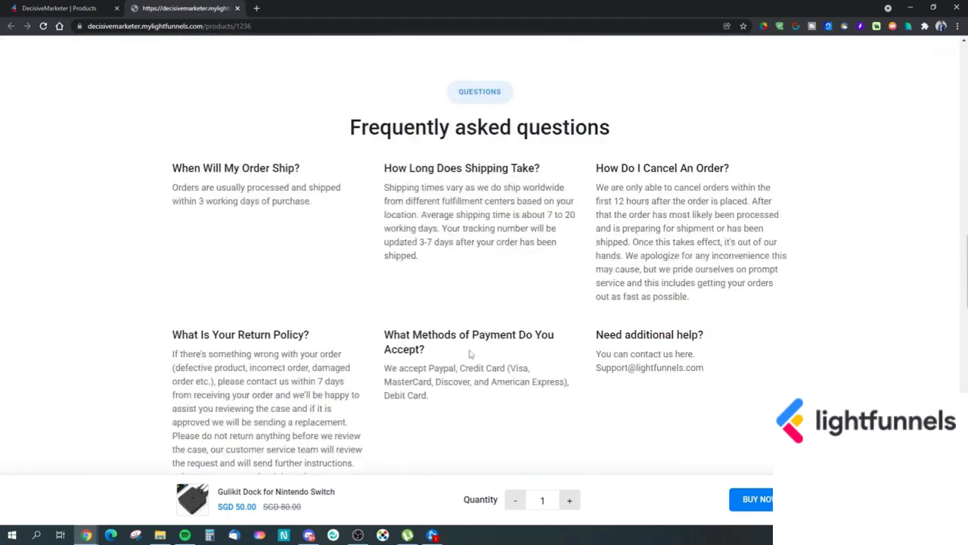
pyautogui.moveTo(227, 188); pyautogui.dragTo(441, 362)
pyautogui.click(602, 402)
# Create a custom product page in the product's funnel settings and open it for editing
pyautogui.hotkey('ctrl', 'Tab')
pyautogui.scroll(-2, 460, 326)
pyautogui.scroll(7, 460, 323)
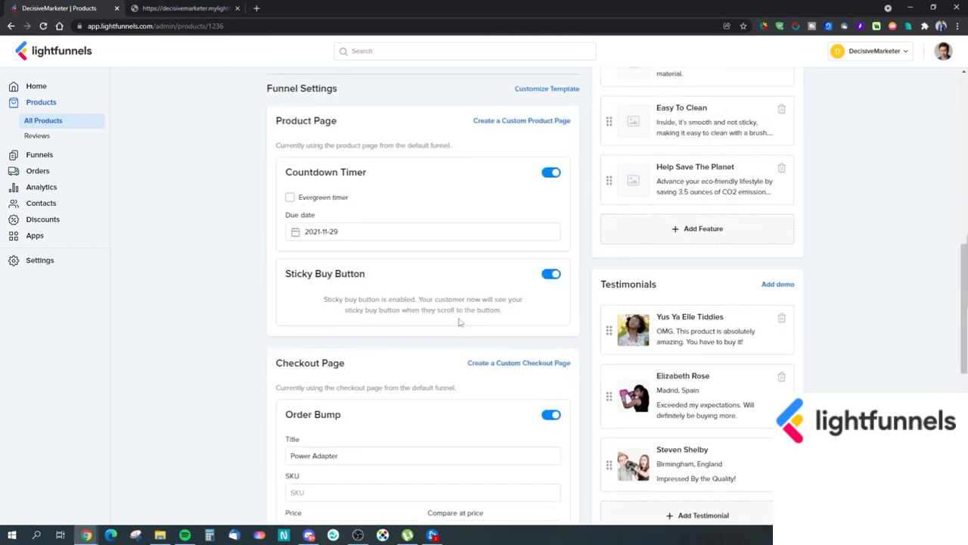
pyautogui.scroll(3, 460, 320)
pyautogui.scroll(-2, 456, 318)
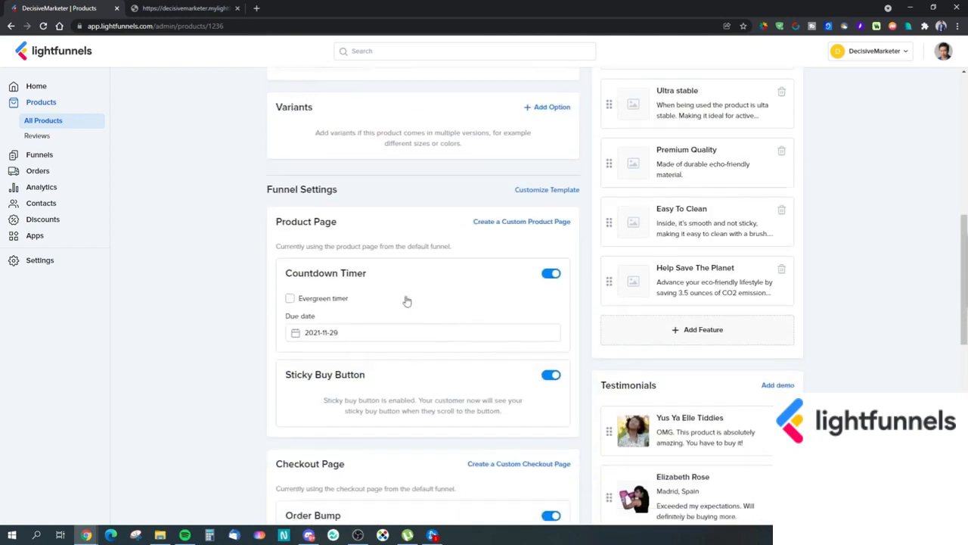
pyautogui.click(506, 223)
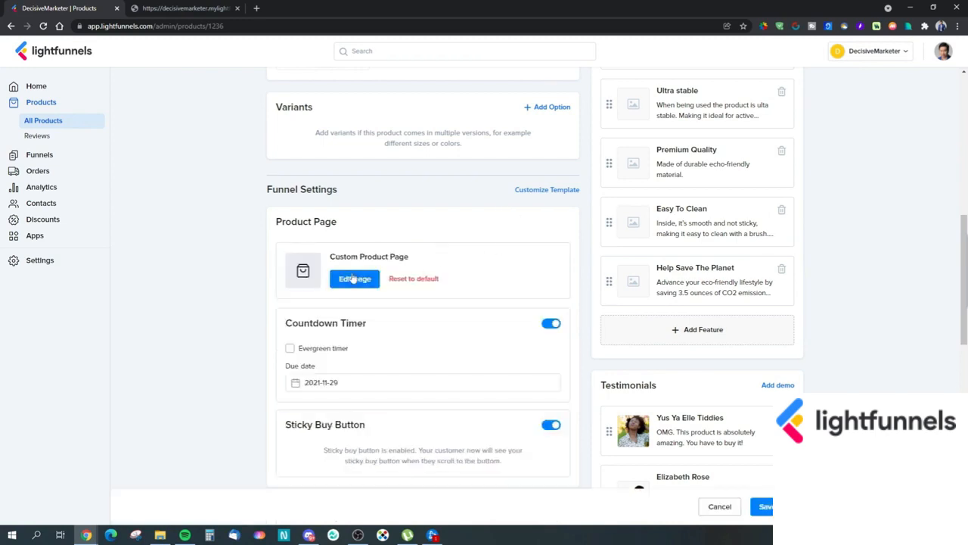
pyautogui.click(353, 279)
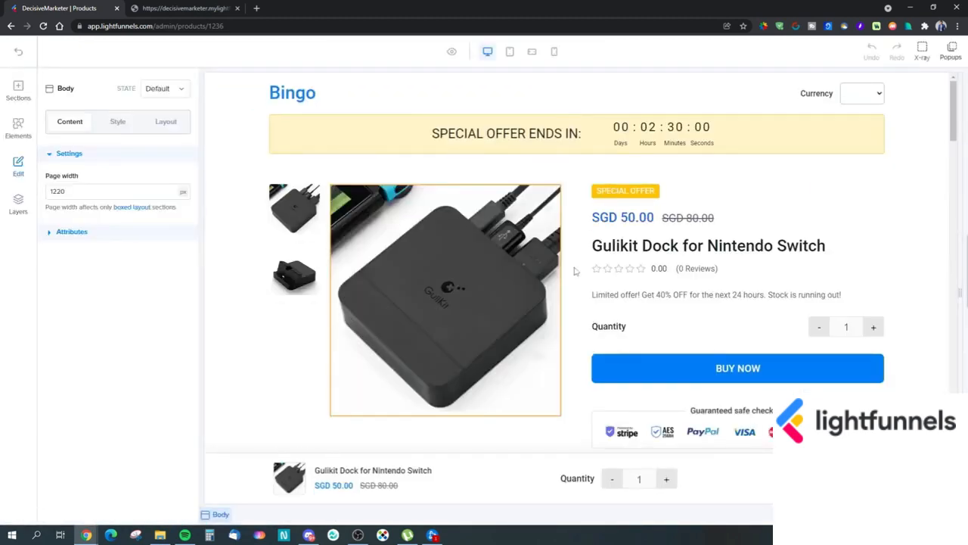
# Review the custom product page in the page builder, from the offer countdown to the features section
pyautogui.scroll(-5, 584, 245)
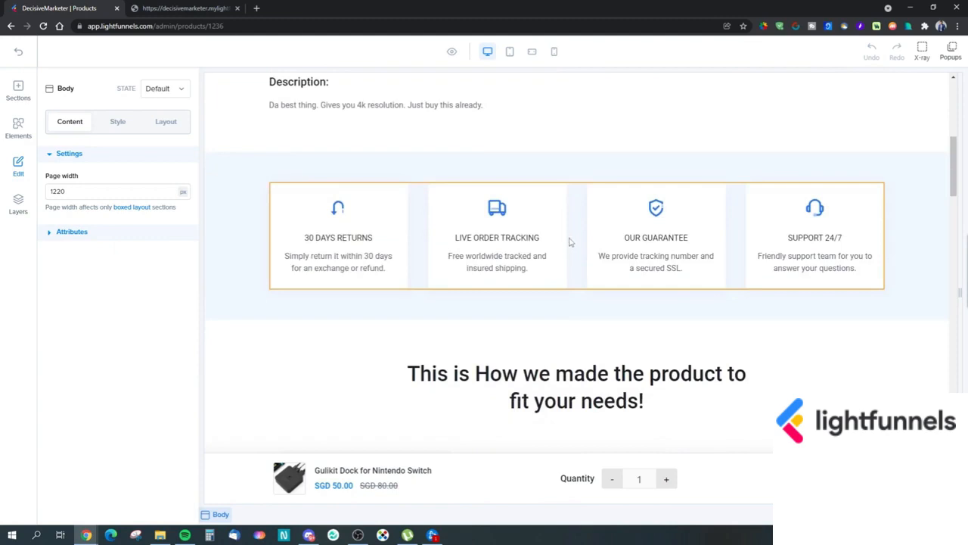
pyautogui.scroll(5, 571, 242)
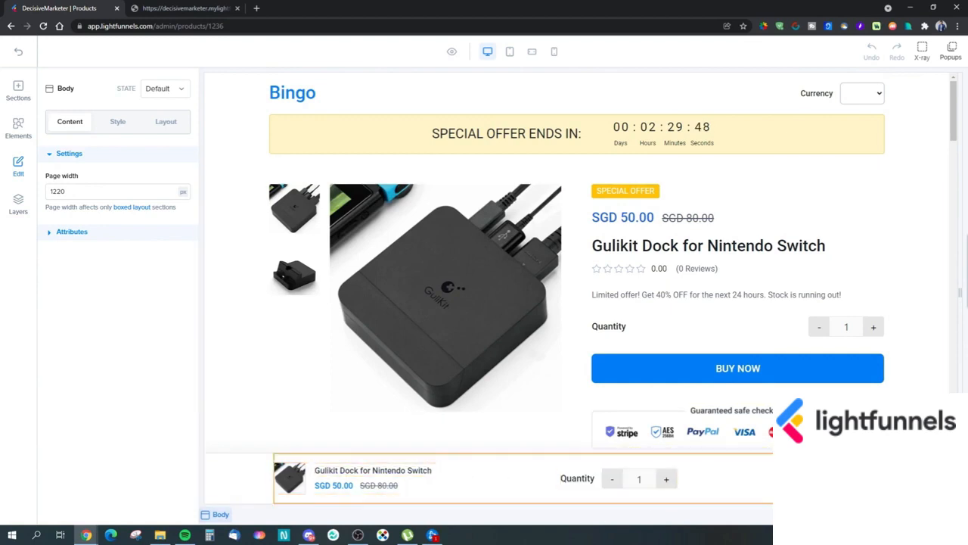
pyautogui.scroll(-8, 601, 441)
pyautogui.scroll(-3, 602, 441)
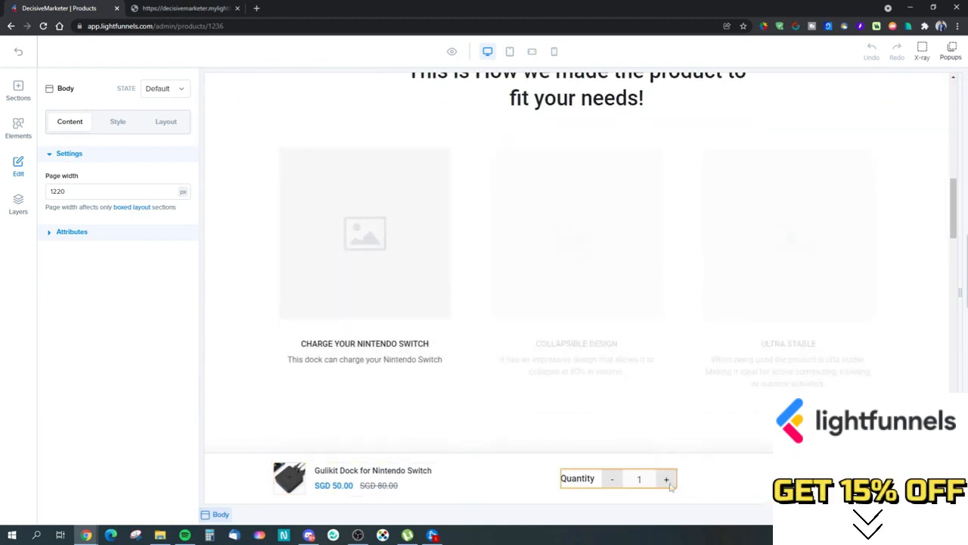
pyautogui.scroll(10, 588, 411)
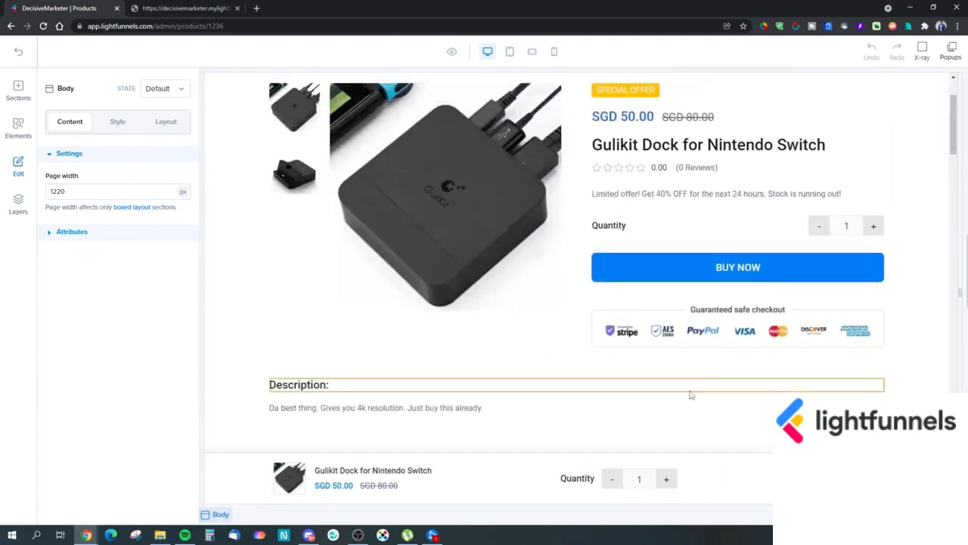
pyautogui.scroll(3, 402, 224)
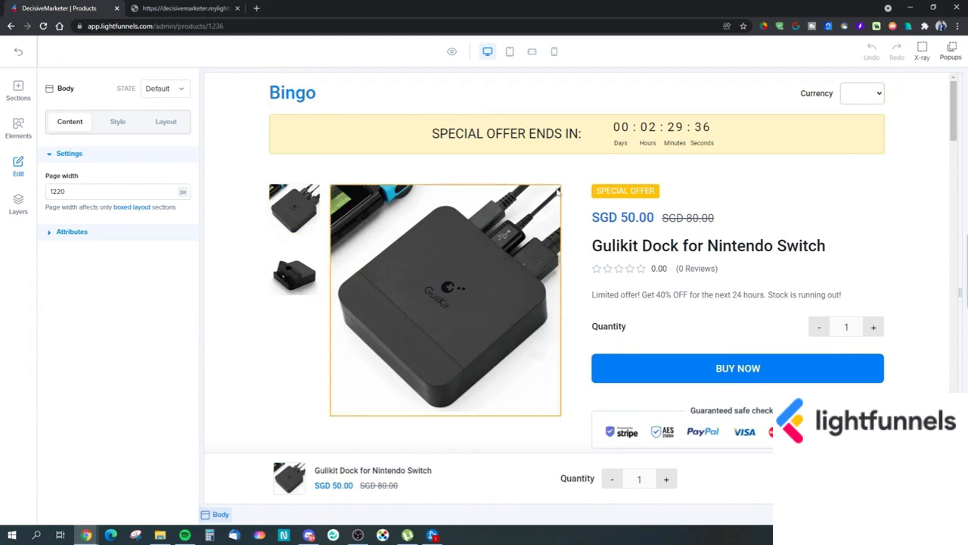
pyautogui.scroll(-2, 540, 337)
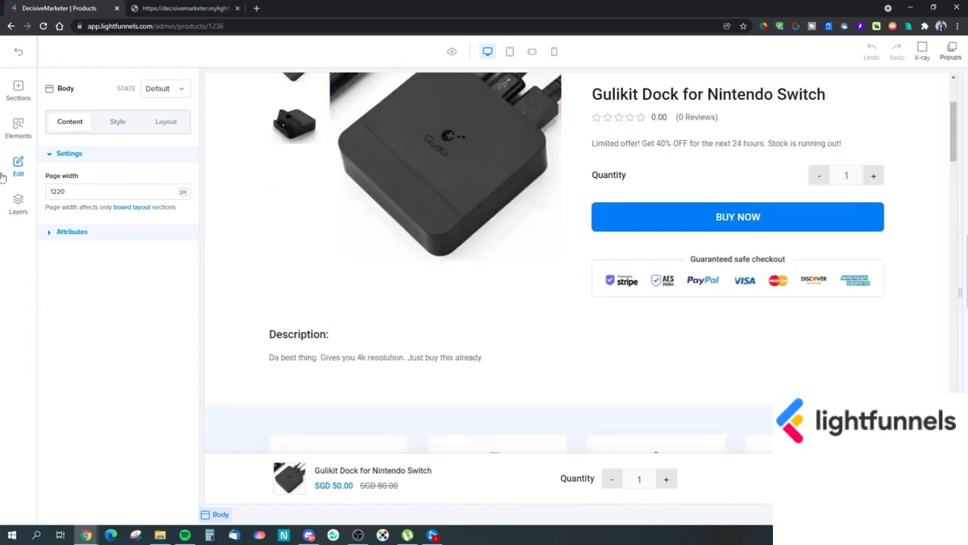
# Browse the ready-made section categories, including How It Works, Hero and Sign Up, and examine the Testimonials templates
pyautogui.click(21, 88)
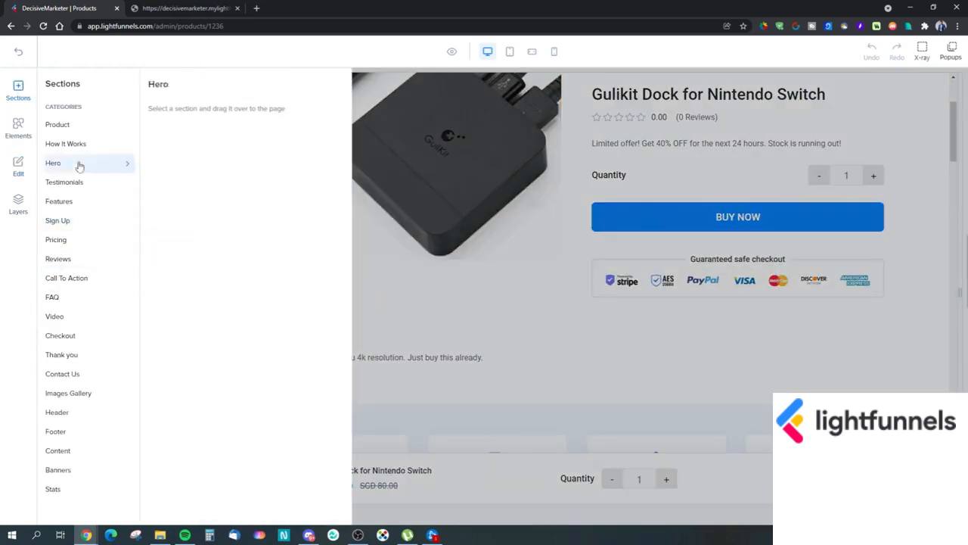
pyautogui.moveTo(78, 123)
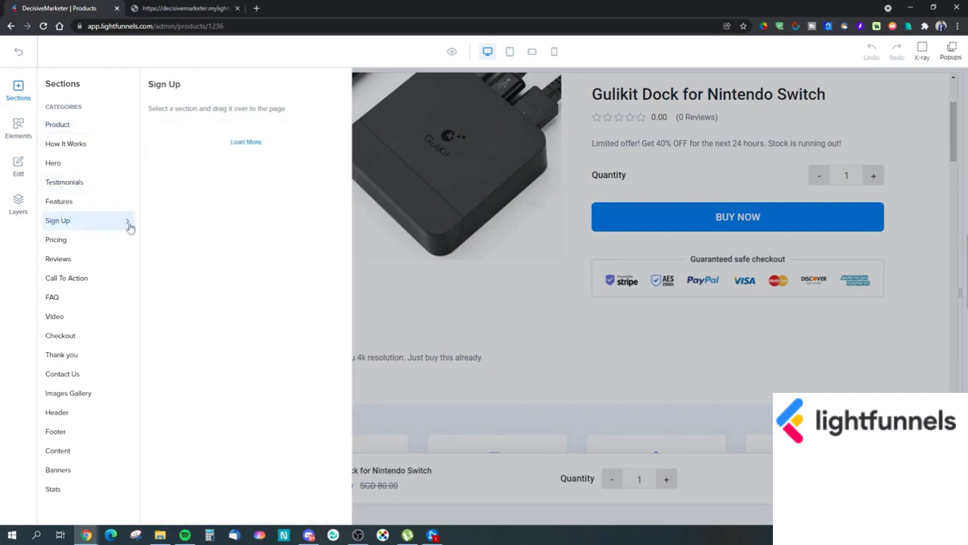
pyautogui.moveTo(74, 149)
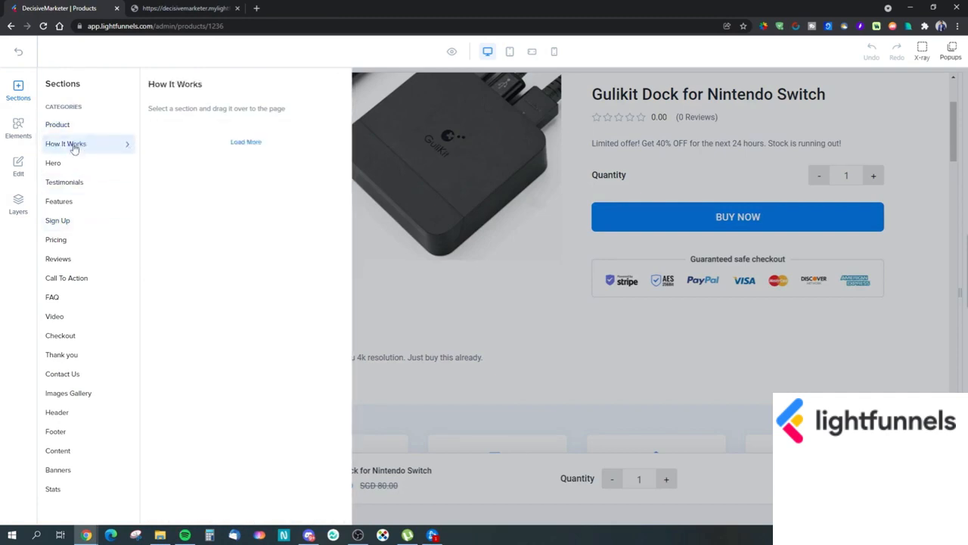
pyautogui.moveTo(67, 171)
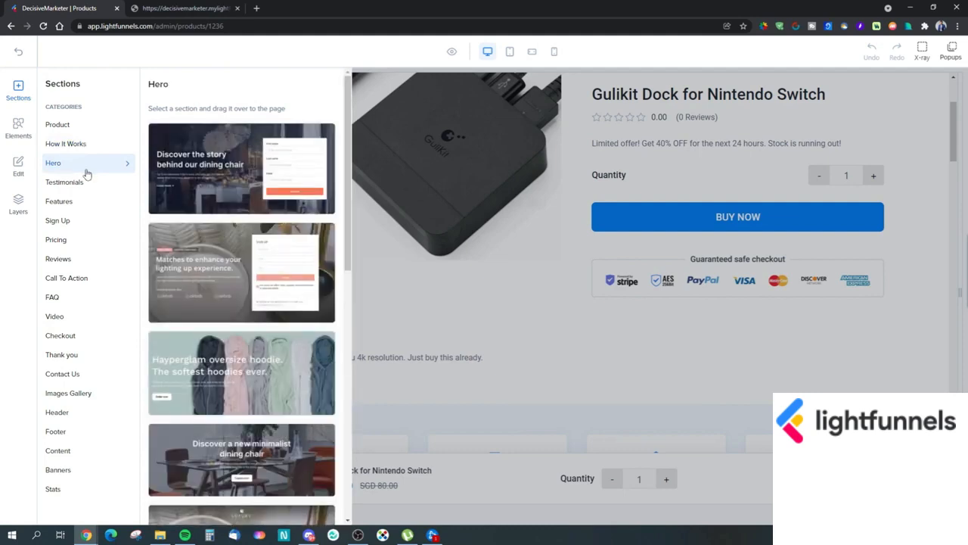
pyautogui.moveTo(86, 186)
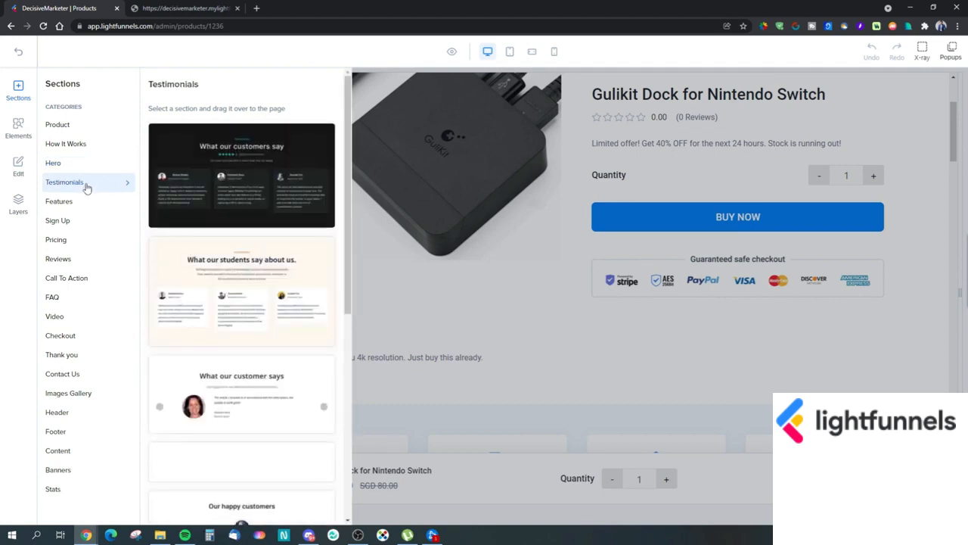
pyautogui.scroll(-5, 221, 204)
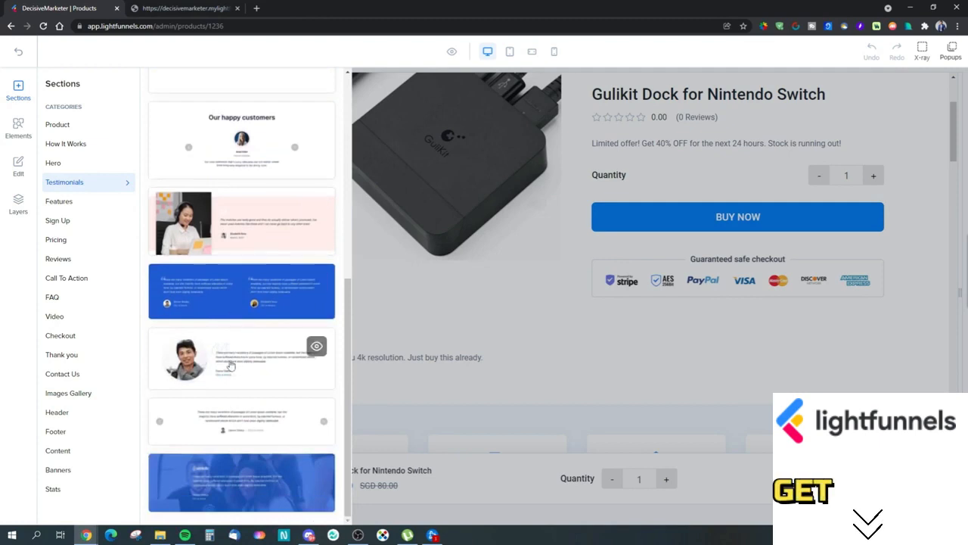
# Delete the existing "Our customers love what we do" testimonials section from the product page
pyautogui.click(218, 356)
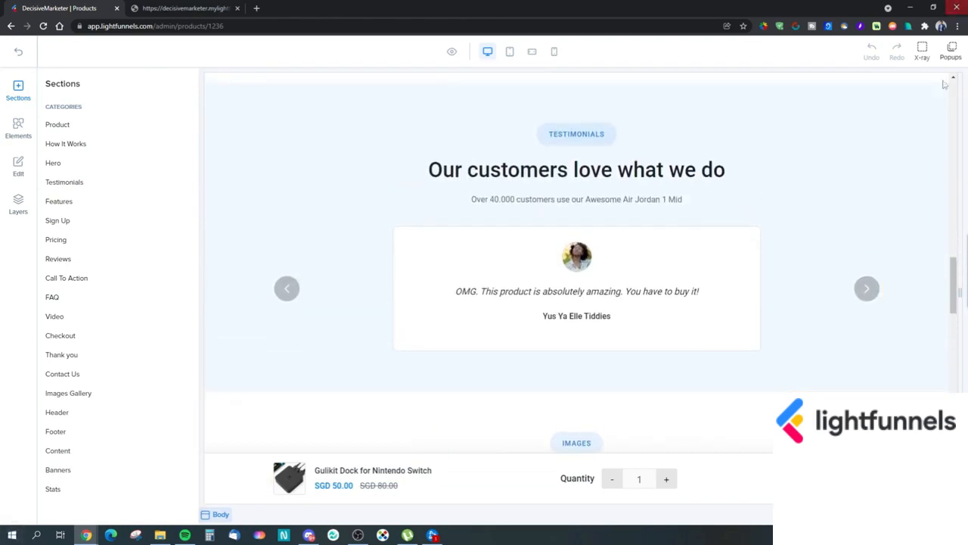
pyautogui.click(801, 108)
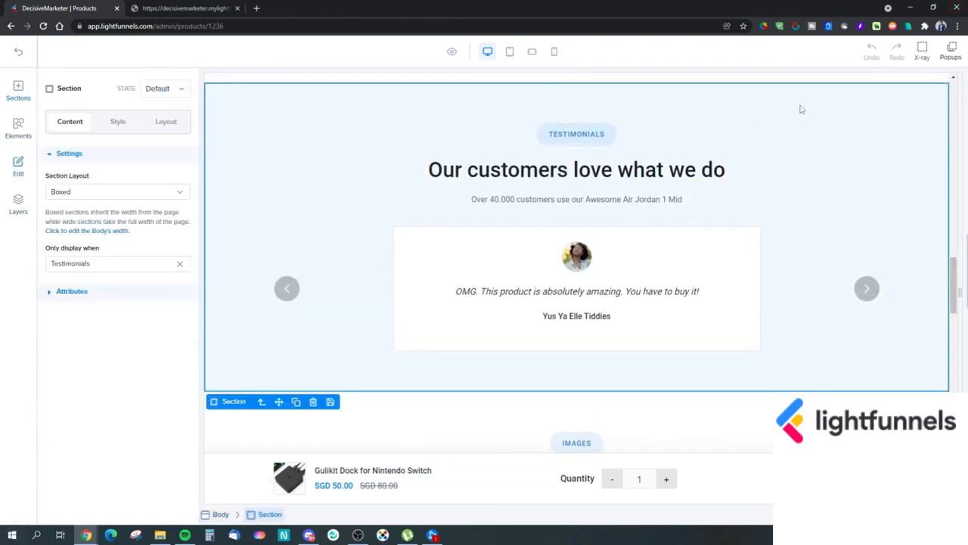
pyautogui.click(313, 461)
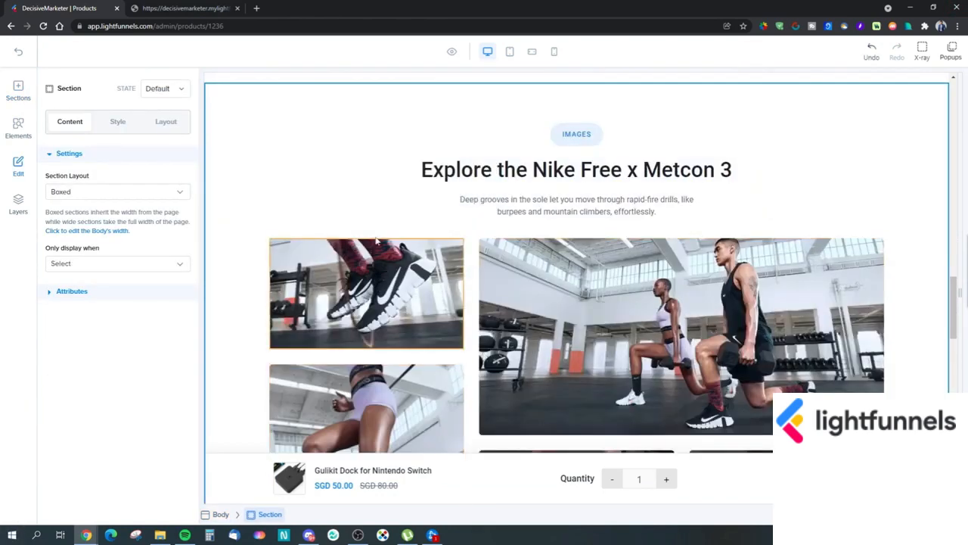
# Add the Testimonials template with a round portrait beside the quote between the features and images sections, and select its inner container
pyautogui.click(18, 89)
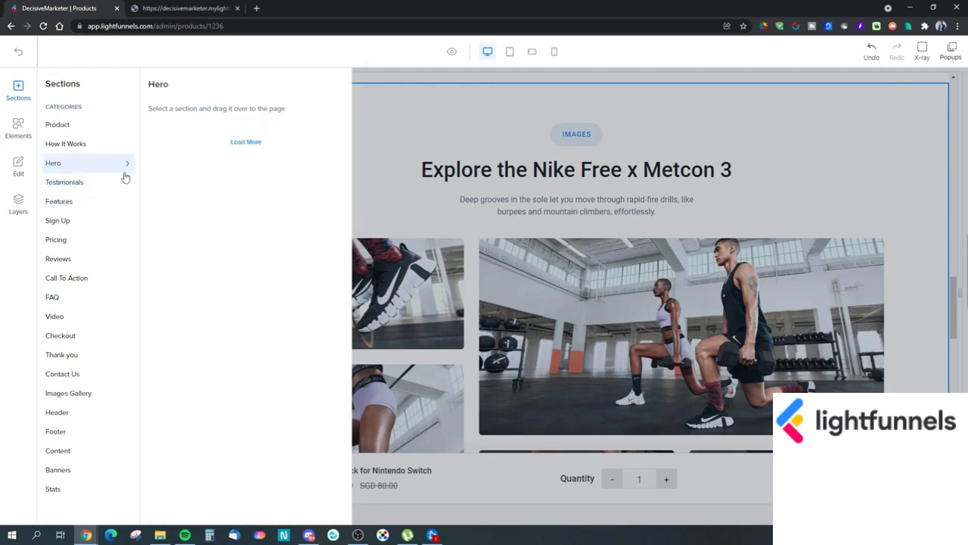
pyautogui.moveTo(126, 182)
pyautogui.scroll(-3, 238, 399)
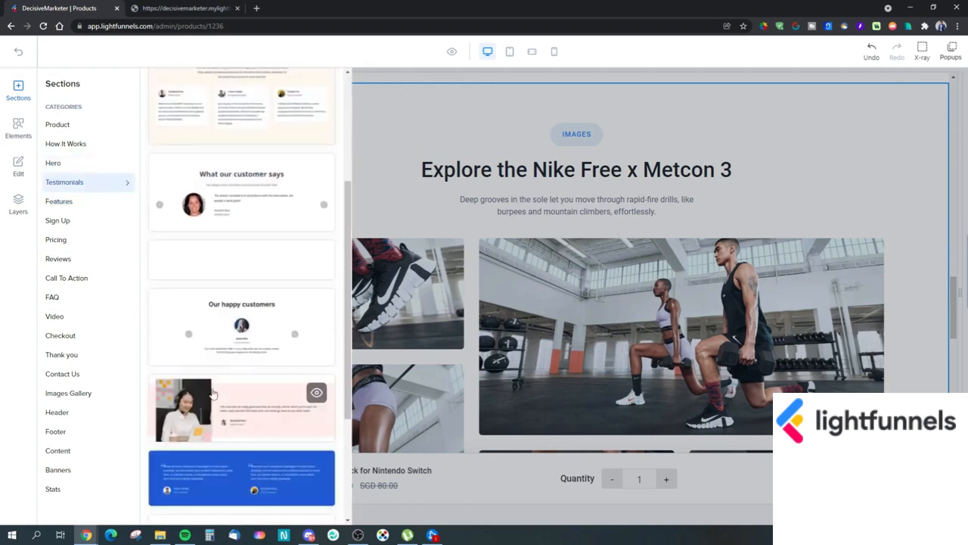
pyautogui.scroll(-4, 213, 394)
pyautogui.moveTo(212, 399)
pyautogui.mouseDown()
pyautogui.moveTo(421, 255)
pyautogui.moveTo(518, 108)
pyautogui.moveTo(500, 103)
pyautogui.mouseUp()
pyautogui.scroll(-4, 498, 330)
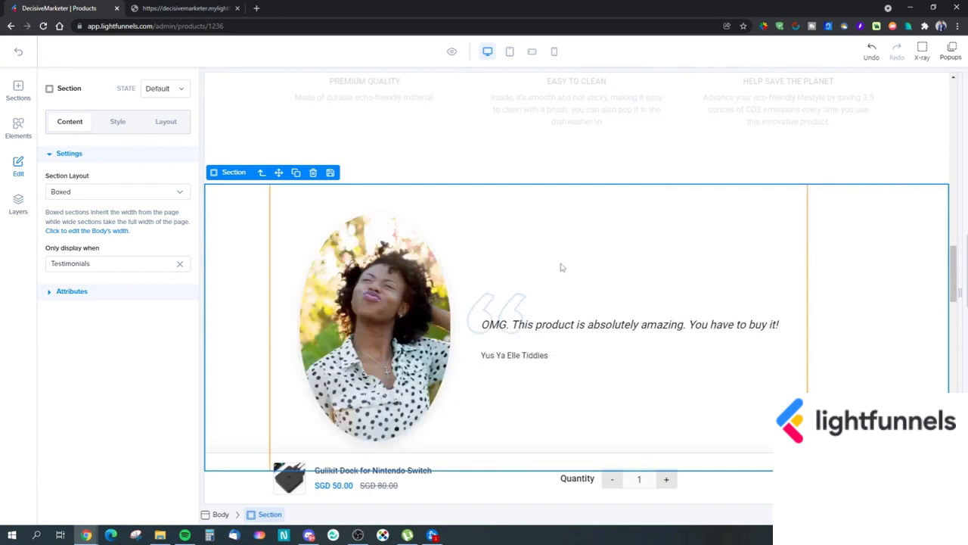
pyautogui.click(562, 271)
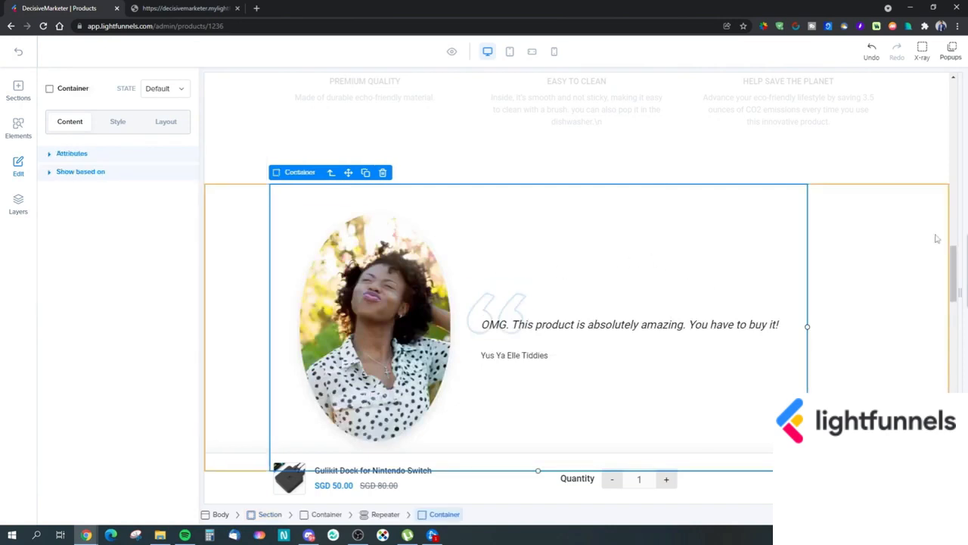
# Look through the section templates in the Product and How It Works categories
pyautogui.click(20, 91)
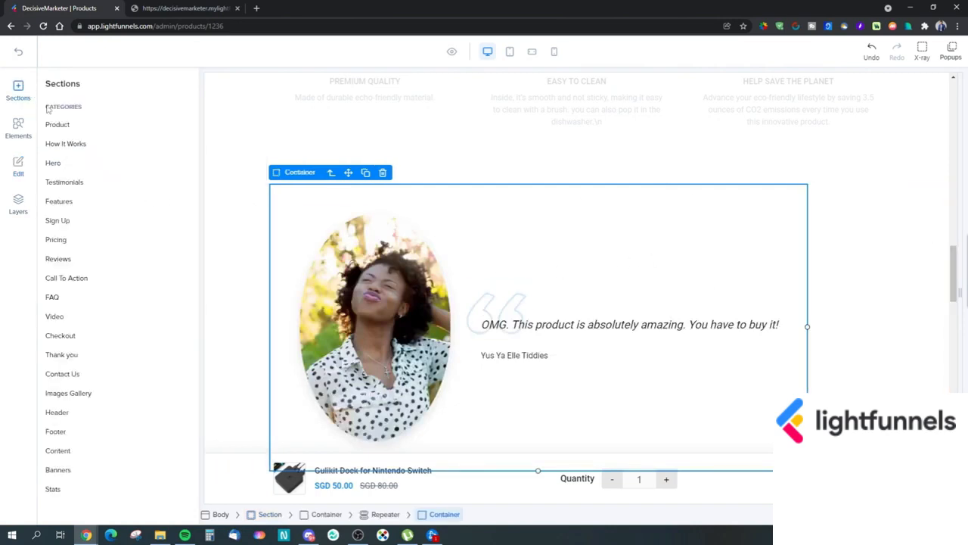
pyautogui.moveTo(105, 363)
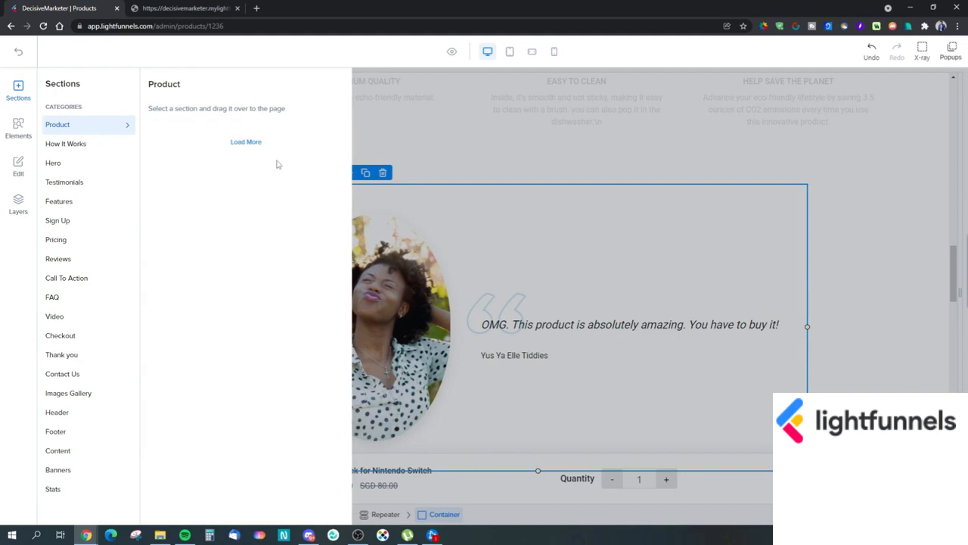
pyautogui.scroll(-10, 246, 174)
pyautogui.scroll(-10, 250, 192)
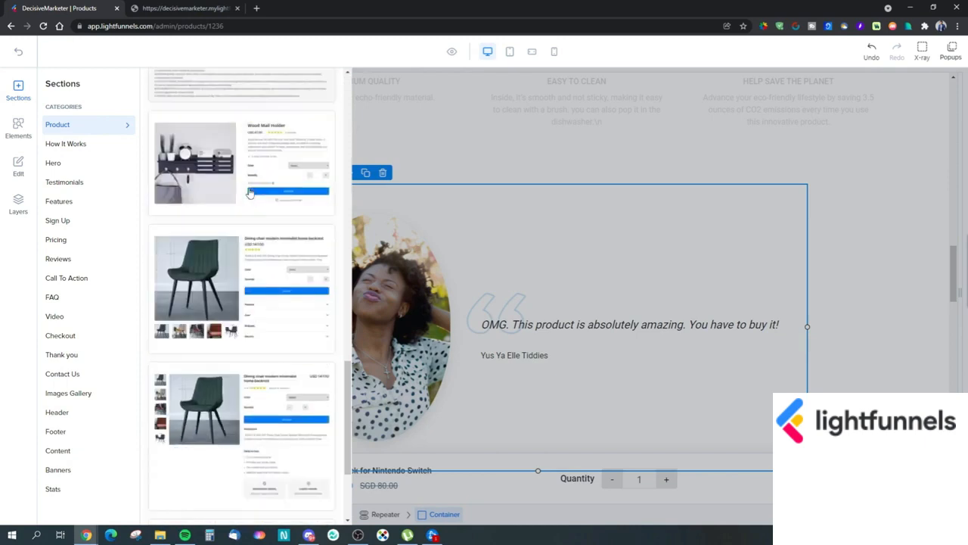
pyautogui.scroll(20, 249, 192)
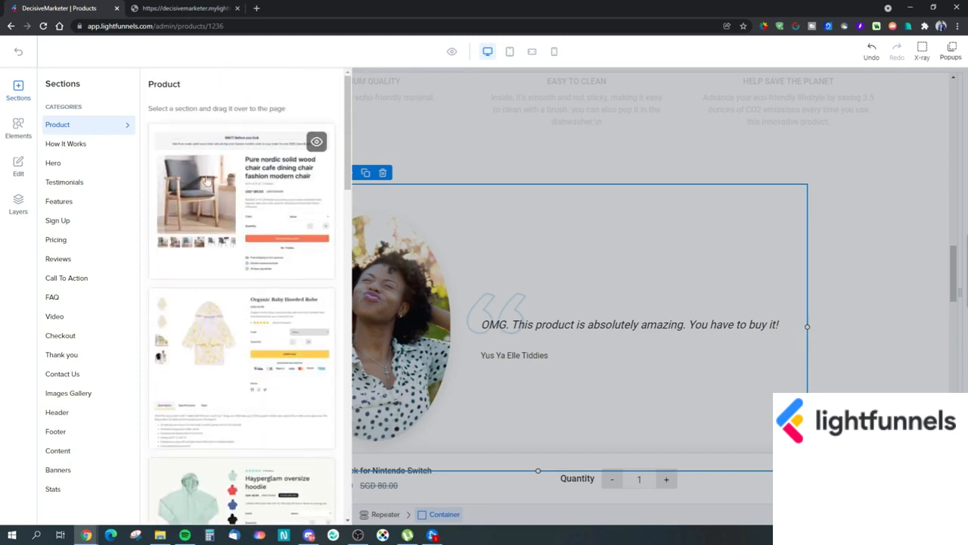
pyautogui.click(100, 149)
pyautogui.scroll(-1, 255, 208)
pyautogui.scroll(-3, 255, 208)
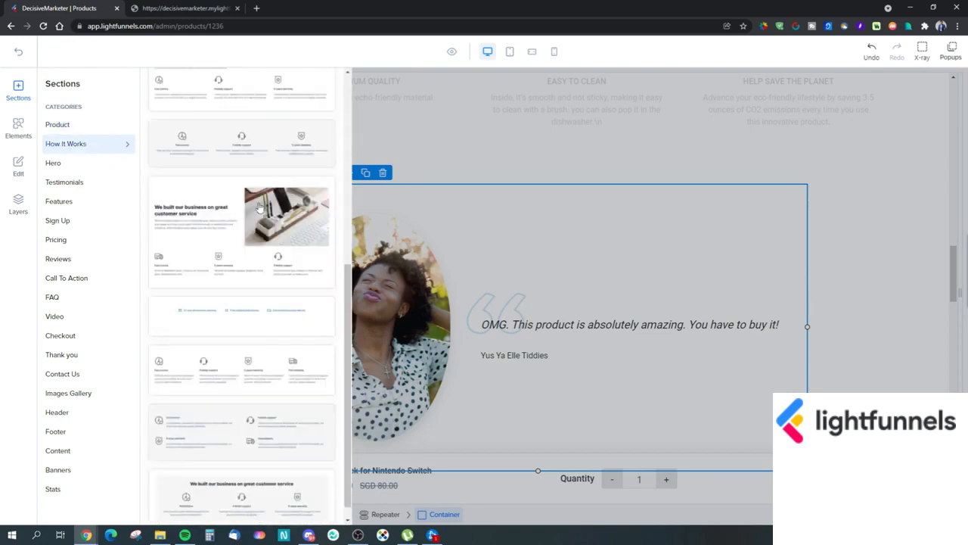
# Look through the section templates in the Hero, Testimonials and Features categories
pyautogui.click(47, 162)
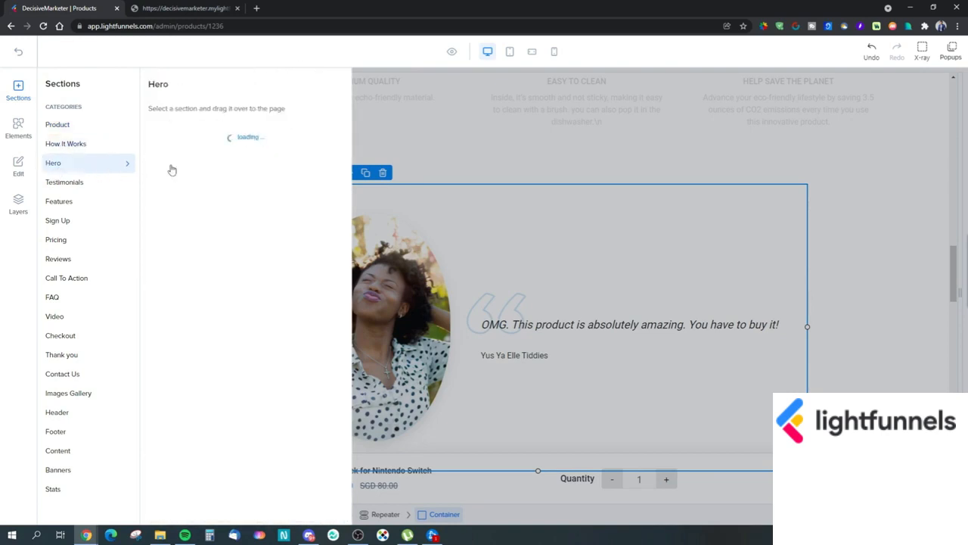
pyautogui.scroll(-6, 219, 172)
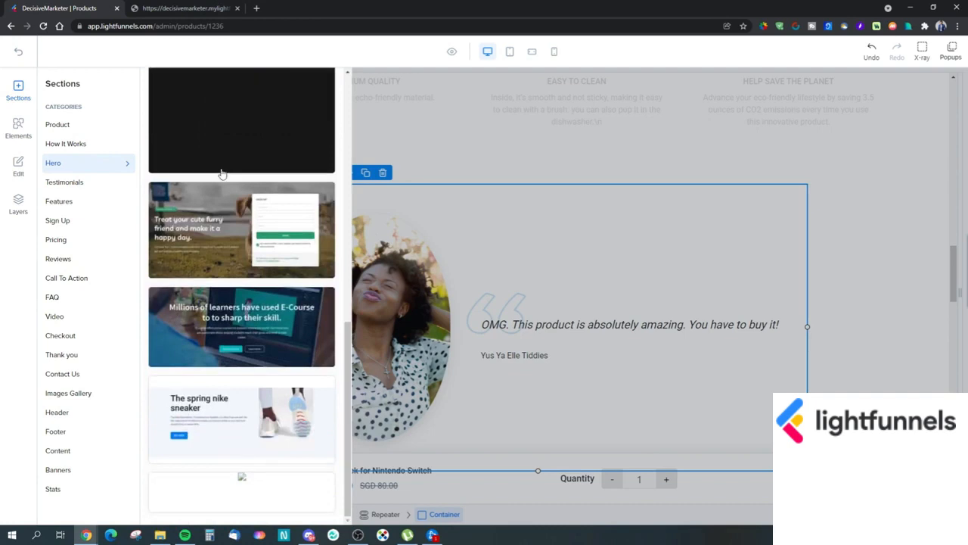
pyautogui.click(87, 186)
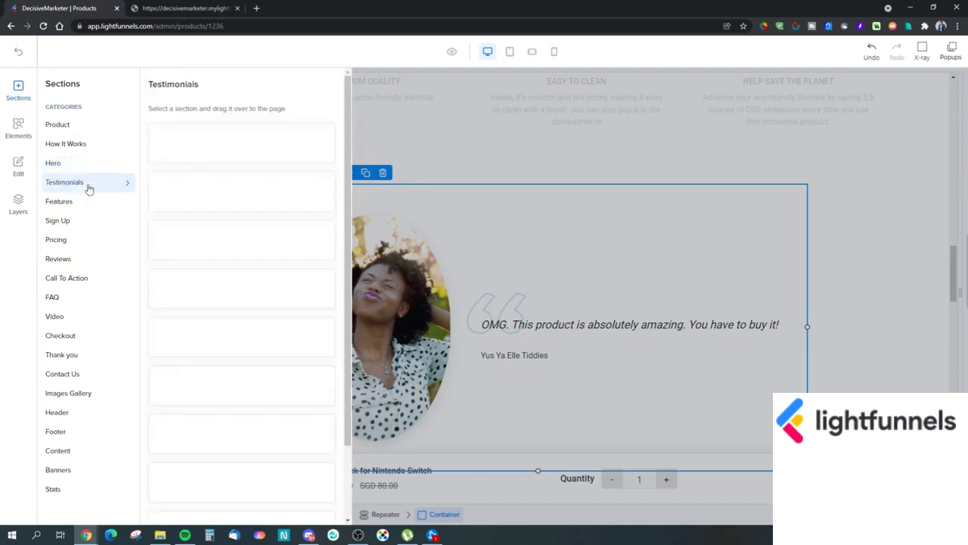
pyautogui.scroll(-5, 219, 185)
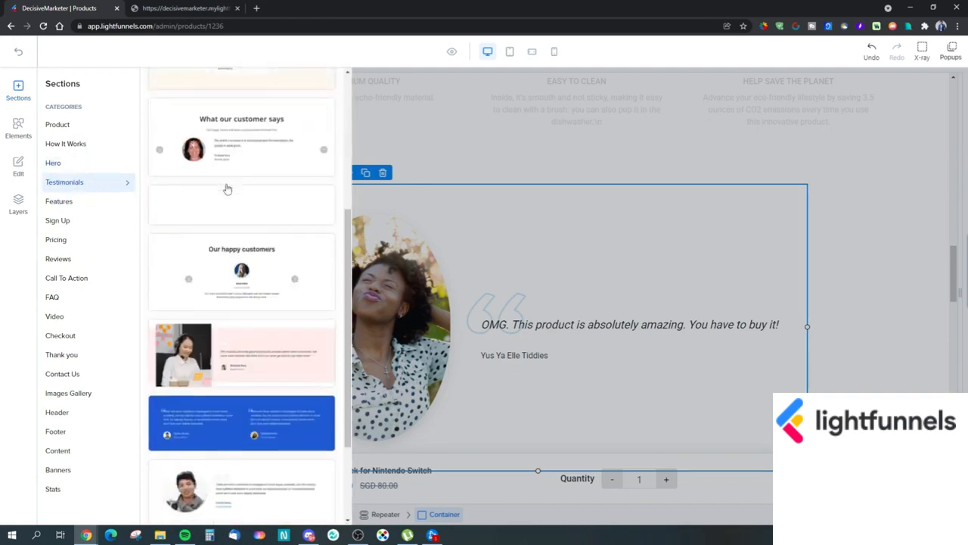
pyautogui.click(127, 207)
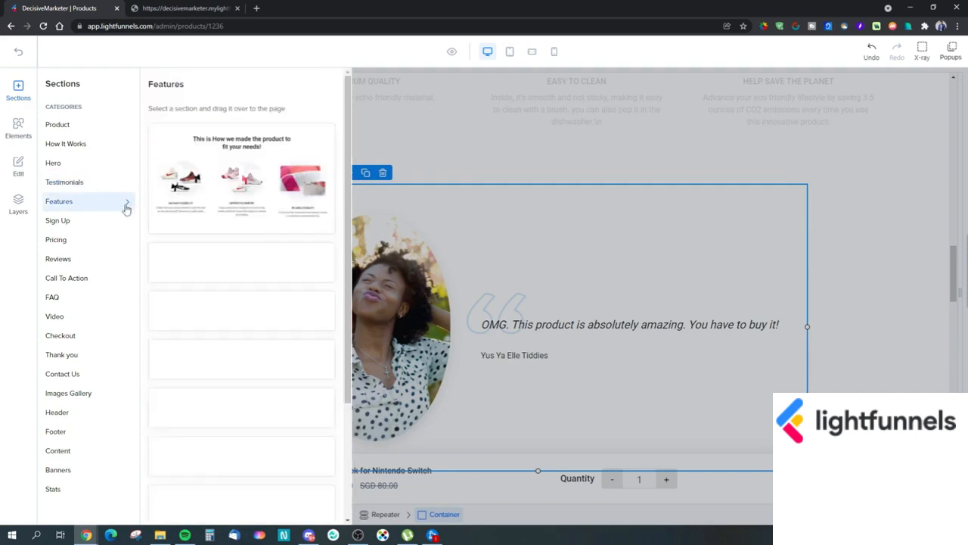
pyautogui.scroll(-10, 240, 216)
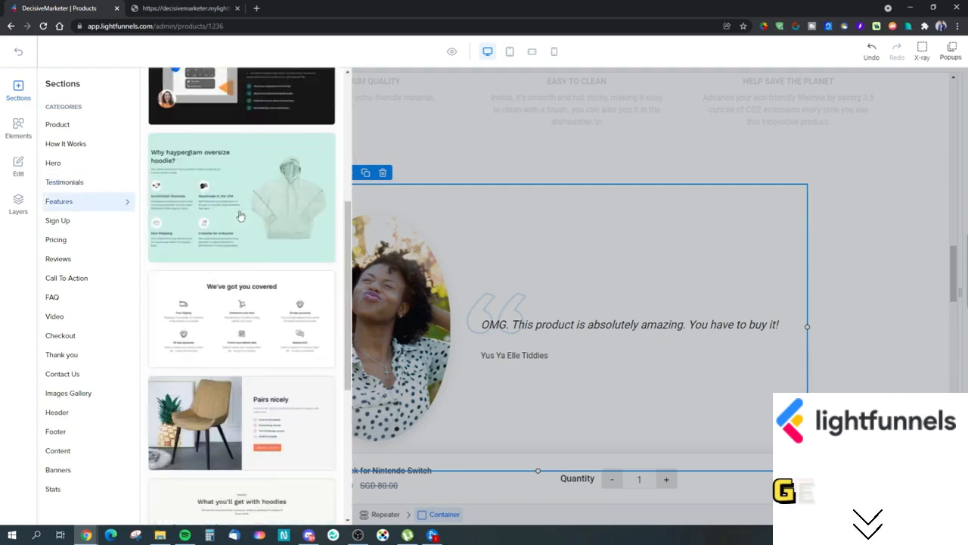
pyautogui.scroll(4, 240, 216)
pyautogui.scroll(4, 240, 216)
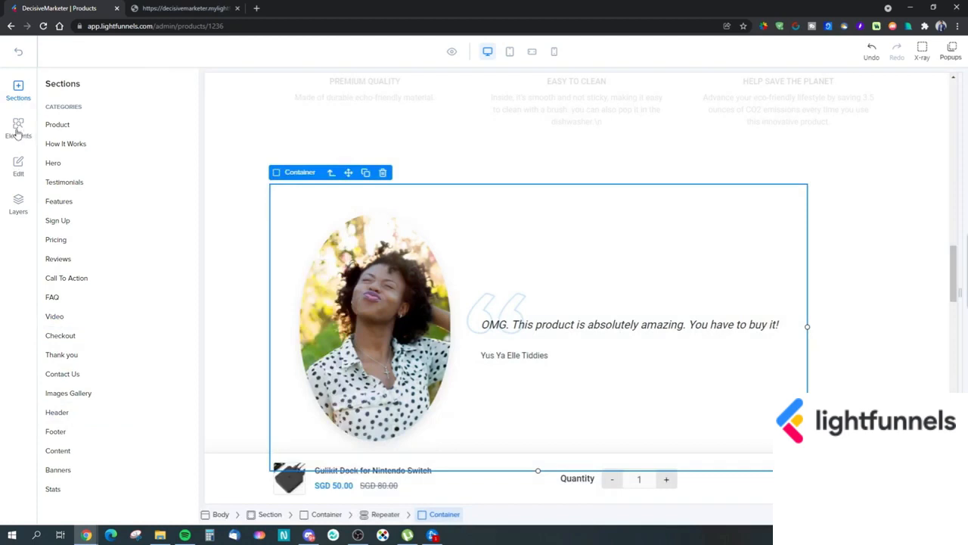
# Examine the text, media, form and layout elements that can be added to the page
pyautogui.click(17, 130)
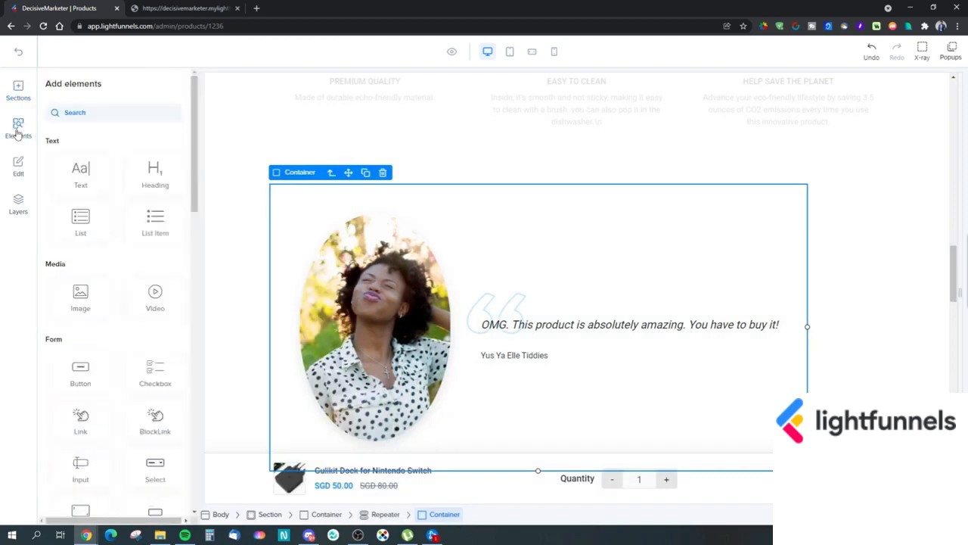
pyautogui.scroll(-4, 128, 244)
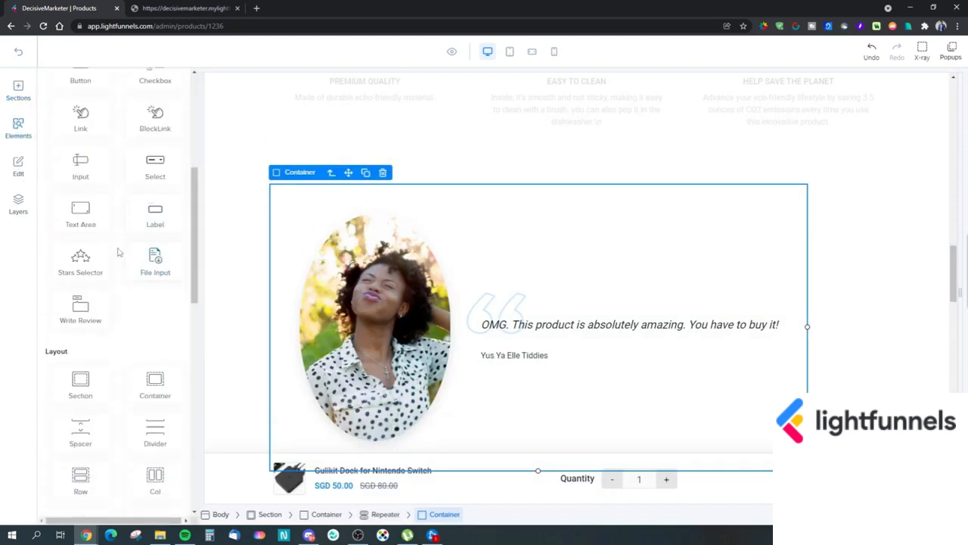
pyautogui.scroll(3, 119, 252)
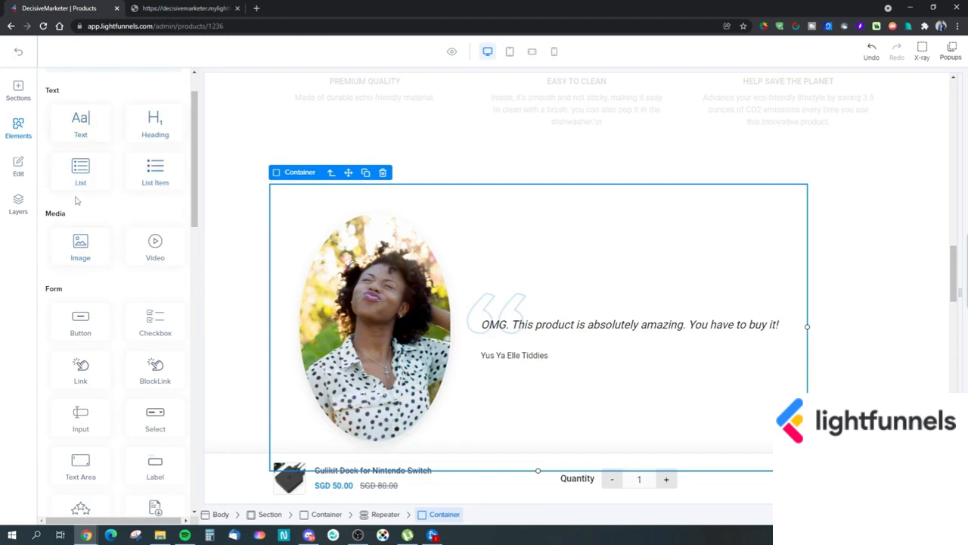
pyautogui.scroll(-1, 135, 182)
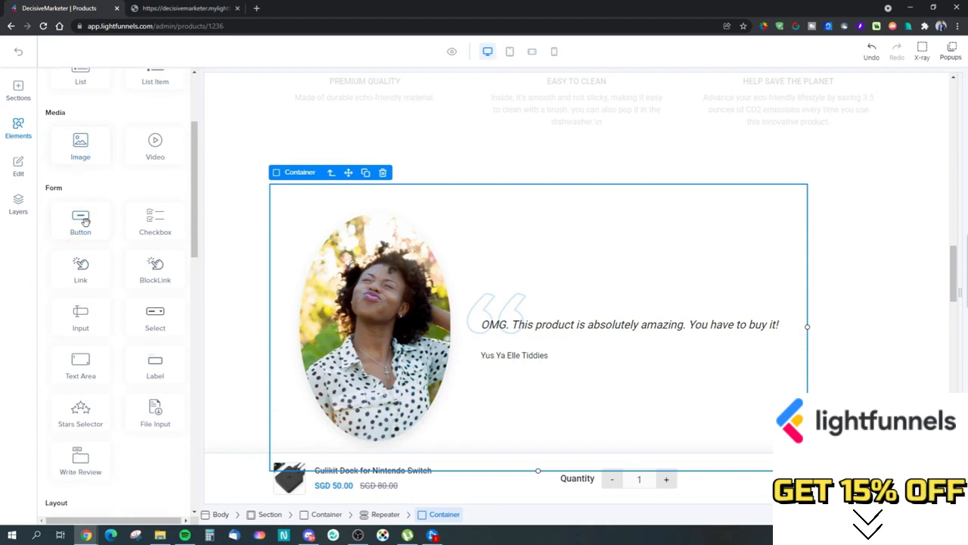
# Try out a Link element directly beneath the testimonial quote and delete it
pyautogui.scroll(-1, 84, 220)
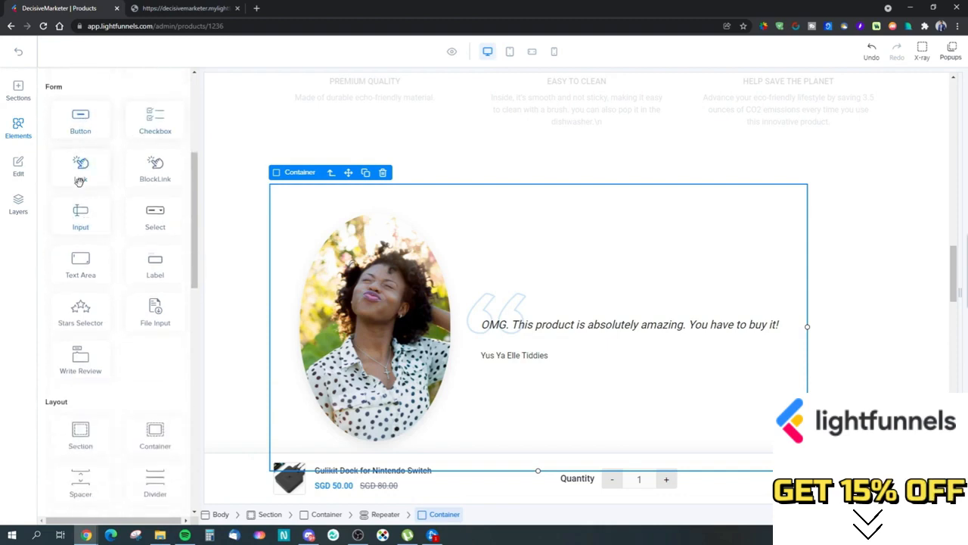
pyautogui.moveTo(95, 174); pyautogui.dragTo(569, 343)
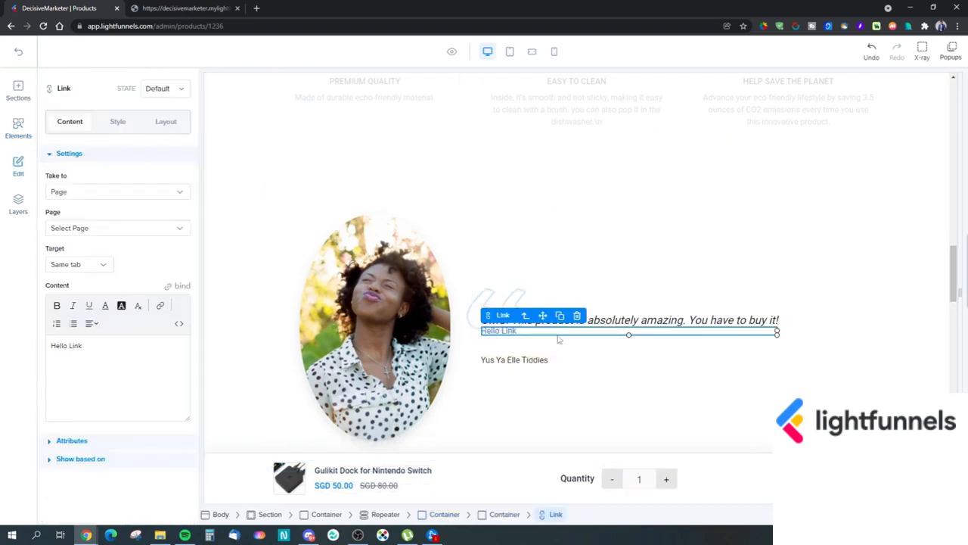
pyautogui.click(578, 320)
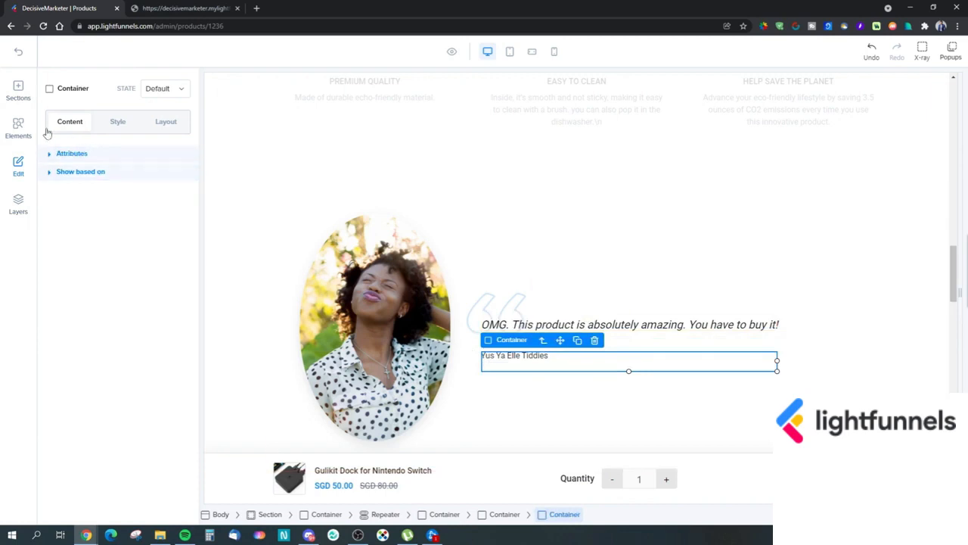
# Try out a BlockLink element in the testimonial section's container and delete it
pyautogui.click(16, 132)
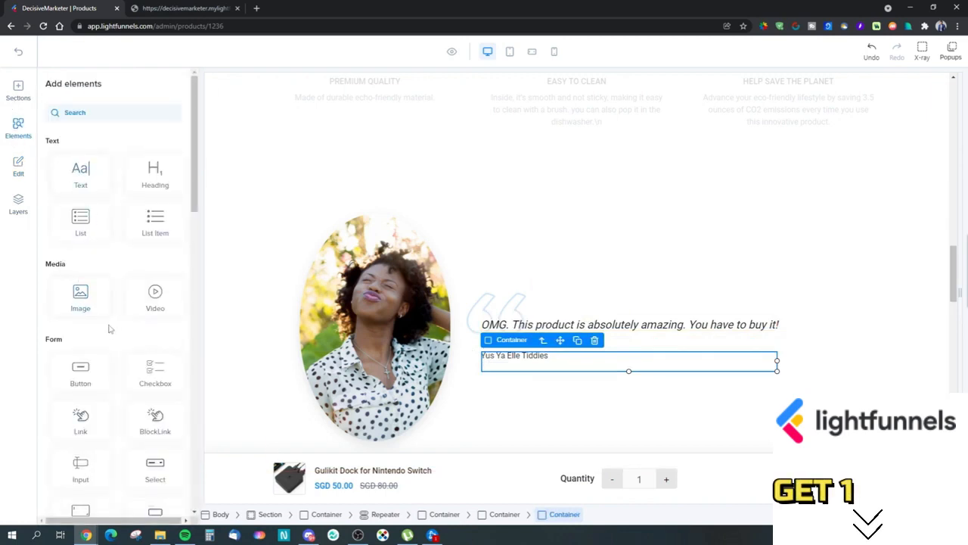
pyautogui.scroll(-2, 90, 363)
pyautogui.moveTo(149, 331); pyautogui.dragTo(537, 373)
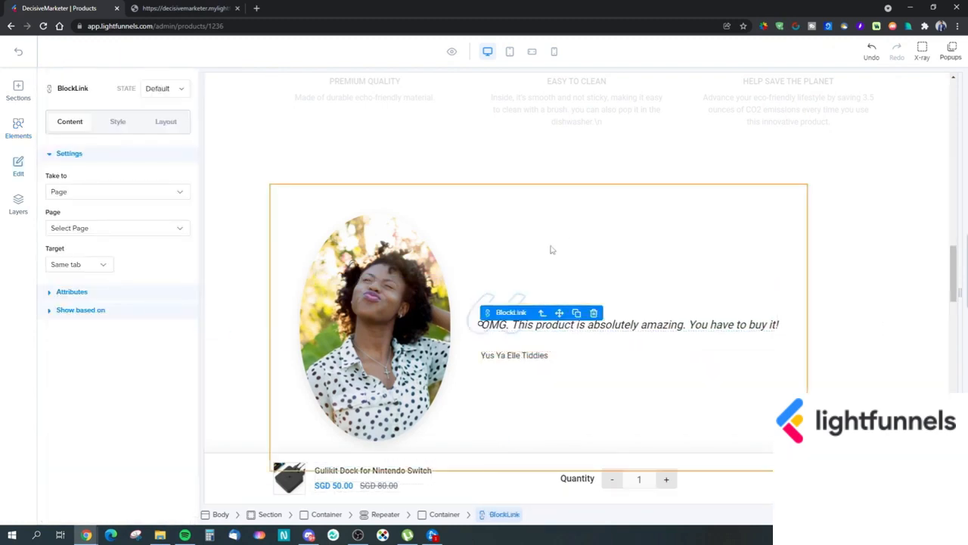
pyautogui.click(594, 313)
pyautogui.scroll(2, 215, 322)
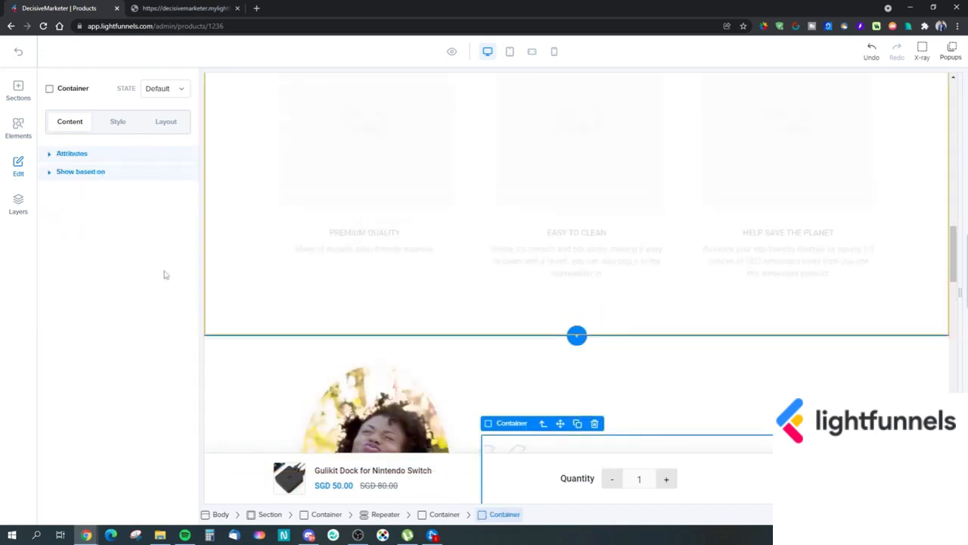
# Look over the form elements and undo the last change to the page
pyautogui.click(19, 129)
pyautogui.scroll(-2, 161, 373)
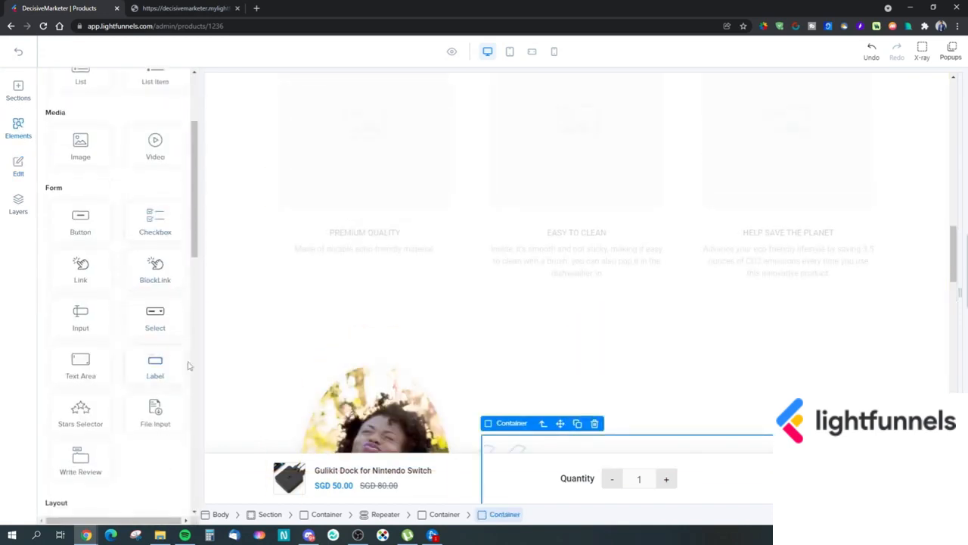
pyautogui.moveTo(484, 260); pyautogui.dragTo(586, 304)
pyautogui.moveTo(586, 385); pyautogui.dragTo(484, 385)
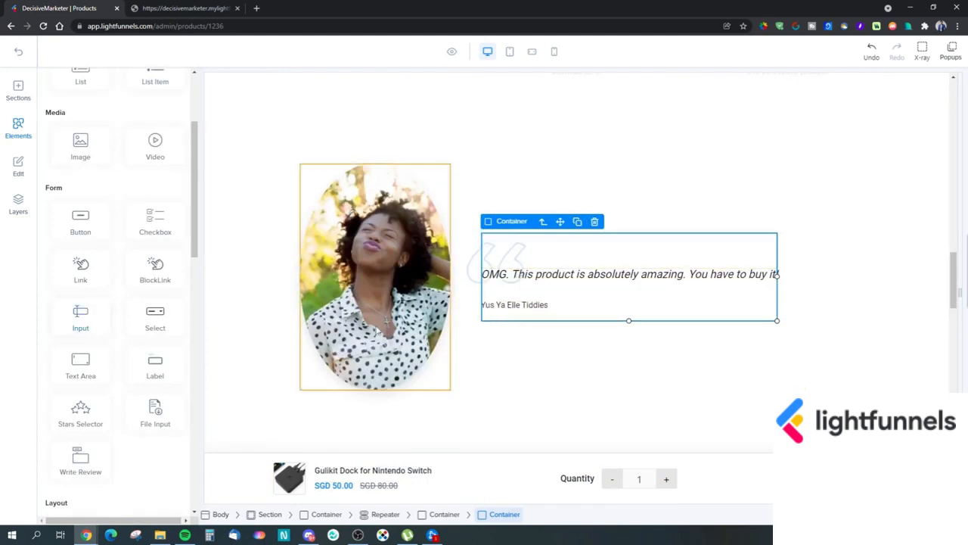
pyautogui.click(871, 51)
# Try out a BlockLink element before the 30 Days Returns card in the service cards section and delete it
pyautogui.scroll(-3, 629, 271)
pyautogui.scroll(10, 629, 270)
pyautogui.scroll(-3, 611, 276)
pyautogui.scroll(-3, 558, 328)
pyautogui.click(560, 339)
pyautogui.click(581, 361)
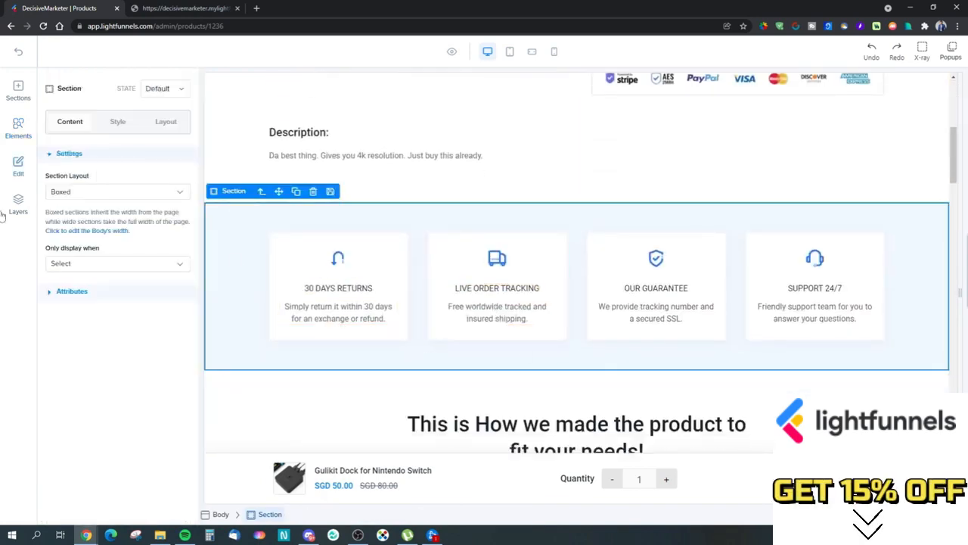
pyautogui.click(14, 127)
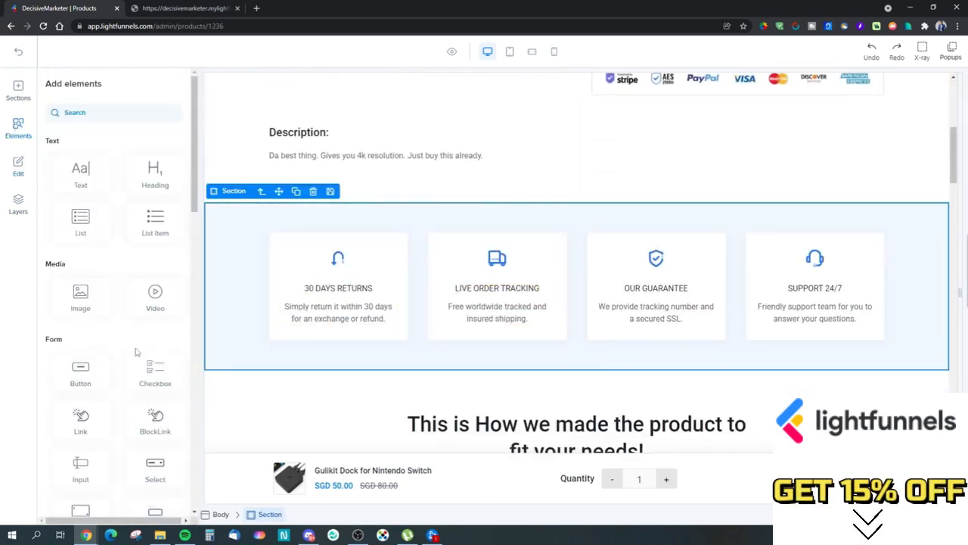
pyautogui.scroll(-1, 136, 352)
pyautogui.moveTo(155, 333); pyautogui.dragTo(488, 376)
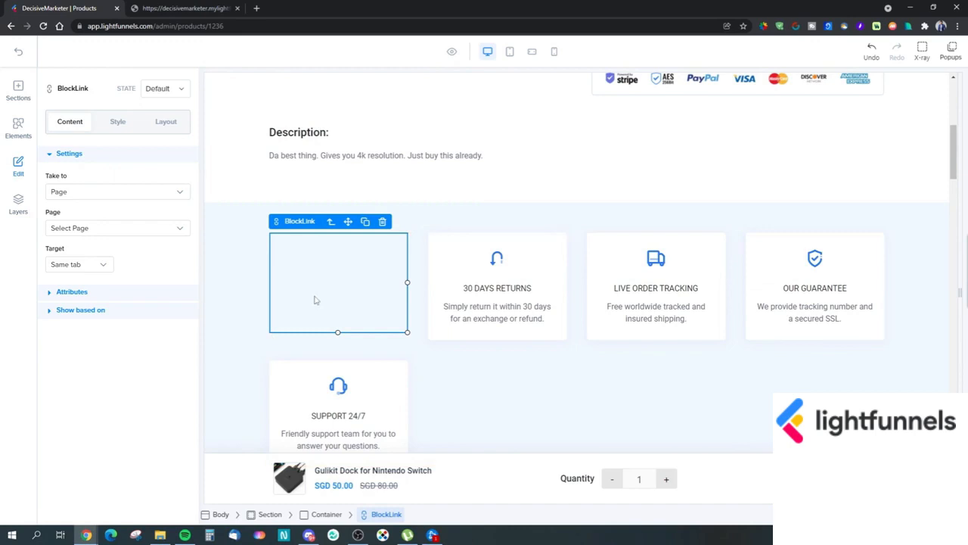
pyautogui.click(383, 222)
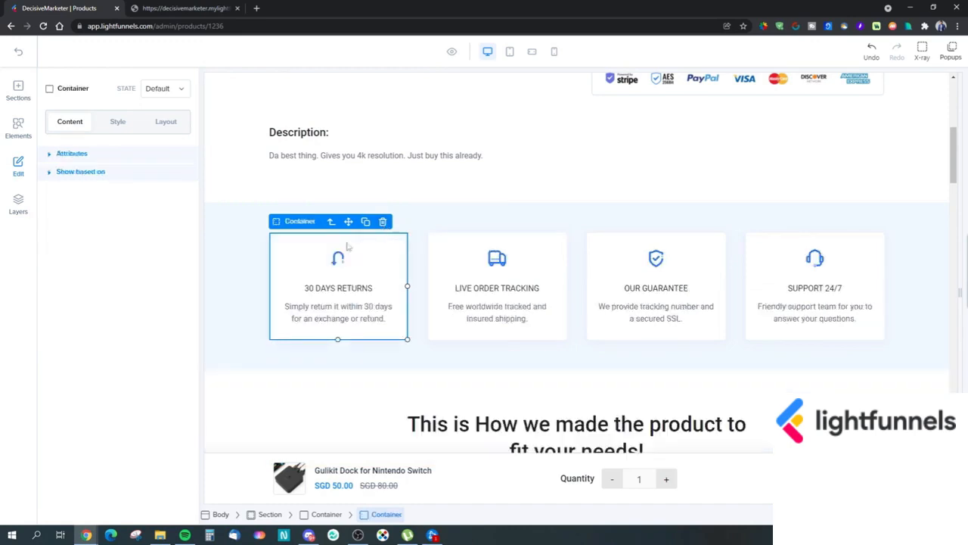
# Try out an Input element above the row of four service cards and delete it
pyautogui.click(6, 130)
pyautogui.scroll(-2, 131, 301)
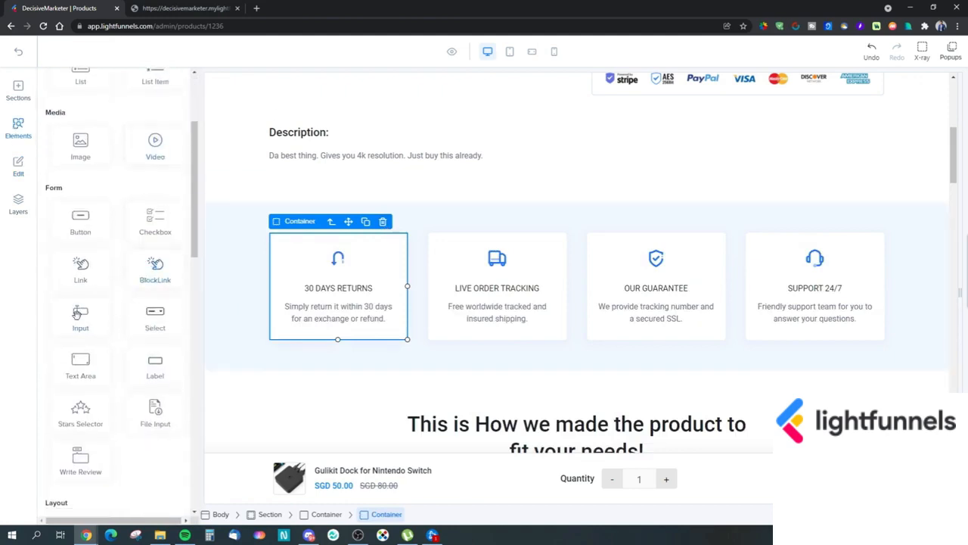
pyautogui.moveTo(341, 286); pyautogui.dragTo(365, 220)
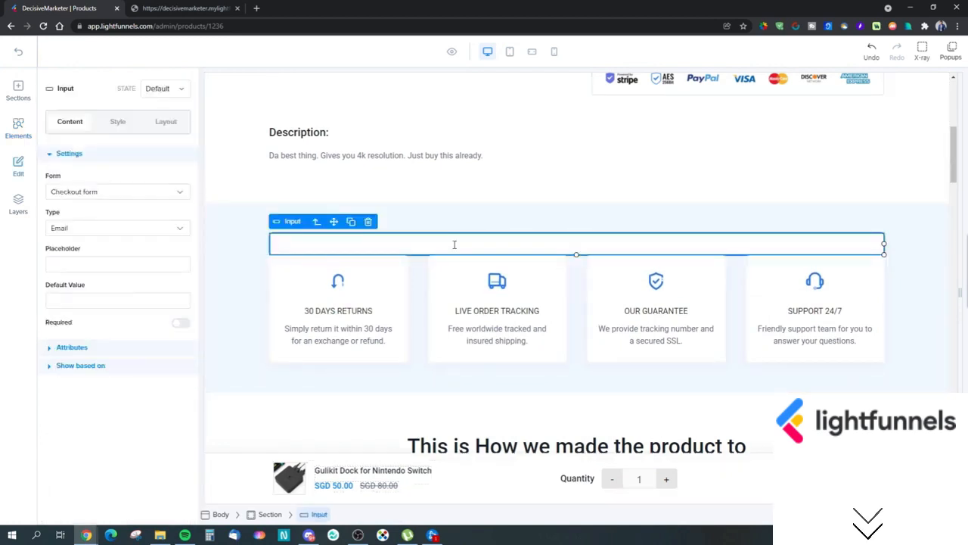
pyautogui.click(369, 221)
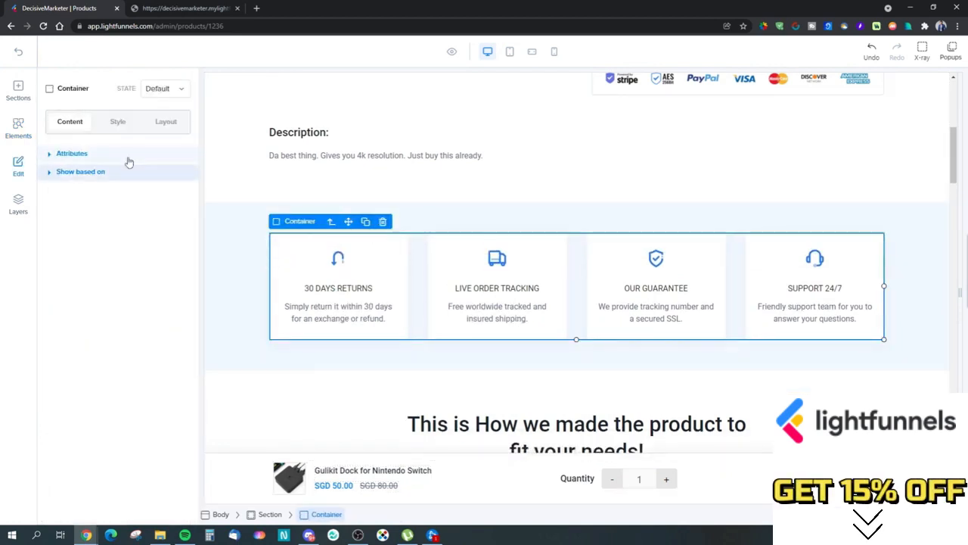
# Try out a Select element between the heading and text of the Live Order Tracking card and delete it
pyautogui.click(17, 130)
pyautogui.scroll(-1, 107, 330)
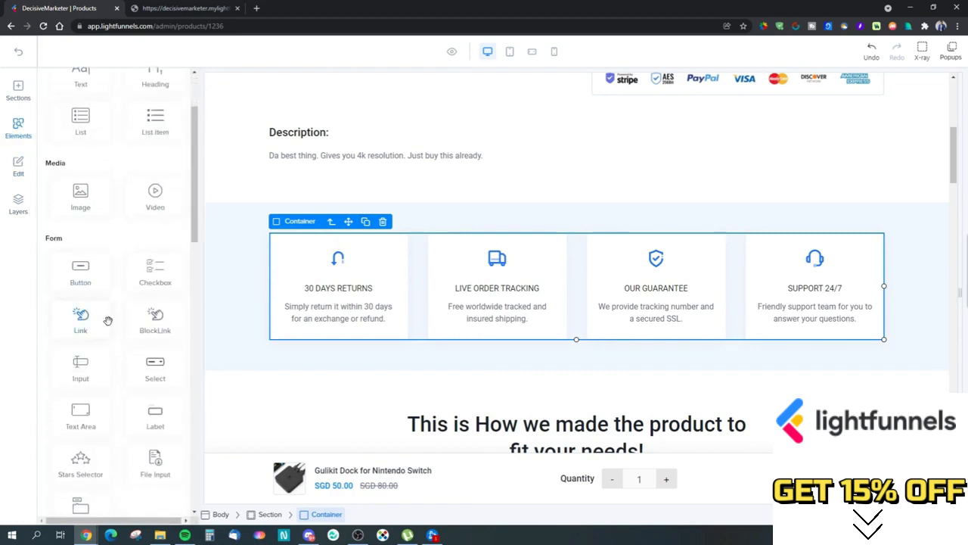
pyautogui.scroll(-1, 97, 281)
pyautogui.moveTo(156, 268); pyautogui.dragTo(489, 250)
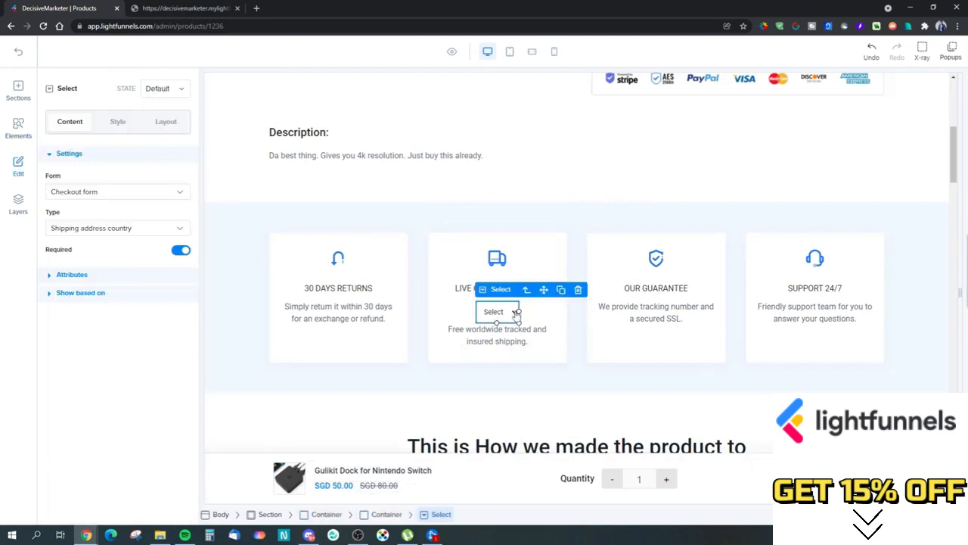
pyautogui.click(578, 289)
# Try out a Write Review element above the four service cards and expand its review form
pyautogui.click(18, 129)
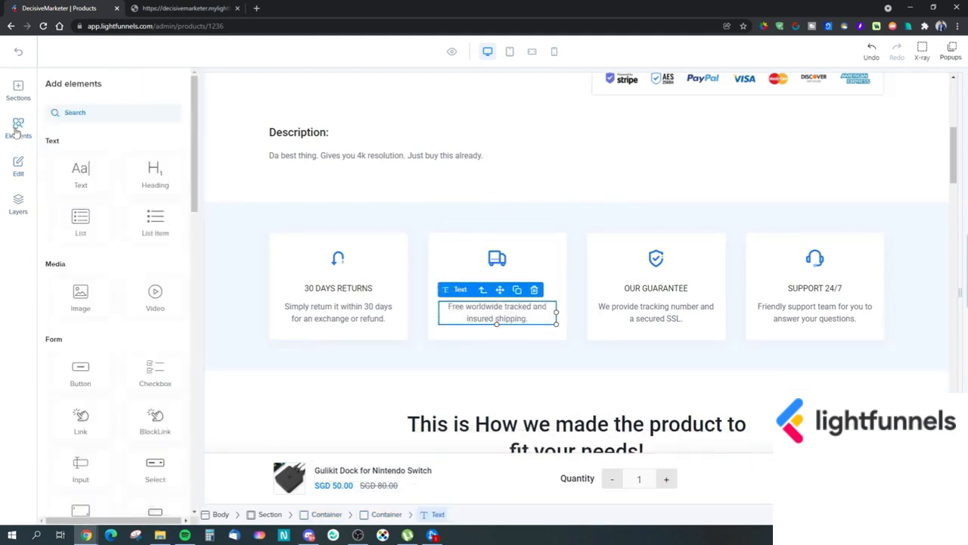
pyautogui.scroll(-2, 94, 301)
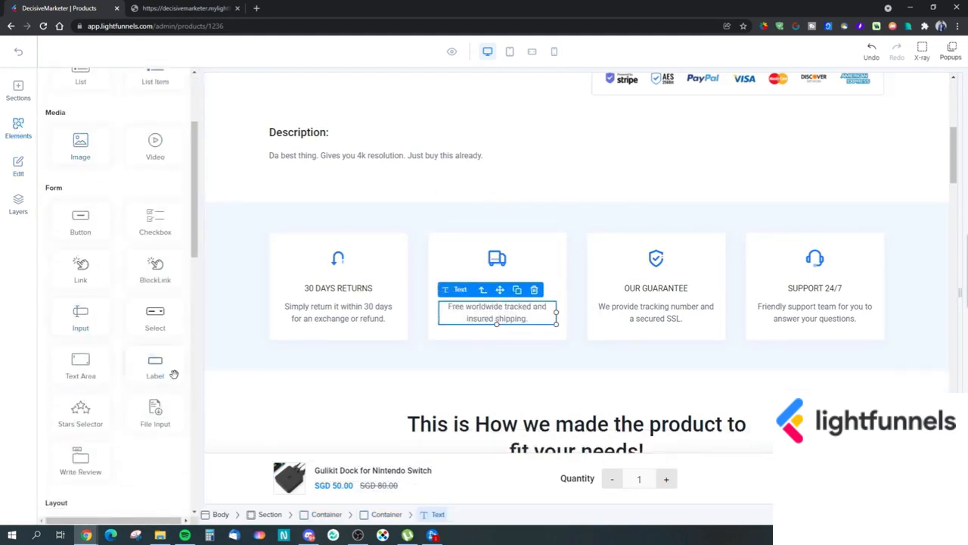
pyautogui.scroll(-2, 151, 355)
pyautogui.scroll(1, 135, 333)
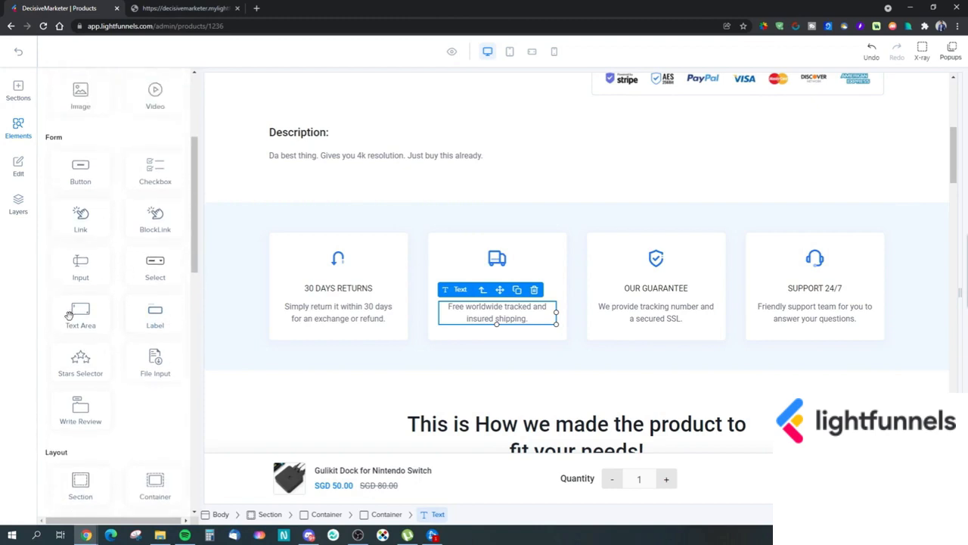
pyautogui.scroll(-1, 104, 361)
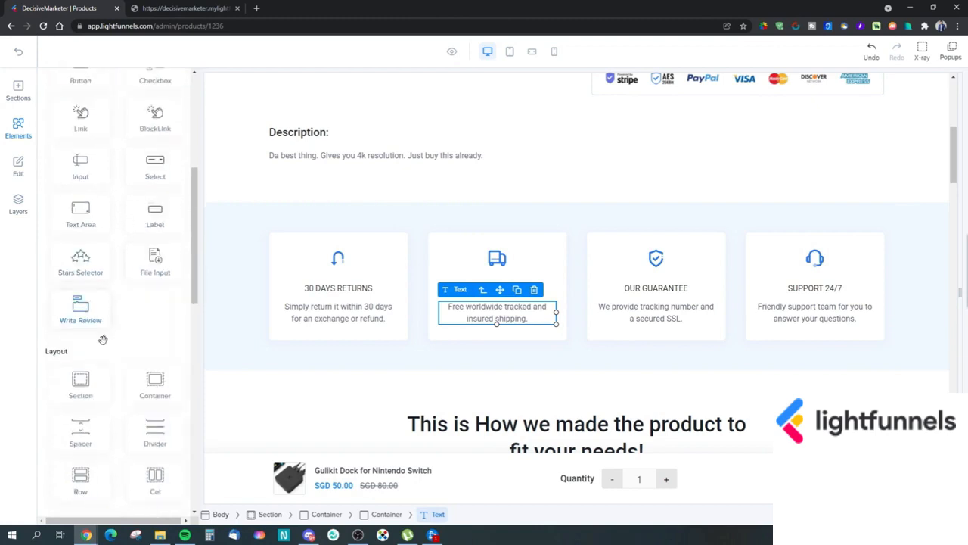
pyautogui.moveTo(74, 312); pyautogui.dragTo(365, 238)
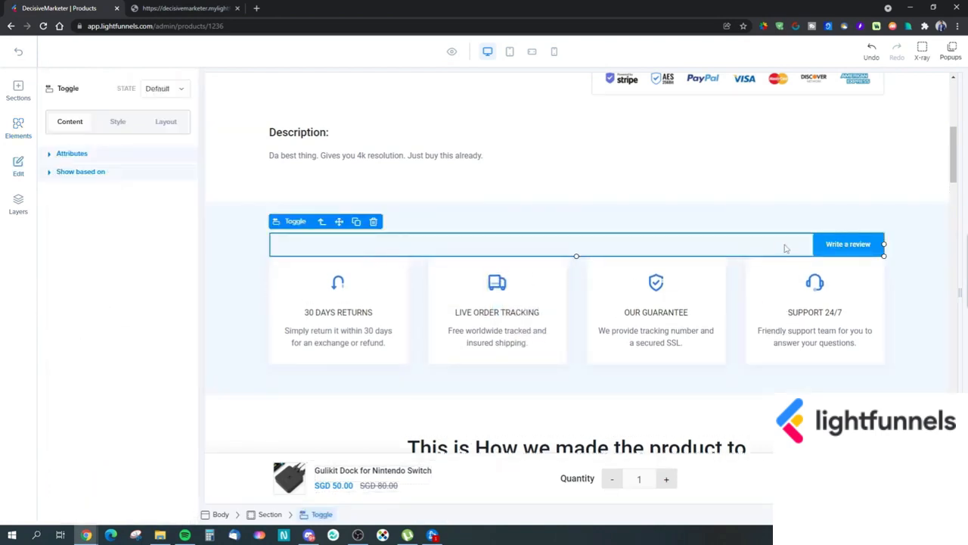
pyautogui.click(865, 254)
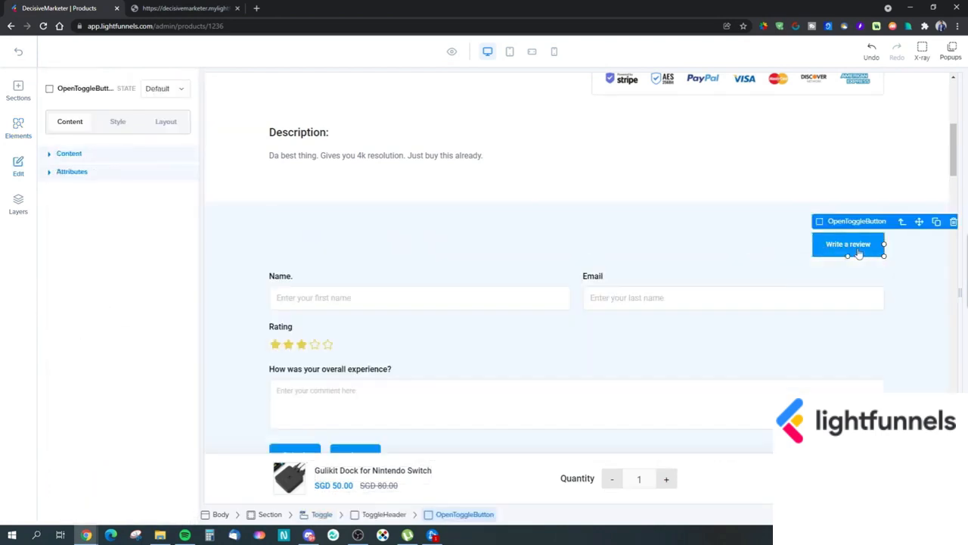
pyautogui.scroll(-3, 591, 328)
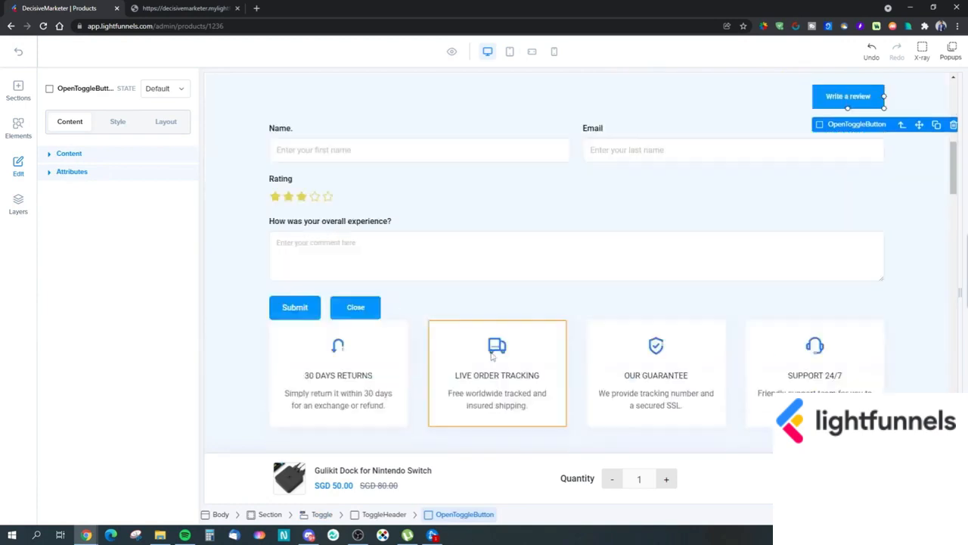
pyautogui.scroll(2, 780, 270)
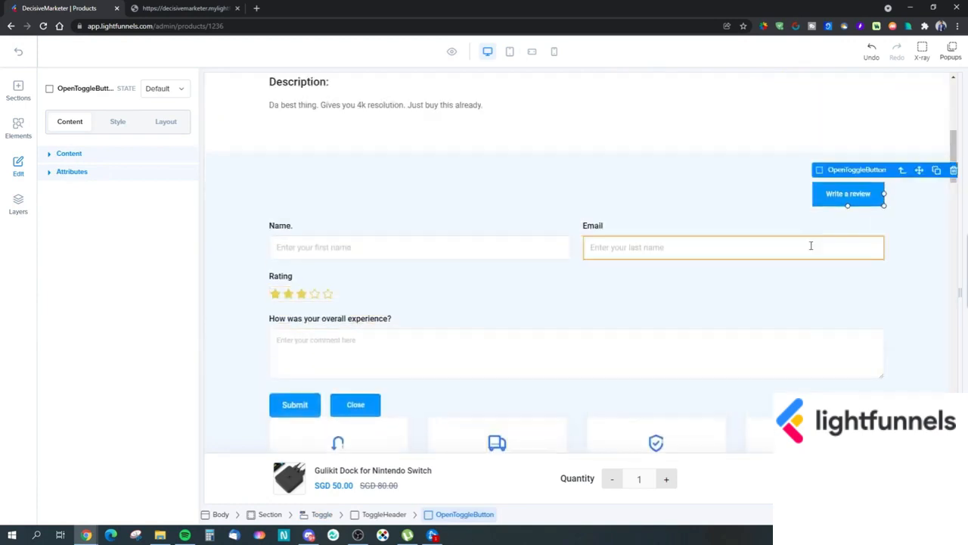
# Remove the trial Write Review element, deleting its button, form fields and remaining toggle body
pyautogui.click(953, 171)
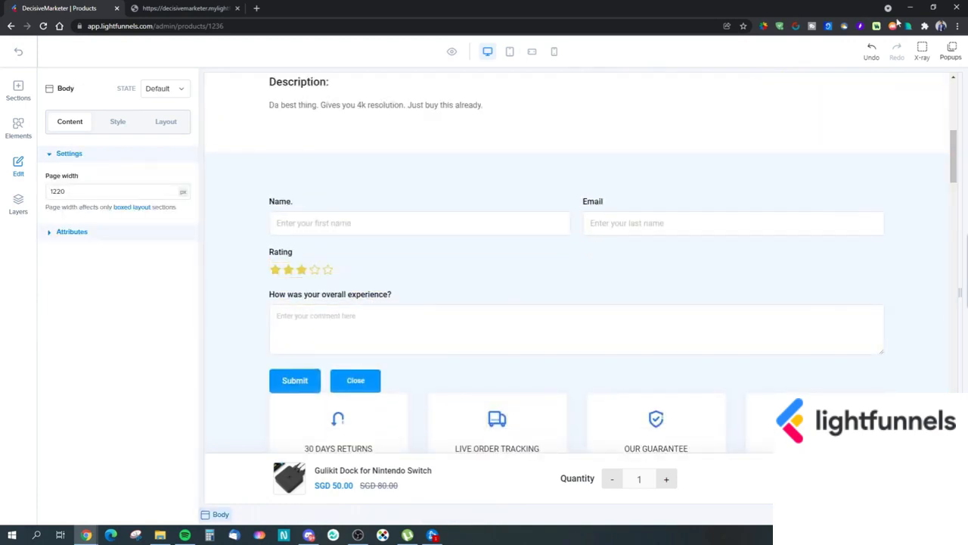
pyautogui.click(872, 55)
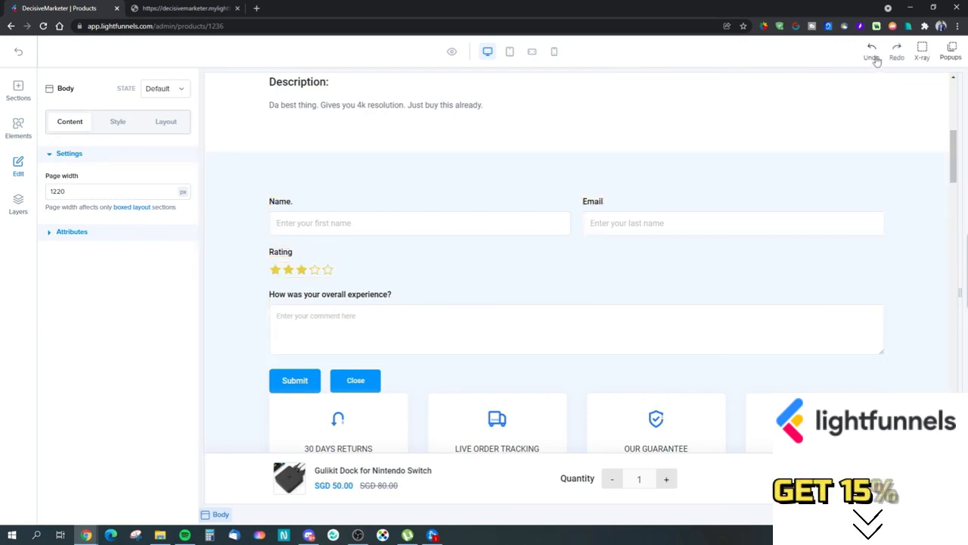
pyautogui.click(539, 241)
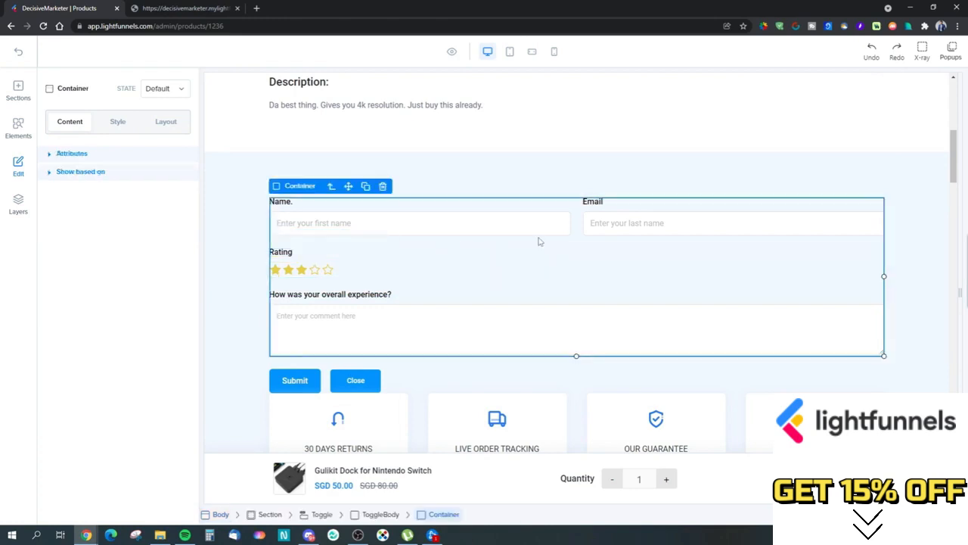
pyautogui.click(383, 187)
pyautogui.click(382, 186)
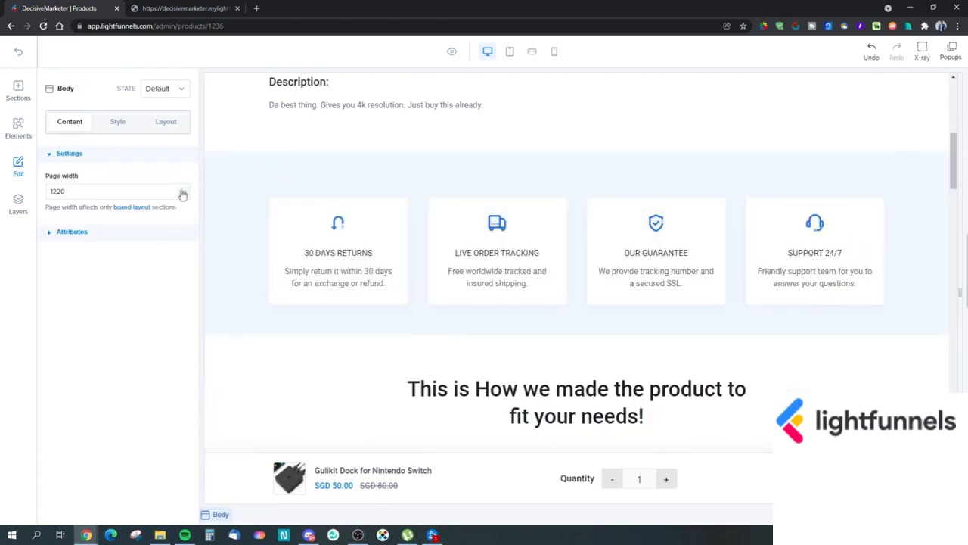
pyautogui.click(337, 186)
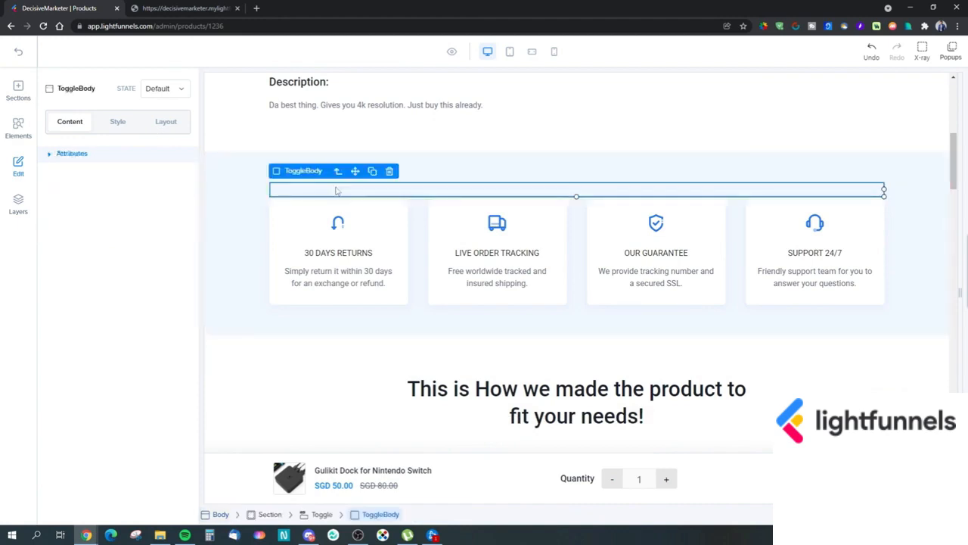
pyautogui.click(393, 174)
# Look through the form, layout and misc elements and inspect the currency converter in the page header
pyautogui.click(18, 127)
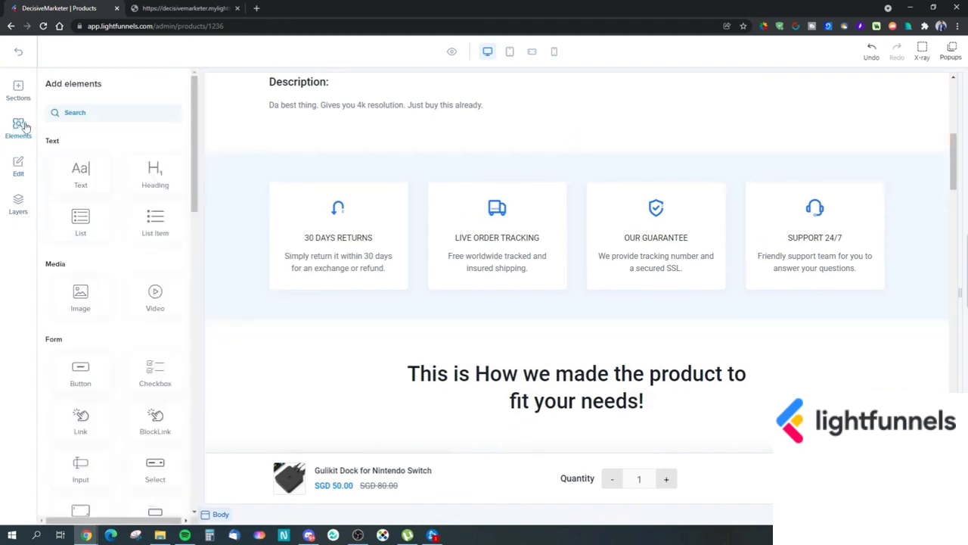
pyautogui.scroll(-3, 106, 243)
pyautogui.scroll(-2, 142, 318)
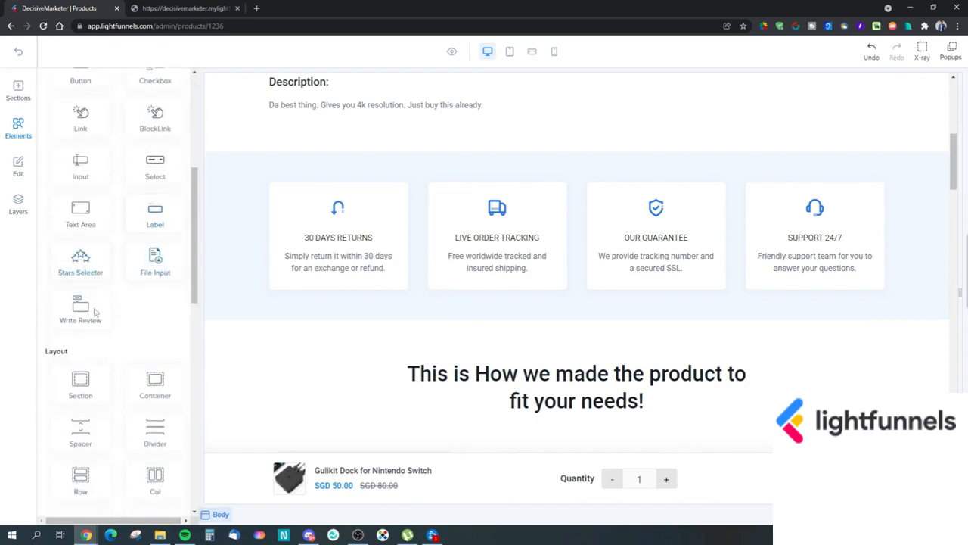
pyautogui.scroll(-3, 95, 312)
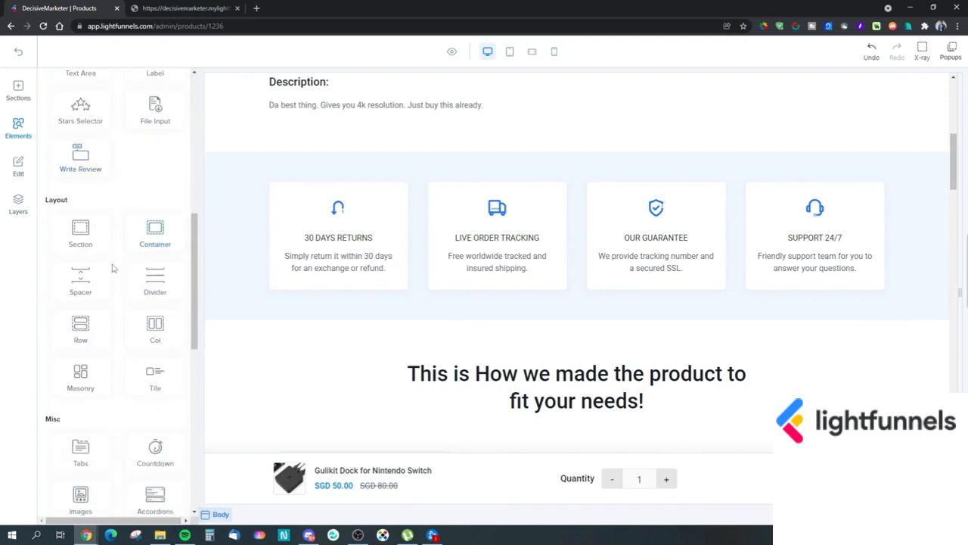
pyautogui.scroll(-4, 112, 336)
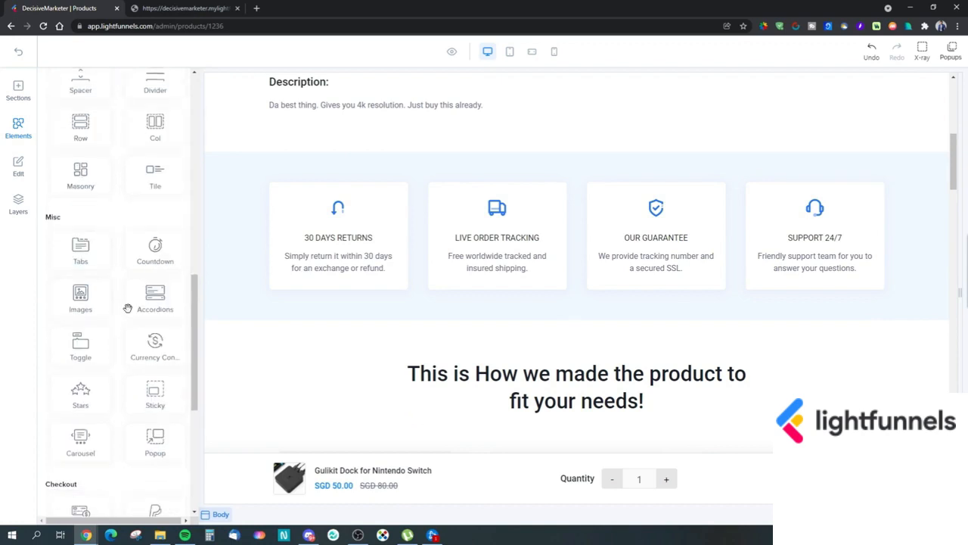
pyautogui.scroll(10, 326, 339)
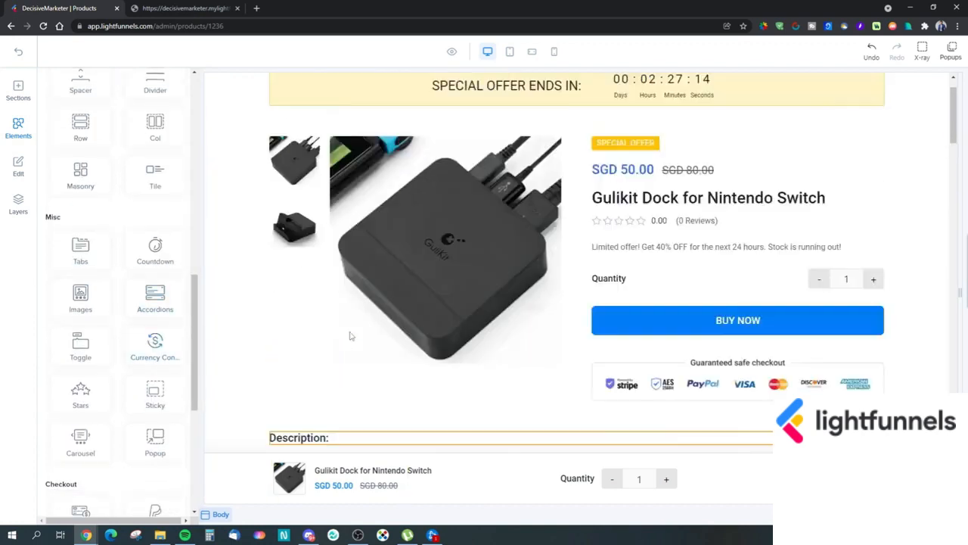
pyautogui.click(867, 93)
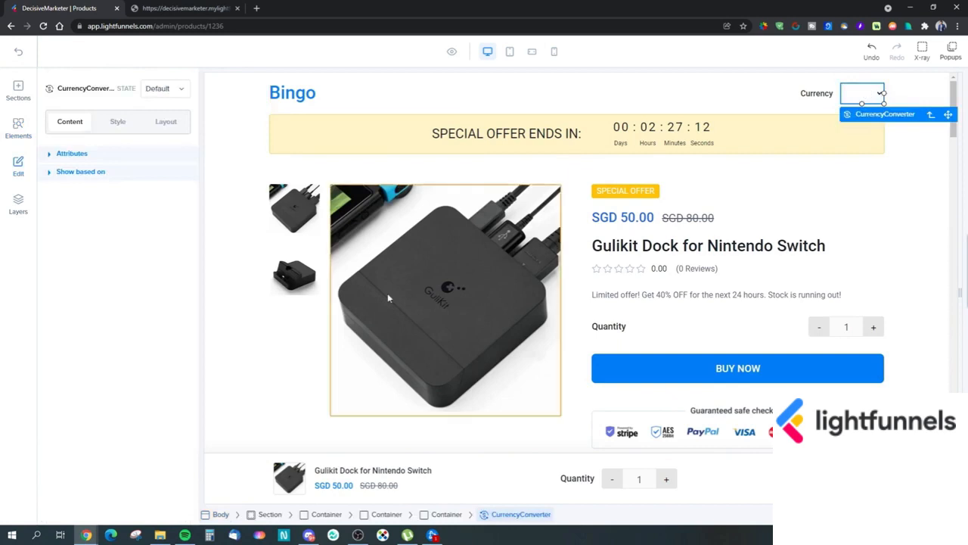
# Try out a Sticky element at the foot of the product page and delete it
pyautogui.click(18, 128)
pyautogui.scroll(-10, 83, 309)
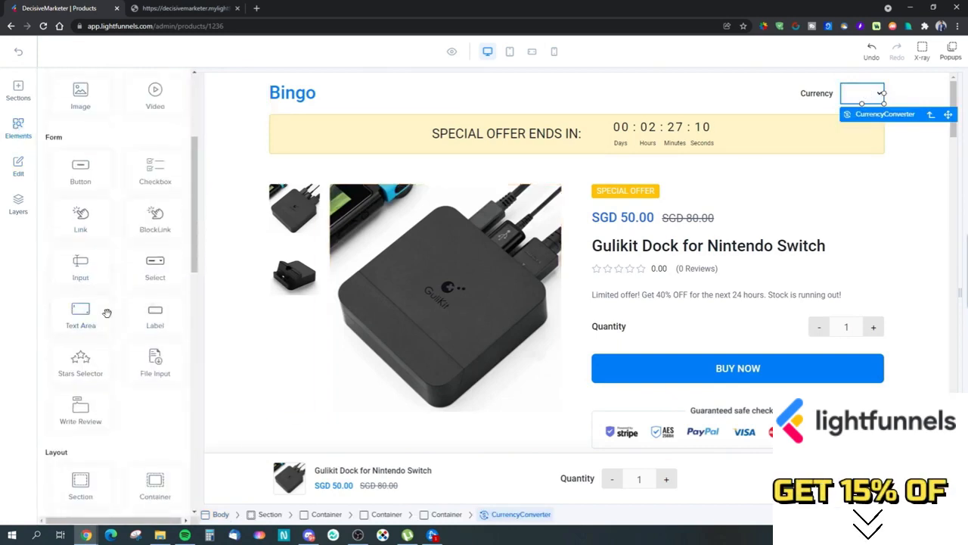
pyautogui.scroll(-2, 90, 330)
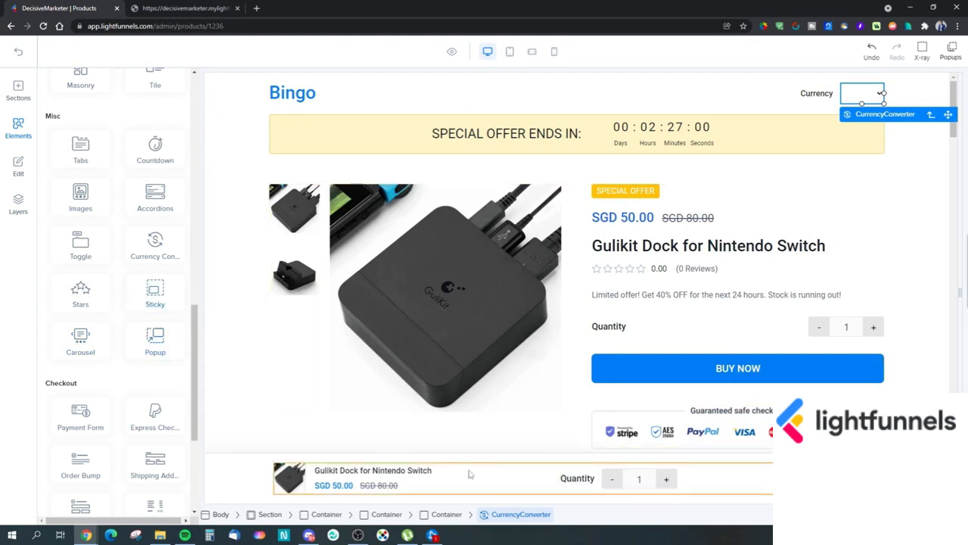
pyautogui.moveTo(143, 307); pyautogui.dragTo(221, 386)
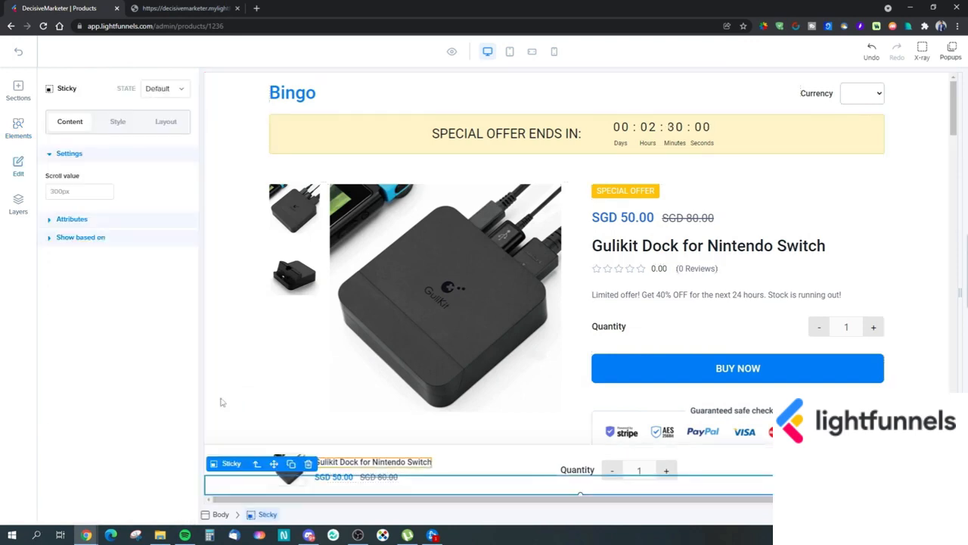
pyautogui.click(301, 468)
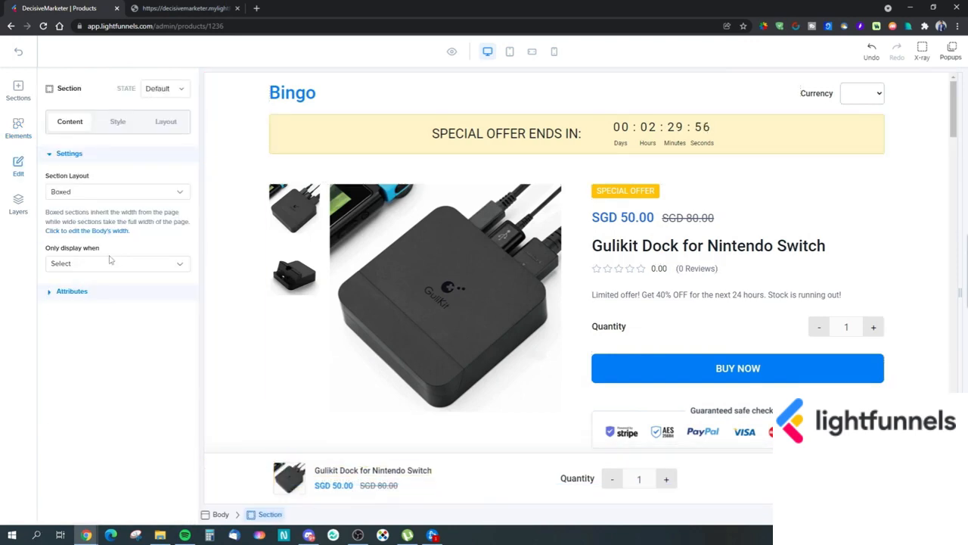
# Browse the Layout and Misc groups of page elements
pyautogui.click(15, 130)
pyautogui.scroll(-10, 109, 384)
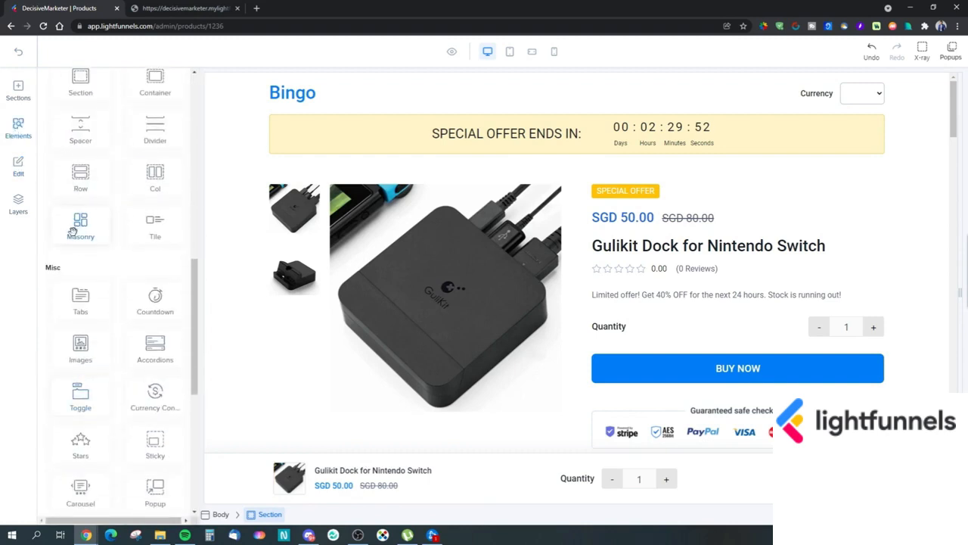
# Look through the available page elements, from Misc through Checkout, Widgets and Data
pyautogui.scroll(-2, 99, 277)
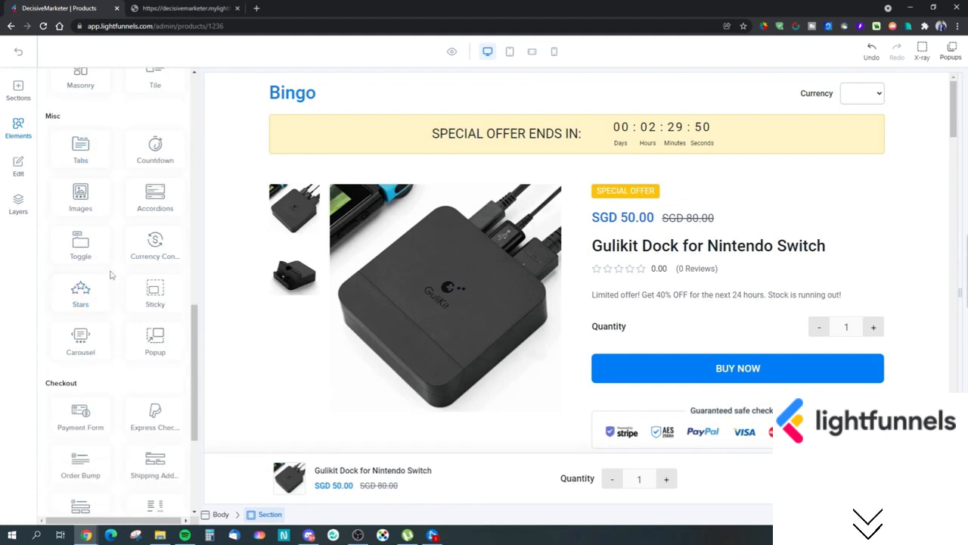
pyautogui.scroll(-2, 110, 280)
pyautogui.scroll(-2, 132, 409)
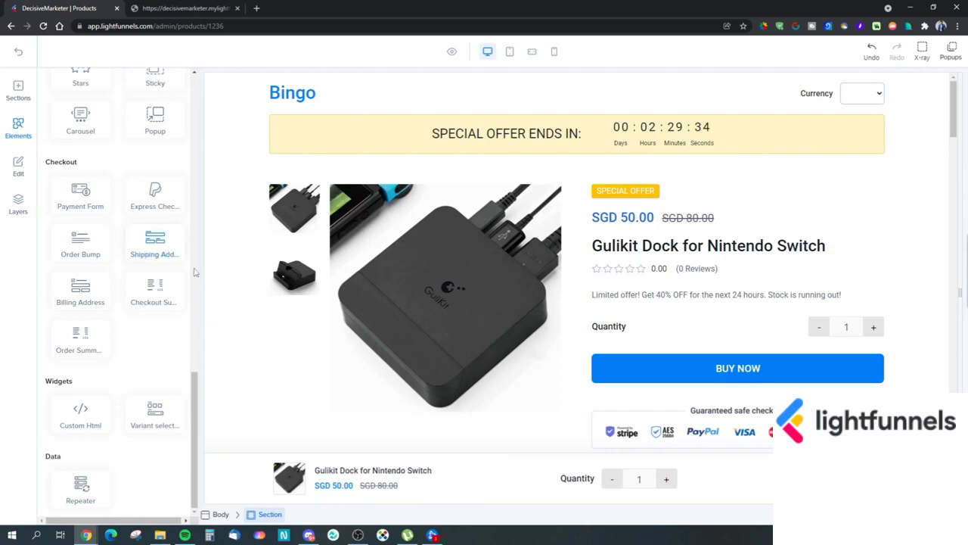
pyautogui.scroll(-3, 714, 267)
pyautogui.scroll(3, 714, 266)
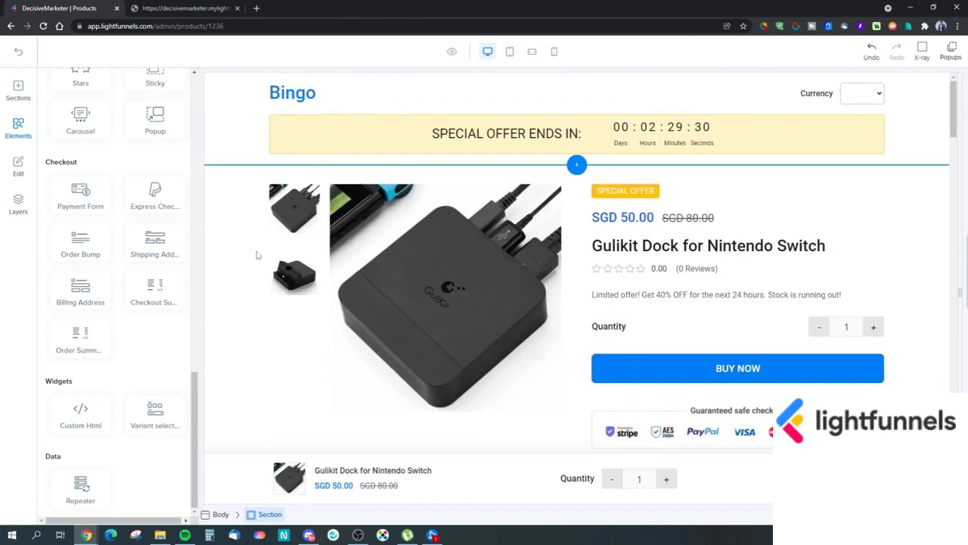
pyautogui.scroll(6, 113, 281)
pyautogui.scroll(-2, 112, 280)
# Select the countdown in the special offer banner and try its Evergreen option off and on
pyautogui.click(625, 140)
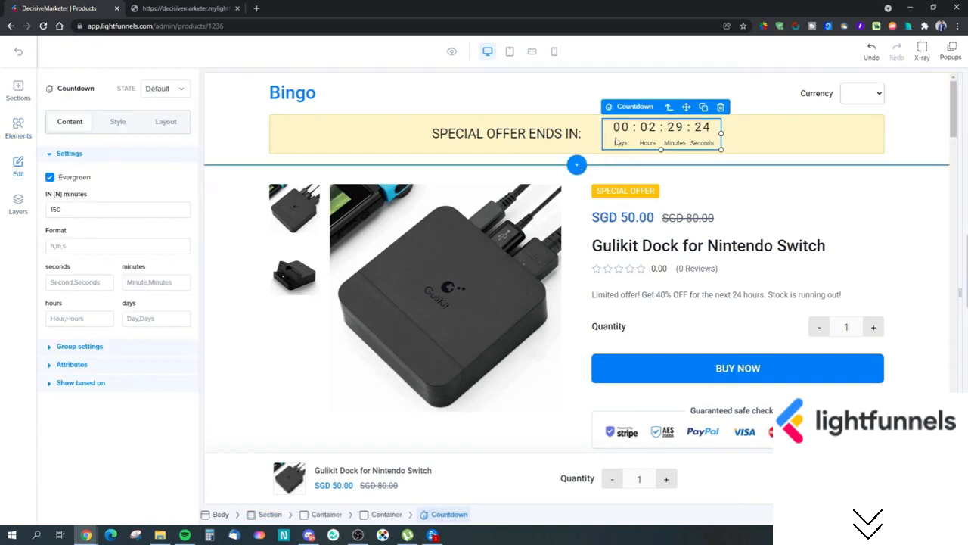
pyautogui.click(50, 177)
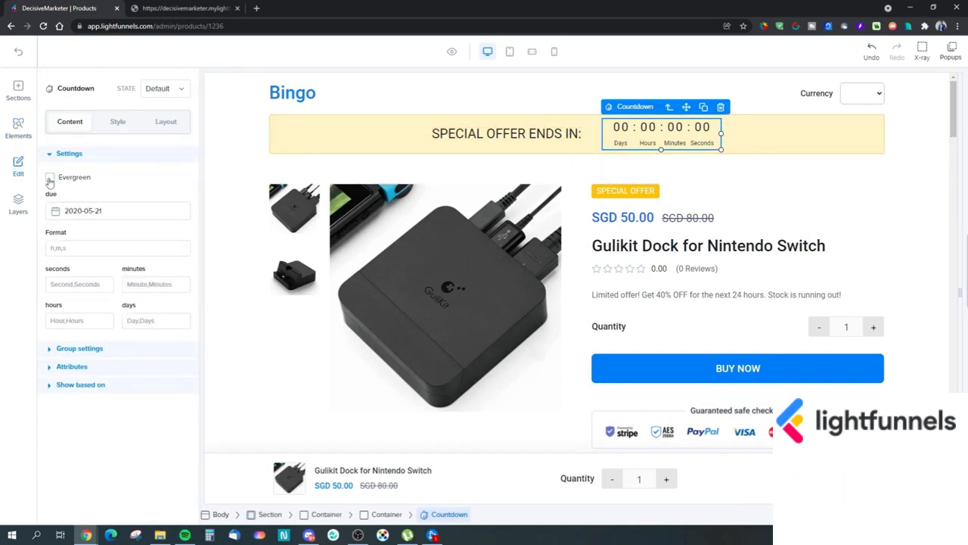
pyautogui.click(49, 178)
pyautogui.click(50, 178)
pyautogui.click(49, 178)
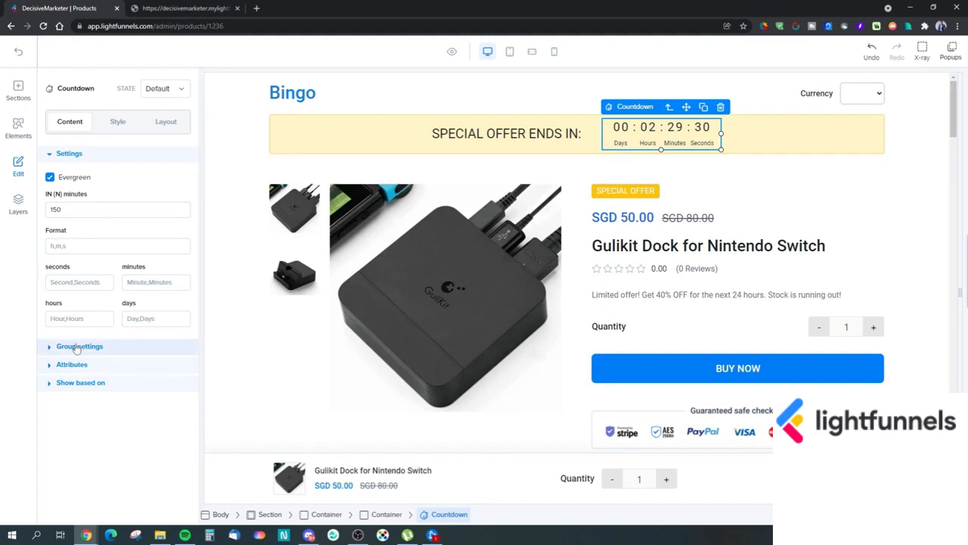
# Inspect the countdown's Group settings, Attributes and Show based on content sections
pyautogui.click(100, 349)
pyautogui.click(101, 350)
pyautogui.click(93, 367)
pyautogui.click(97, 367)
pyautogui.click(113, 383)
pyautogui.click(113, 388)
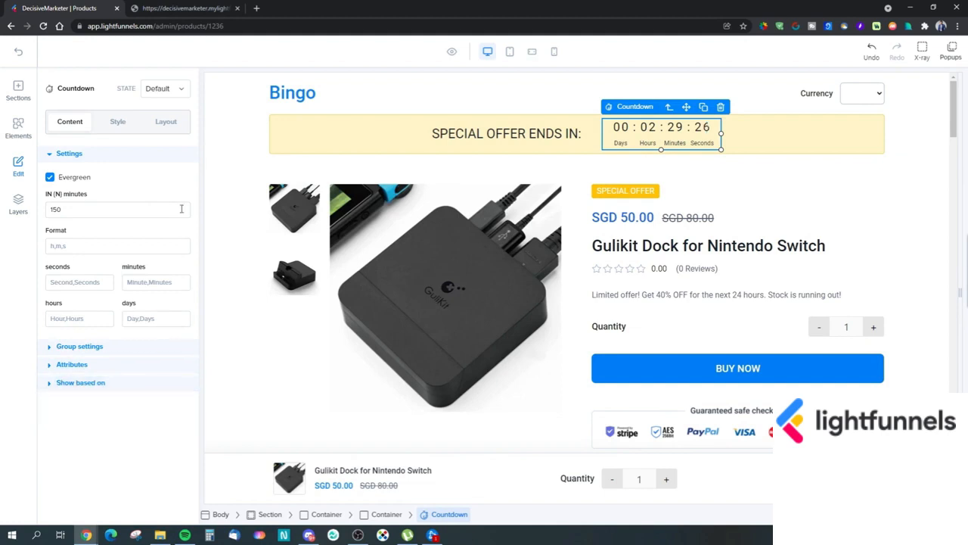
# Examine the conditions offered under Only display when for the countdown, without choosing one
pyautogui.click(106, 382)
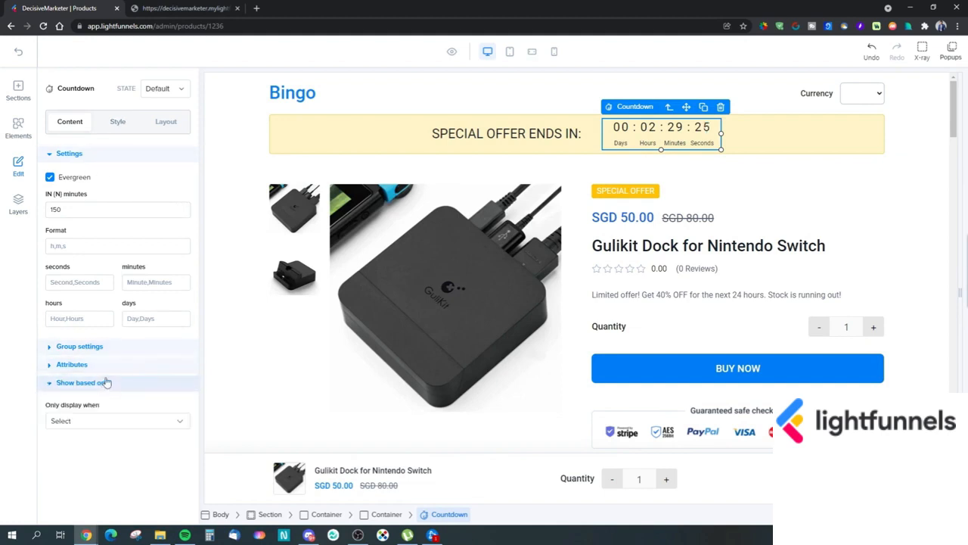
pyautogui.click(113, 421)
pyautogui.scroll(-2, 108, 361)
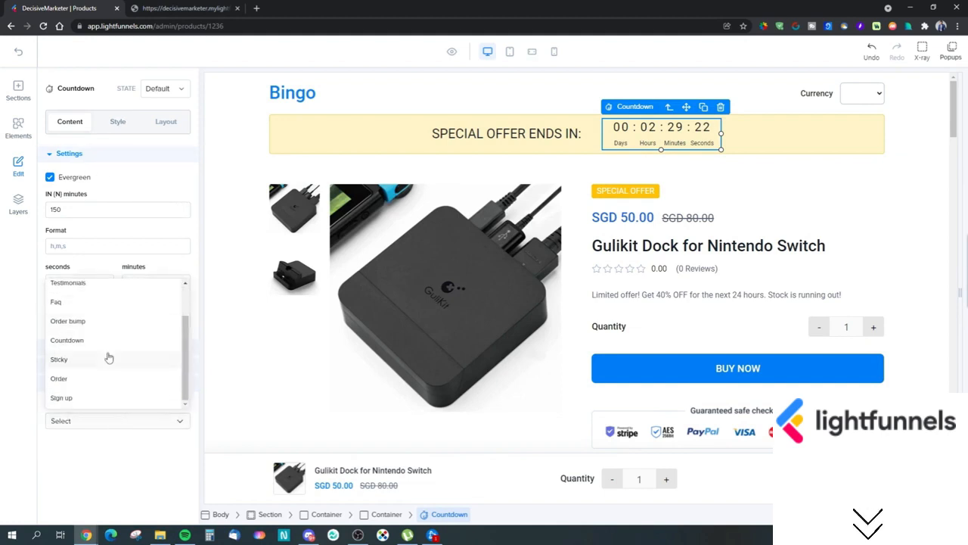
pyautogui.scroll(2, 108, 368)
pyautogui.click(98, 419)
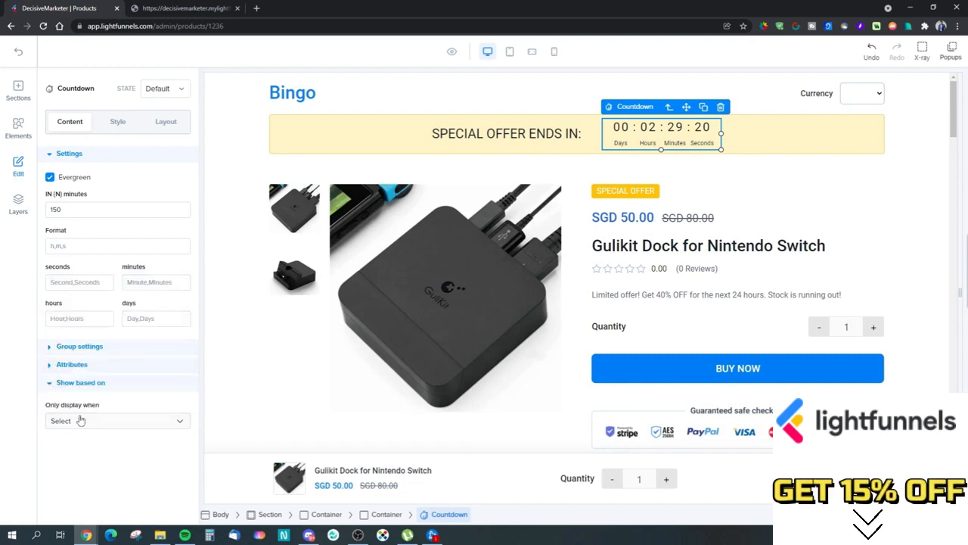
pyautogui.click(81, 421)
pyautogui.click(86, 421)
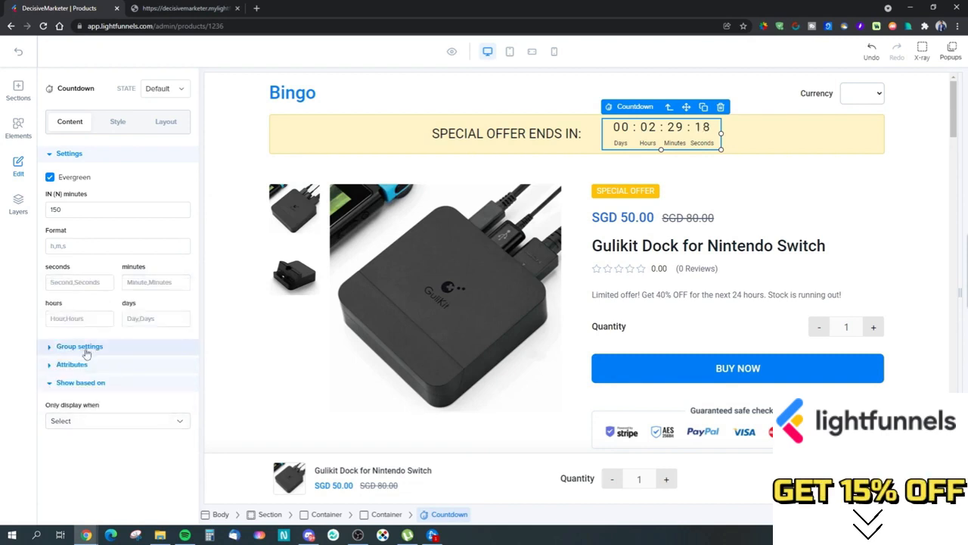
# Review the countdown's style and layout categories and recheck its display conditions, attributes and group settings
pyautogui.click(114, 130)
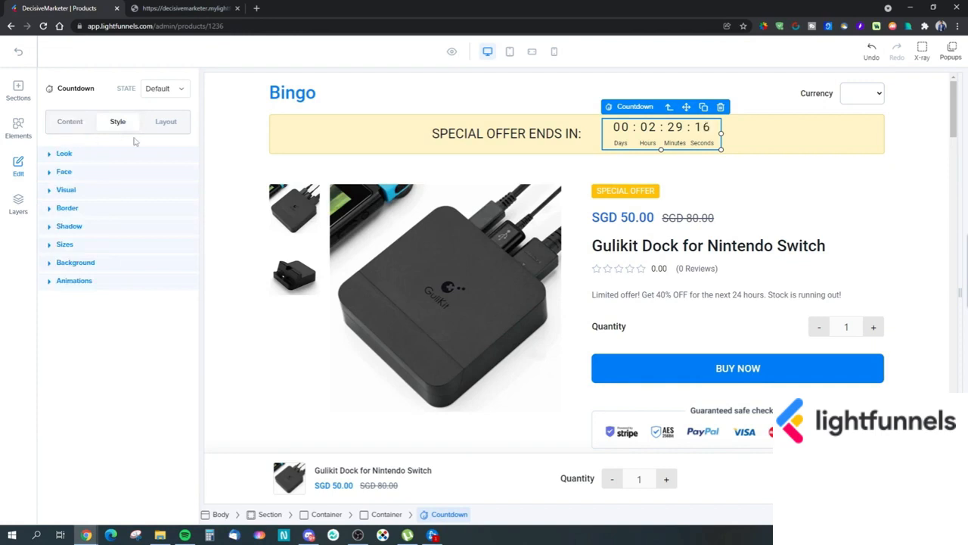
pyautogui.click(162, 123)
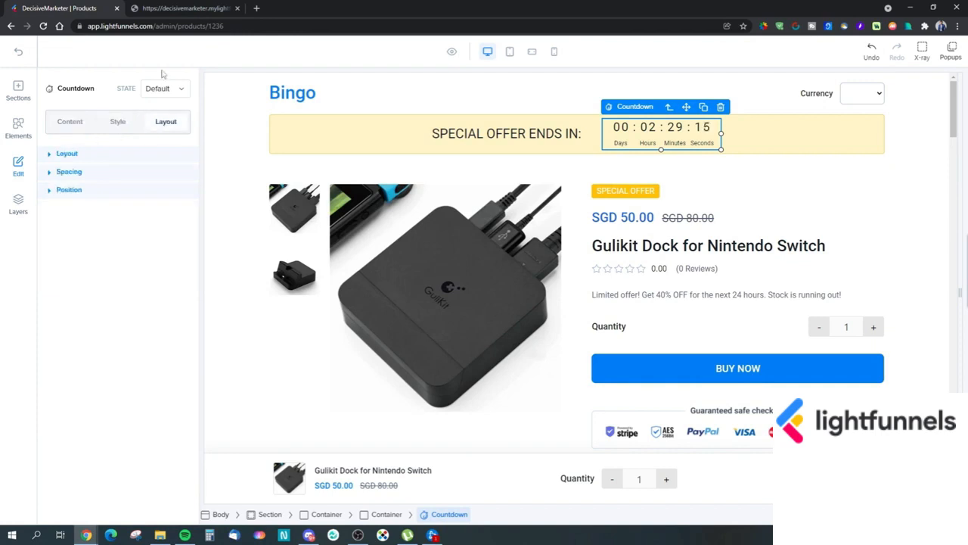
pyautogui.click(69, 122)
pyautogui.click(108, 419)
pyautogui.scroll(-2, 102, 371)
pyautogui.click(91, 414)
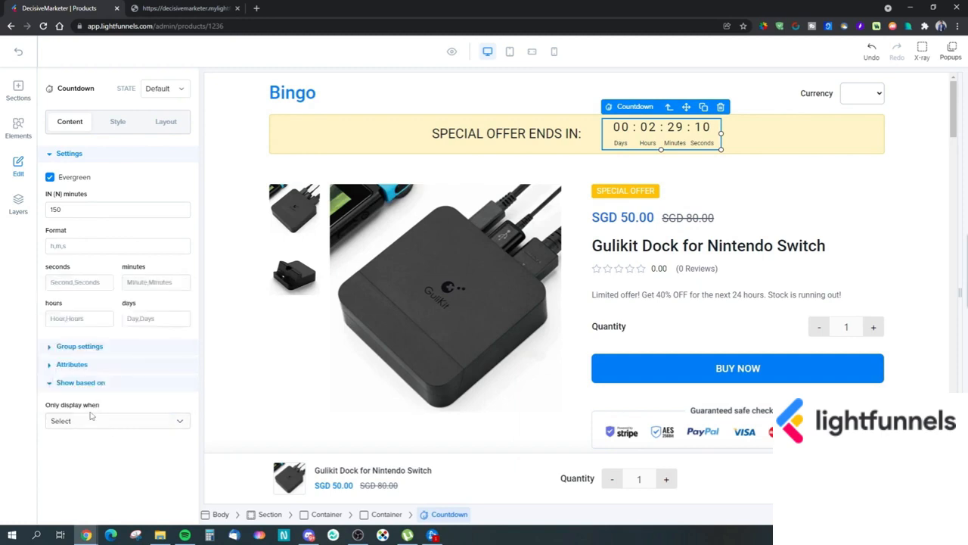
pyautogui.click(68, 382)
pyautogui.click(69, 364)
pyautogui.click(70, 364)
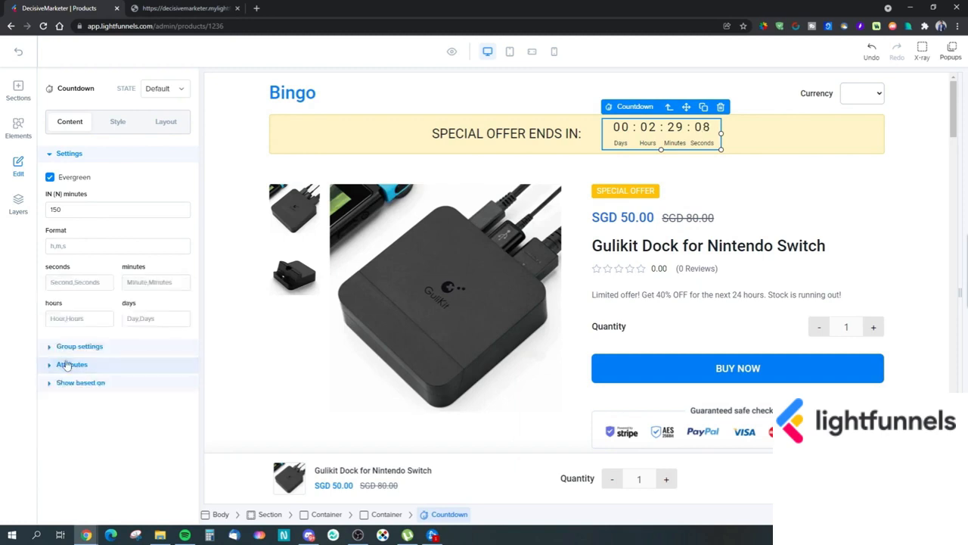
pyautogui.click(77, 347)
pyautogui.click(77, 348)
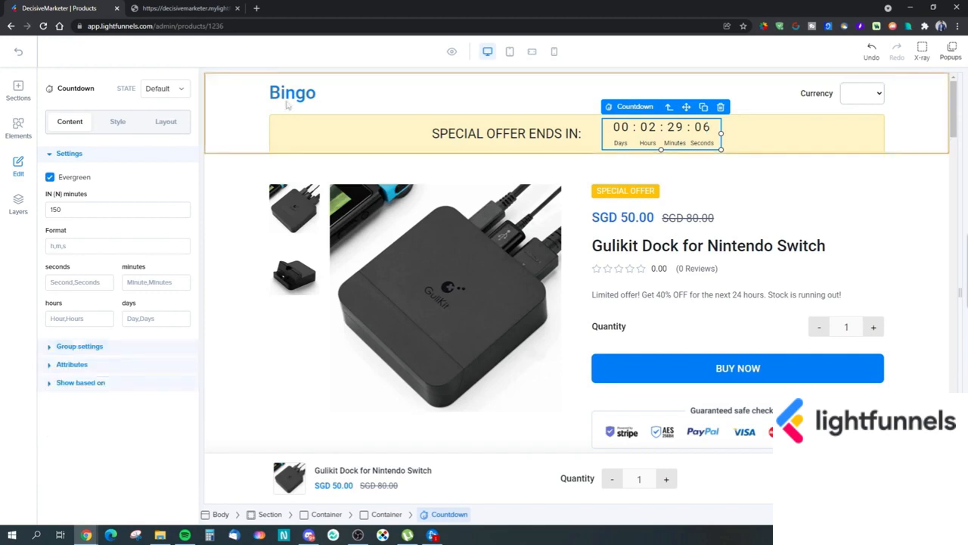
# Preview the product page in the tablet and both mobile views, and return to the desktop view
pyautogui.click(510, 52)
pyautogui.click(533, 53)
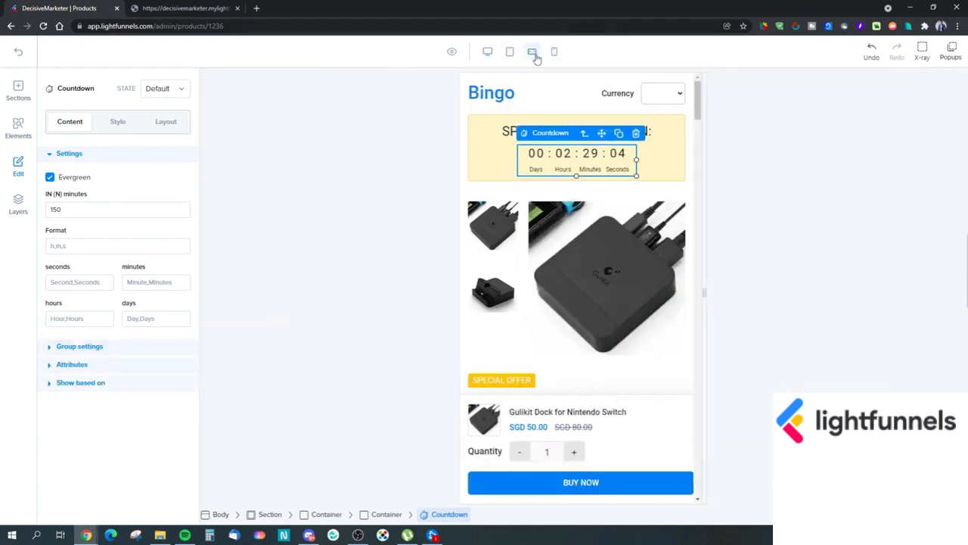
pyautogui.click(554, 53)
pyautogui.click(533, 53)
pyautogui.click(510, 51)
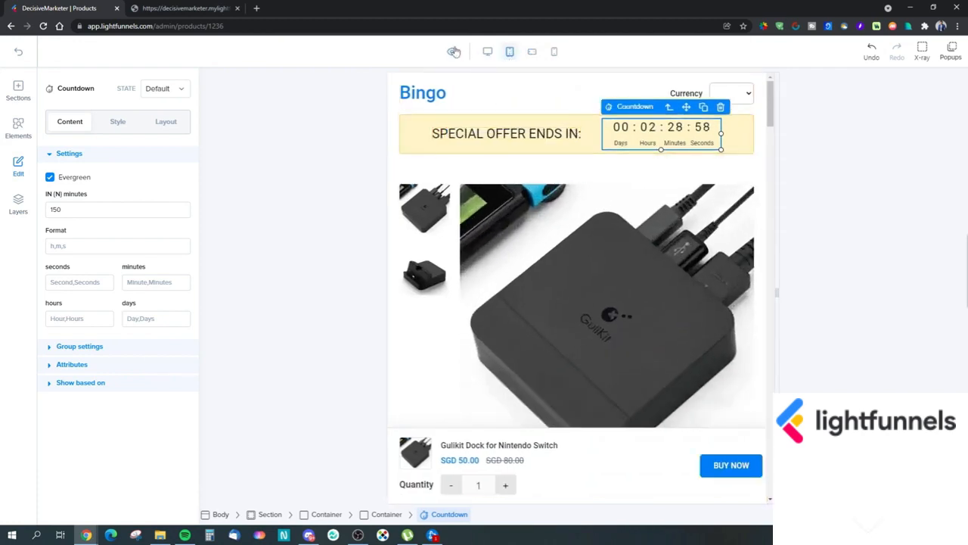
pyautogui.click(490, 55)
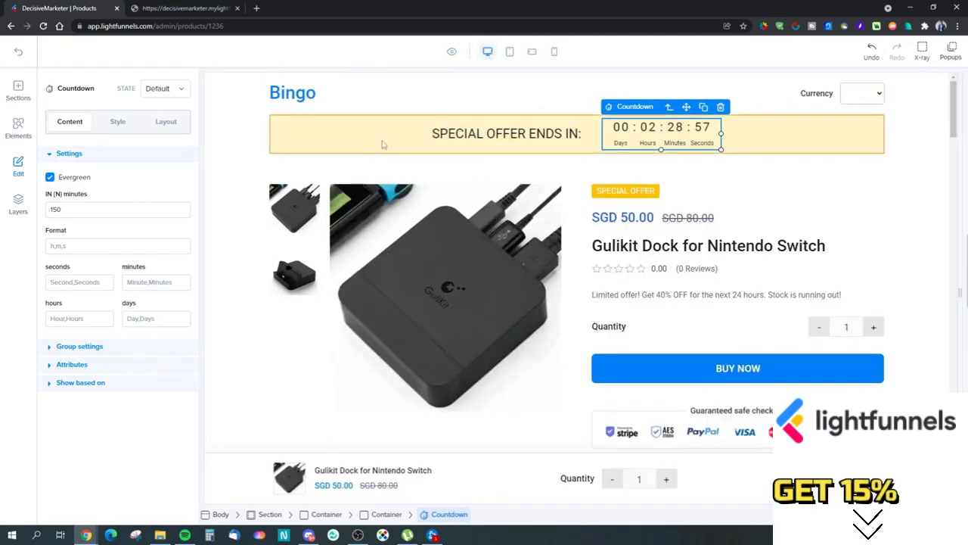
# Select the special offer banner's container and inspect its display condition and attributes
pyautogui.click(780, 149)
pyautogui.click(83, 173)
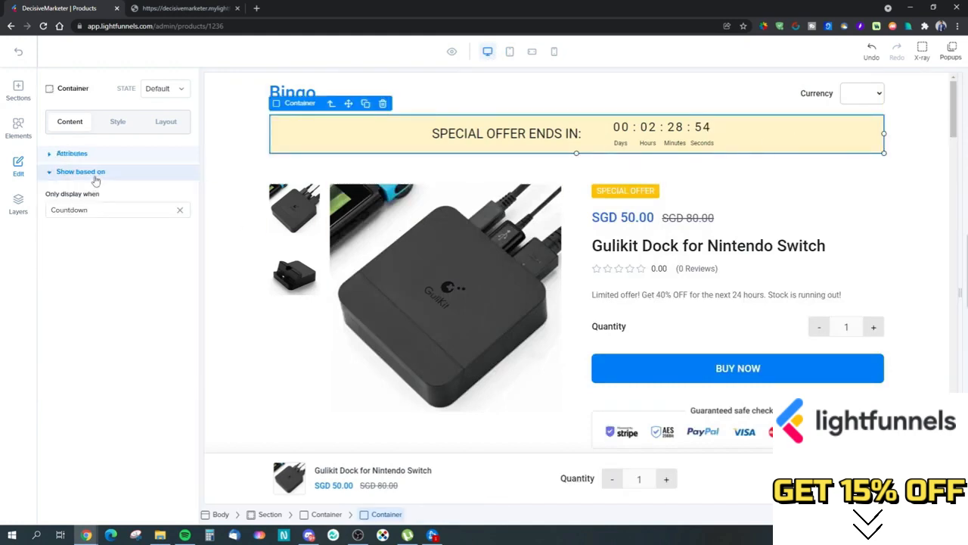
pyautogui.click(102, 210)
pyautogui.click(86, 155)
pyautogui.click(86, 156)
# Examine the banner container's layout and its Look, Background, Sizes, Shadow and Border style settings
pyautogui.click(166, 123)
pyautogui.click(118, 127)
pyautogui.click(151, 127)
pyautogui.click(115, 125)
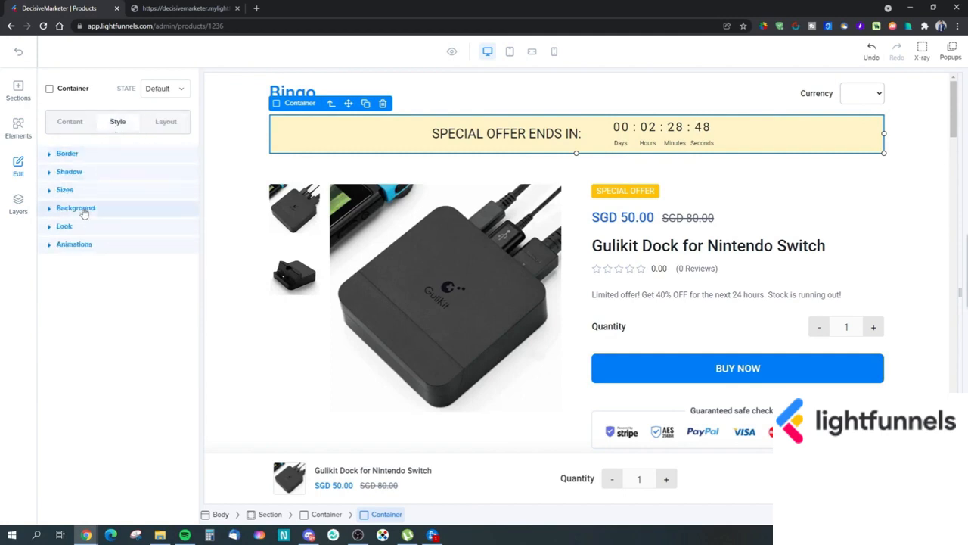
pyautogui.click(75, 226)
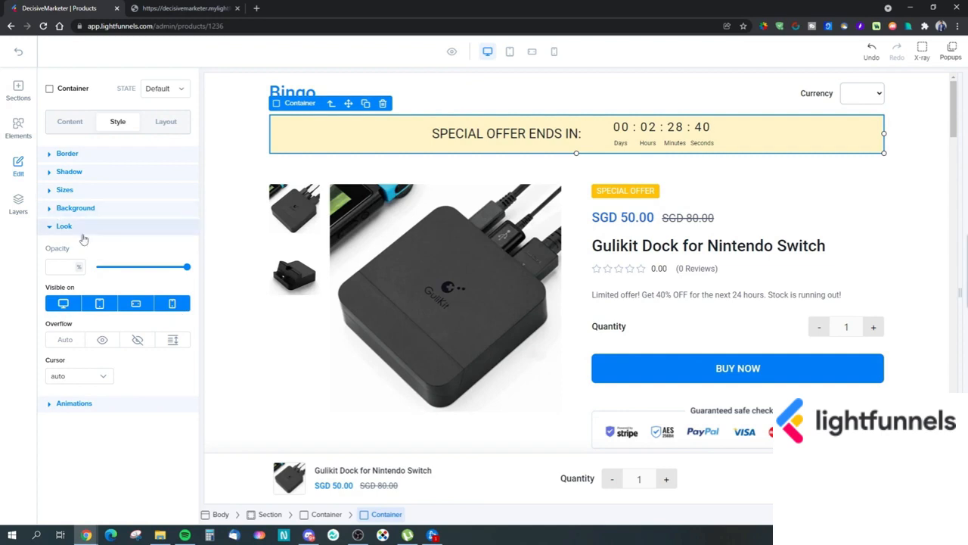
pyautogui.click(59, 226)
pyautogui.click(91, 209)
pyautogui.click(90, 210)
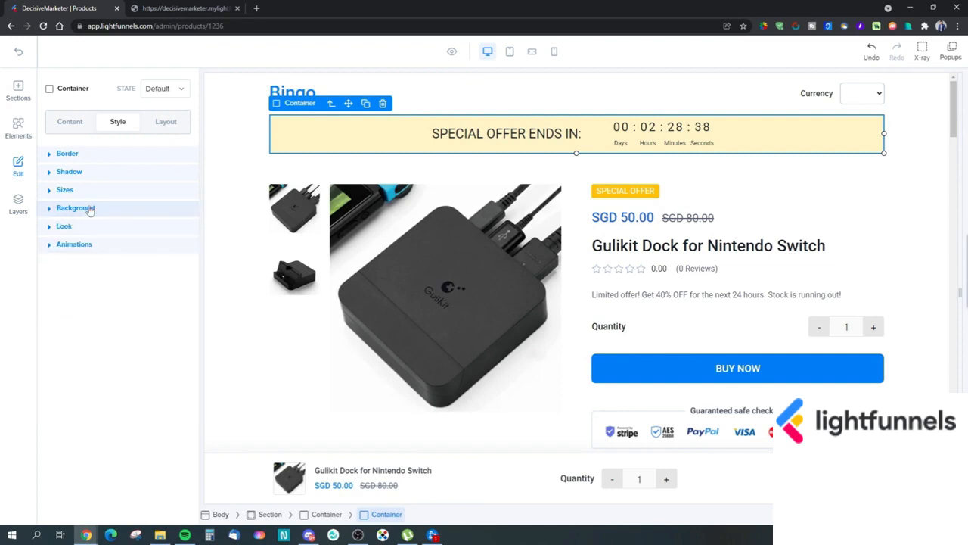
pyautogui.click(89, 190)
pyautogui.click(89, 190)
pyautogui.click(87, 173)
pyautogui.click(85, 154)
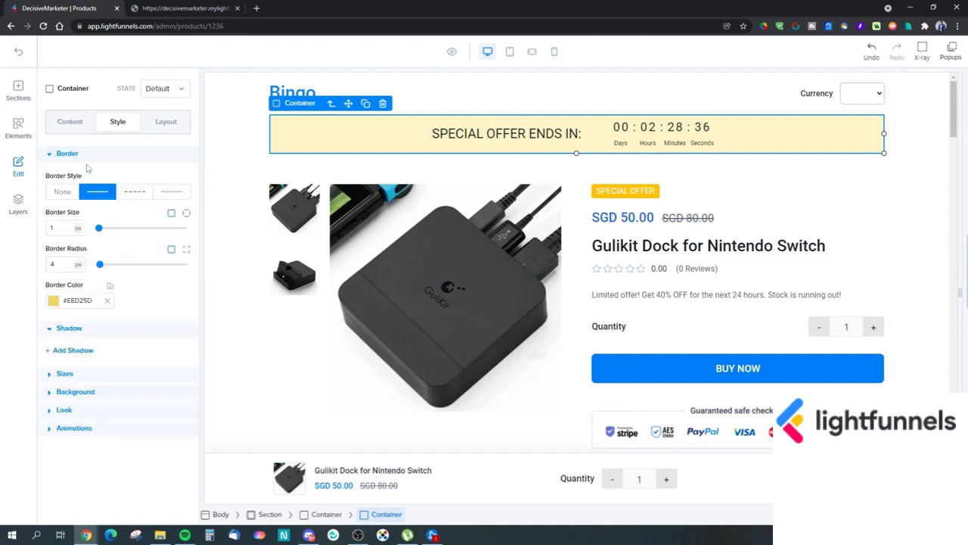
pyautogui.click(91, 155)
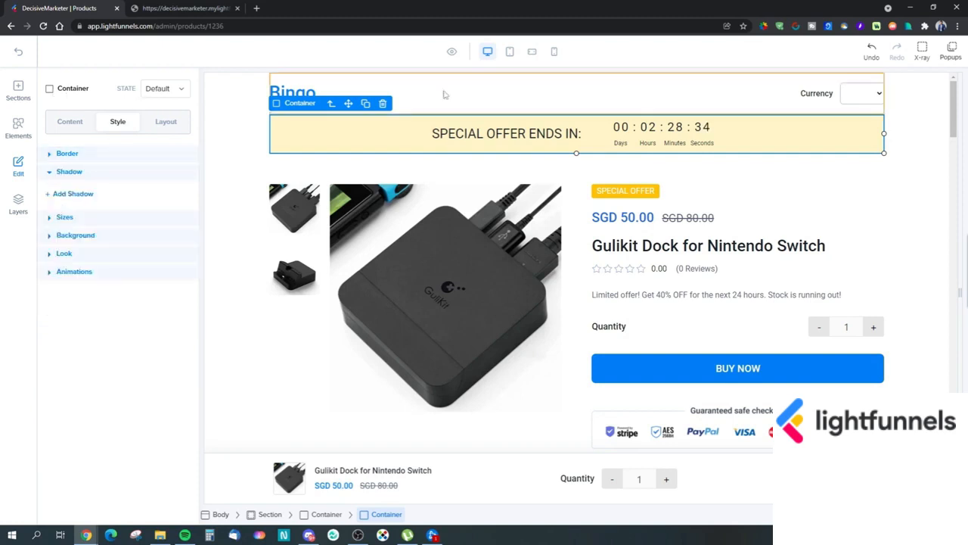
# Reselect the banner's countdown and review its layout and content settings
pyautogui.click(666, 125)
pyautogui.click(65, 125)
pyautogui.click(162, 122)
pyautogui.click(82, 132)
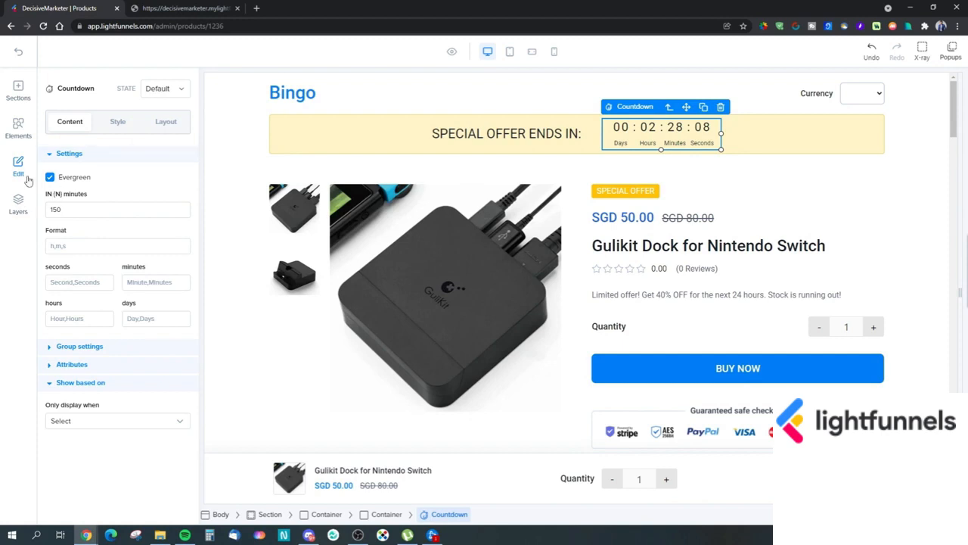
# Leave the page editor for the product's settings and toggle the Sticky Buy Button off and back on
pyautogui.click(15, 57)
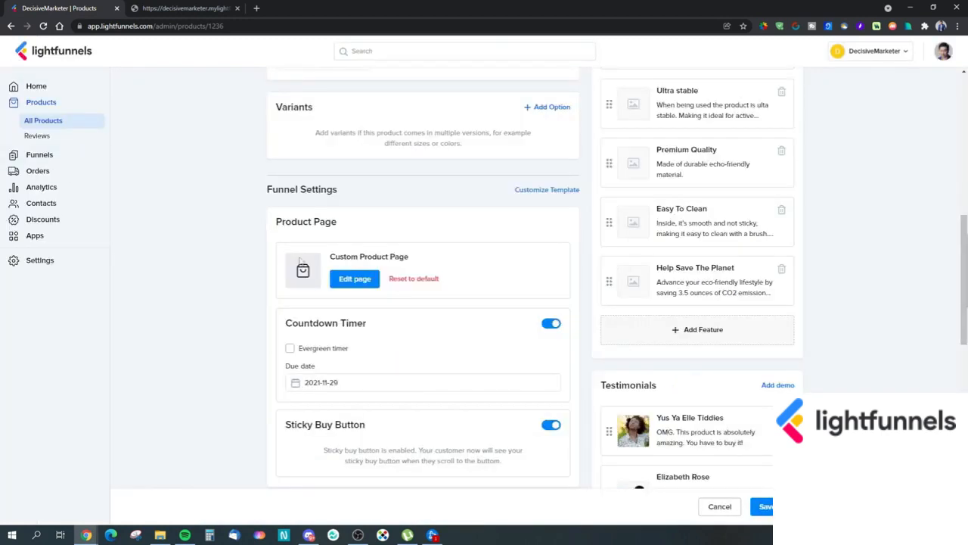
pyautogui.scroll(-1, 331, 379)
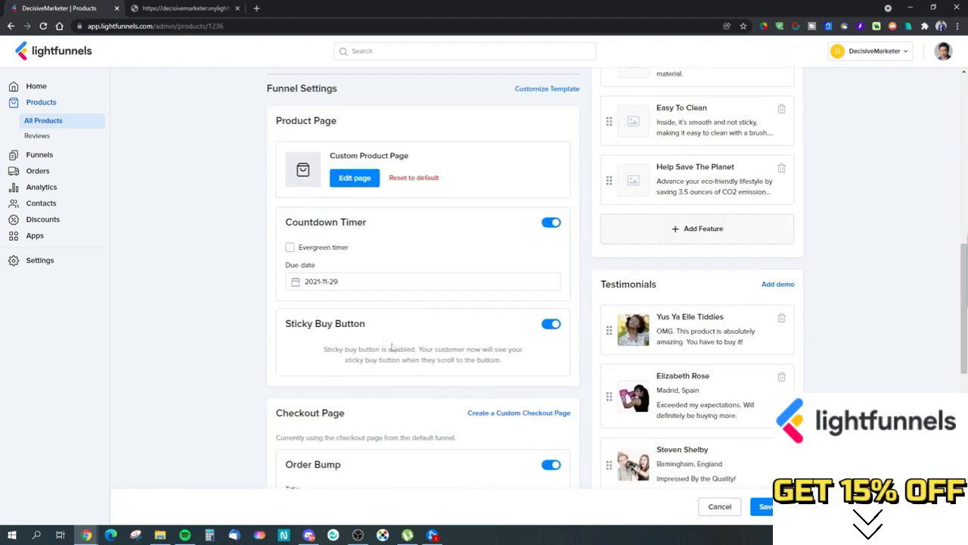
pyautogui.click(550, 324)
pyautogui.click(551, 324)
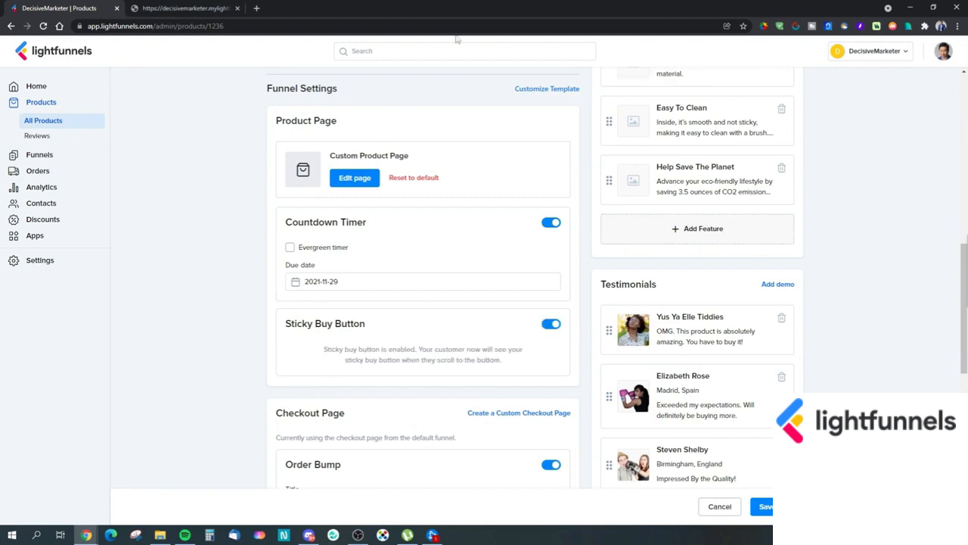
# Check the sticky buy bar on the live product page while scrolling, and return to the product settings
pyautogui.click(185, 8)
pyautogui.scroll(-3, 452, 359)
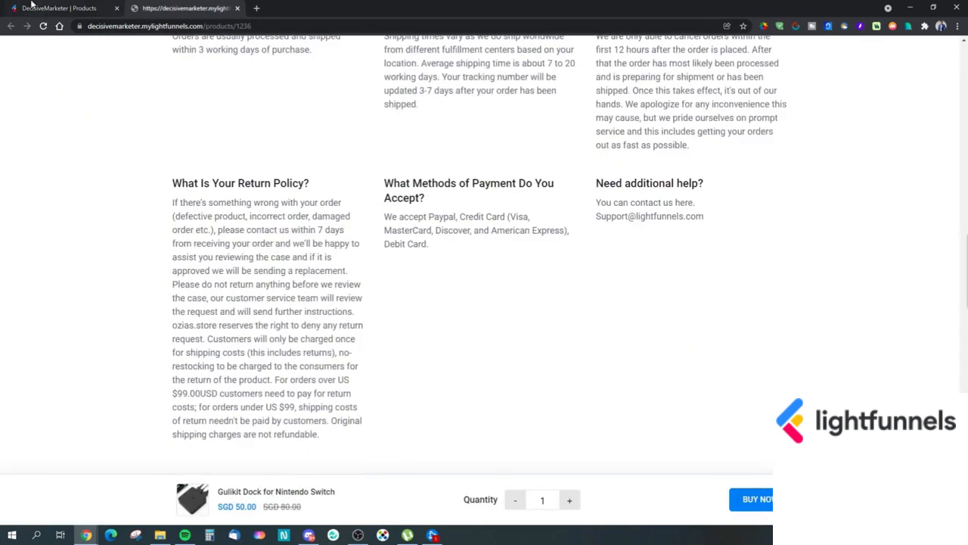
pyautogui.click(31, 6)
# Create a custom checkout page for the product and open it in the page editor for review
pyautogui.scroll(-4, 426, 286)
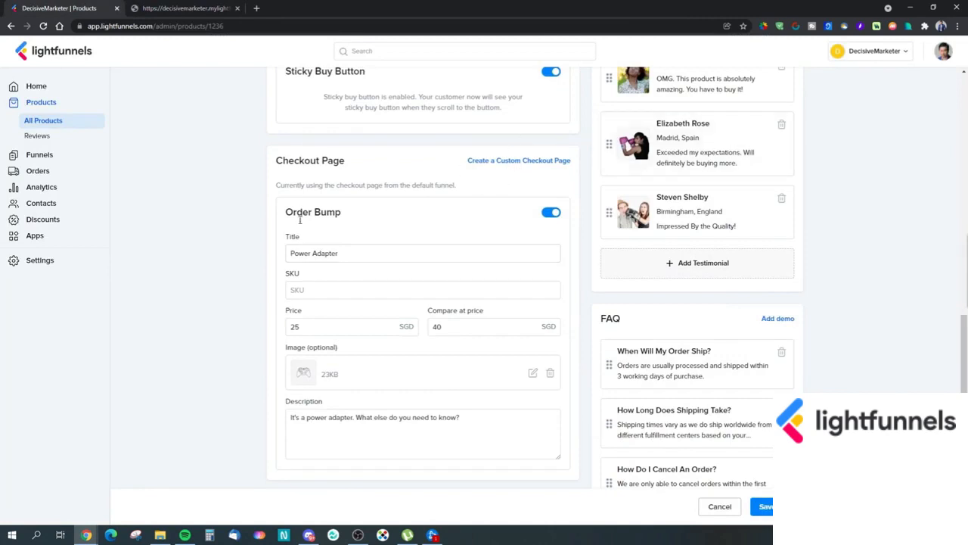
pyautogui.scroll(-3, 493, 284)
pyautogui.scroll(4, 491, 286)
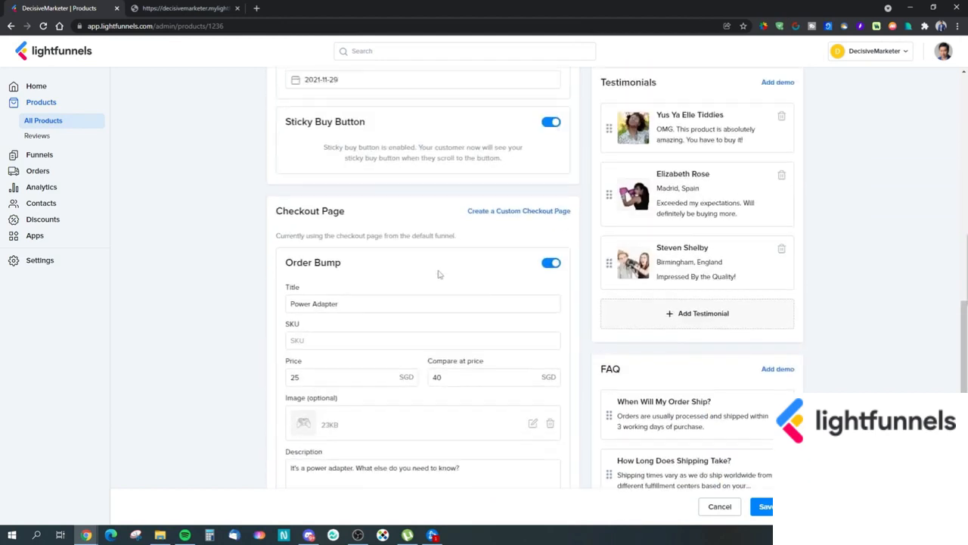
pyautogui.click(495, 211)
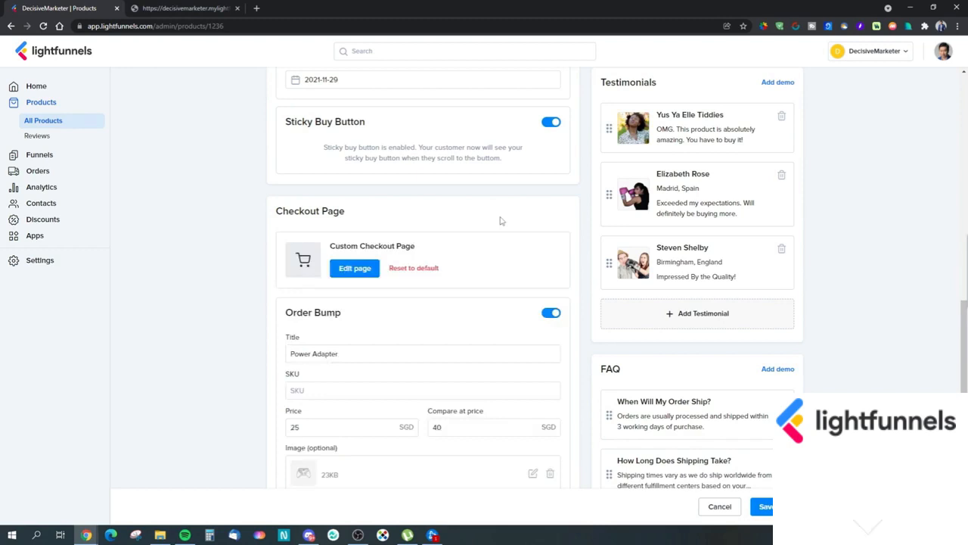
pyautogui.click(355, 268)
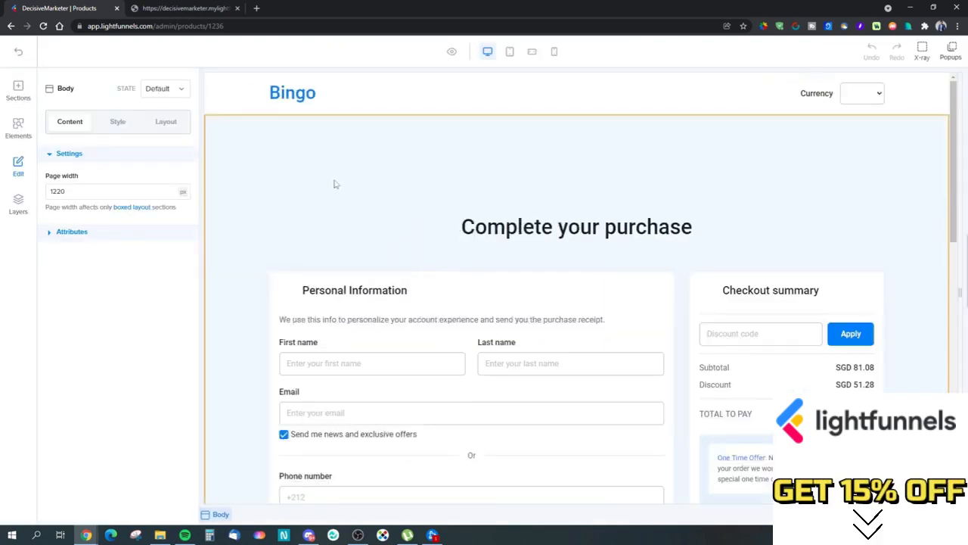
pyautogui.scroll(-8, 575, 263)
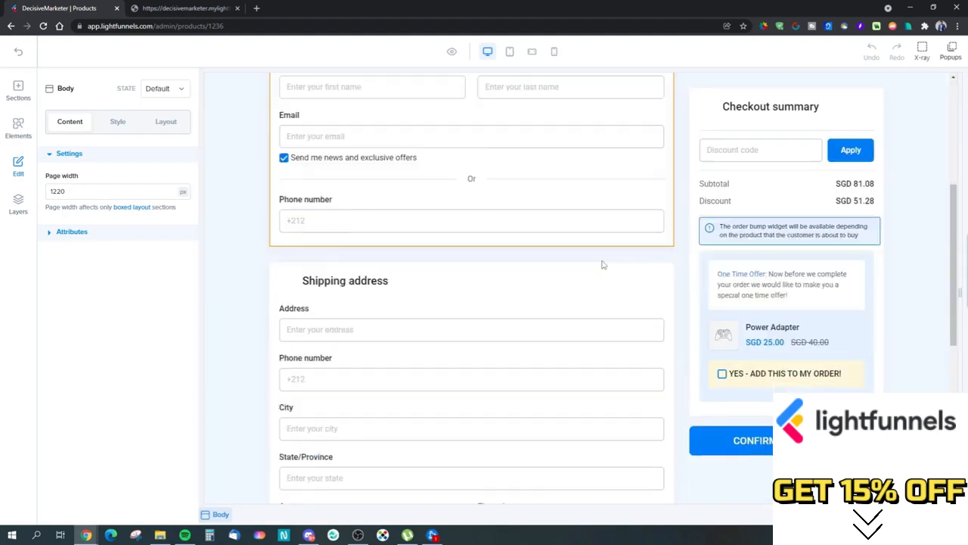
# Review the custom checkout page's personal information, shipping address and checkout summary sections in the page editor
pyautogui.scroll(2, 643, 341)
pyautogui.scroll(5, 674, 367)
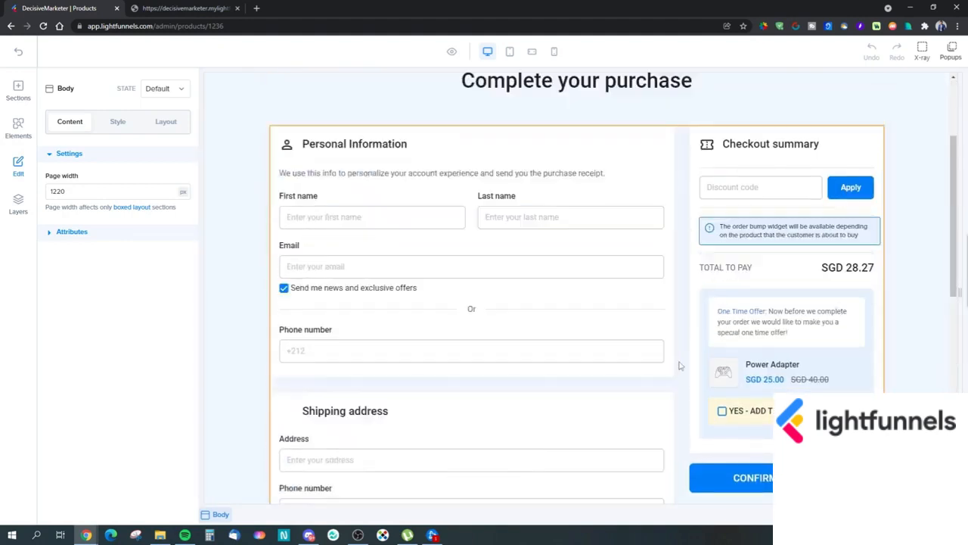
pyautogui.scroll(-2, 424, 351)
pyautogui.scroll(-2, 478, 355)
pyautogui.scroll(3, 480, 355)
pyautogui.scroll(1, 482, 360)
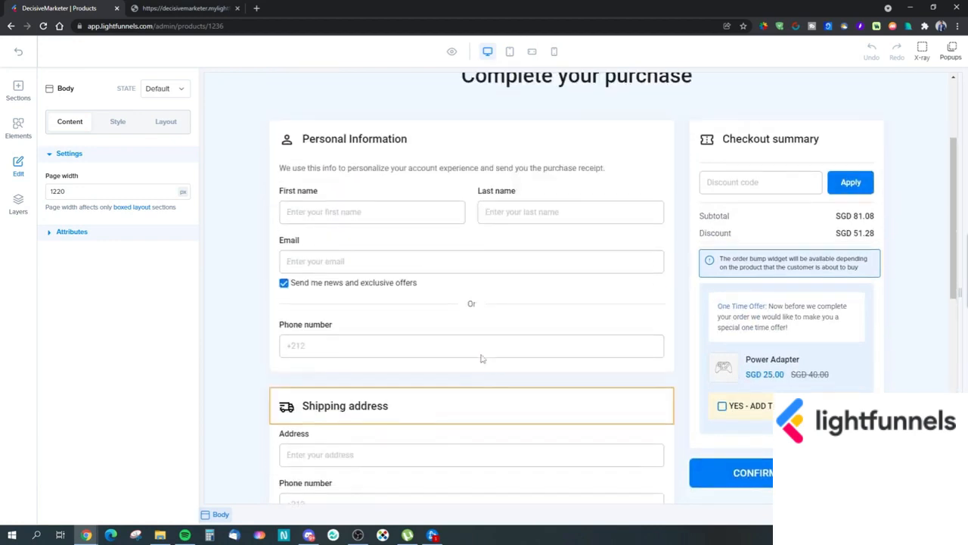
pyautogui.scroll(-3, 325, 286)
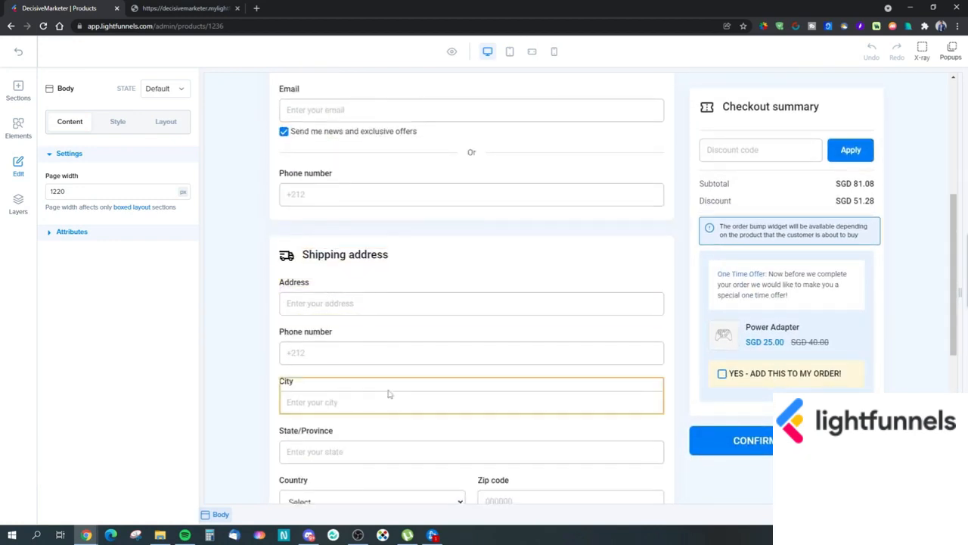
pyautogui.scroll(-2, 389, 393)
pyautogui.scroll(-1, 415, 357)
pyautogui.scroll(5, 414, 357)
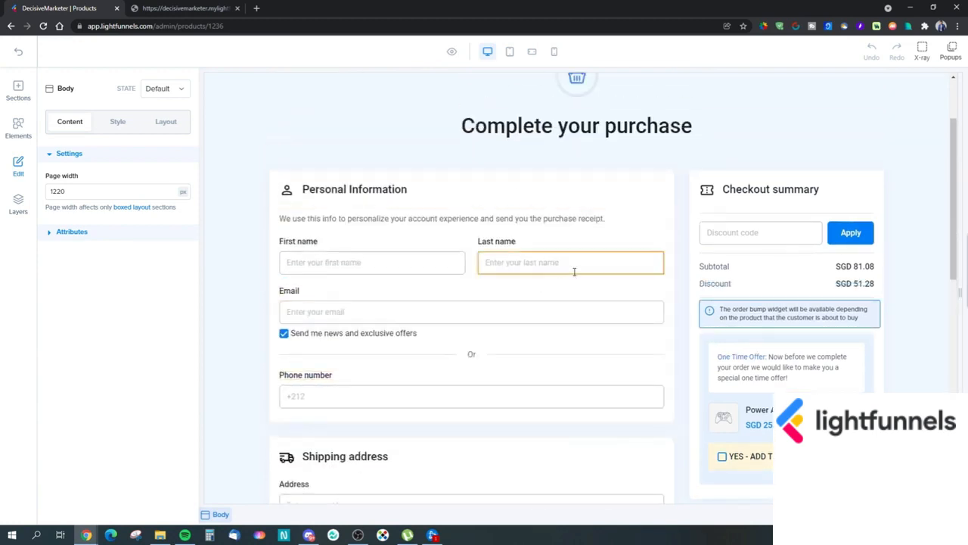
pyautogui.scroll(1, 674, 322)
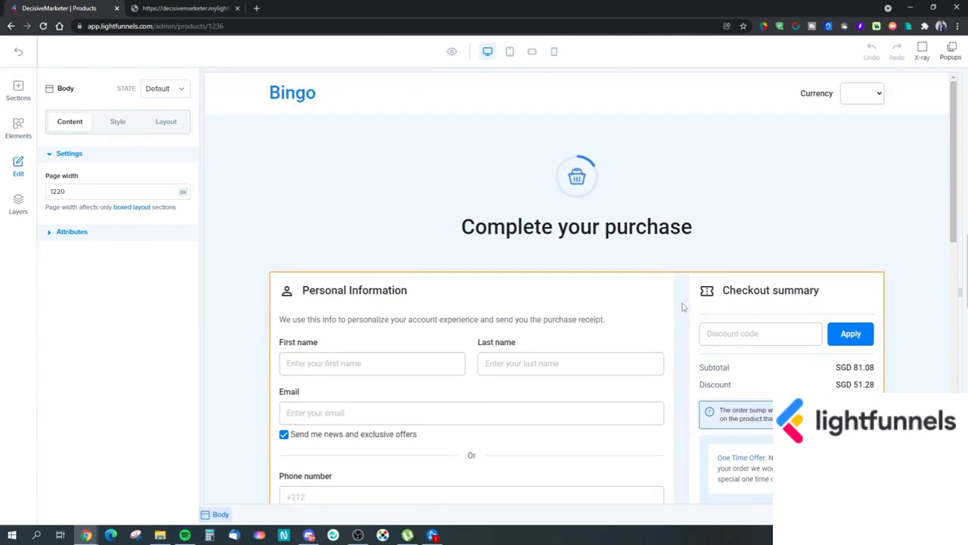
pyautogui.scroll(-2, 686, 306)
pyautogui.scroll(2, 687, 303)
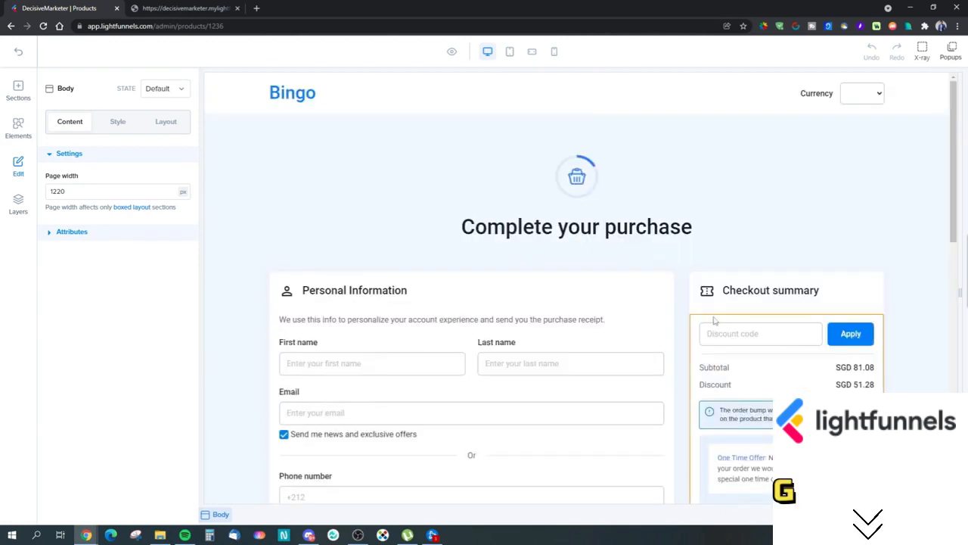
pyautogui.scroll(-2, 714, 321)
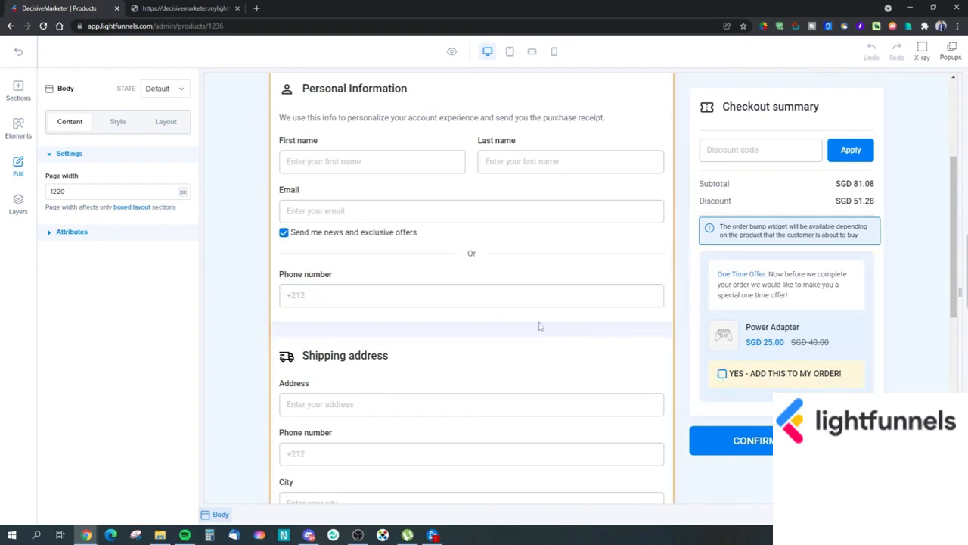
pyautogui.scroll(1, 449, 338)
pyautogui.scroll(2, 449, 338)
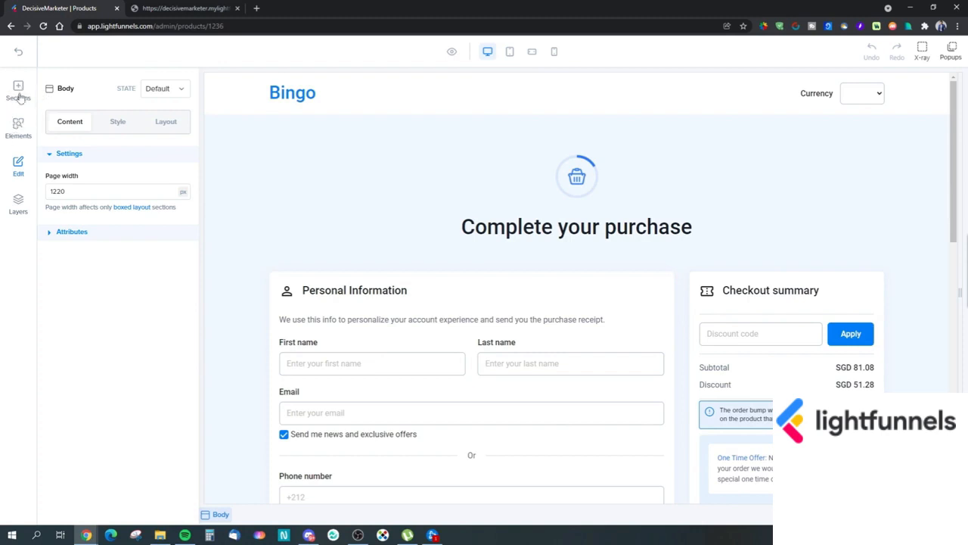
# Return to the product settings and create a custom thank you page for the product
pyautogui.click(17, 51)
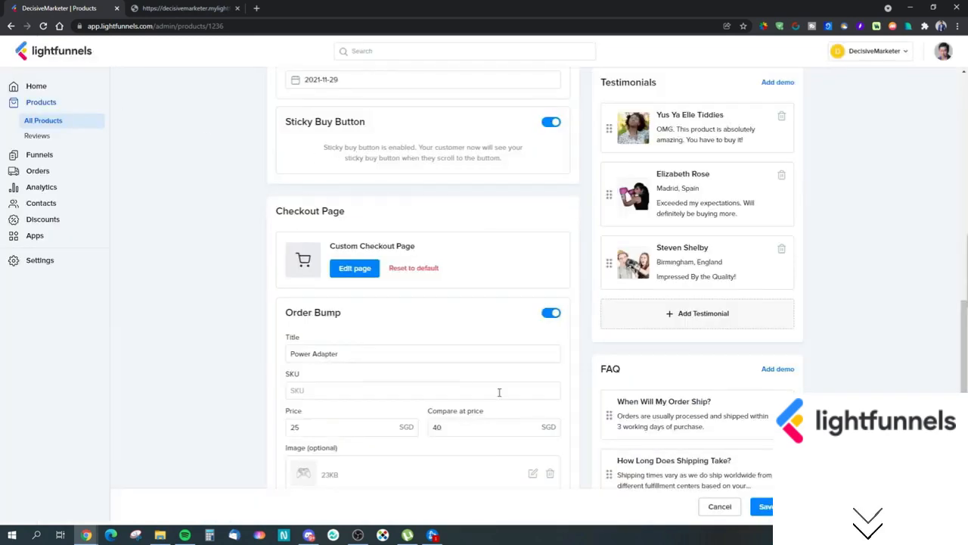
pyautogui.scroll(-4, 503, 397)
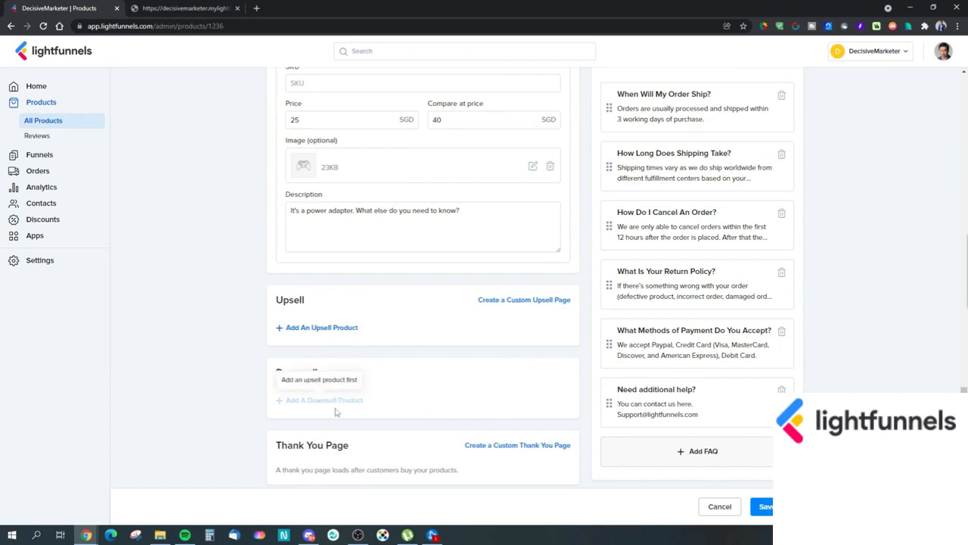
pyautogui.click(493, 447)
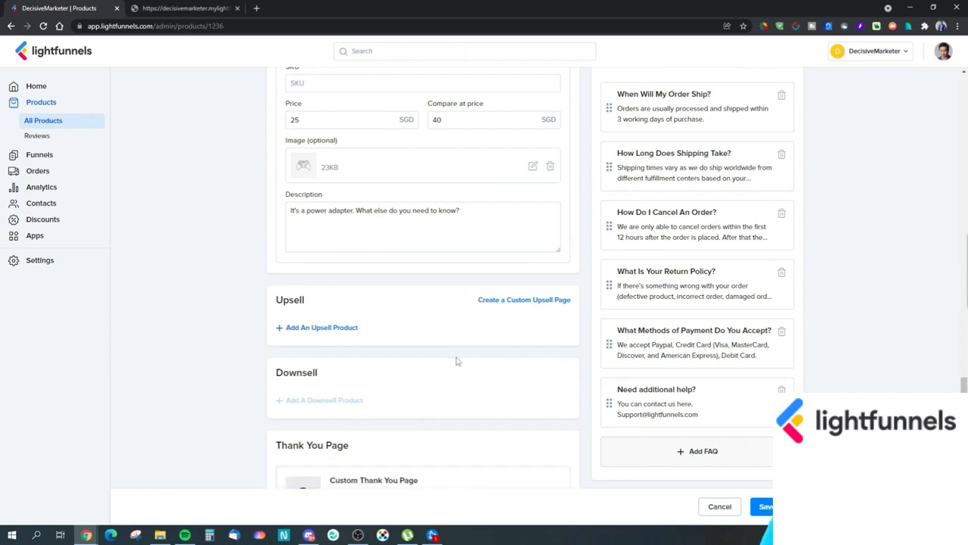
pyautogui.scroll(-1, 443, 393)
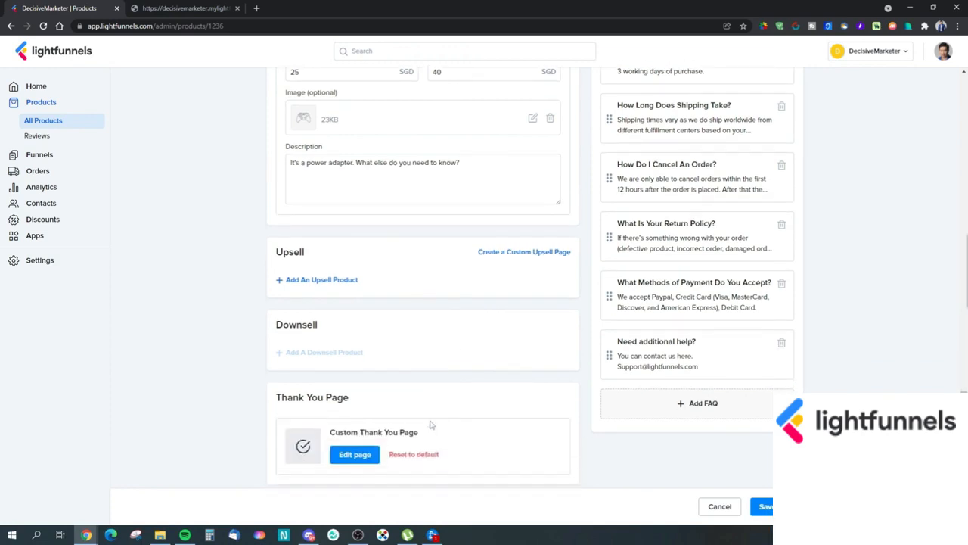
# Open the custom thank you page in the page editor, review its sections, and return to the product settings
pyautogui.click(356, 454)
pyautogui.scroll(-3, 578, 406)
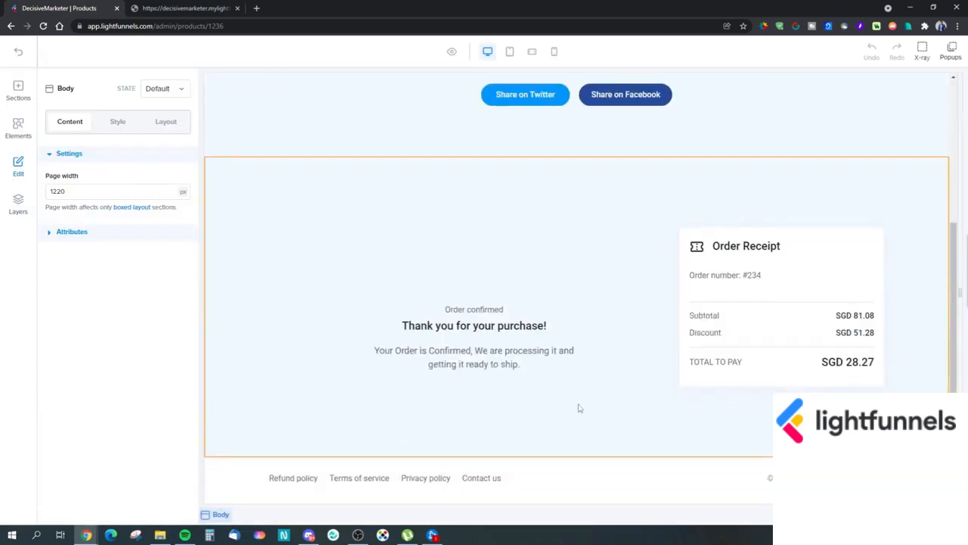
pyautogui.scroll(3, 579, 406)
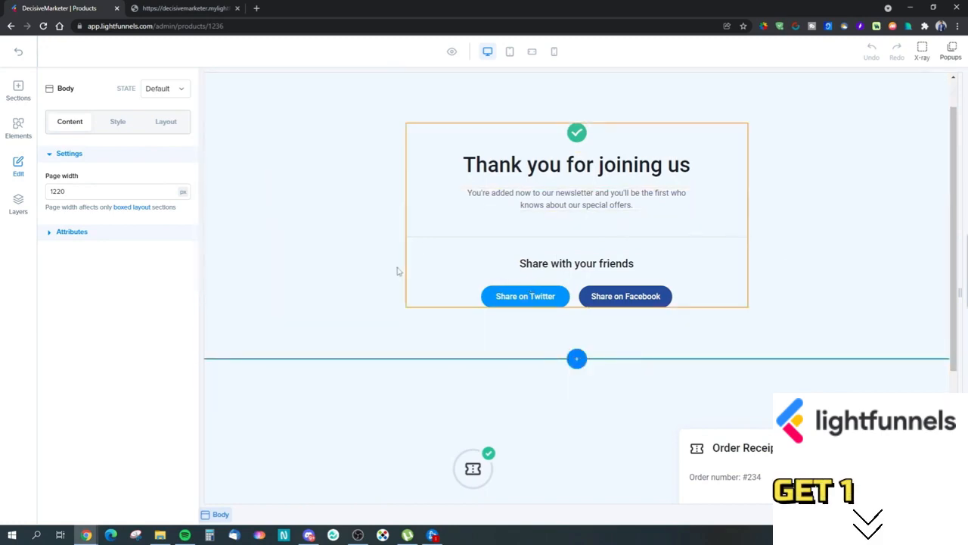
pyautogui.scroll(2, 398, 270)
pyautogui.click(19, 52)
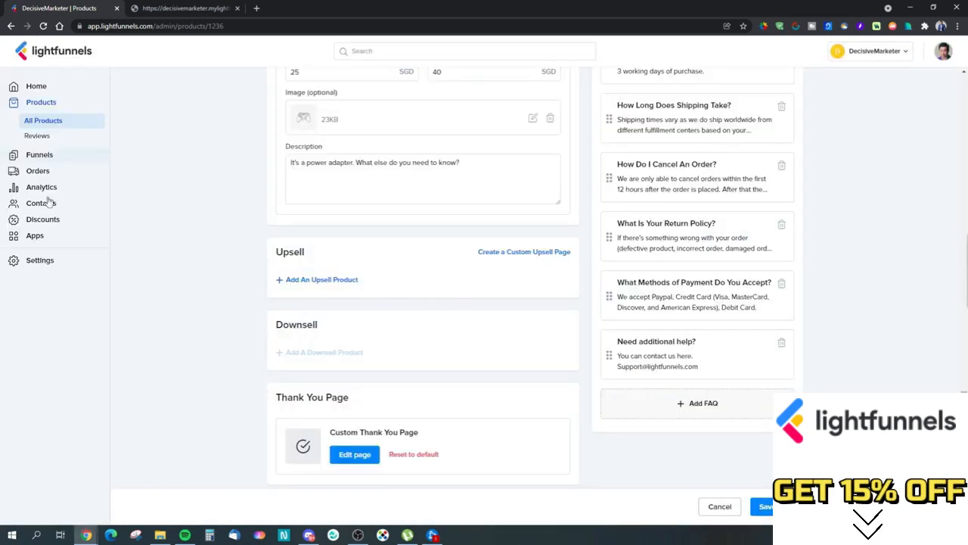
# Stay on the product settings when leaving for Funnels and save the product changes
pyautogui.click(34, 158)
pyautogui.click(572, 82)
pyautogui.click(763, 507)
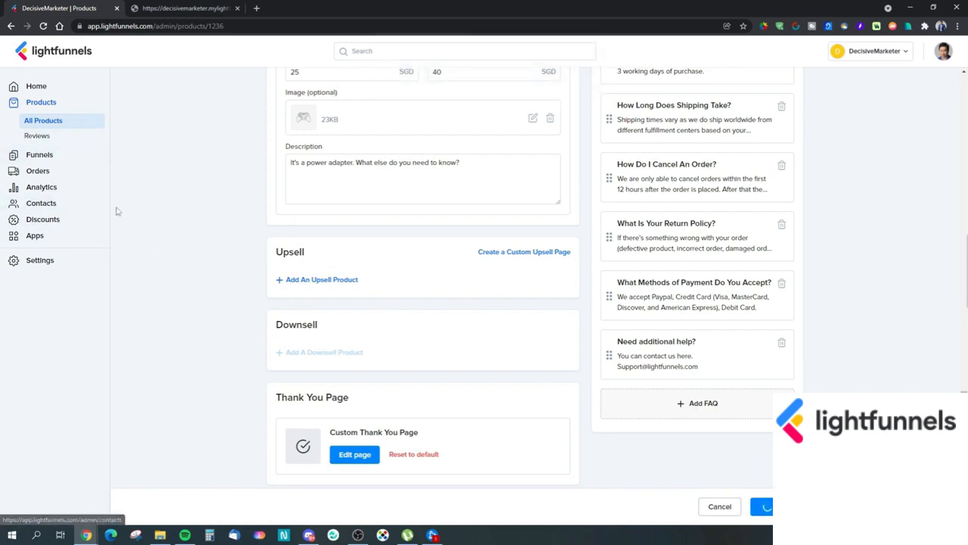
# Visit the funnels list and view the product Reviews page
pyautogui.click(52, 155)
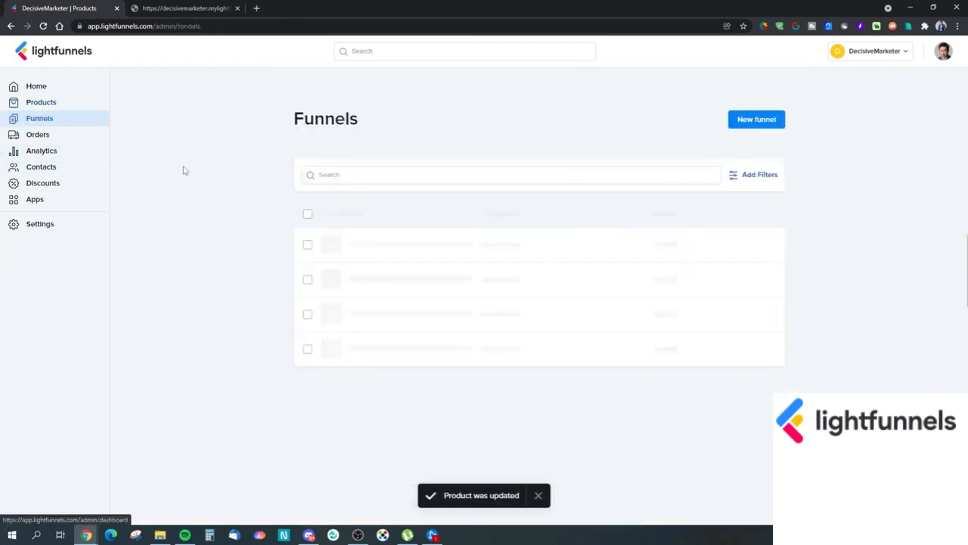
pyautogui.click(76, 108)
pyautogui.click(50, 136)
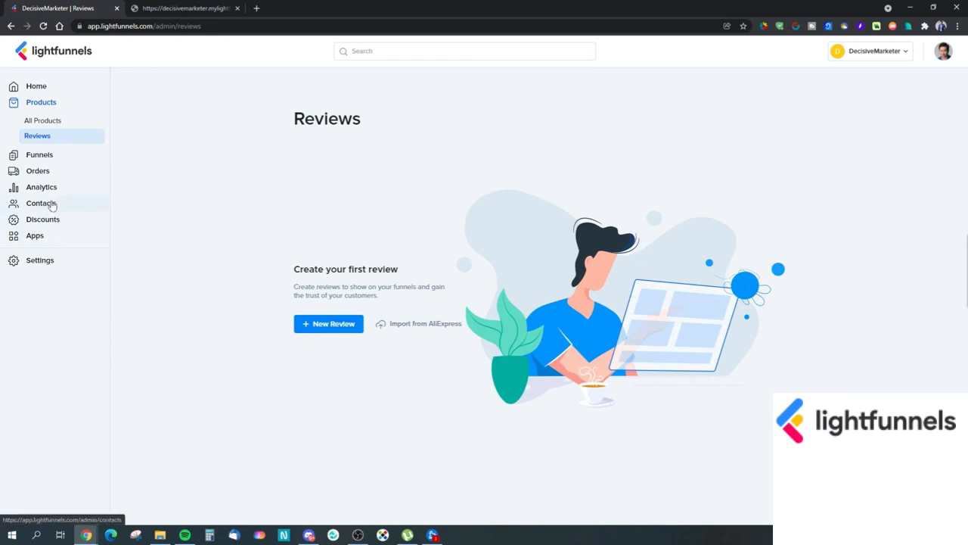
# Open the gulikitdock funnel, look through its funnel settings, and go back to the funnels list
pyautogui.click(65, 156)
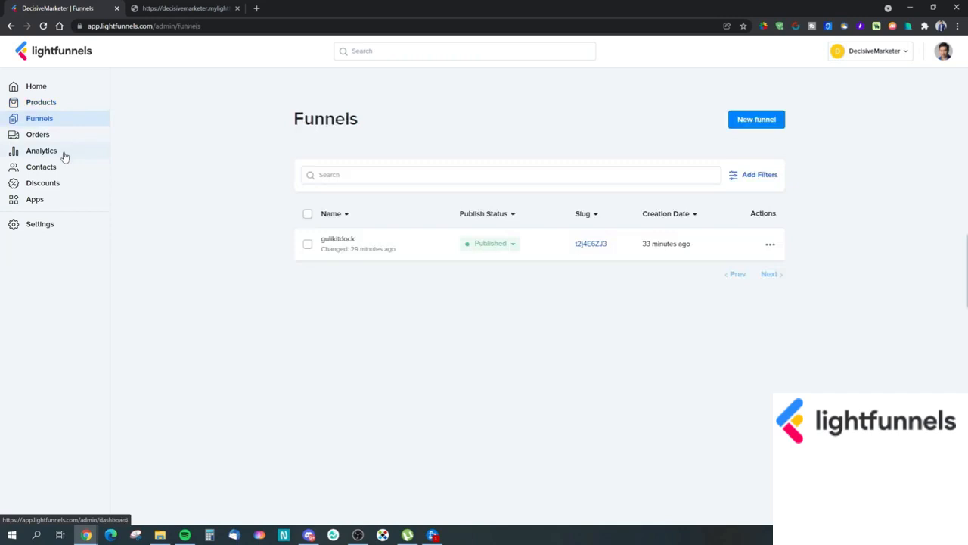
pyautogui.click(398, 251)
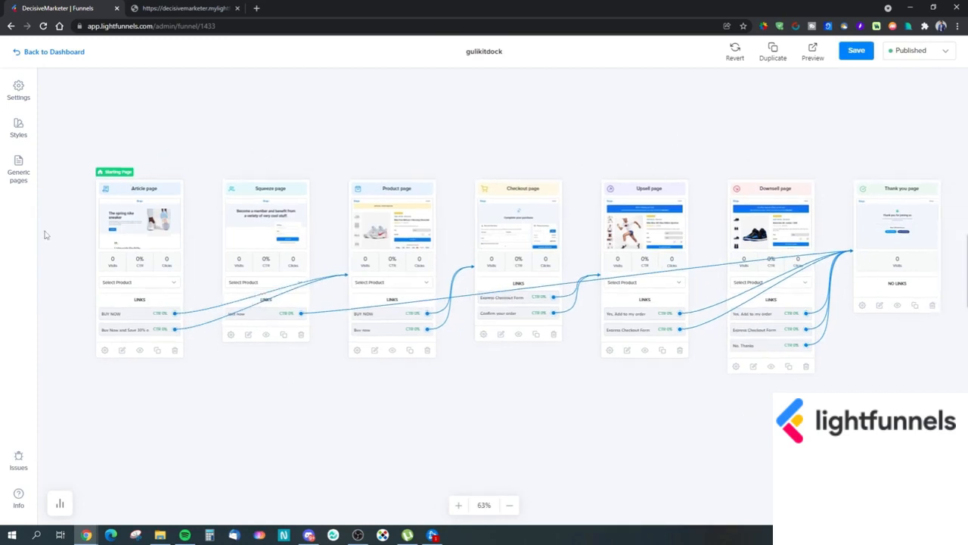
pyautogui.click(18, 90)
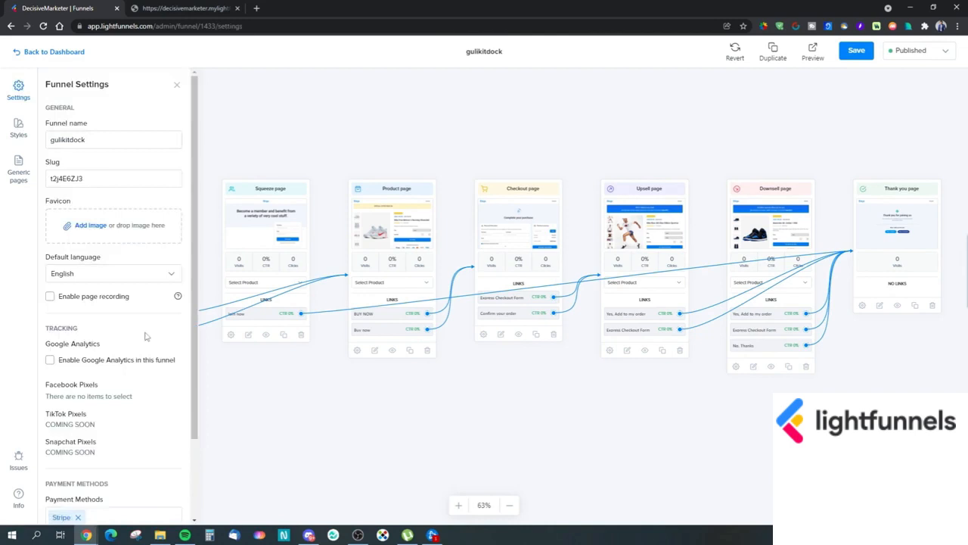
pyautogui.scroll(-3, 146, 337)
pyautogui.scroll(3, 139, 333)
pyautogui.click(29, 53)
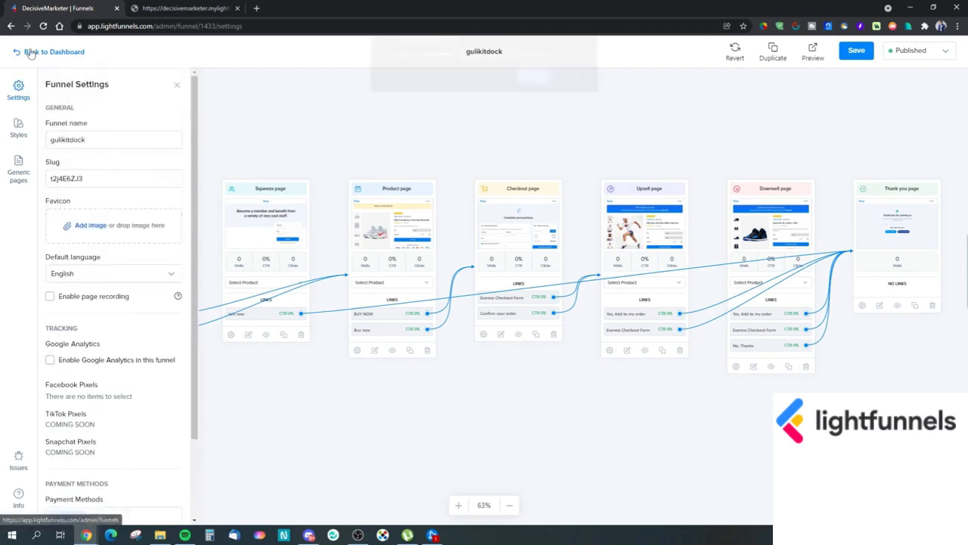
pyautogui.click(534, 88)
# Start a new funnel, browse the available templates, and open the preview of the Kitchen template
pyautogui.click(757, 119)
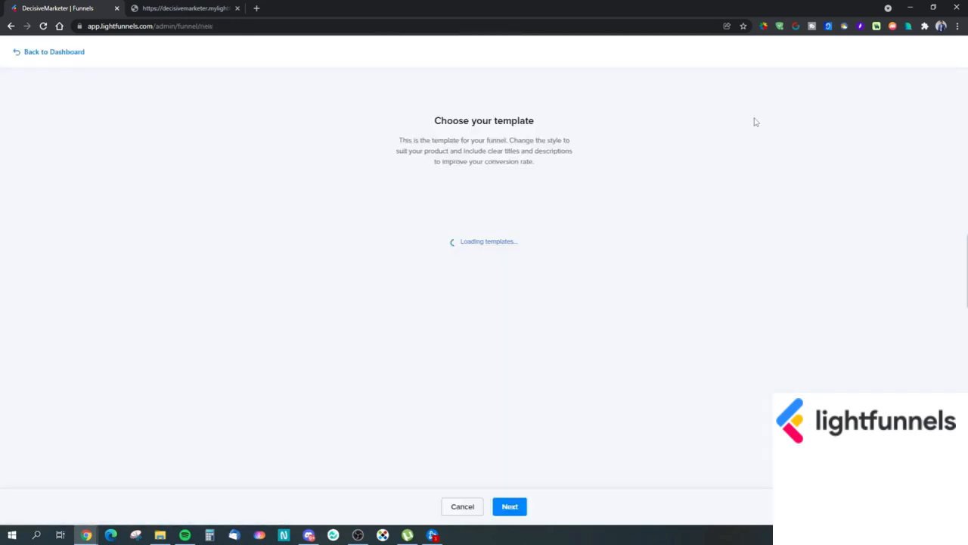
pyautogui.scroll(-4, 431, 242)
pyautogui.click(401, 423)
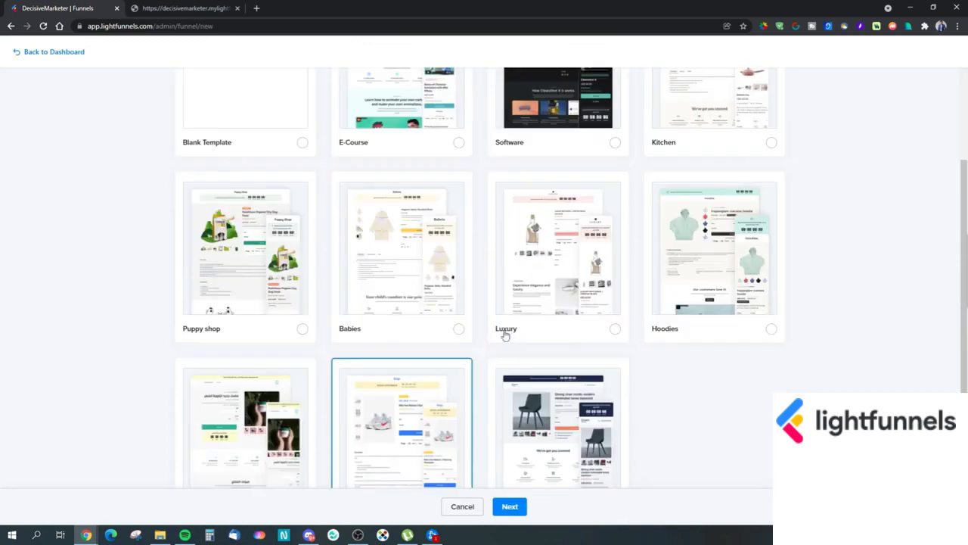
pyautogui.scroll(4, 323, 303)
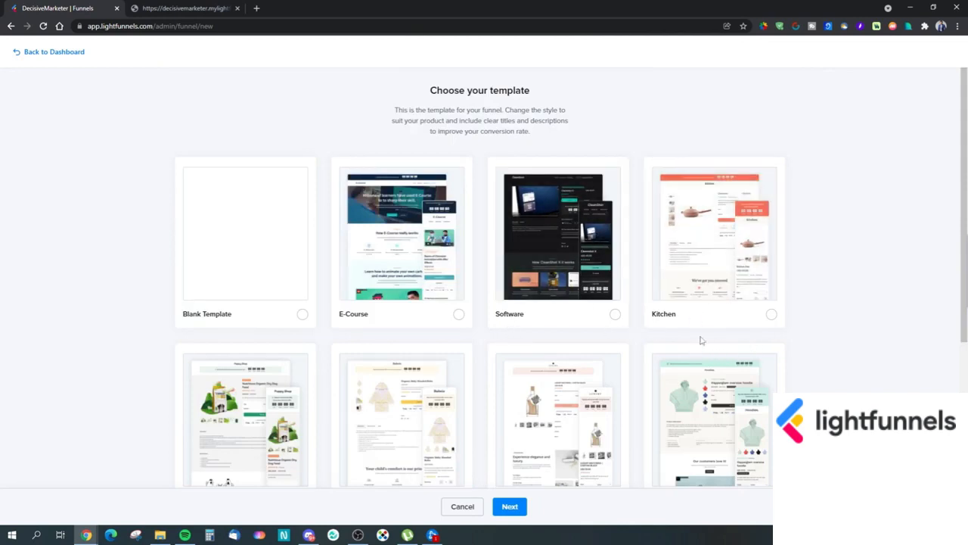
pyautogui.click(715, 239)
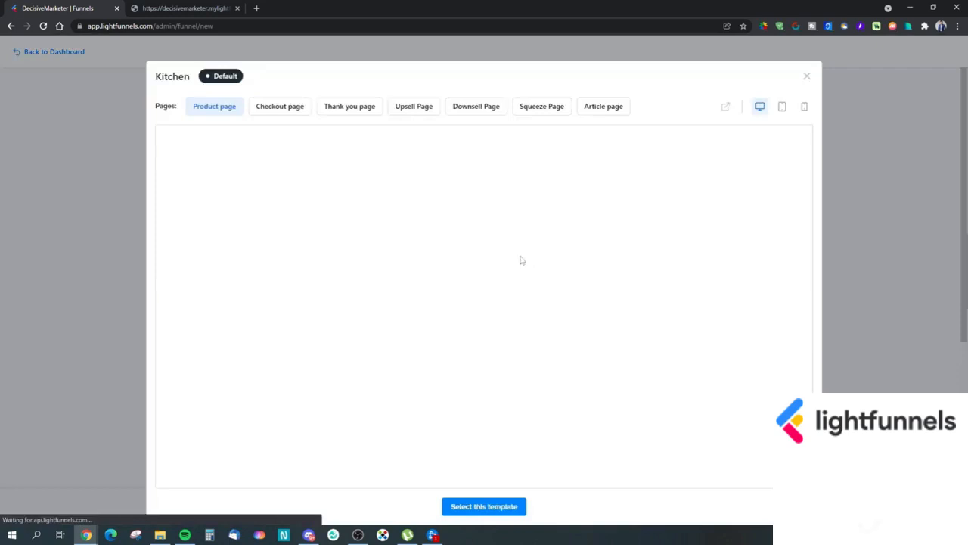
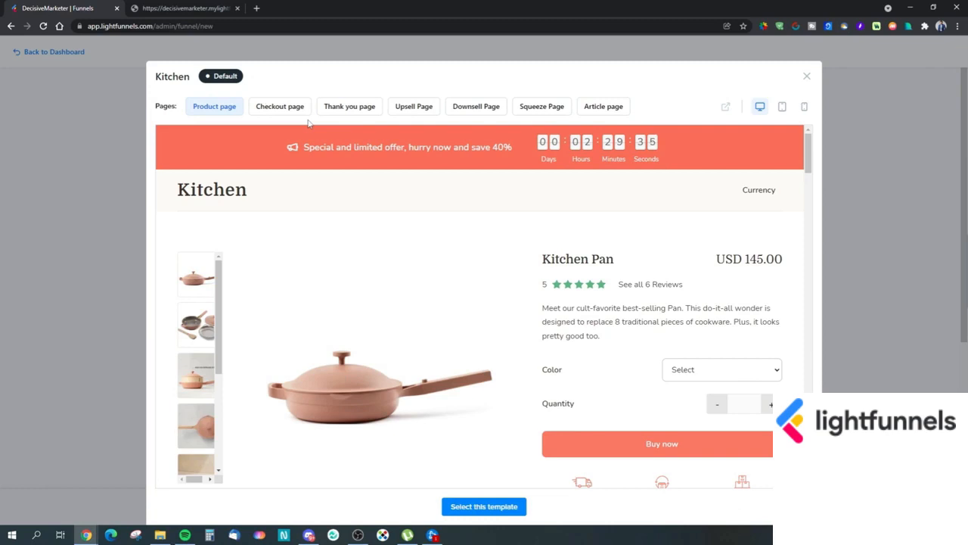
# Preview the Kitchen template's checkout page and compare it with its product page
pyautogui.click(261, 106)
pyautogui.scroll(-2, 452, 255)
pyautogui.scroll(2, 451, 255)
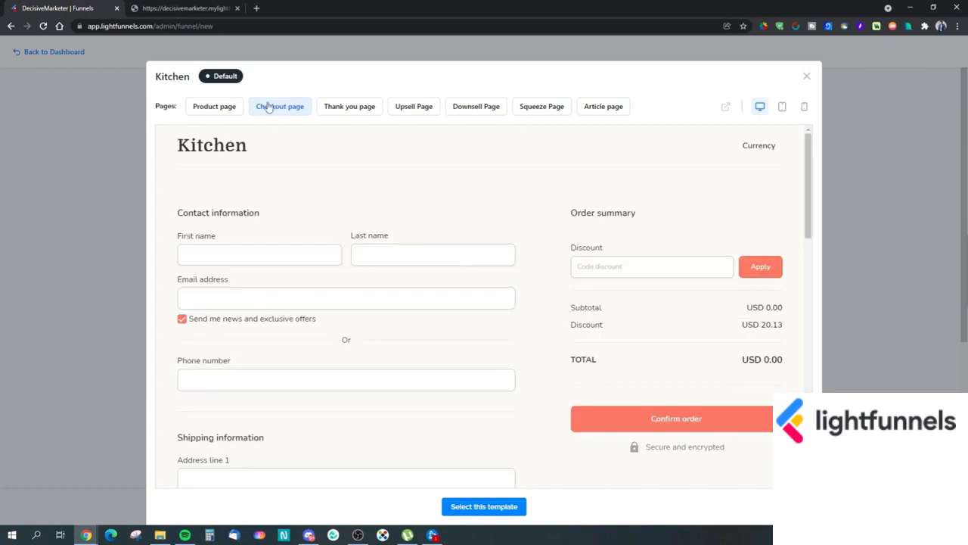
pyautogui.click(214, 108)
pyautogui.click(296, 105)
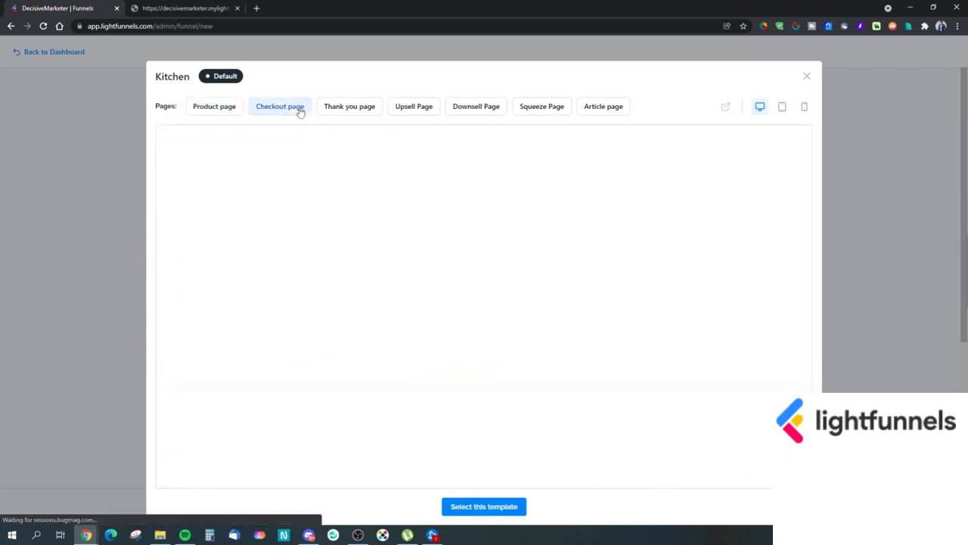
# Preview the Kitchen template's thank you, upsell, downsell, squeeze and article pages
pyautogui.click(337, 109)
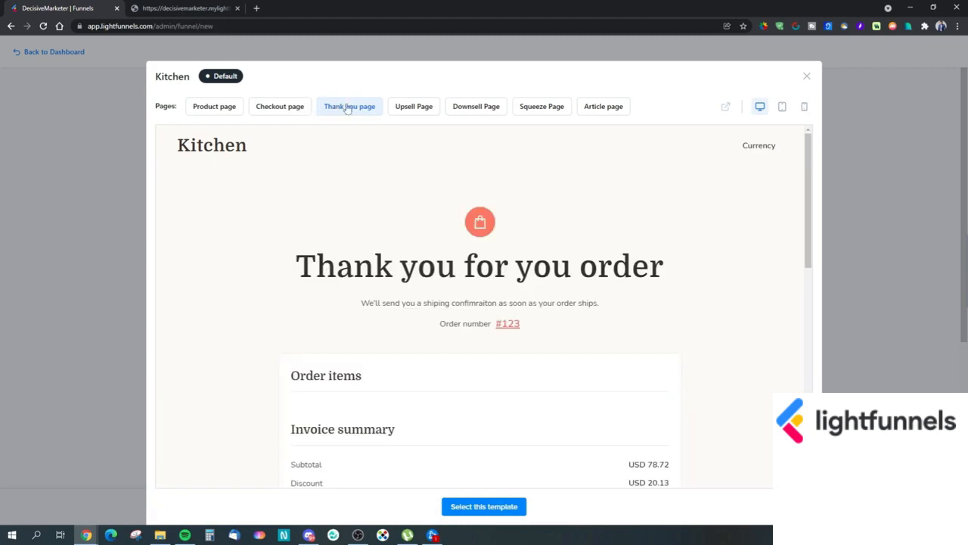
pyautogui.click(416, 110)
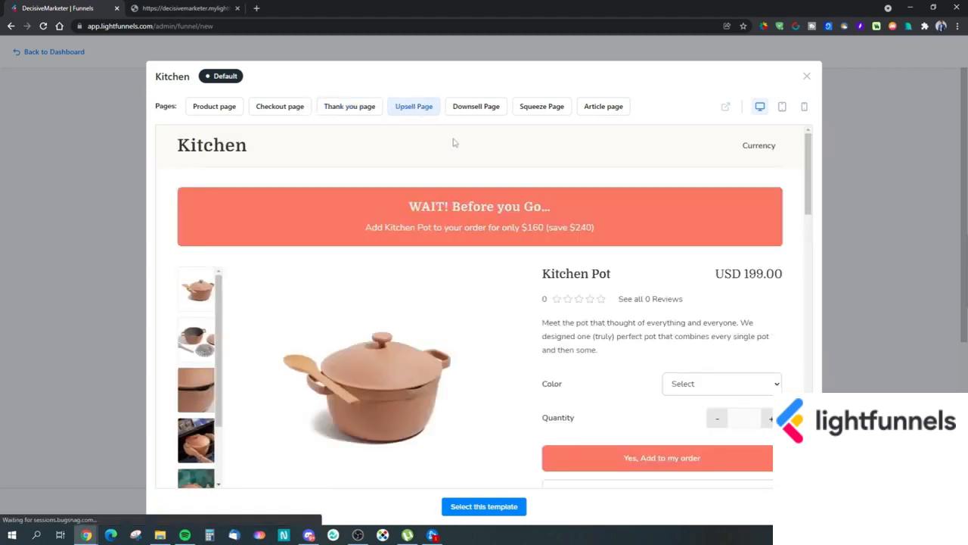
pyautogui.click(454, 106)
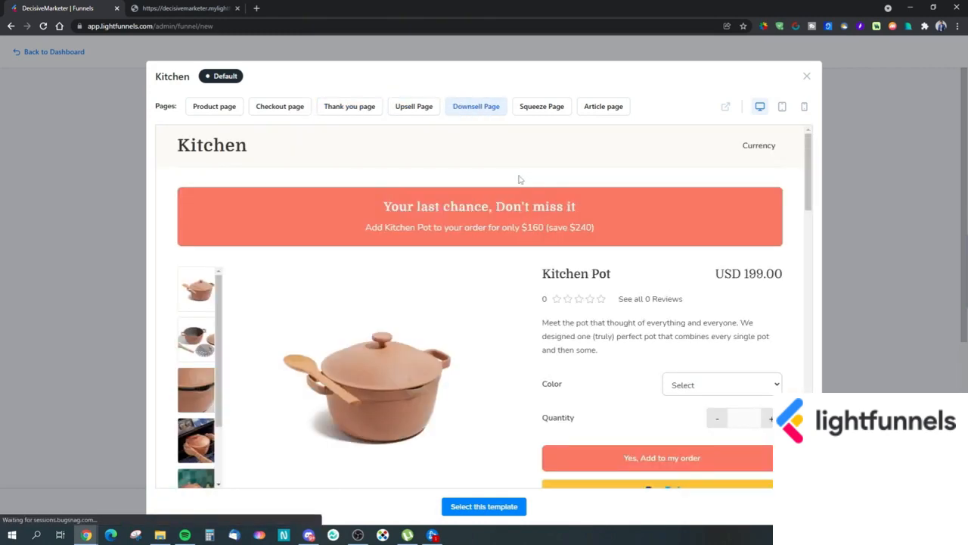
pyautogui.click(522, 109)
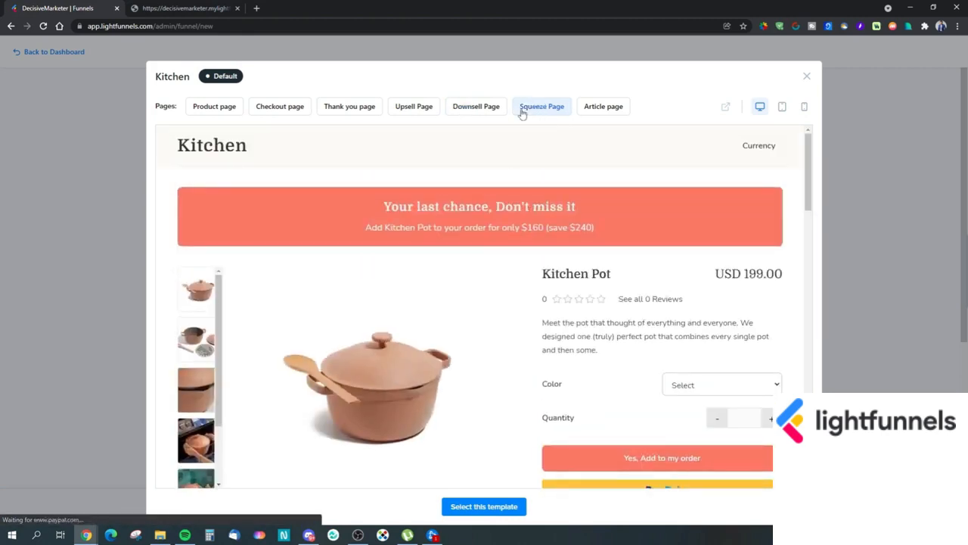
pyautogui.scroll(-2, 568, 177)
pyautogui.scroll(1, 569, 177)
pyautogui.click(601, 106)
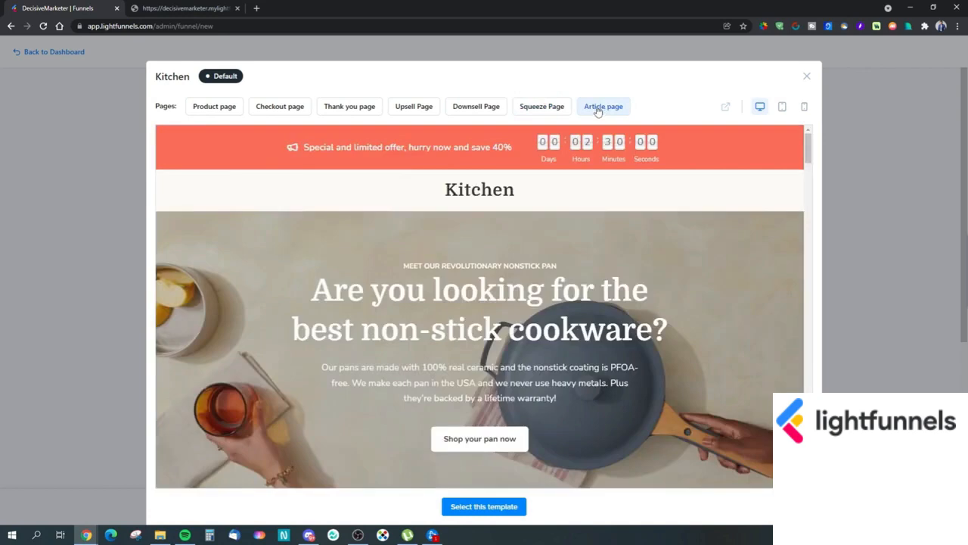
pyautogui.click(539, 110)
pyautogui.click(592, 111)
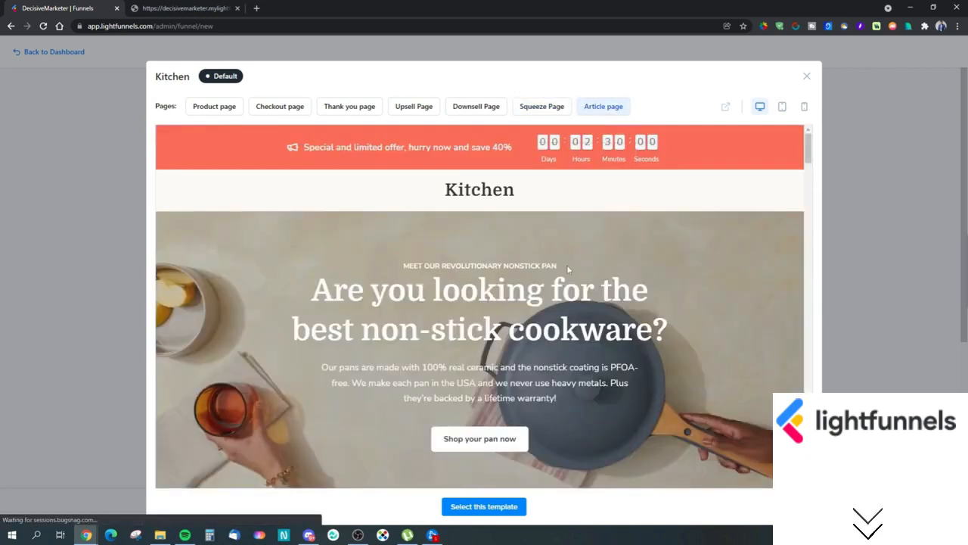
# Look through the sections of the Kitchen template's article page in the preview
pyautogui.scroll(-6, 566, 265)
pyautogui.scroll(-3, 564, 266)
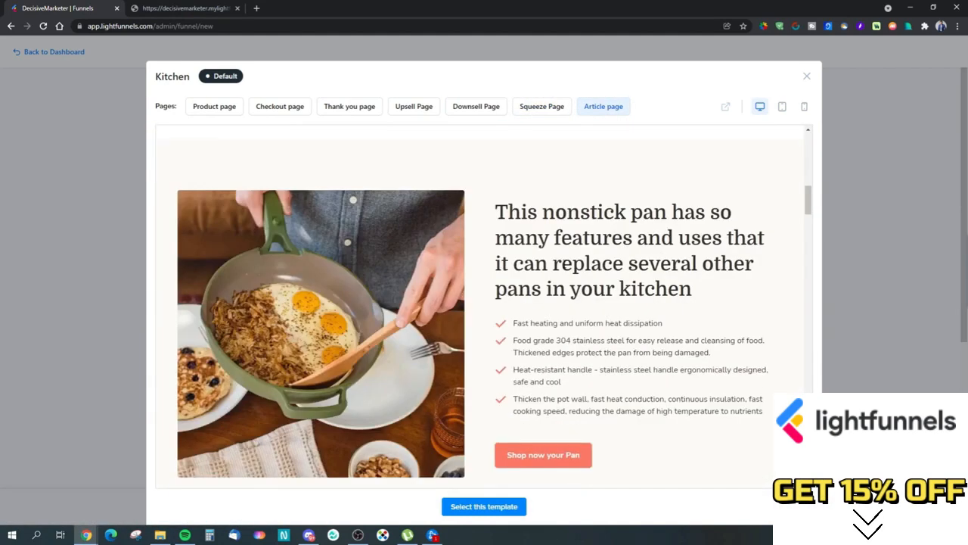
pyautogui.scroll(-6, 652, 271)
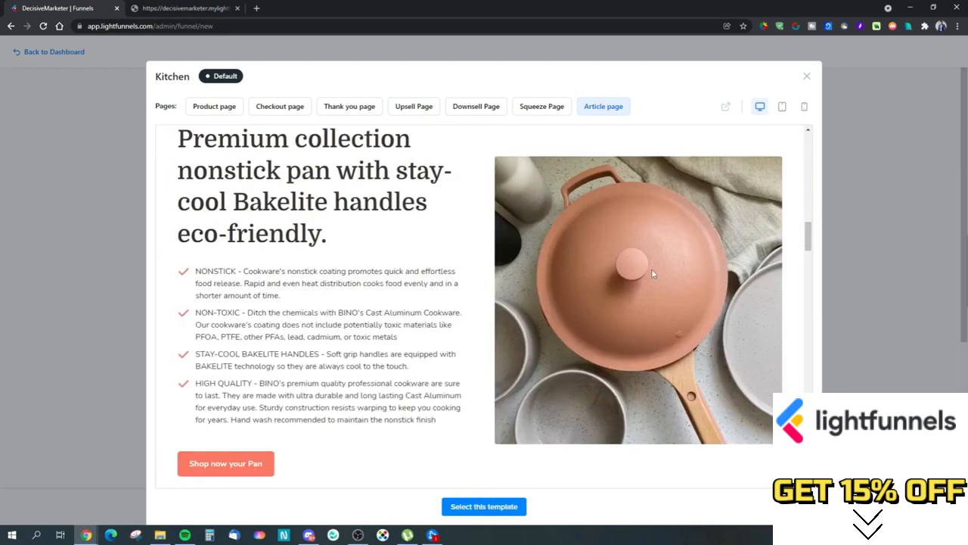
pyautogui.scroll(3, 654, 274)
pyautogui.scroll(10, 651, 271)
pyautogui.scroll(-2, 569, 263)
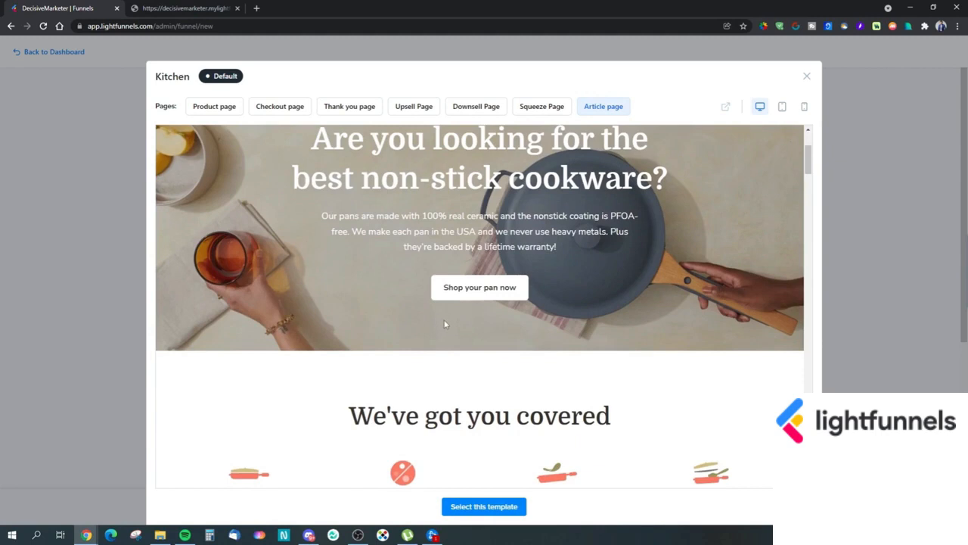
# Review the Kitchen template's squeeze, product, checkout, upsell, downsell and thank you pages
pyautogui.click(537, 112)
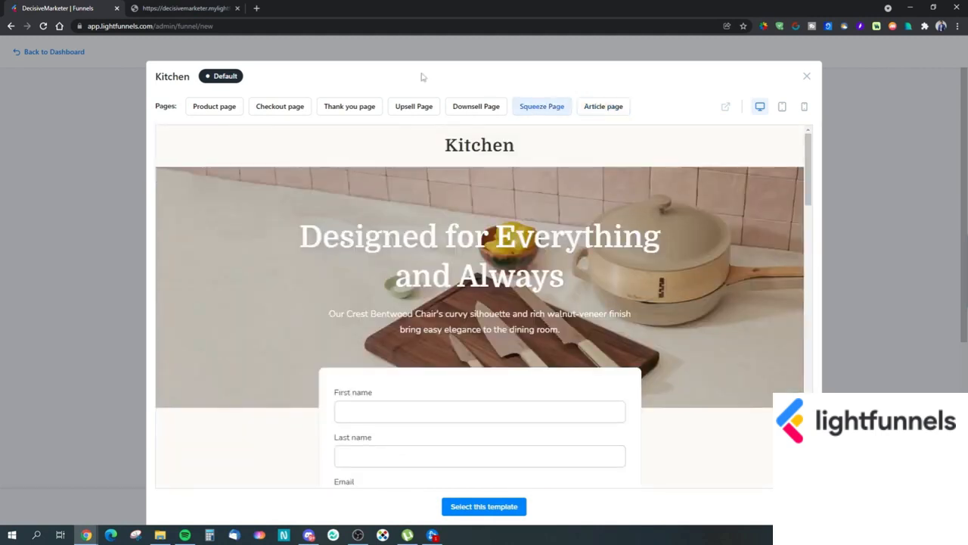
pyautogui.click(239, 108)
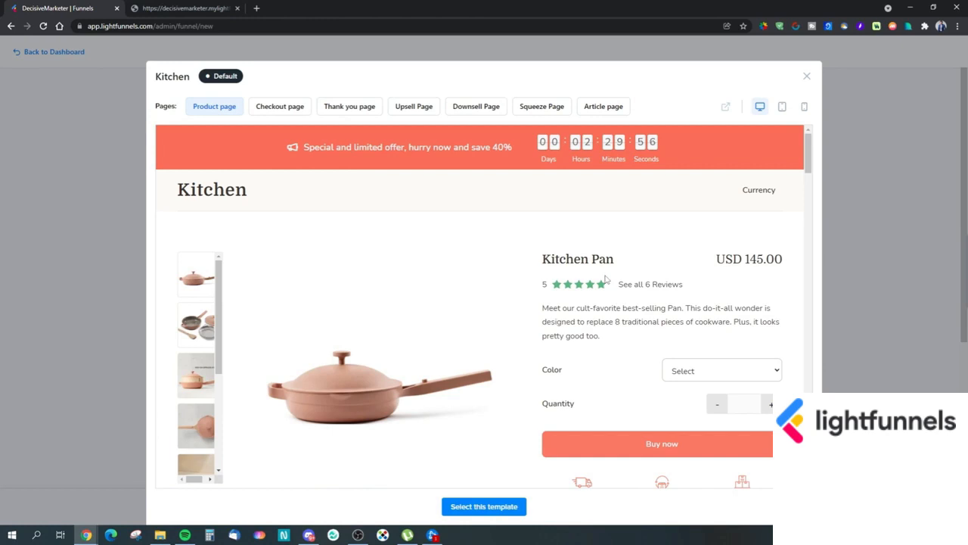
pyautogui.click(292, 108)
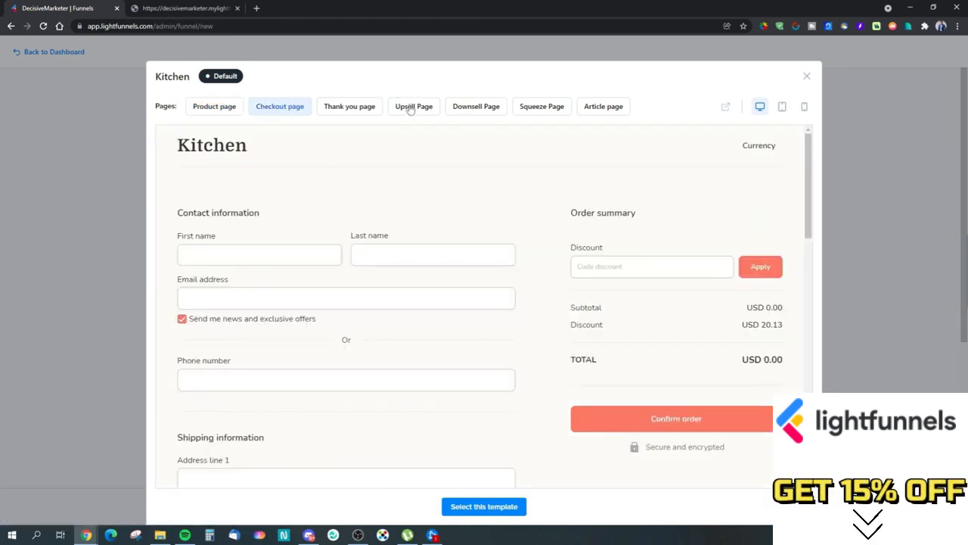
pyautogui.click(409, 109)
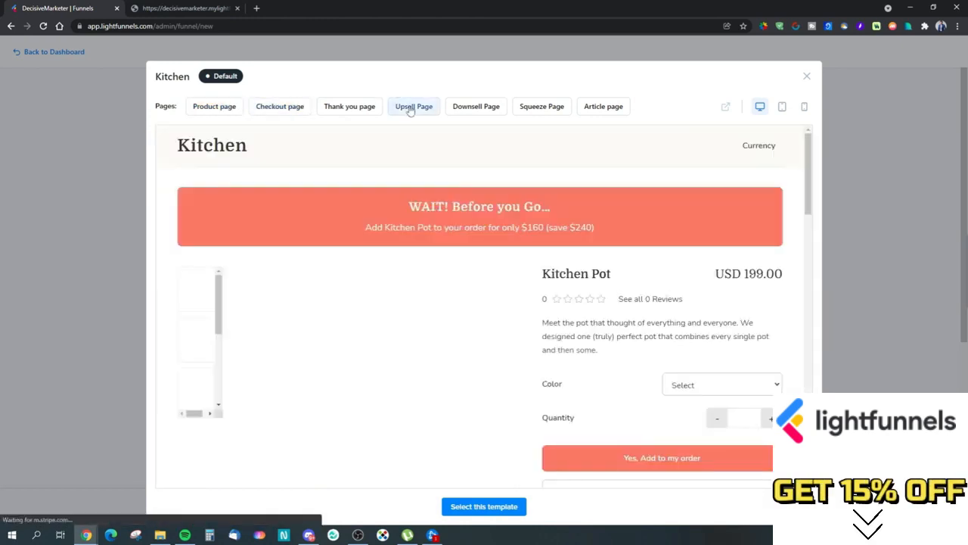
pyautogui.click(461, 109)
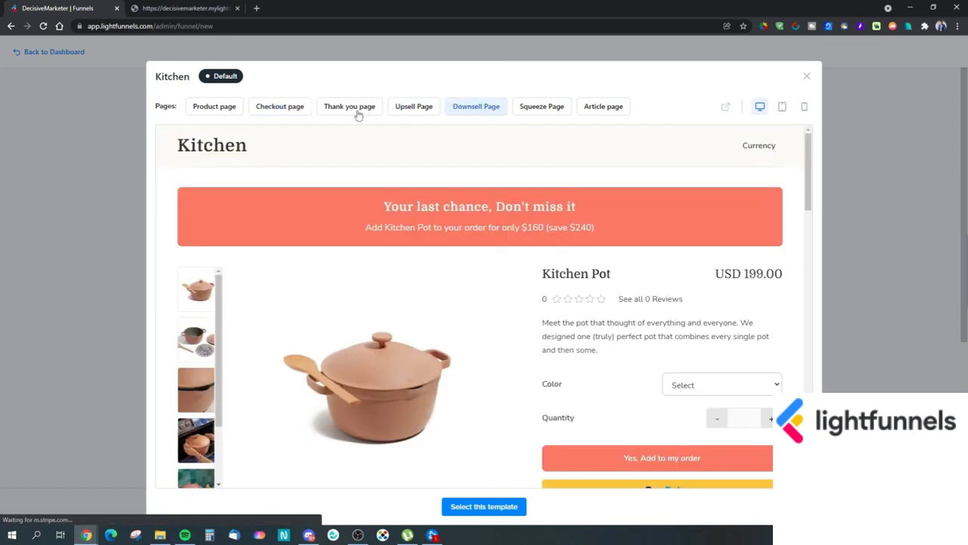
pyautogui.click(358, 112)
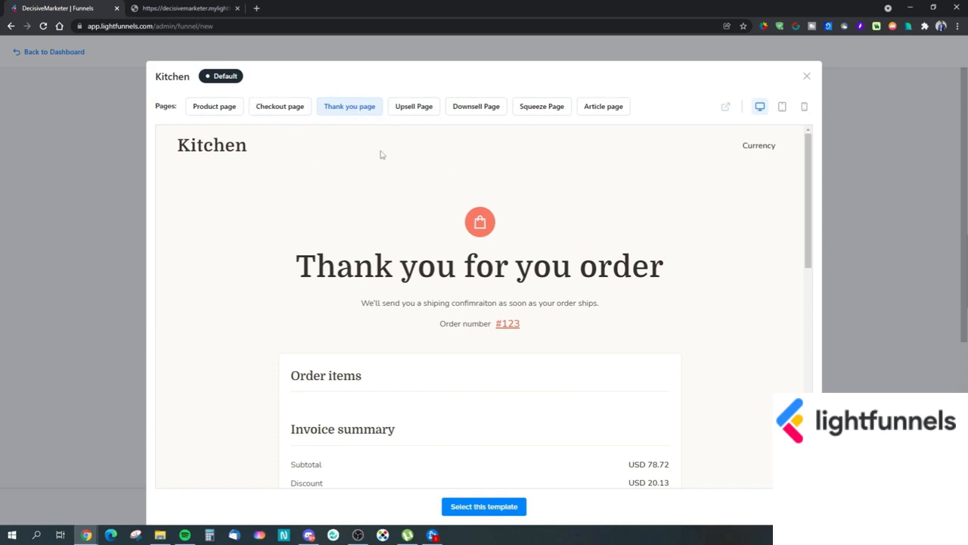
# Preview all Kitchen template pages in order from product to article, and check the article page in mobile and desktop views
pyautogui.click(217, 105)
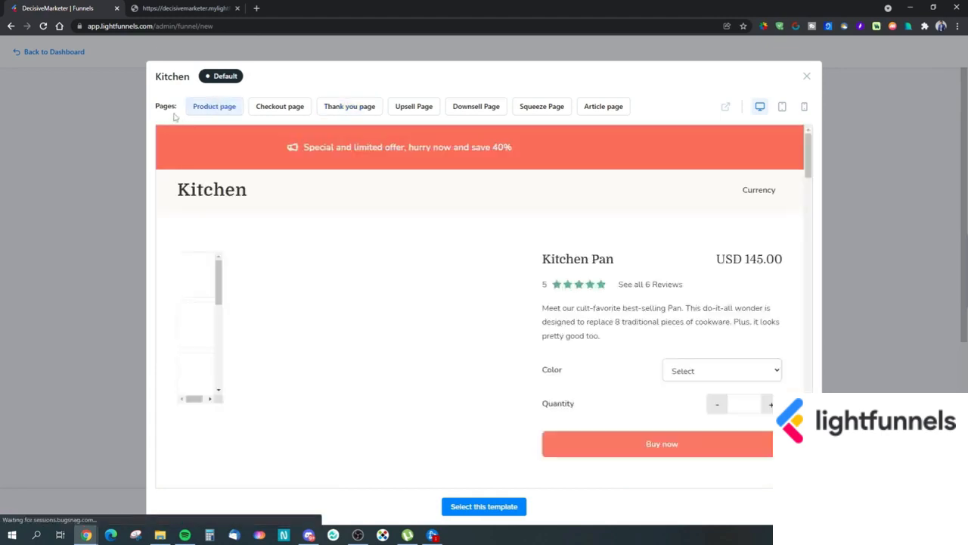
pyautogui.click(256, 111)
pyautogui.click(340, 104)
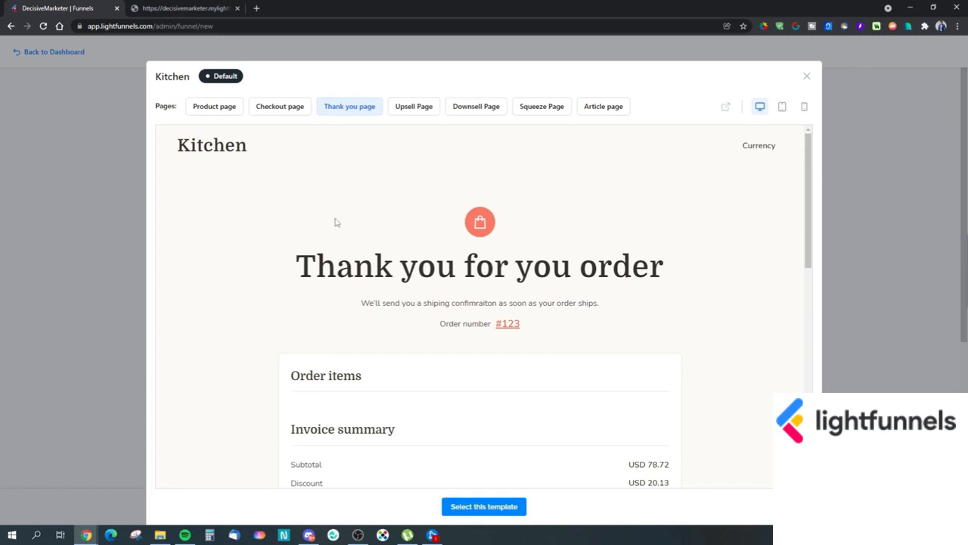
pyautogui.click(411, 113)
pyautogui.click(467, 112)
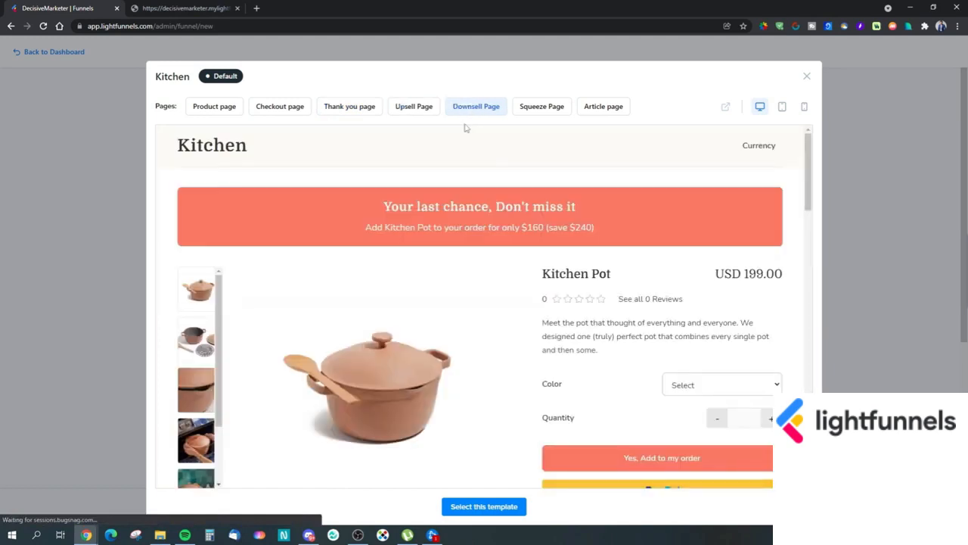
pyautogui.click(546, 111)
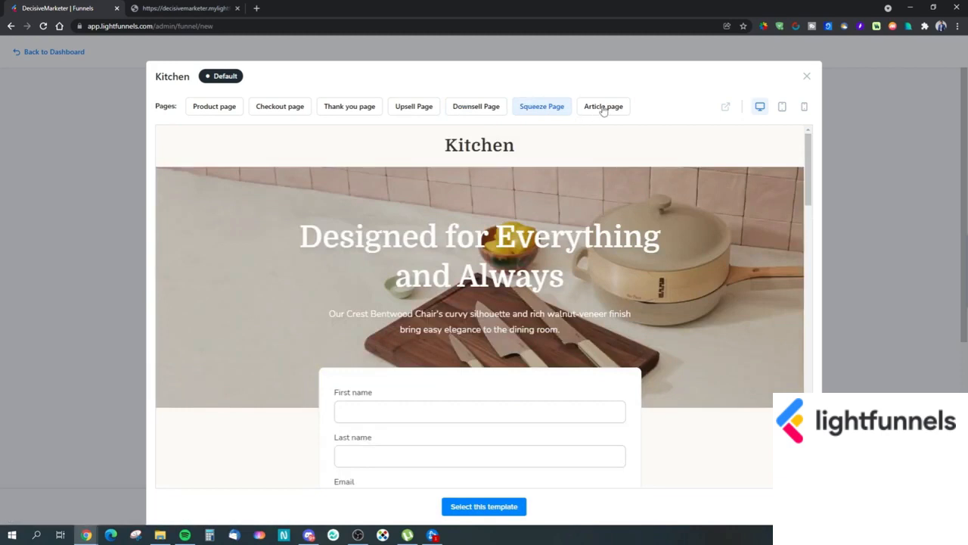
pyautogui.click(603, 112)
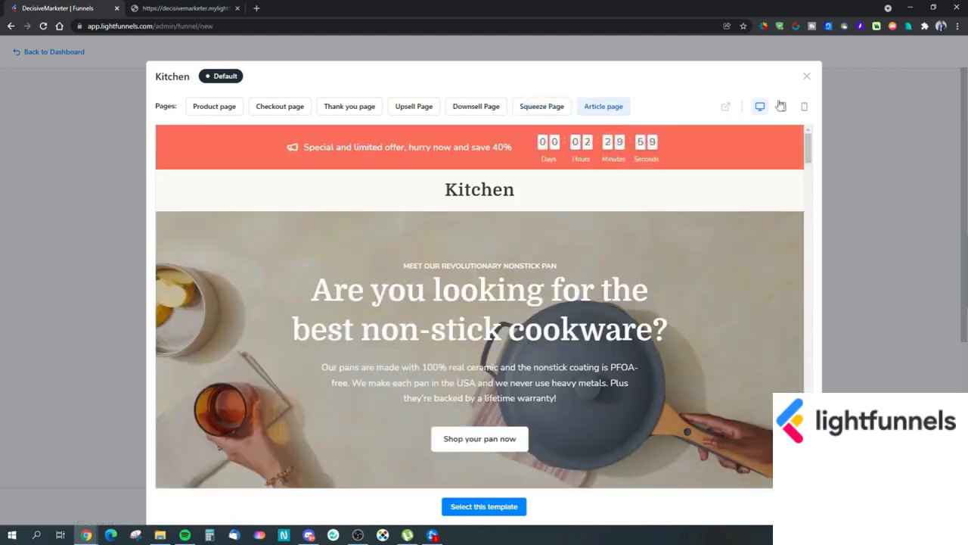
pyautogui.click(805, 107)
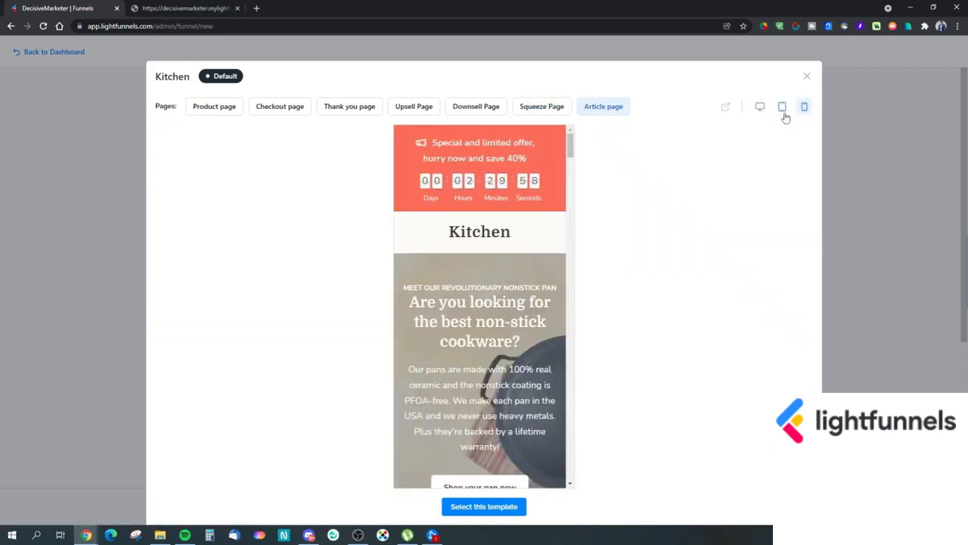
pyautogui.click(759, 107)
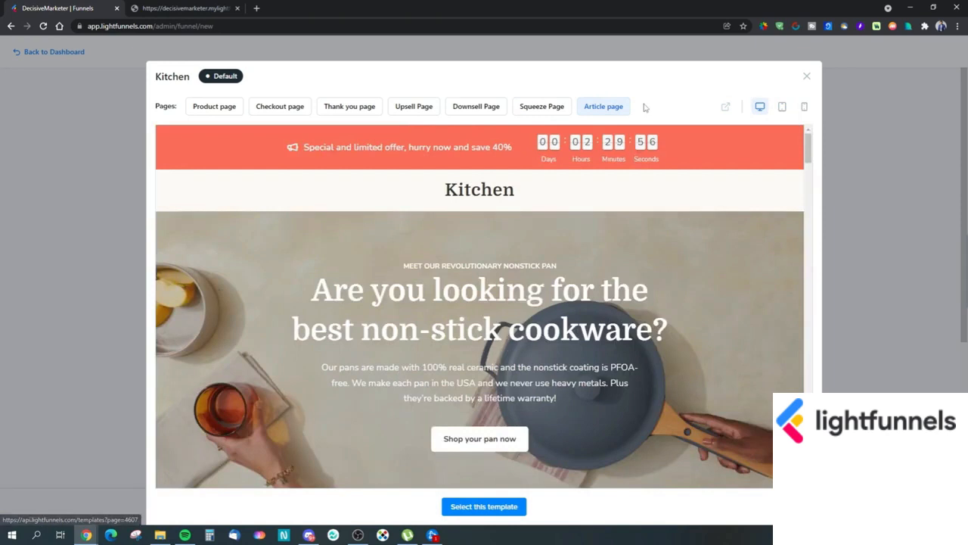
# Select the Kitchen template for the new funnel and continue to the funnel page selection
pyautogui.click(806, 75)
pyautogui.click(657, 263)
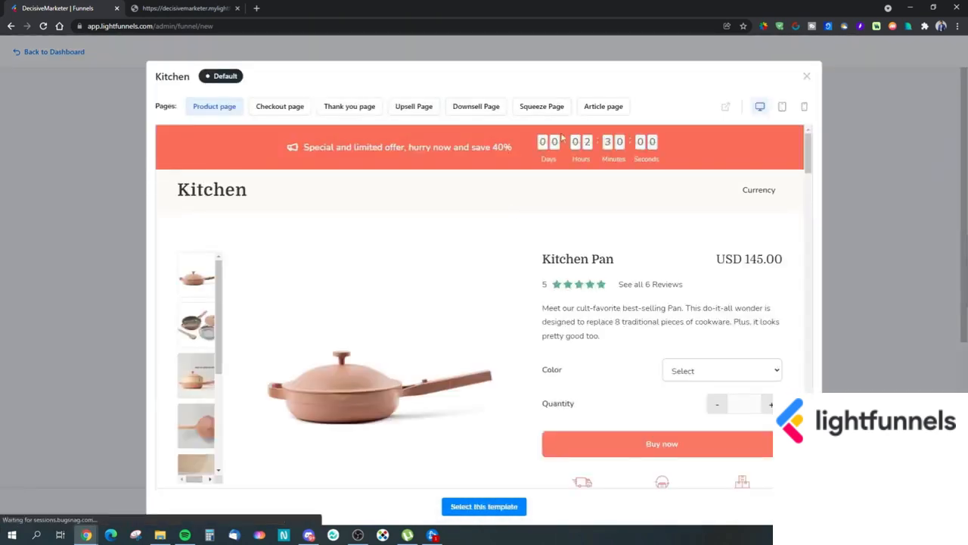
pyautogui.click(484, 506)
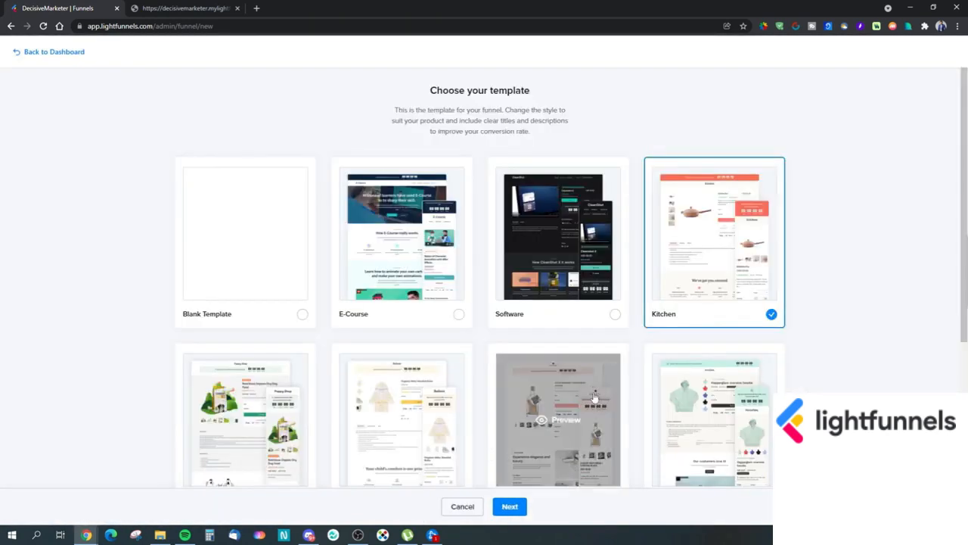
pyautogui.click(513, 508)
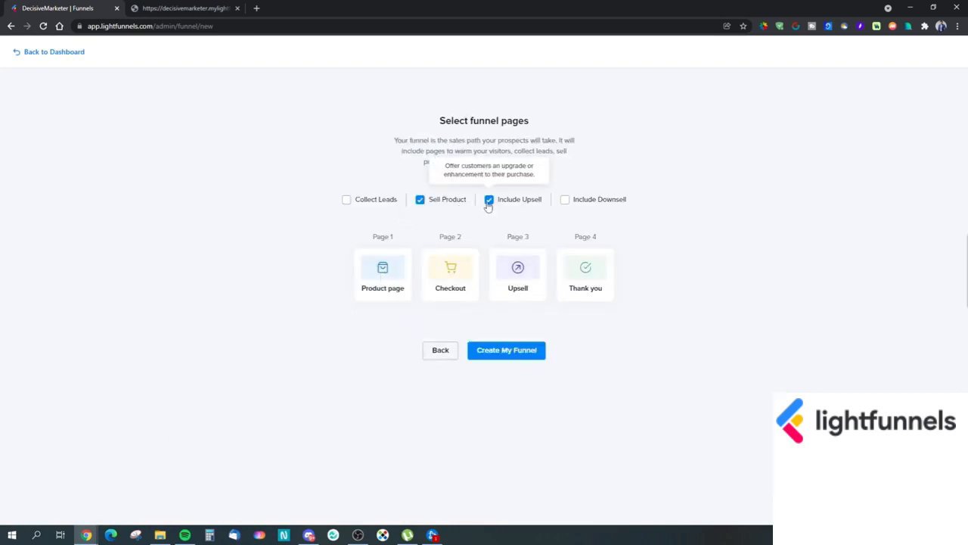
# Try Collect Leads in place of Sell Product for the funnel pages, and clear both options
pyautogui.click(422, 201)
pyautogui.click(362, 202)
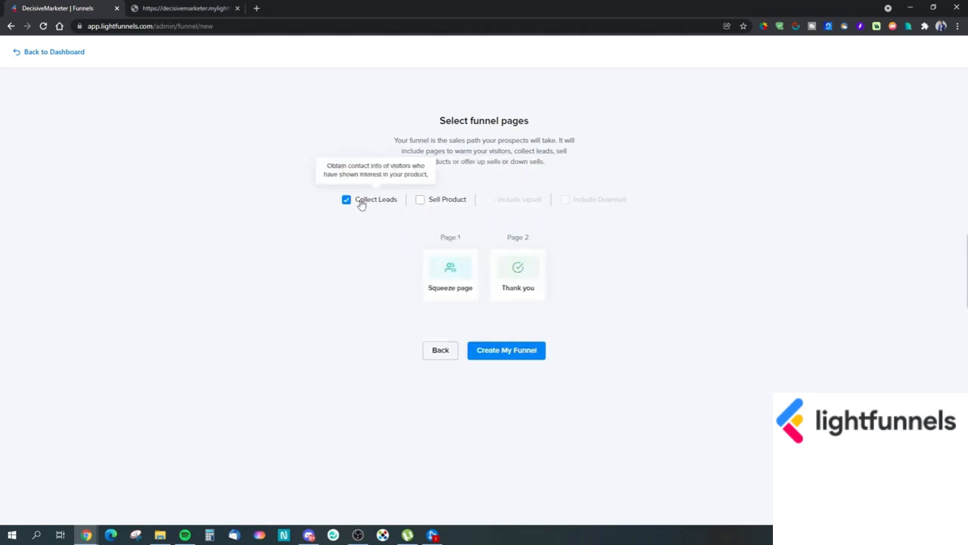
pyautogui.click(436, 205)
pyautogui.click(424, 203)
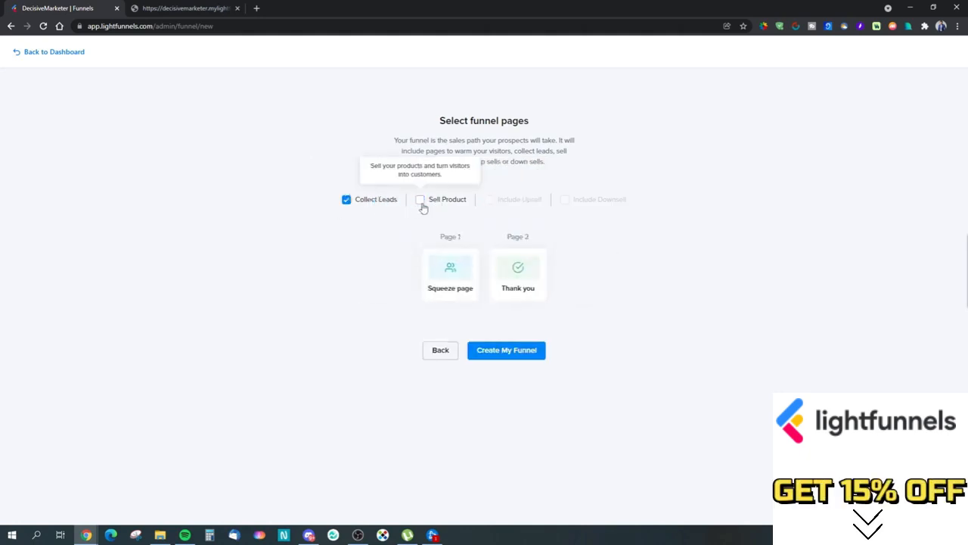
pyautogui.click(377, 202)
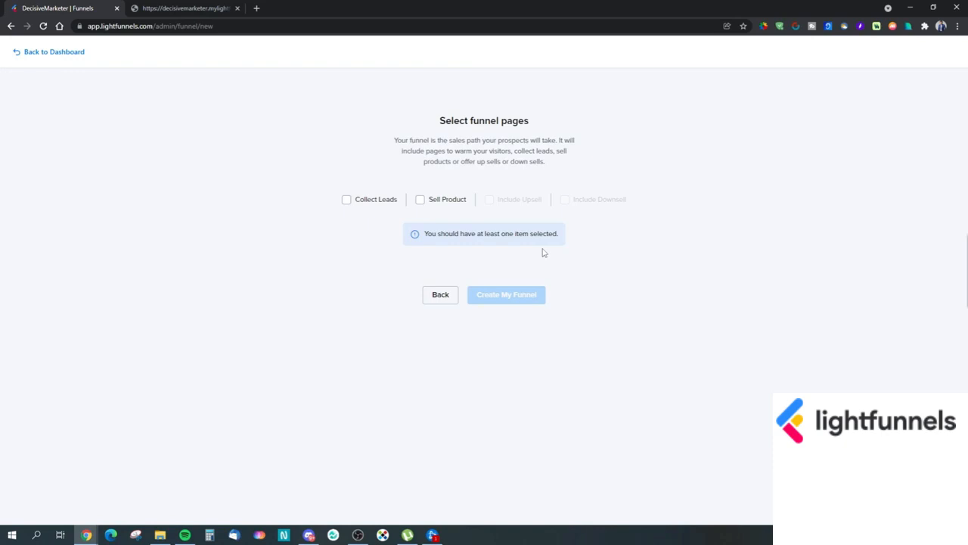
# Enable both Collect Leads and Sell Product for the new funnel's pages
pyautogui.click(350, 204)
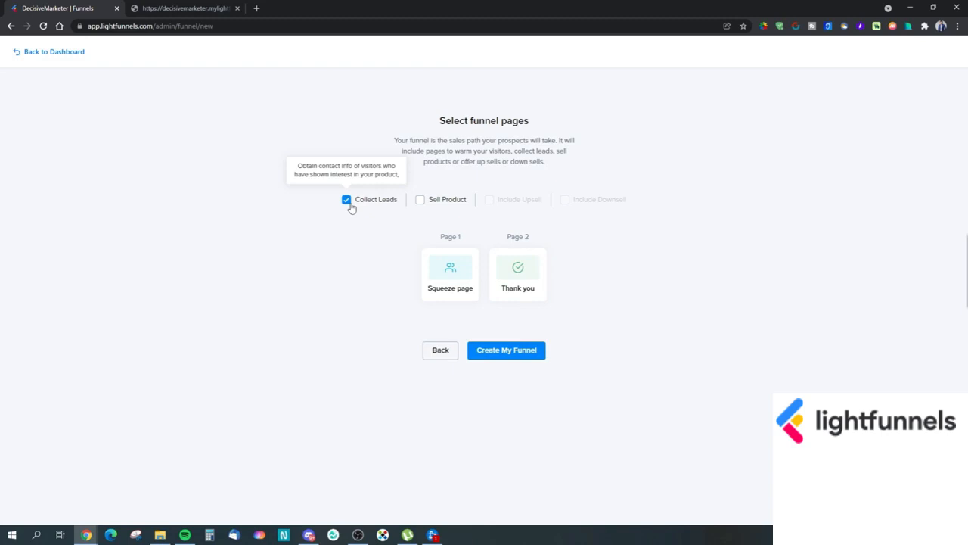
pyautogui.click(369, 203)
pyautogui.click(375, 203)
pyautogui.click(446, 206)
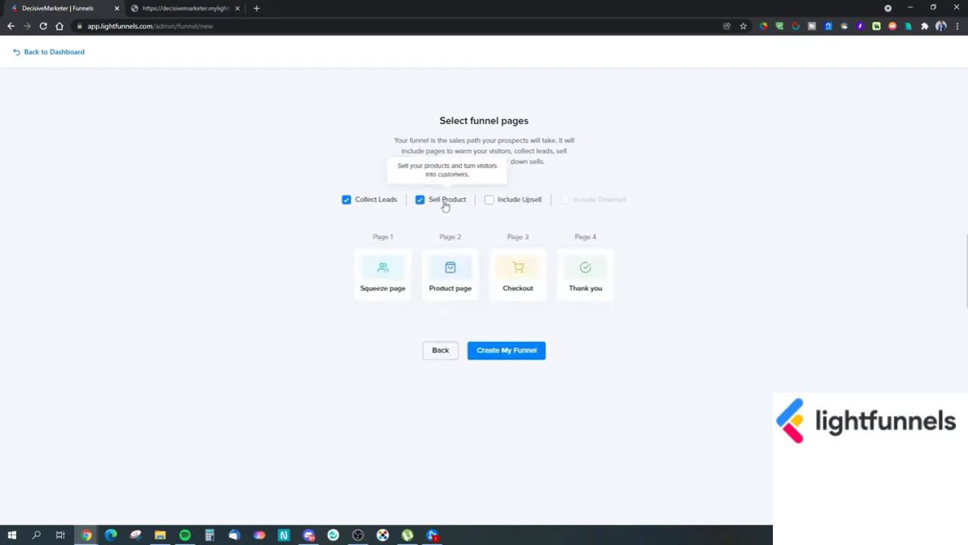
# Compare the page sequences for selling only, collecting leads only and both, ending with only Sell Product enabled
pyautogui.click(387, 201)
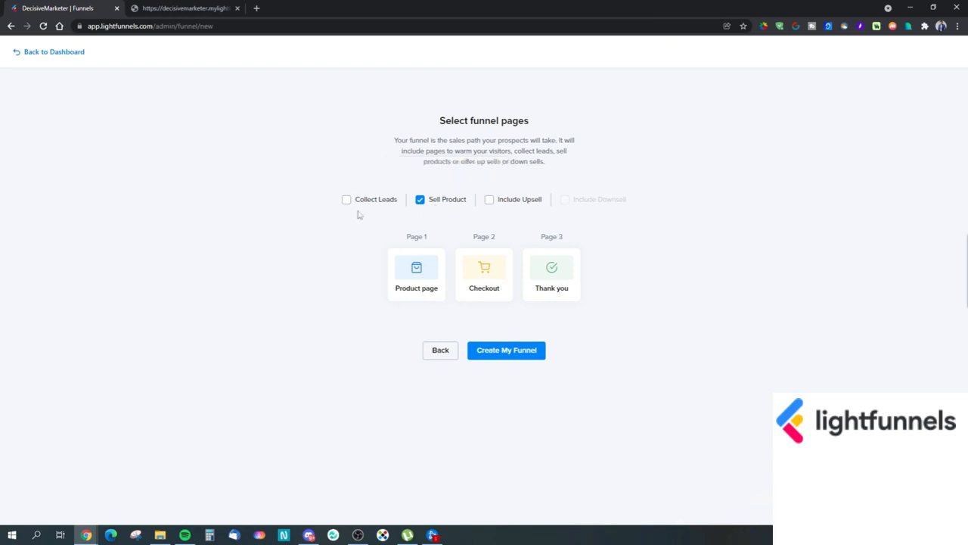
pyautogui.click(346, 199)
pyautogui.click(428, 202)
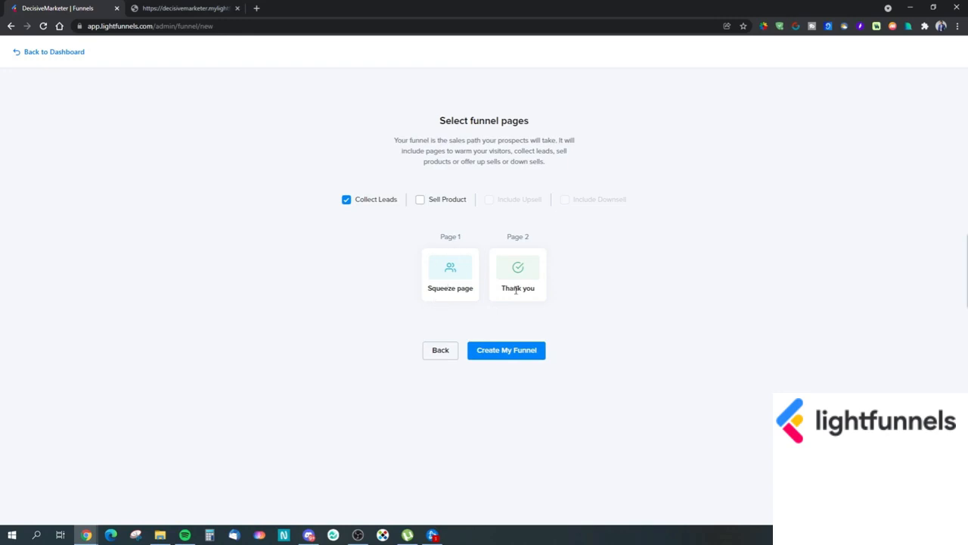
pyautogui.click(421, 199)
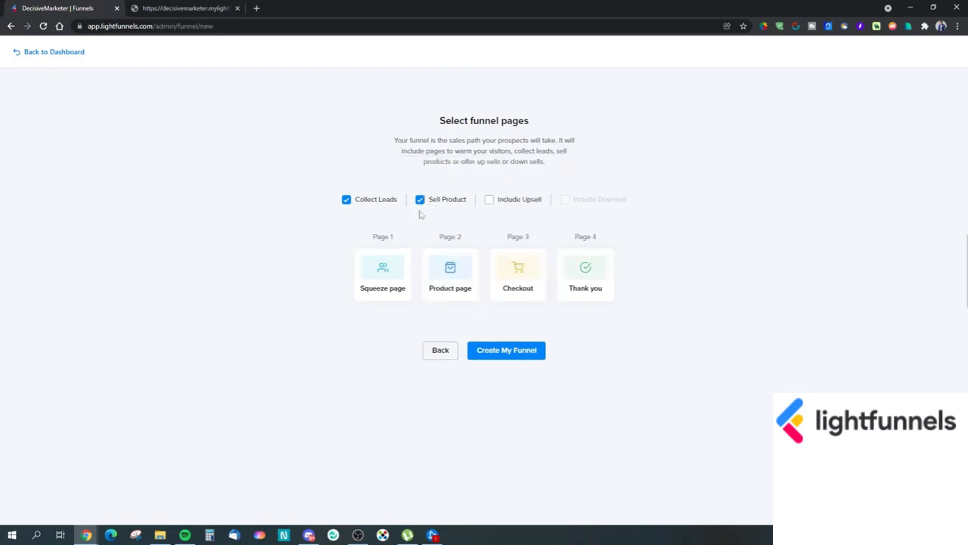
pyautogui.click(350, 201)
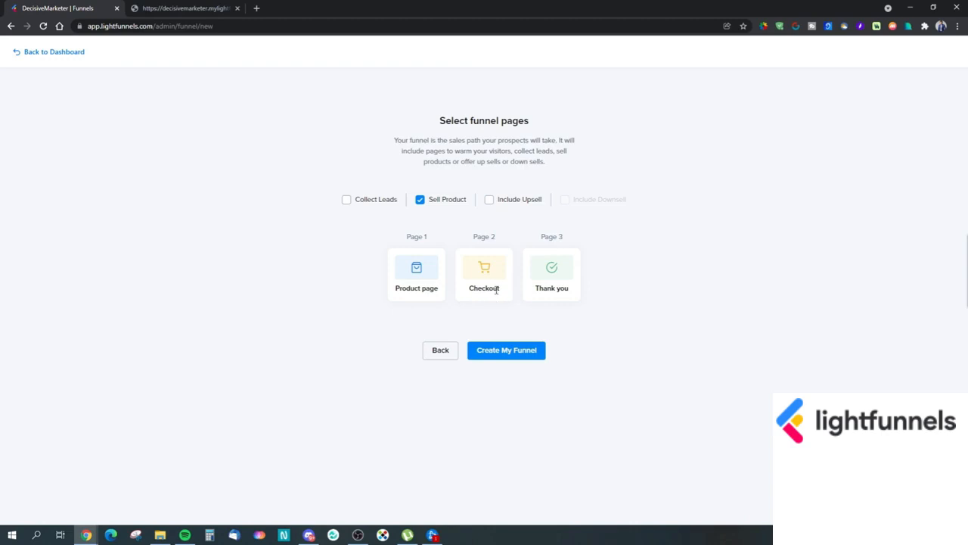
# Add the upsell, downsell and lead collection options to the new funnel's page sequence
pyautogui.click(488, 201)
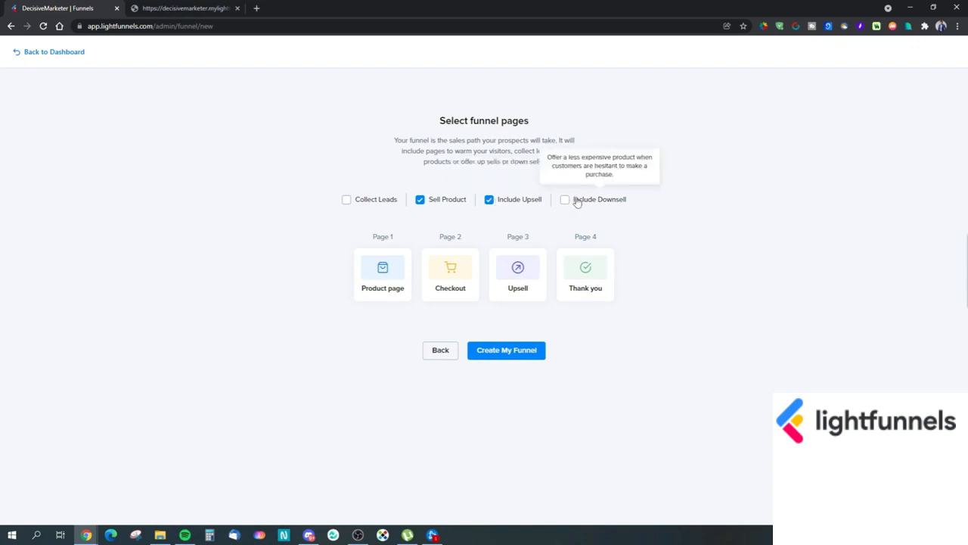
pyautogui.click(577, 202)
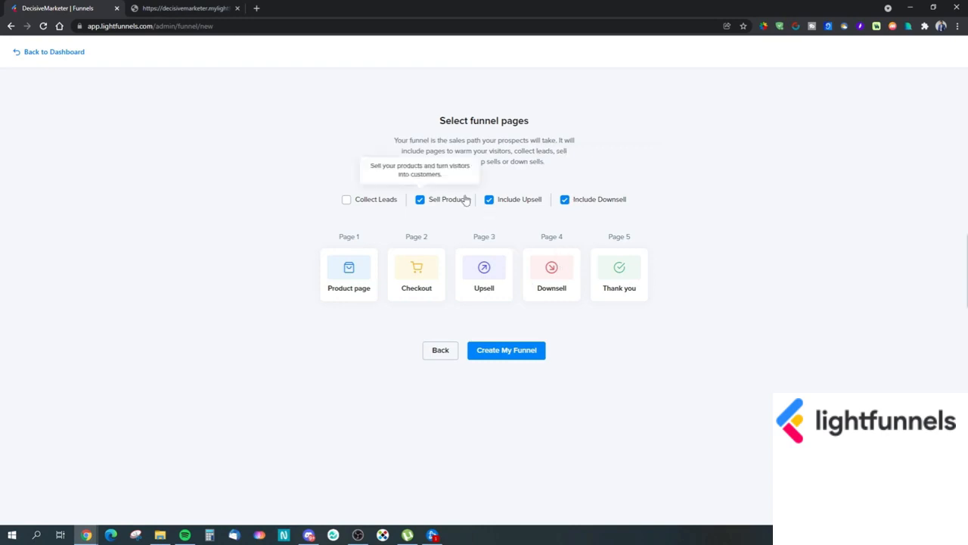
pyautogui.click(374, 207)
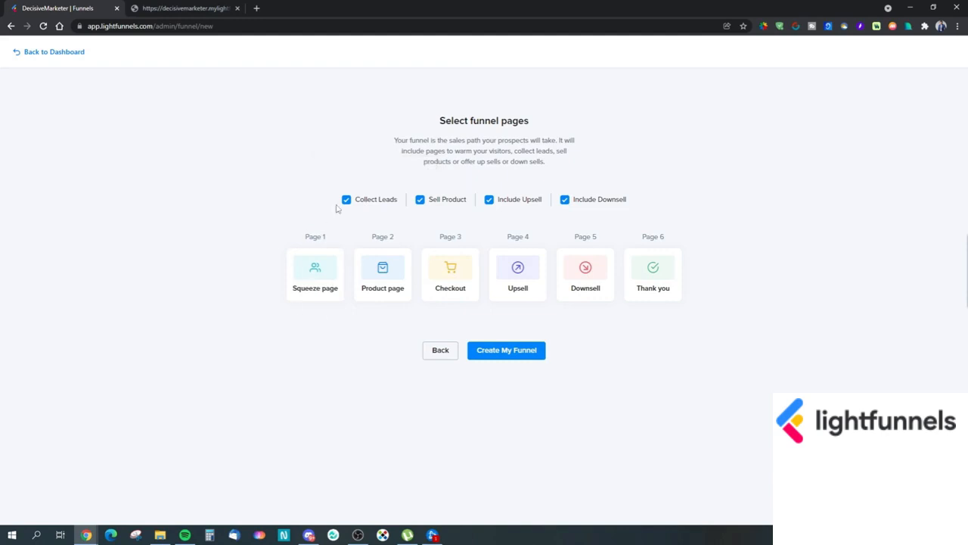
pyautogui.click(365, 200)
pyautogui.click(366, 200)
# Leave the new funnel setup without creating it and open the gulikitdock funnel's page flow
pyautogui.click(438, 354)
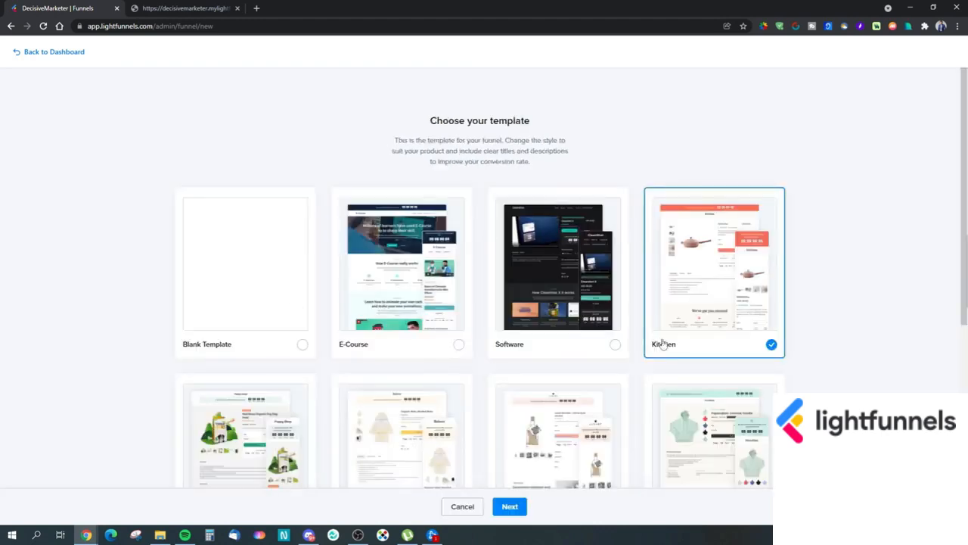
pyautogui.click(60, 53)
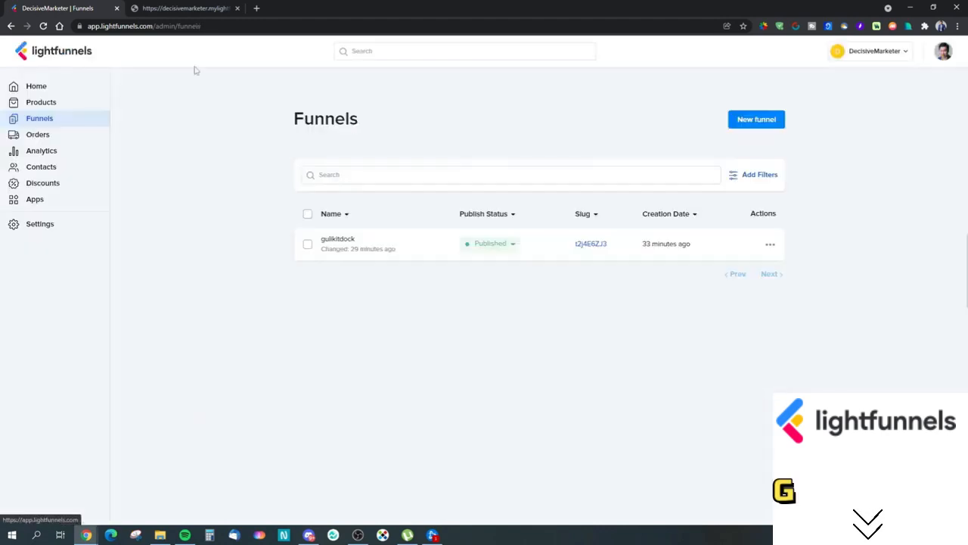
pyautogui.click(389, 251)
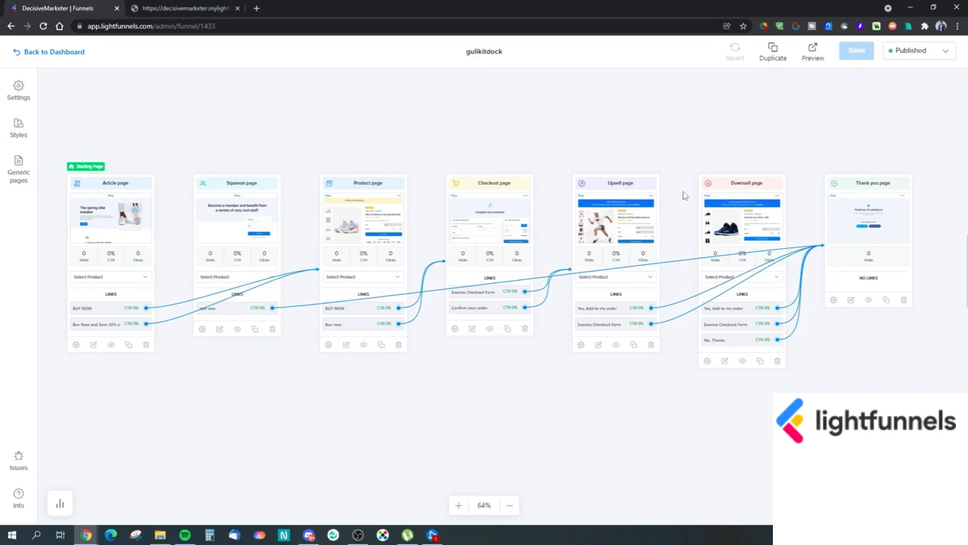
pyautogui.moveTo(325, 398); pyautogui.dragTo(386, 412)
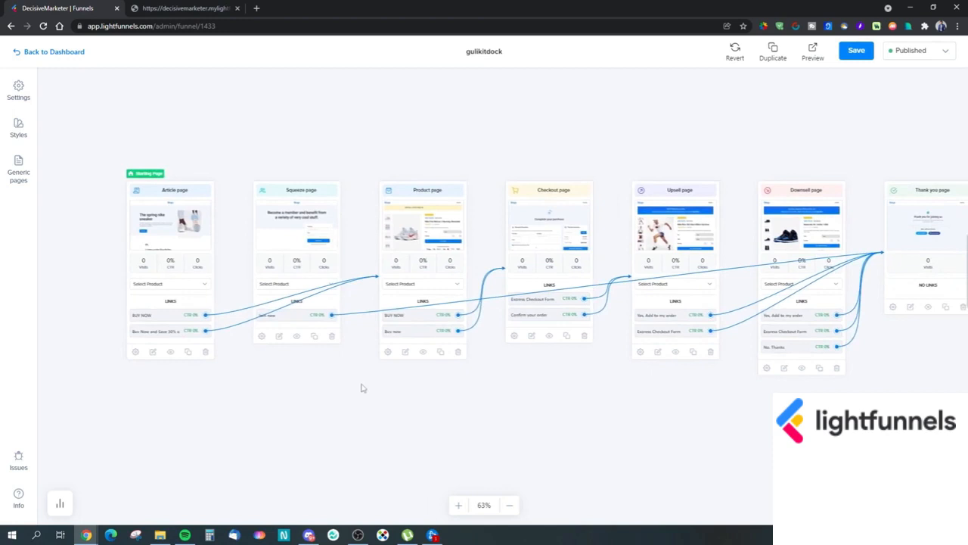
# Examine the gulikitdock funnel's page sequence and link connections across the flow at a closer zoom
pyautogui.moveTo(548, 388); pyautogui.dragTo(512, 390)
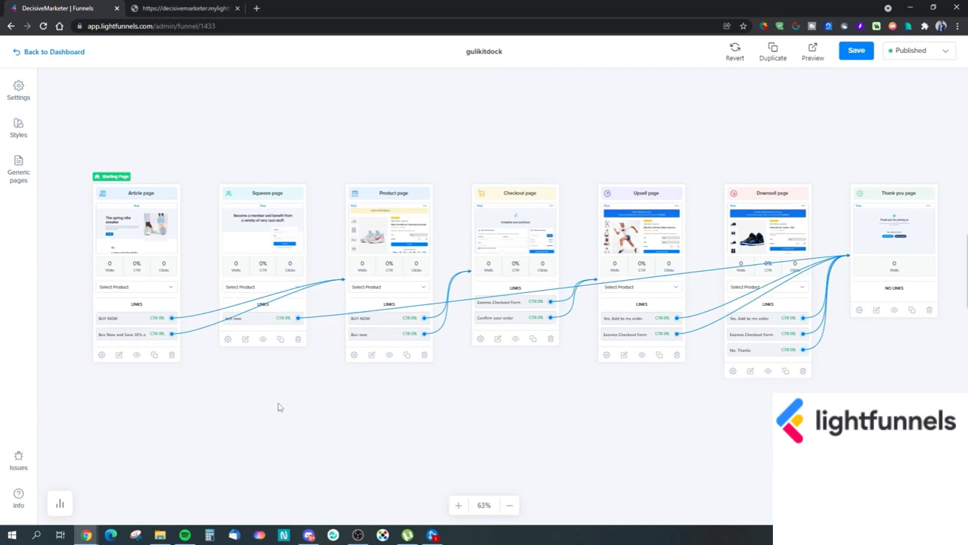
pyautogui.moveTo(229, 399); pyautogui.dragTo(308, 408)
pyautogui.moveTo(235, 411); pyautogui.dragTo(270, 388)
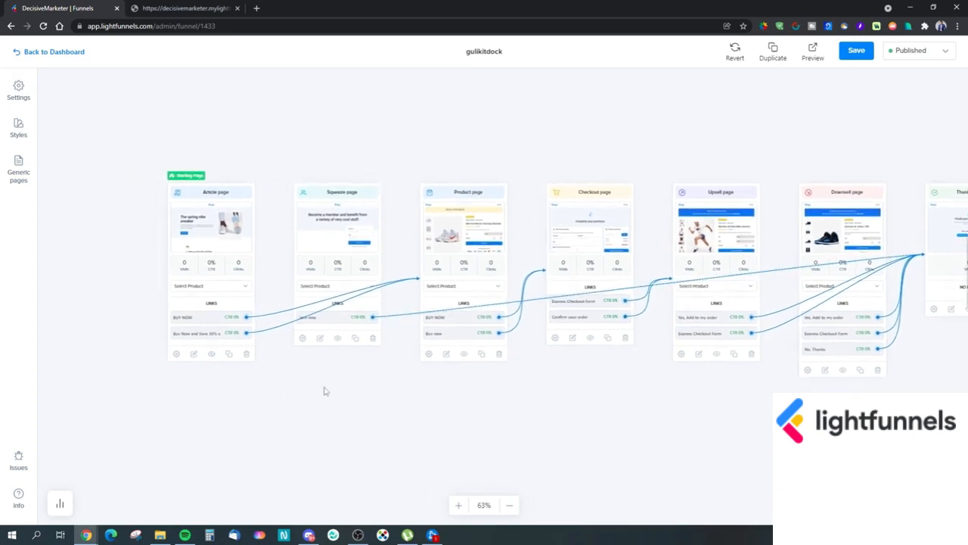
pyautogui.hotkey('ctrl', '+')
pyautogui.hotkey('ctrl', '-')
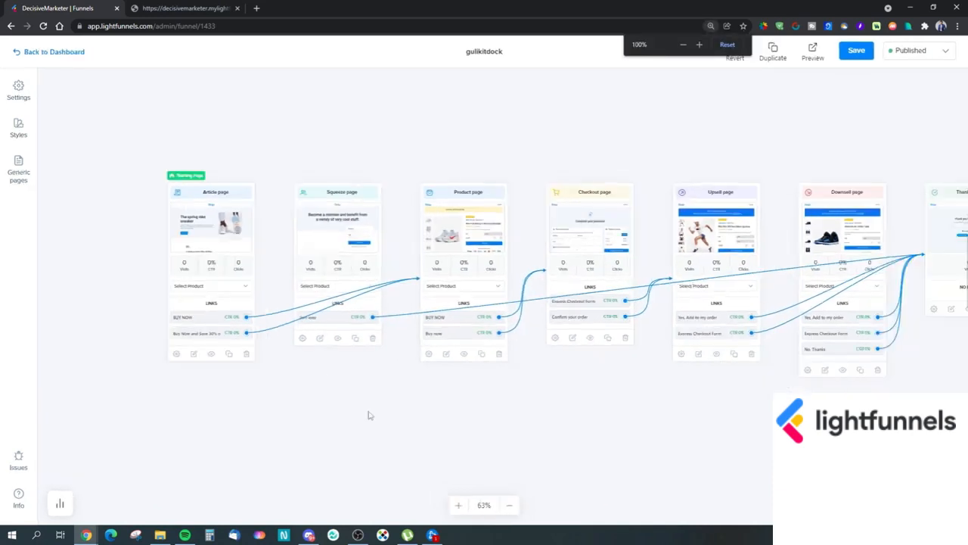
pyautogui.click(458, 505)
pyautogui.click(458, 505)
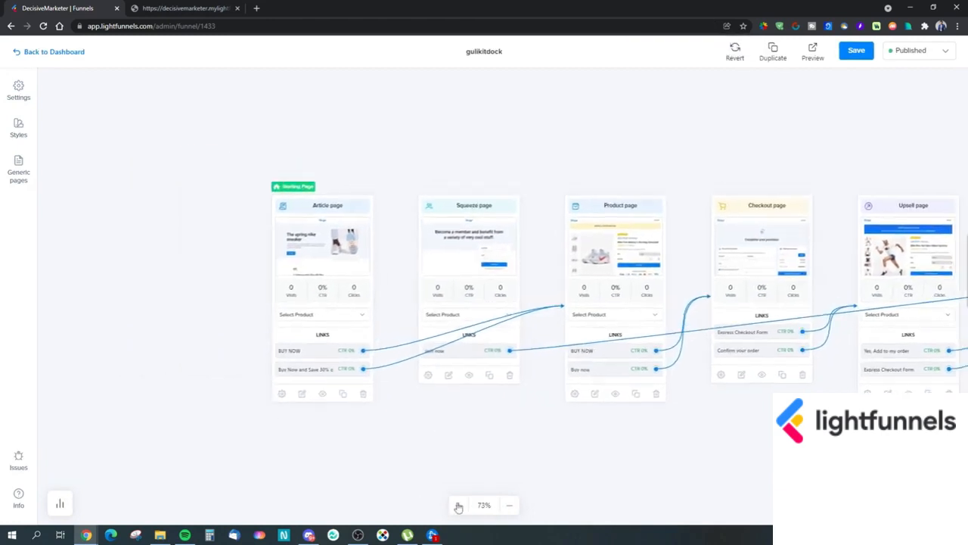
pyautogui.click(458, 505)
pyautogui.click(459, 504)
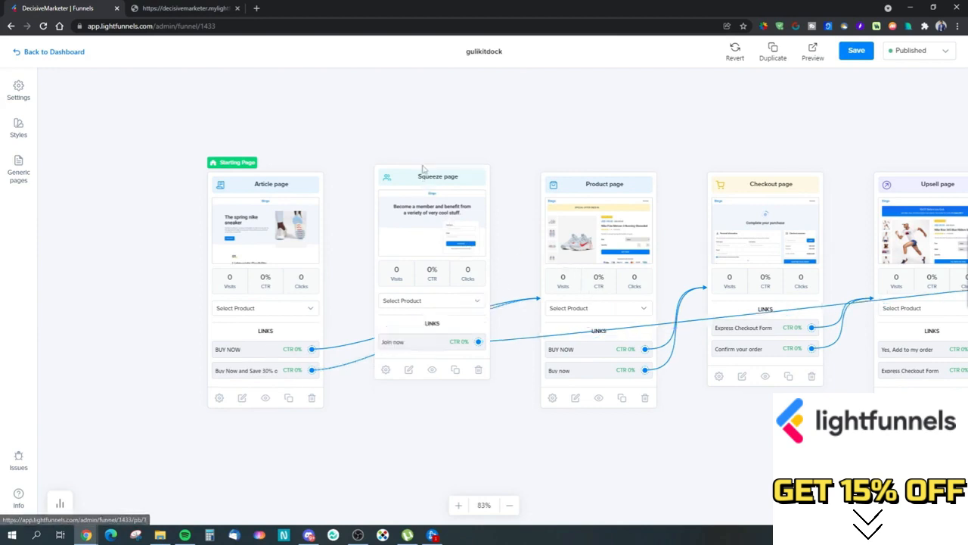
# Move the squeeze page out of the row, above the gap between the article and product pages, and nudge the article page up
pyautogui.moveTo(423, 169); pyautogui.dragTo(419, 64)
pyautogui.moveTo(433, 403); pyautogui.dragTo(447, 452)
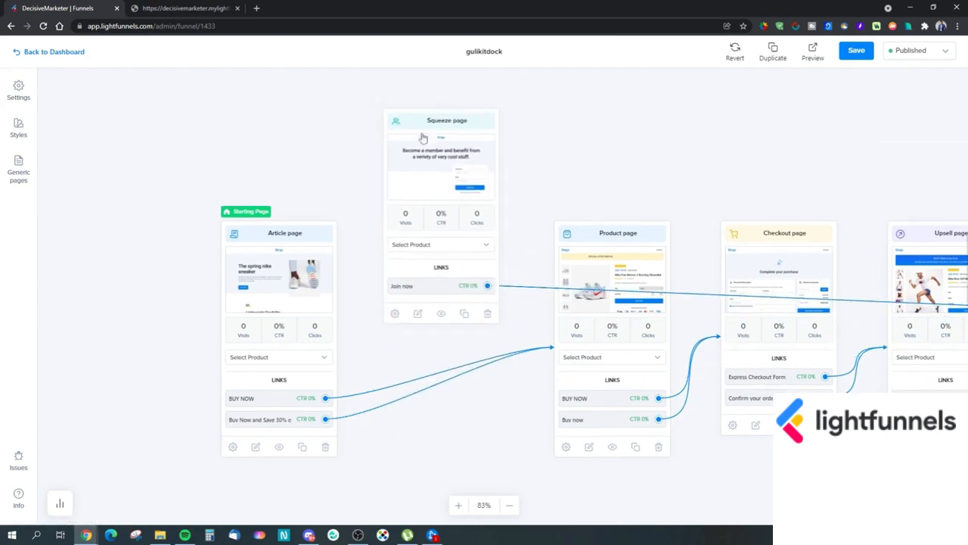
pyautogui.moveTo(423, 139); pyautogui.dragTo(434, 140)
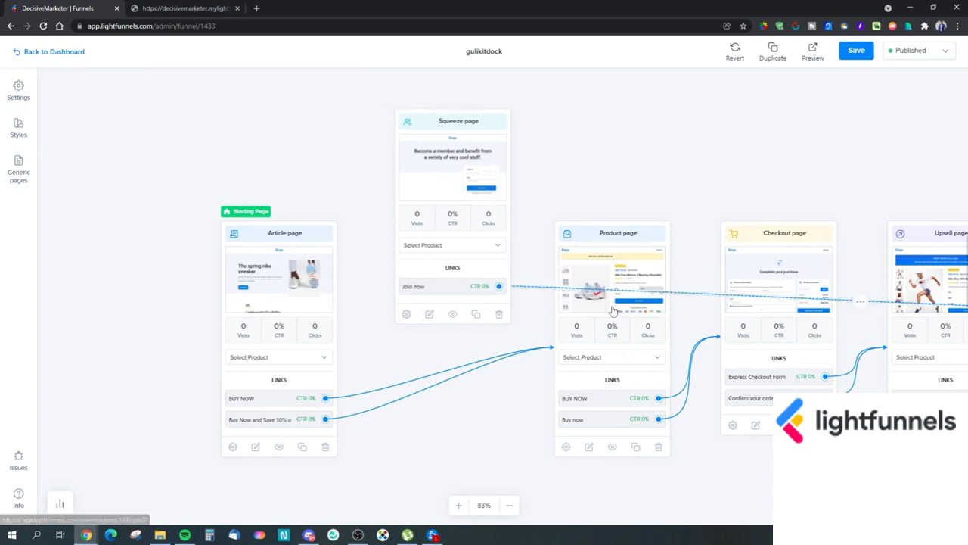
pyautogui.moveTo(402, 252)
pyautogui.mouseDown()
pyautogui.moveTo(408, 299)
pyautogui.moveTo(392, 247)
pyautogui.mouseUp()
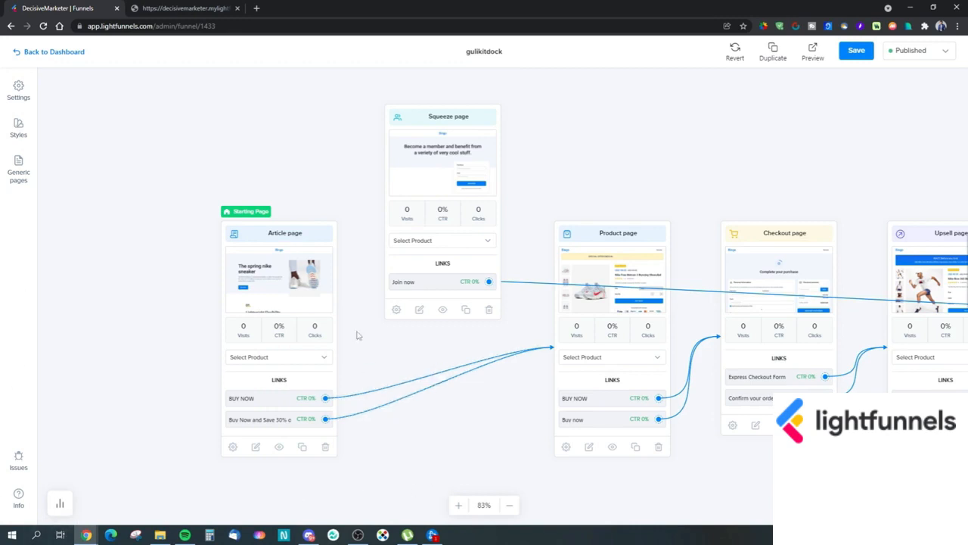
pyautogui.moveTo(369, 350); pyautogui.dragTo(356, 343)
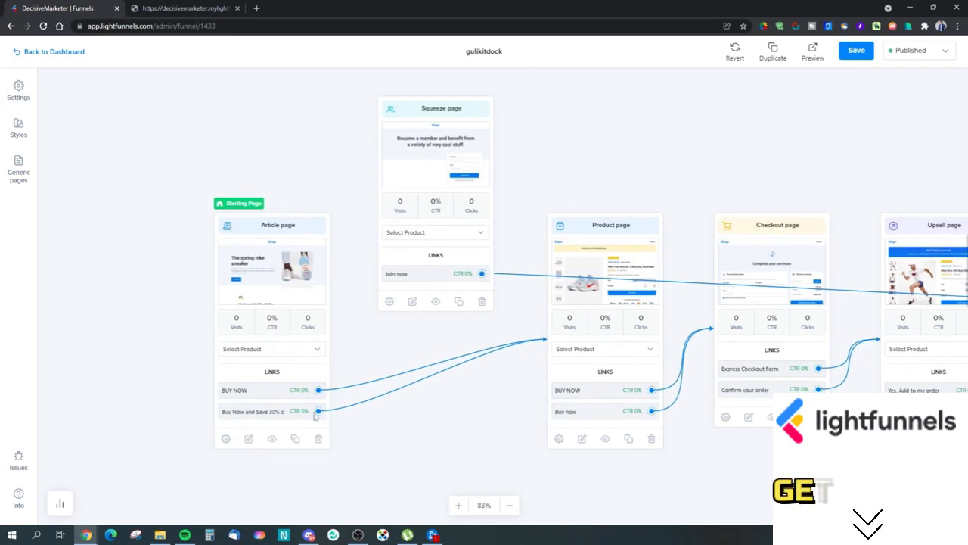
pyautogui.moveTo(225, 389)
pyautogui.mouseDown()
pyautogui.moveTo(248, 391)
pyautogui.moveTo(223, 379)
pyautogui.mouseUp()
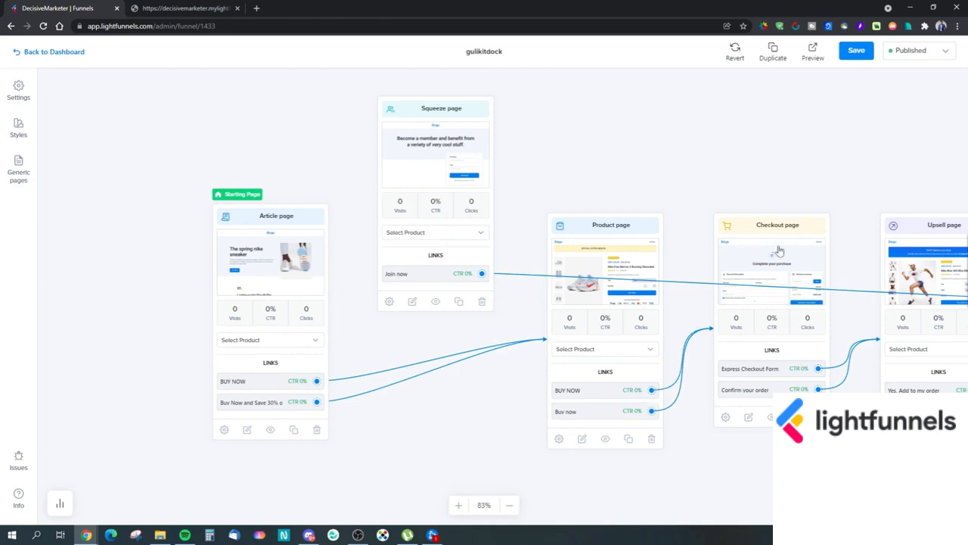
# Open the upsell page from the funnel flow for editing and look over its offer section
pyautogui.hscroll(5, 779, 250)
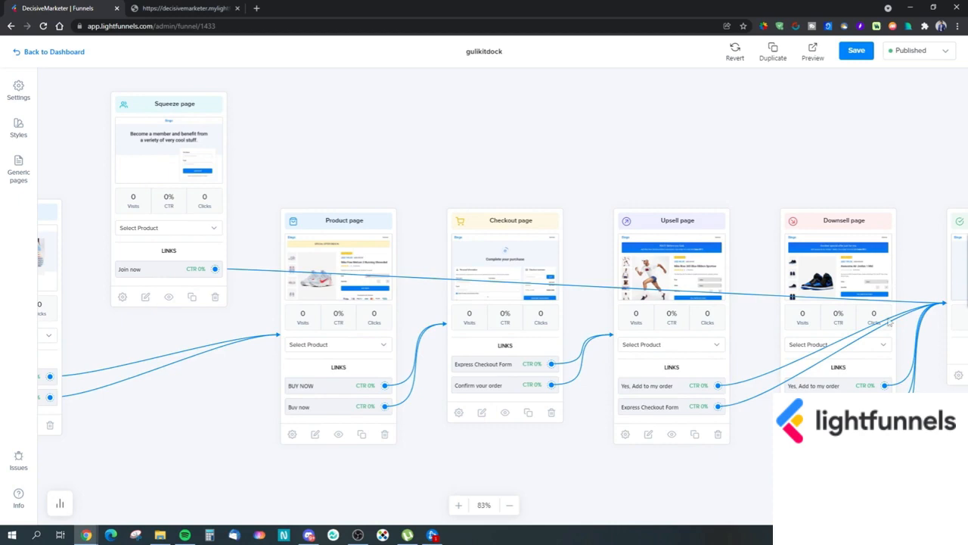
pyautogui.moveTo(697, 459); pyautogui.dragTo(605, 466)
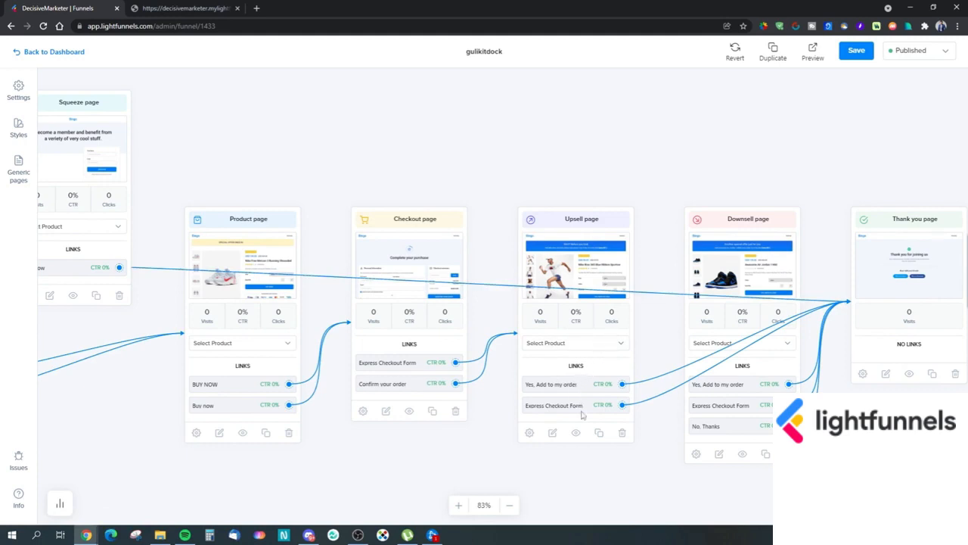
pyautogui.click(592, 270)
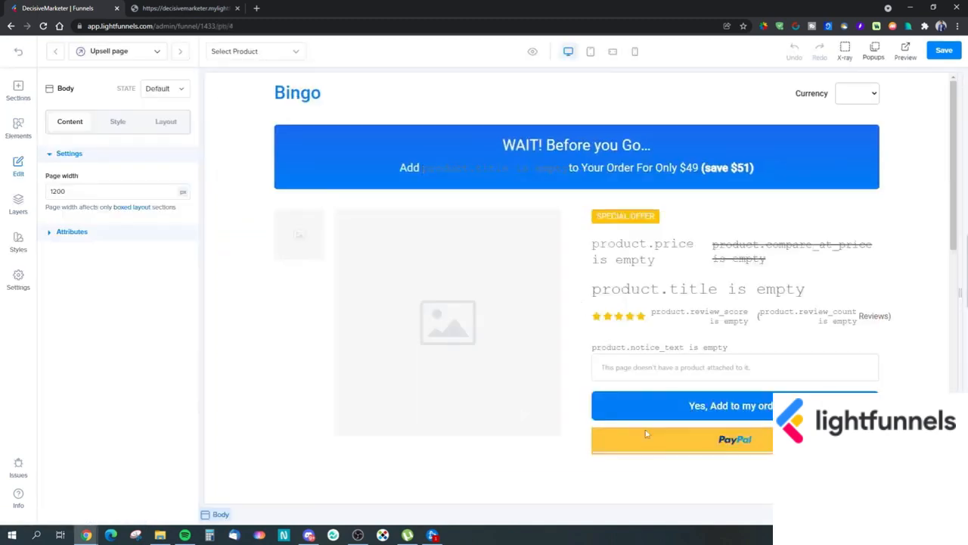
pyautogui.scroll(-2, 293, 388)
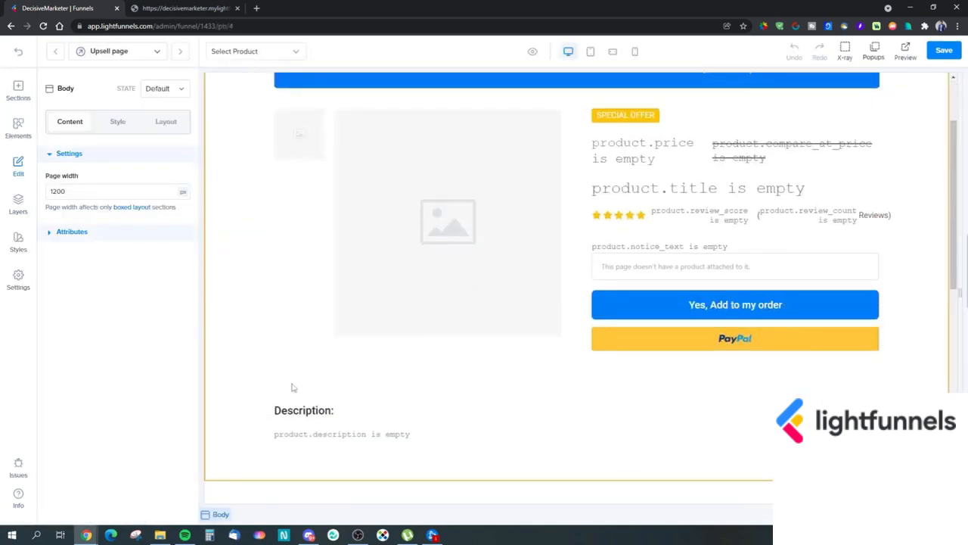
# Find the Button element by searching for "button" and add one directly below the upsell page's PayPal button
pyautogui.click(18, 91)
pyautogui.click(18, 128)
pyautogui.scroll(-4, 110, 257)
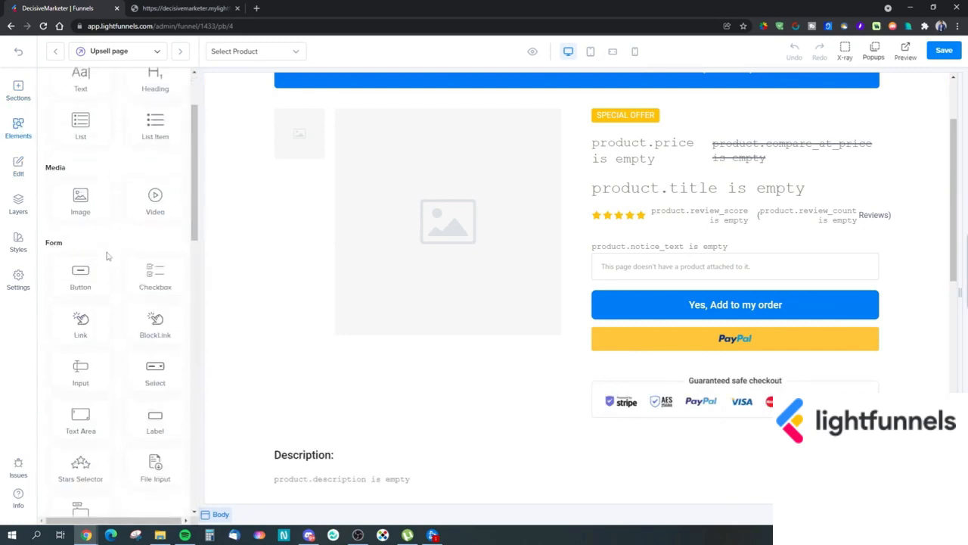
pyautogui.scroll(-2, 109, 252)
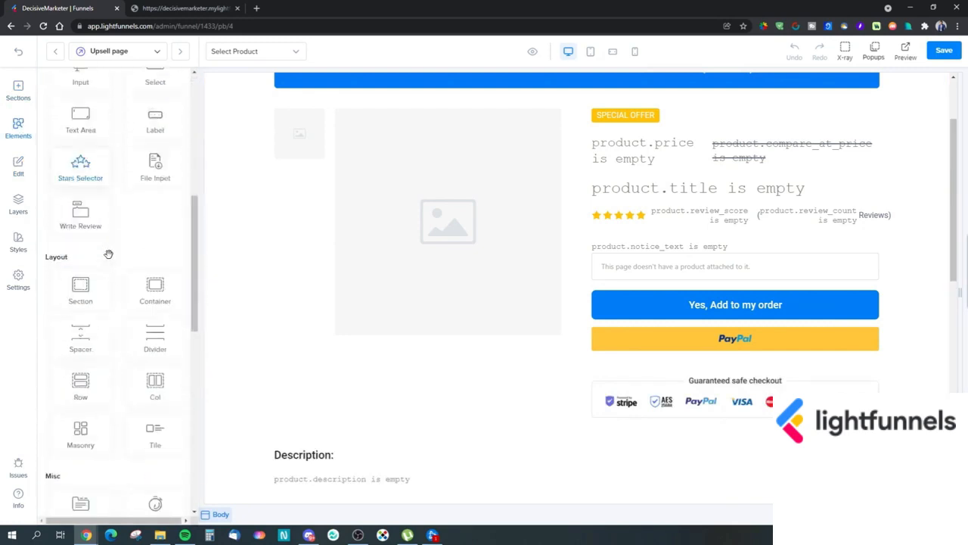
pyautogui.scroll(6, 97, 151)
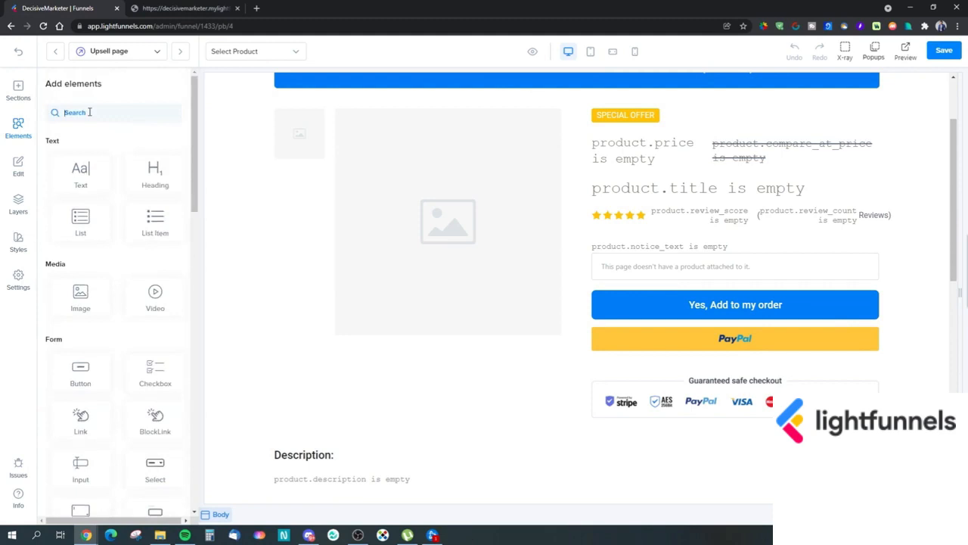
pyautogui.click(89, 112)
pyautogui.write('button')
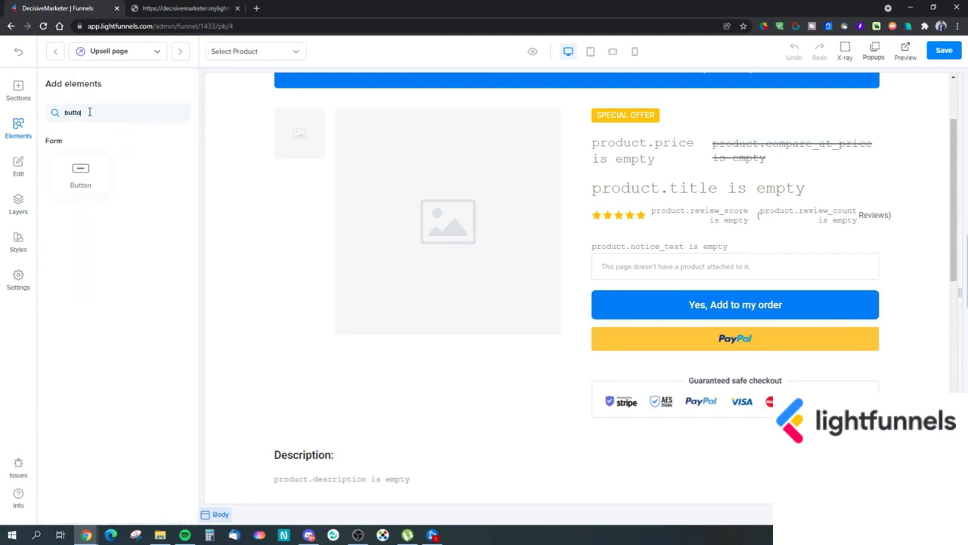
pyautogui.moveTo(90, 184); pyautogui.dragTo(745, 366)
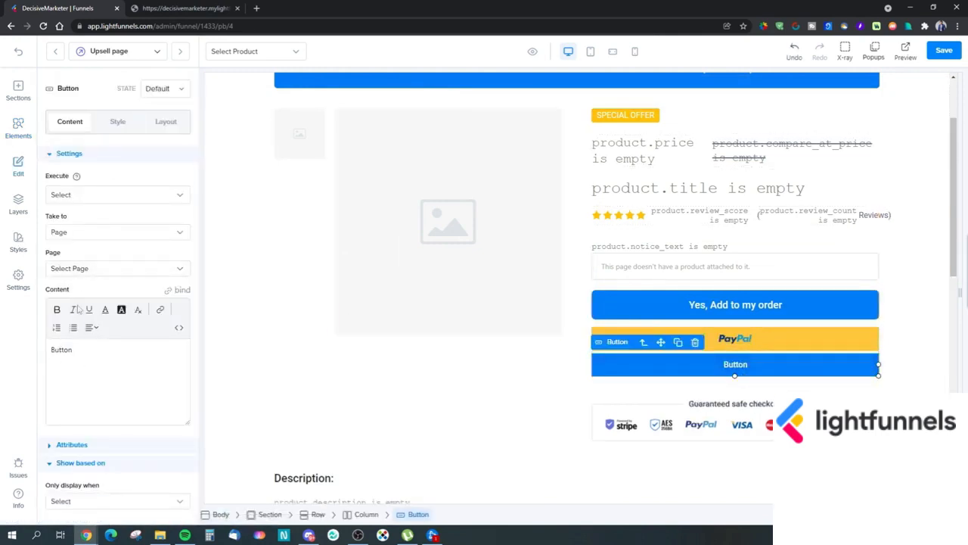
# Make the new button take visitors to a funnel page, choosing Downsell page as its target
pyautogui.click(87, 271)
pyautogui.click(85, 271)
pyautogui.click(87, 232)
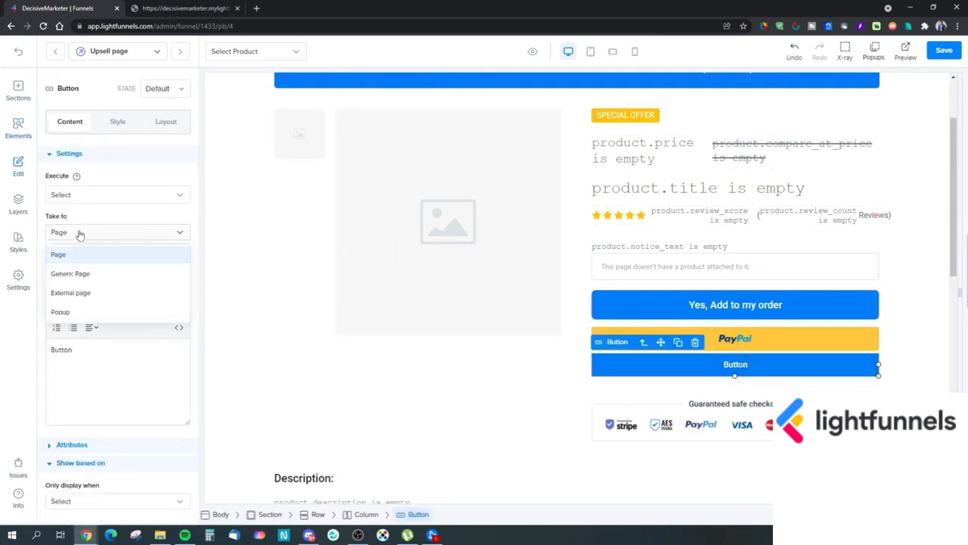
pyautogui.click(76, 255)
pyautogui.click(75, 269)
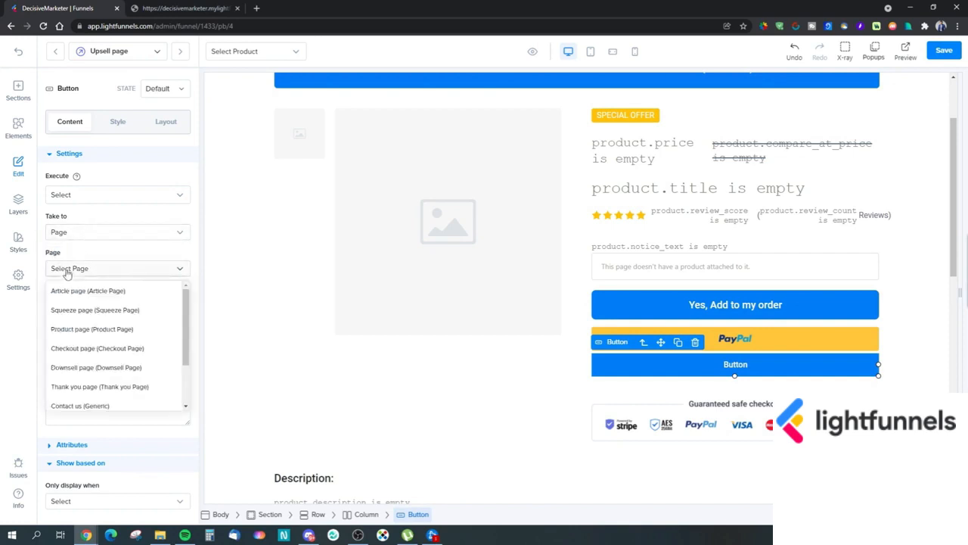
pyautogui.click(95, 368)
# Change the new button's text to No Thanks, save the upsell page and return to the funnel flow
pyautogui.click(93, 391)
pyautogui.moveTo(90, 349); pyautogui.dragTo(46, 349)
pyautogui.write('No Thanks')
pyautogui.hotkey('ctrl', 's')
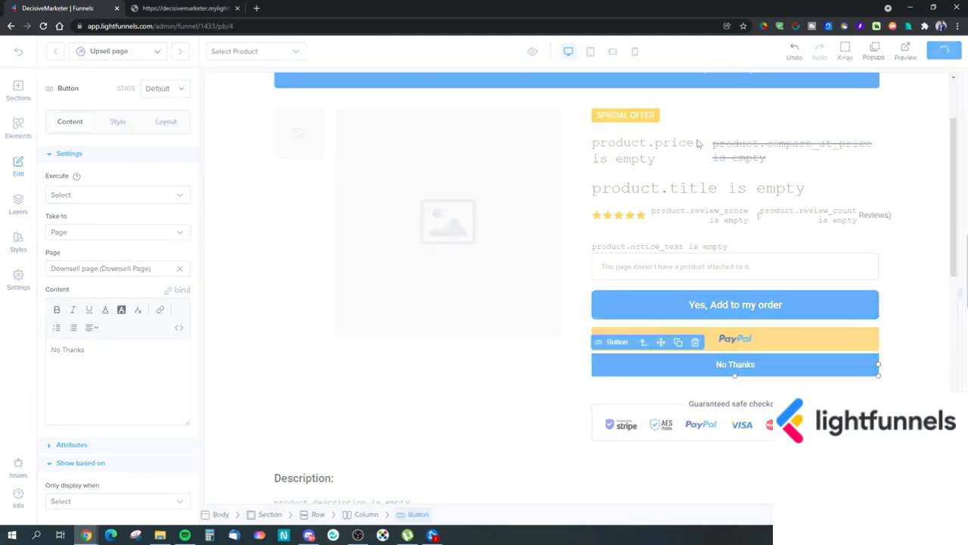
pyautogui.click(20, 51)
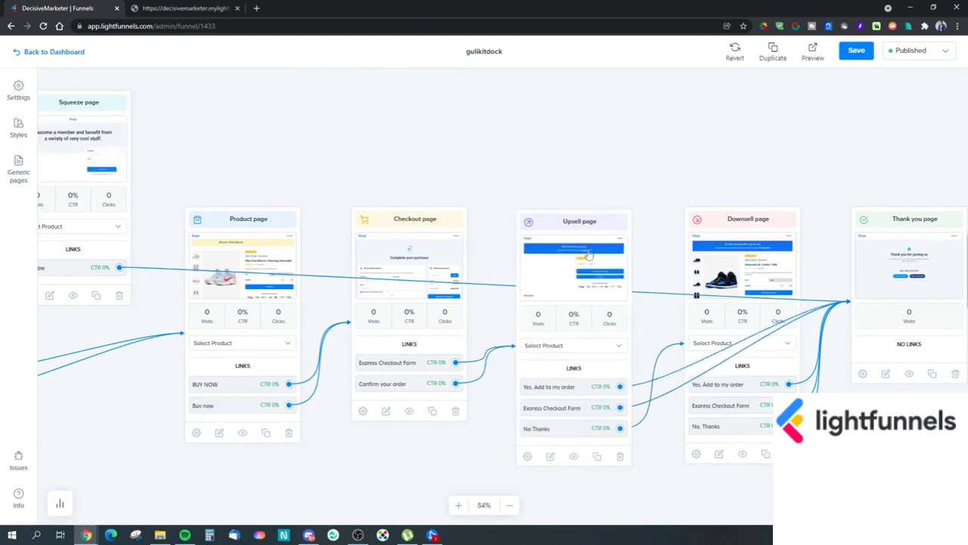
# Move the squeeze page clear of the main row, above and slightly to the right of the article page
pyautogui.moveTo(436, 452); pyautogui.dragTo(507, 439)
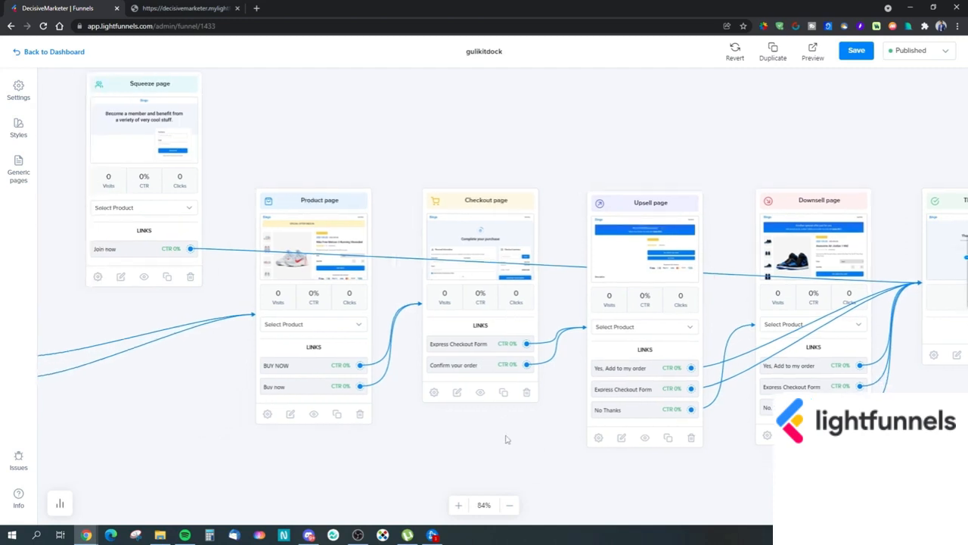
pyautogui.moveTo(427, 445); pyautogui.dragTo(737, 444)
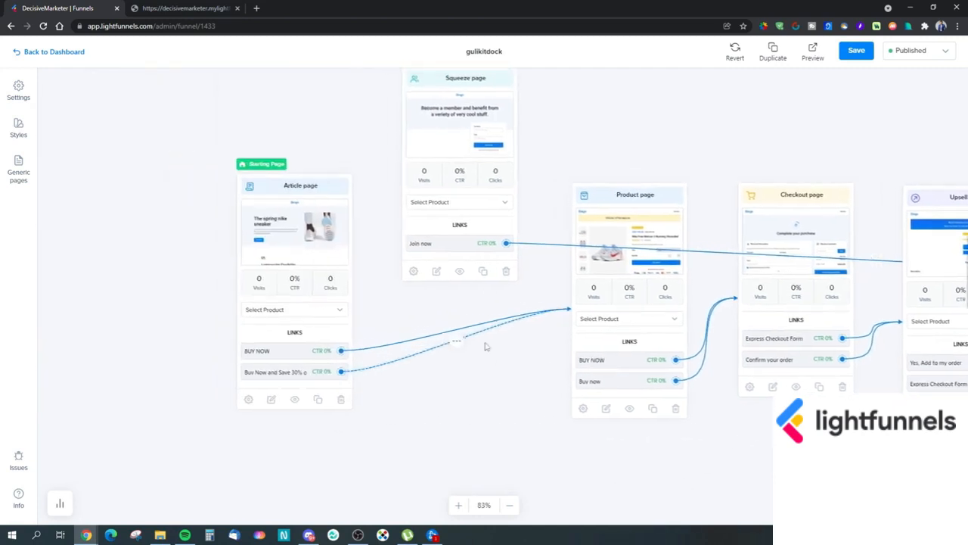
pyautogui.moveTo(462, 371); pyautogui.dragTo(483, 413)
pyautogui.moveTo(467, 125); pyautogui.dragTo(326, 25)
pyautogui.moveTo(447, 209); pyautogui.dragTo(467, 317)
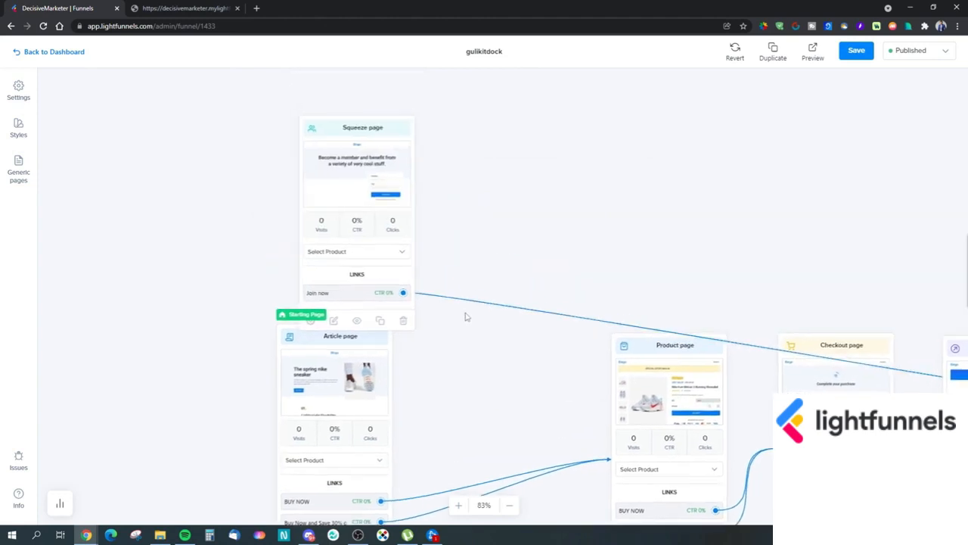
pyautogui.moveTo(376, 132); pyautogui.dragTo(476, 87)
pyautogui.moveTo(587, 234); pyautogui.dragTo(280, 145)
pyautogui.moveTo(597, 174); pyautogui.dragTo(815, 179)
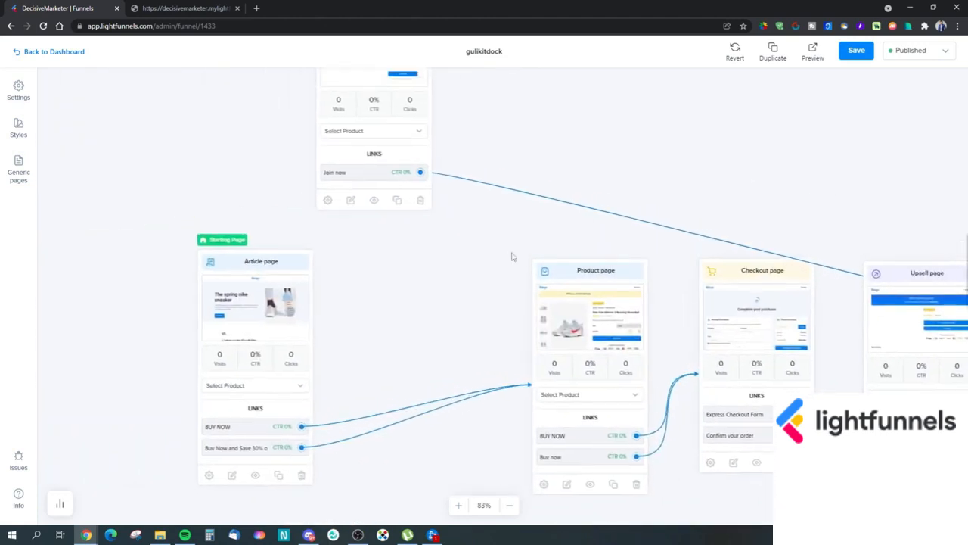
# Connect the squeeze page's Join now link to the product page and shift the squeeze page directly above the article page
pyautogui.moveTo(409, 306); pyautogui.dragTo(435, 314)
pyautogui.moveTo(450, 181); pyautogui.dragTo(598, 430)
pyautogui.moveTo(567, 219); pyautogui.dragTo(664, 310)
pyautogui.moveTo(516, 108); pyautogui.dragTo(395, 107)
# Move the product page and the checkout page up and to the left, keeping them side by side at about the same height
pyautogui.moveTo(603, 251); pyautogui.dragTo(520, 156)
pyautogui.moveTo(638, 273); pyautogui.dragTo(522, 125)
pyautogui.moveTo(643, 177); pyautogui.dragTo(638, 280)
pyautogui.moveTo(754, 378); pyautogui.dragTo(653, 242)
# Place the upsell page to the right of the checkout page at about its height, and move the downsell page well below it
pyautogui.moveTo(779, 231); pyautogui.dragTo(614, 216)
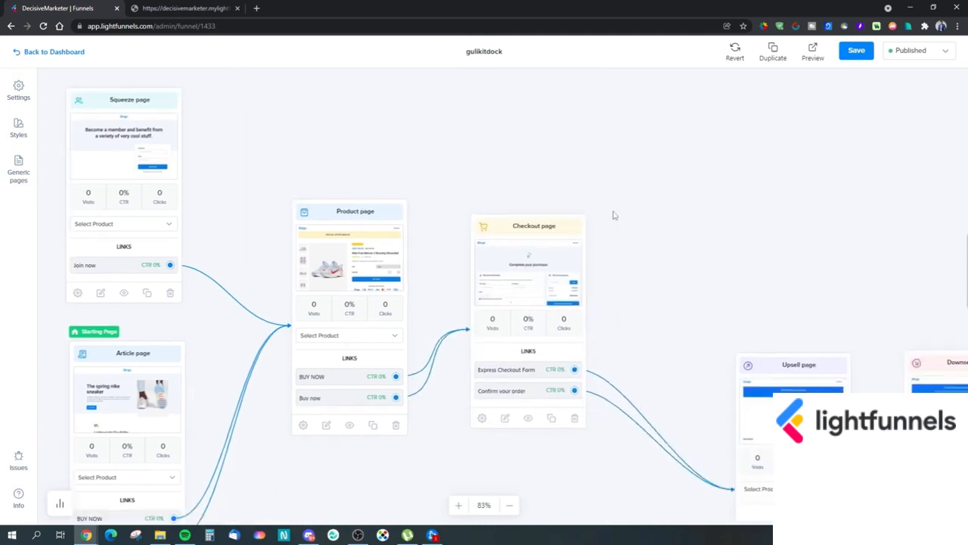
pyautogui.moveTo(777, 374); pyautogui.dragTo(717, 139)
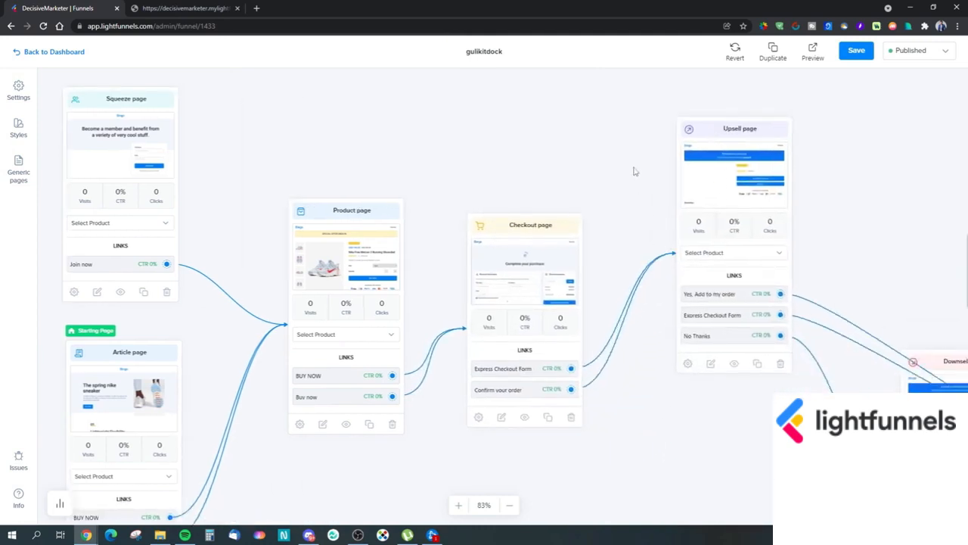
pyautogui.moveTo(635, 171); pyautogui.dragTo(603, 202)
pyautogui.moveTo(709, 169); pyautogui.dragTo(706, 242)
pyautogui.moveTo(868, 269); pyautogui.dragTo(772, 137)
pyautogui.moveTo(815, 281); pyautogui.dragTo(798, 440)
# Move the thank you page up to the far right of the upsell page, about level with it
pyautogui.moveTo(793, 352); pyautogui.dragTo(646, 241)
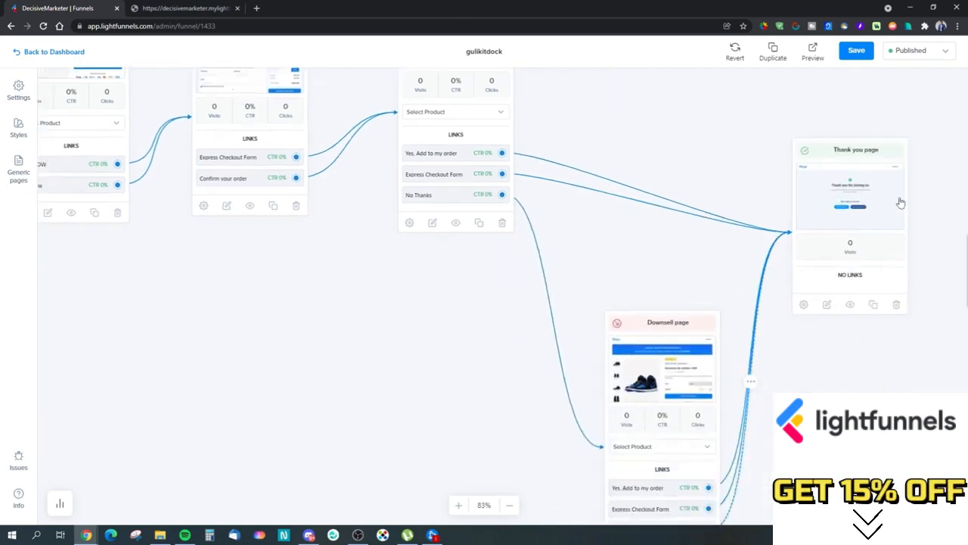
pyautogui.moveTo(852, 154); pyautogui.dragTo(903, 89)
pyautogui.moveTo(802, 340); pyautogui.dragTo(783, 409)
pyautogui.moveTo(871, 156); pyautogui.dragTo(858, 90)
pyautogui.moveTo(847, 343)
pyautogui.mouseDown()
pyautogui.moveTo(847, 352)
pyautogui.moveTo(857, 349)
pyautogui.mouseUp()
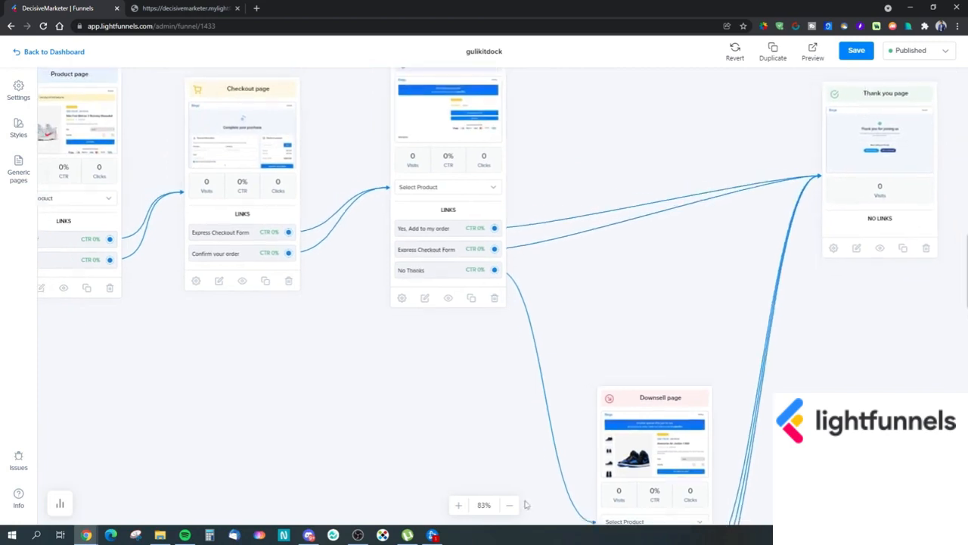
# Review the rearranged funnel at 53% zoom, from the squeeze and article pages through to the thank you page
pyautogui.click(509, 506)
pyautogui.click(510, 505)
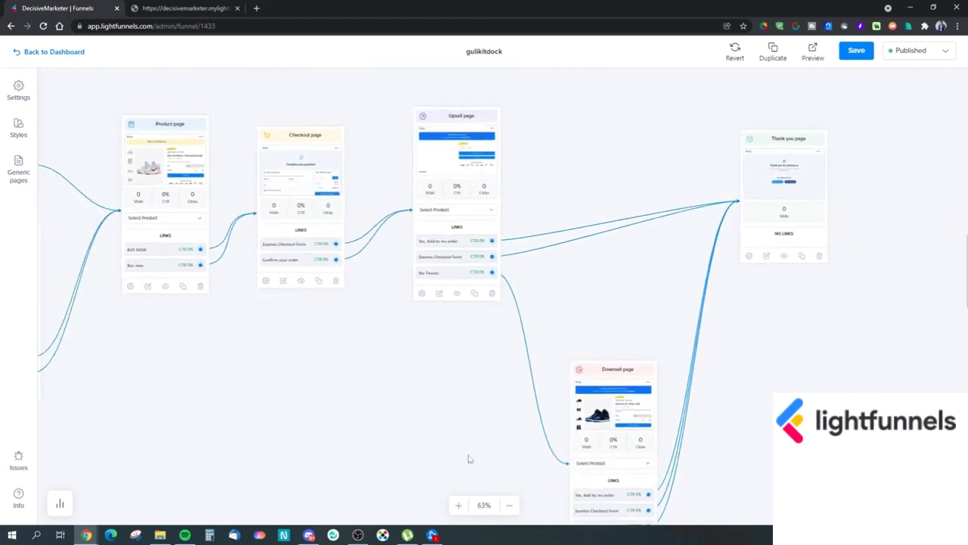
pyautogui.moveTo(467, 459); pyautogui.dragTo(612, 444)
pyautogui.click(509, 506)
pyautogui.moveTo(426, 324); pyautogui.dragTo(451, 363)
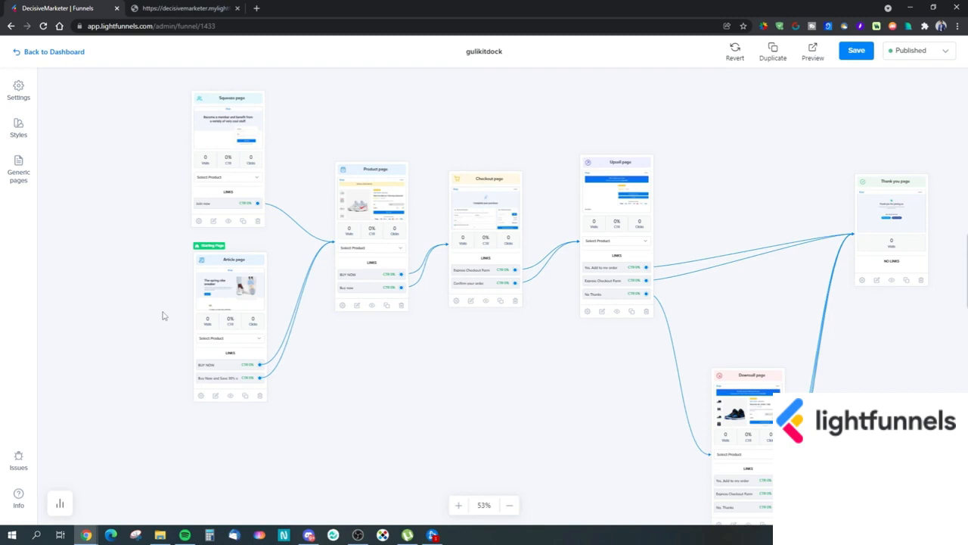
pyautogui.moveTo(421, 382); pyautogui.dragTo(355, 385)
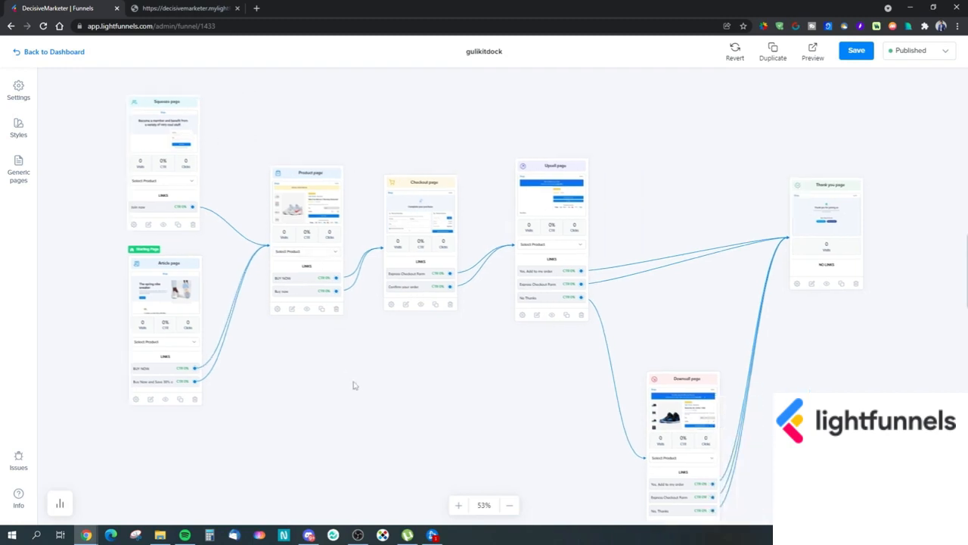
pyautogui.moveTo(352, 420); pyautogui.dragTo(281, 377)
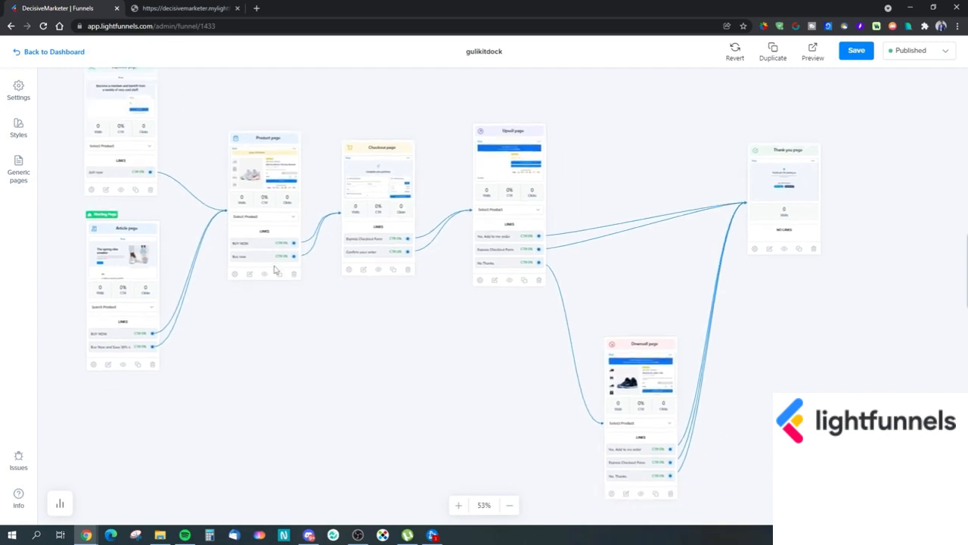
pyautogui.moveTo(529, 359); pyautogui.dragTo(566, 341)
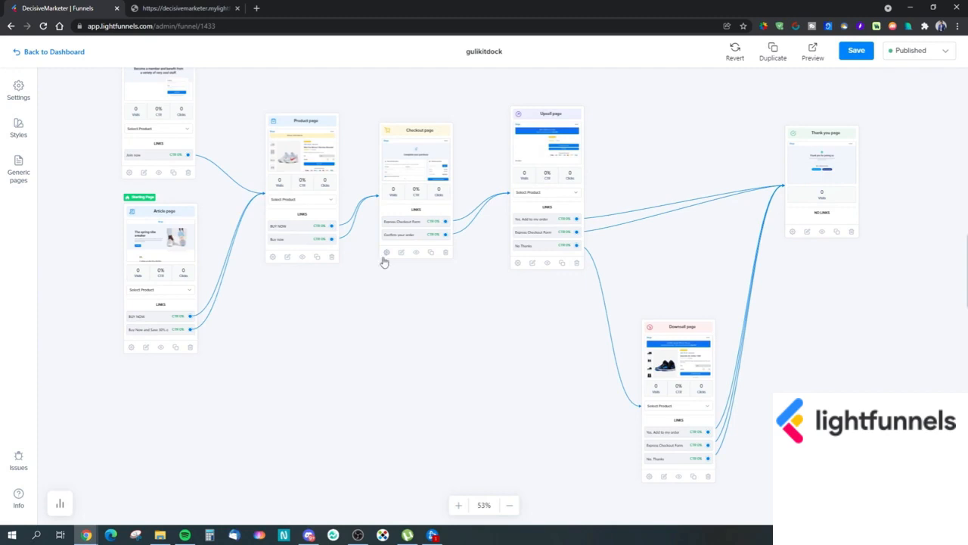
pyautogui.moveTo(381, 351); pyautogui.dragTo(373, 340)
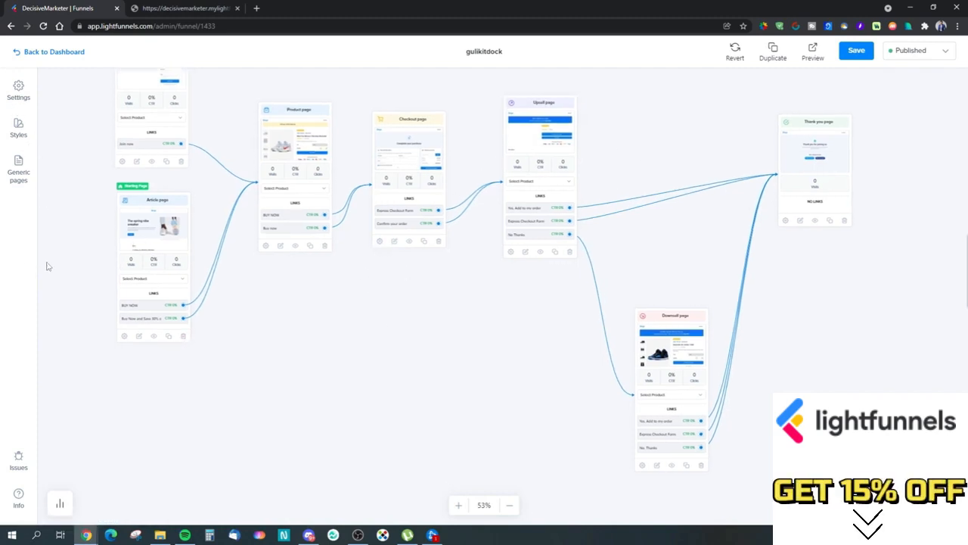
pyautogui.rightClick(427, 325)
pyautogui.click(402, 328)
pyautogui.moveTo(404, 327); pyautogui.dragTo(410, 364)
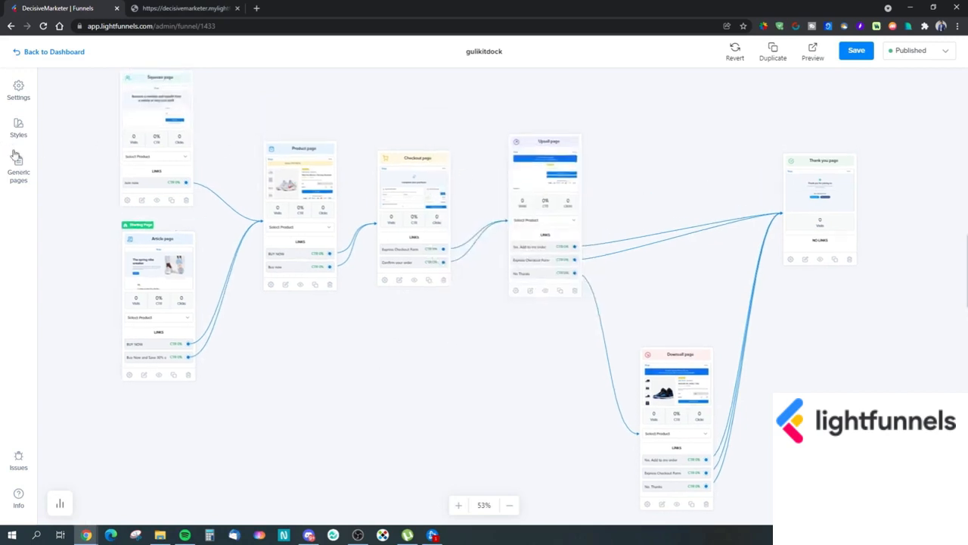
# Look through the funnel's settings, styles and generic pages
pyautogui.click(18, 87)
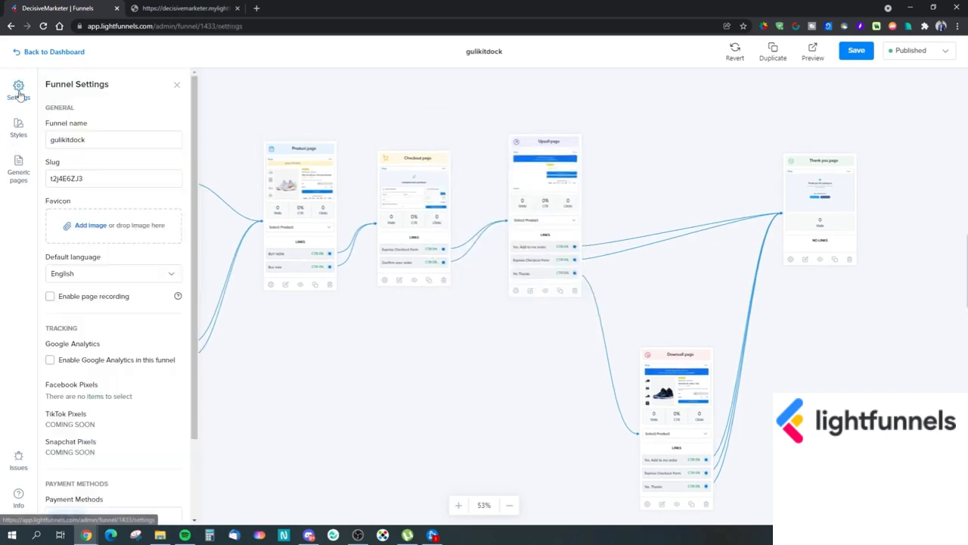
pyautogui.click(13, 129)
pyautogui.click(19, 172)
pyautogui.click(18, 128)
pyautogui.click(55, 112)
pyautogui.click(54, 112)
pyautogui.click(18, 172)
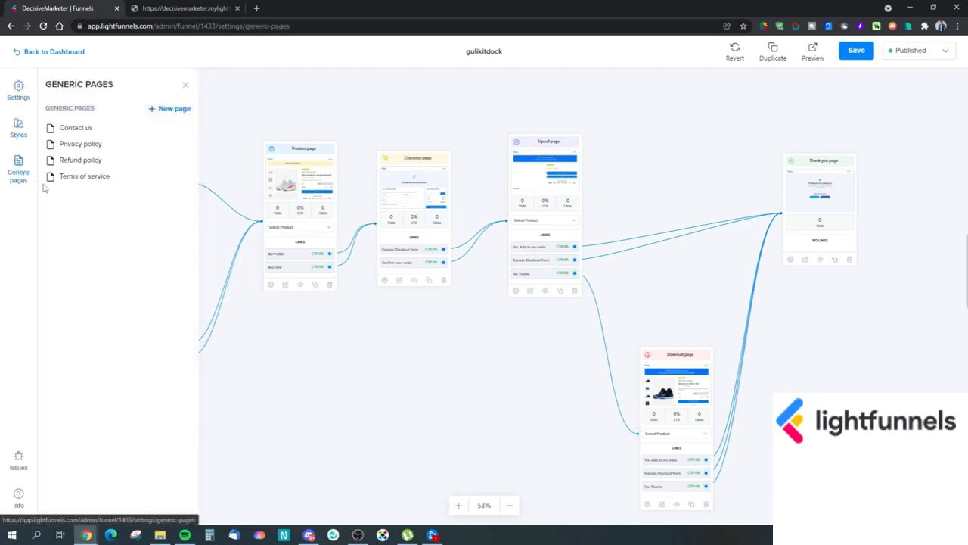
# Check which page types are offered for a new generic page, cancel without adding one and close the generic pages list
pyautogui.click(158, 112)
pyautogui.click(384, 324)
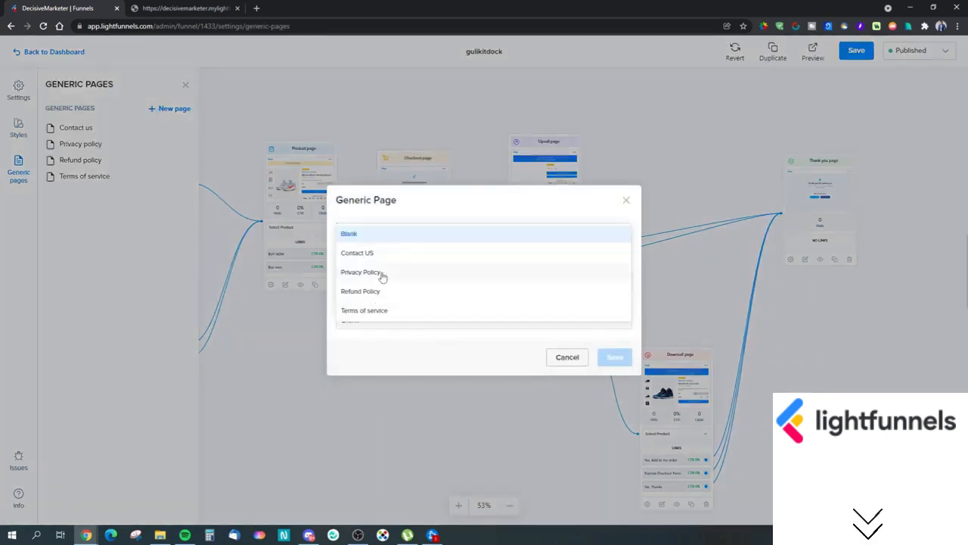
pyautogui.click(417, 363)
pyautogui.click(560, 359)
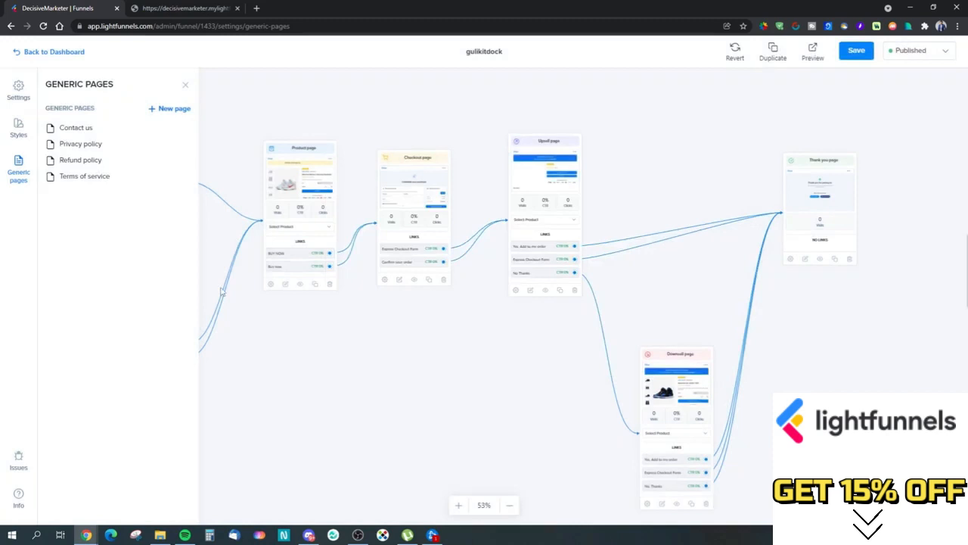
pyautogui.moveTo(372, 354); pyautogui.dragTo(426, 338)
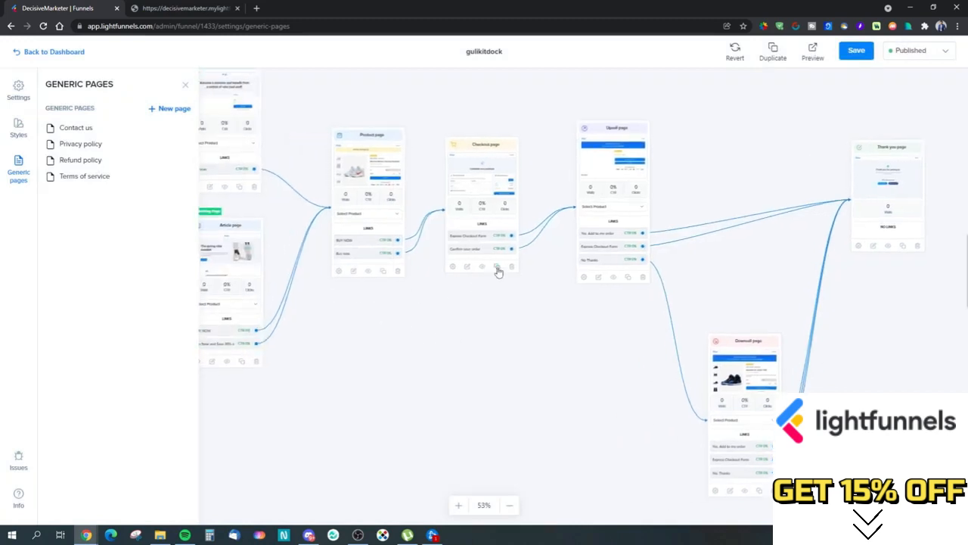
pyautogui.click(185, 85)
# Duplicate the checkout page, place the copy below the original and delete it again
pyautogui.moveTo(508, 227); pyautogui.dragTo(496, 386)
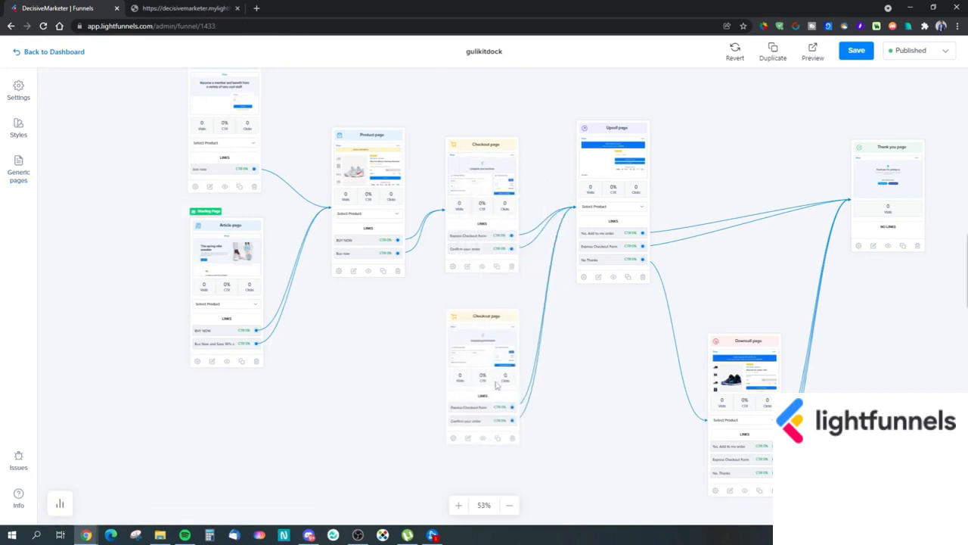
pyautogui.click(512, 441)
pyautogui.click(581, 316)
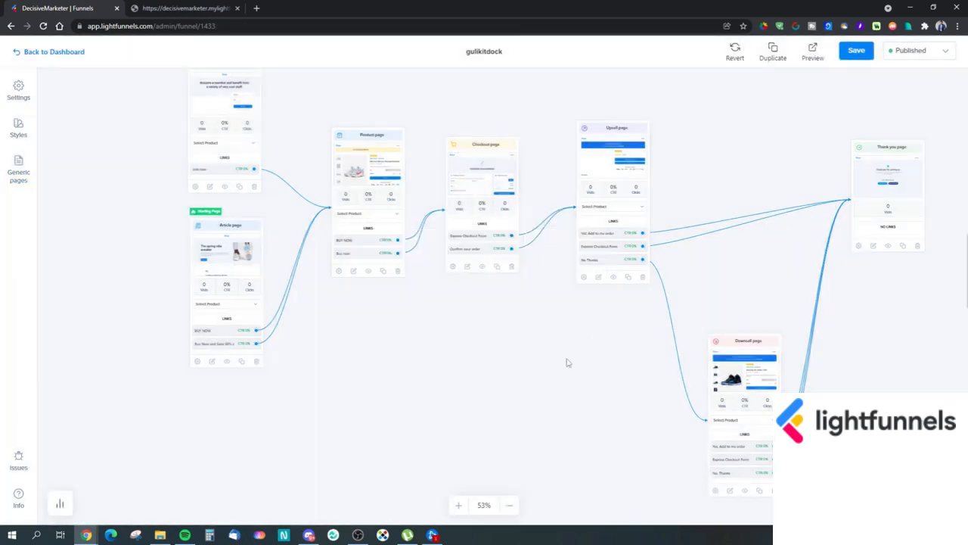
# Add a second upsell page and place it between the existing upsell page and the thank you page
pyautogui.moveTo(558, 355); pyautogui.dragTo(509, 329)
pyautogui.click(925, 503)
pyautogui.click(909, 383)
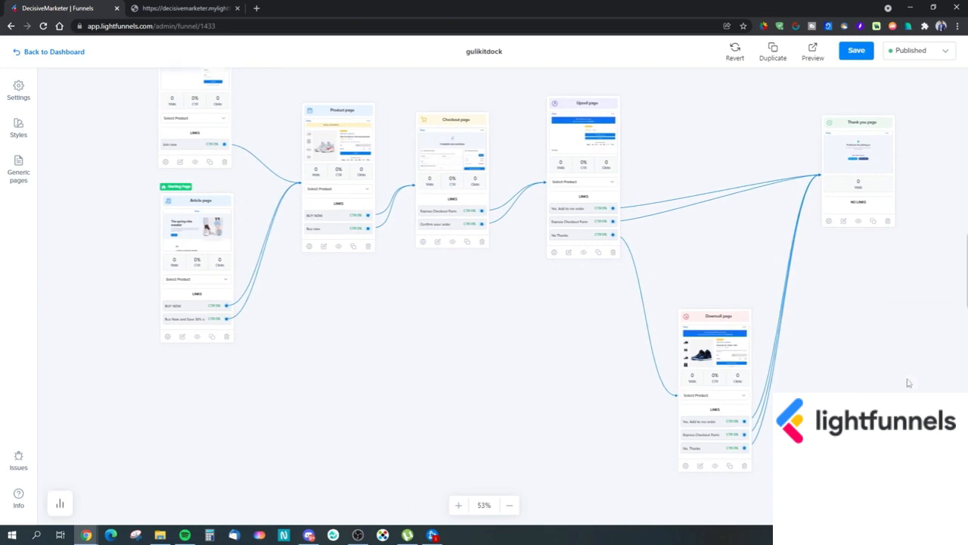
pyautogui.moveTo(497, 239); pyautogui.dragTo(749, 96)
pyautogui.moveTo(600, 307); pyautogui.dragTo(561, 336)
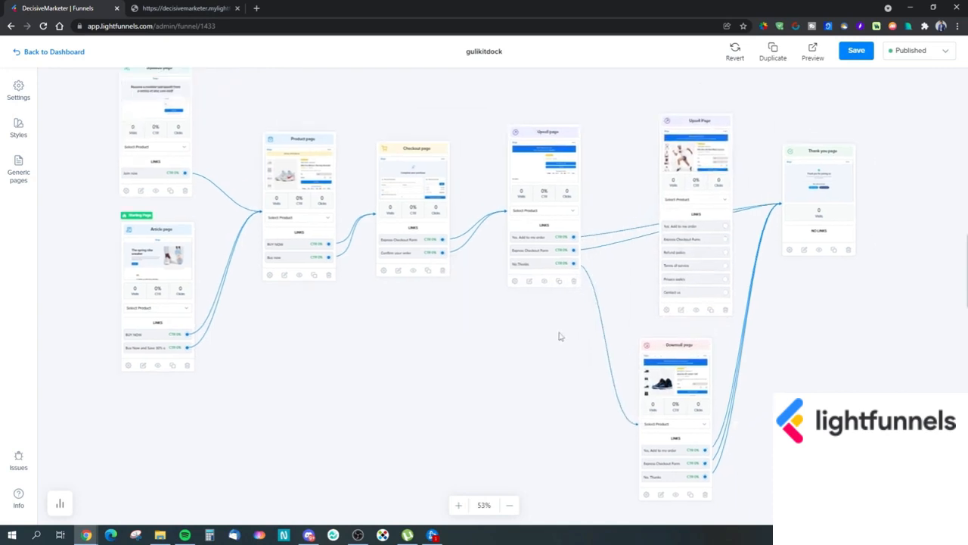
pyautogui.moveTo(697, 126)
pyautogui.mouseDown()
pyautogui.moveTo(690, 97)
pyautogui.moveTo(685, 103)
pyautogui.moveTo(817, 215)
pyautogui.moveTo(683, 125)
pyautogui.moveTo(691, 113)
pyautogui.mouseUp()
# Move the thank you page farther away along the flow and shift the second upsell page slightly toward it
pyautogui.moveTo(818, 154); pyautogui.dragTo(911, 167)
pyautogui.moveTo(825, 311); pyautogui.dragTo(732, 301)
pyautogui.moveTo(825, 155); pyautogui.dragTo(917, 157)
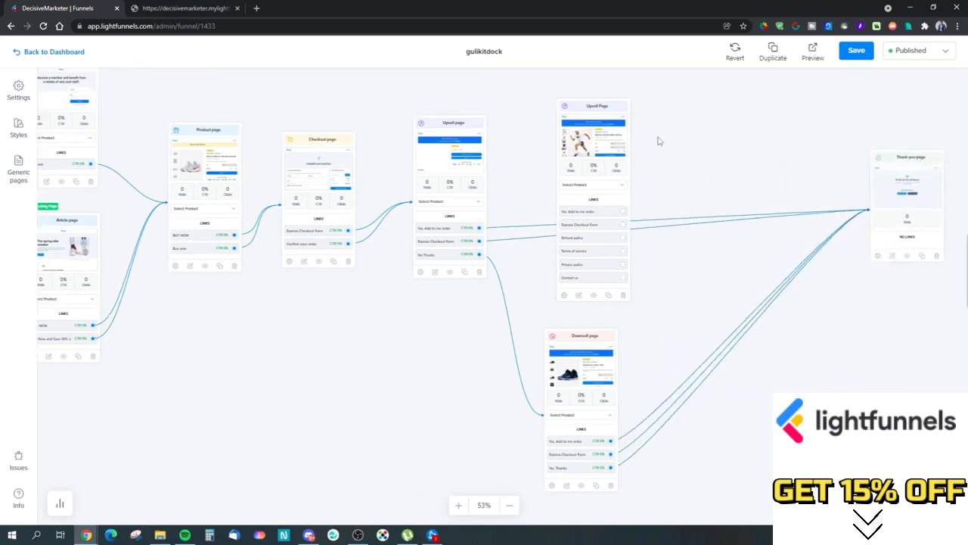
pyautogui.moveTo(614, 123); pyautogui.dragTo(646, 126)
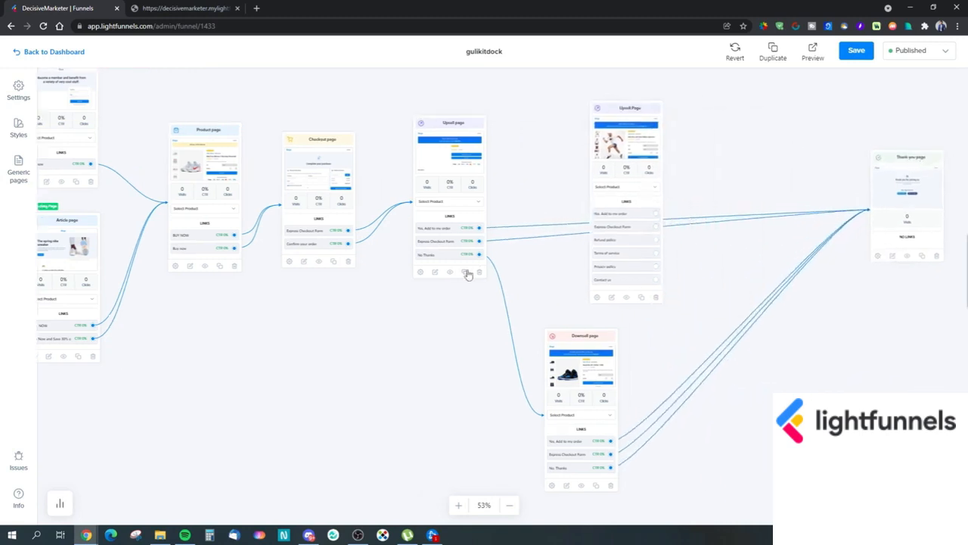
# Link the first upsell page's "Yes, Add to me order" to the second upsell page and move that page closer to the thank you page
pyautogui.moveTo(480, 229); pyautogui.dragTo(609, 128)
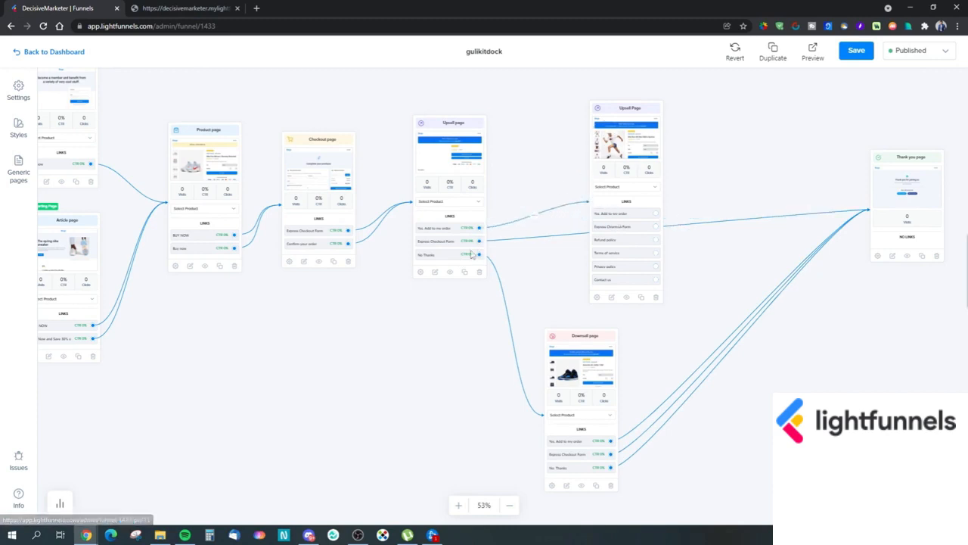
pyautogui.moveTo(479, 243)
pyautogui.mouseDown()
pyautogui.moveTo(760, 224)
pyautogui.moveTo(457, 243)
pyautogui.moveTo(470, 245)
pyautogui.mouseUp()
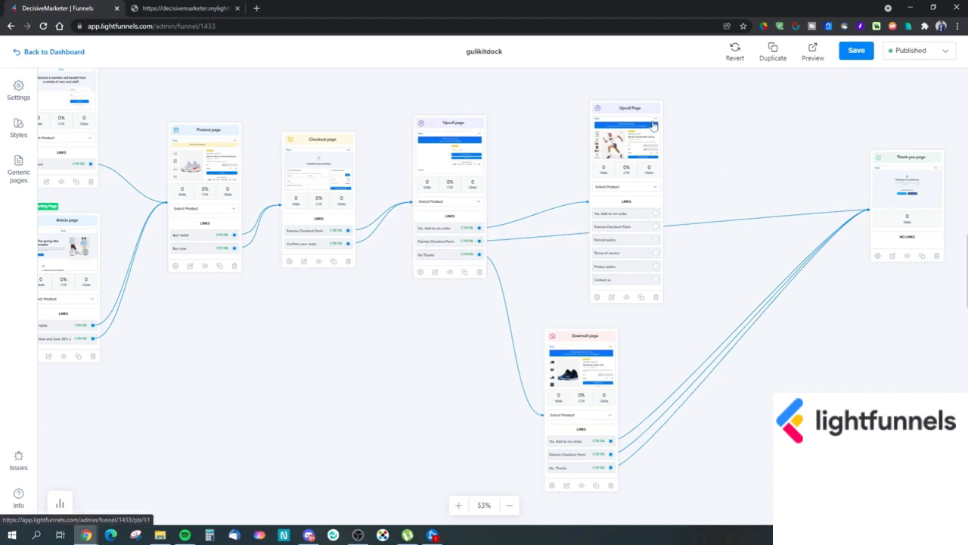
pyautogui.moveTo(638, 114); pyautogui.dragTo(645, 156)
pyautogui.moveTo(705, 310); pyautogui.dragTo(686, 271)
pyautogui.moveTo(613, 153); pyautogui.dragTo(745, 121)
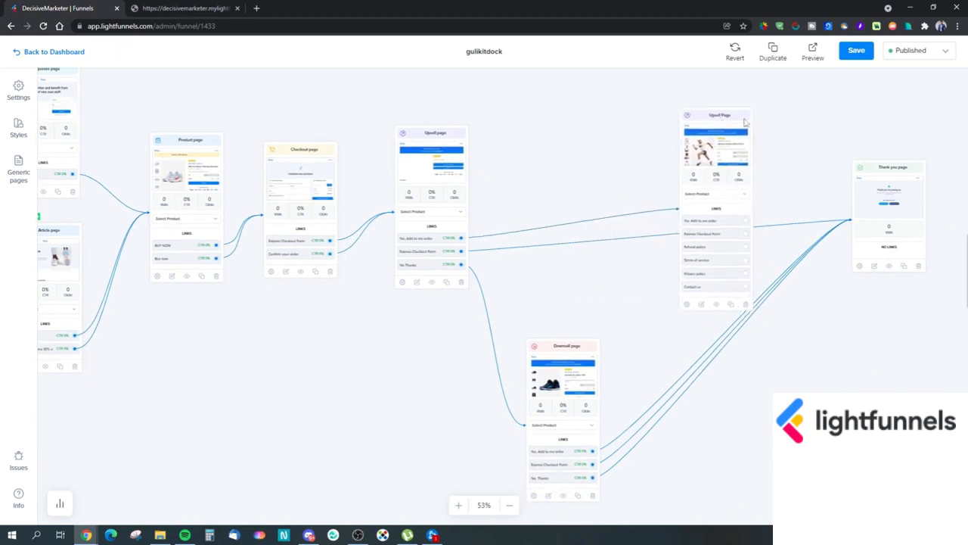
# Add a second downsell page and place it below the second upsell page, keeping the original downsell page under the first upsell page
pyautogui.moveTo(823, 336); pyautogui.dragTo(728, 319)
pyautogui.click(937, 502)
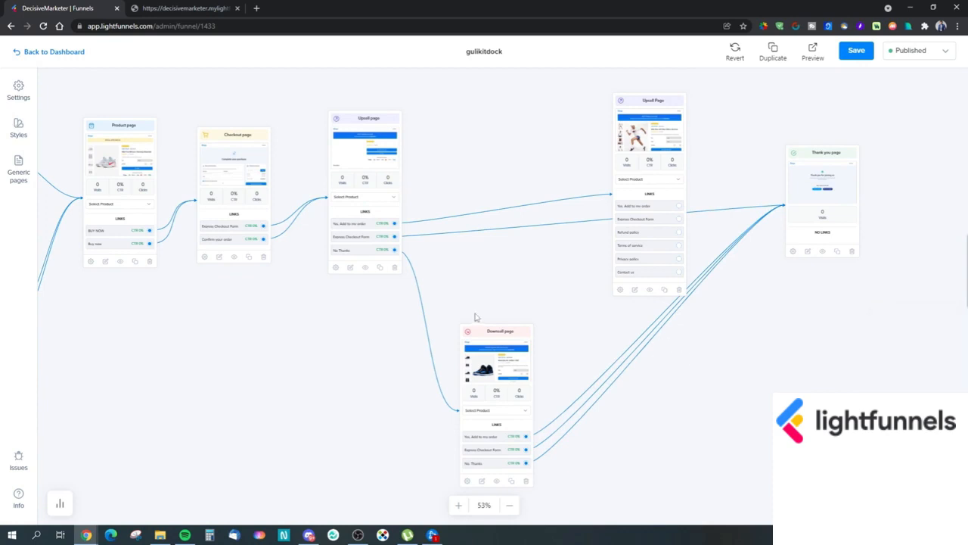
pyautogui.moveTo(287, 339); pyautogui.dragTo(443, 318)
pyautogui.moveTo(652, 315)
pyautogui.mouseDown()
pyautogui.moveTo(685, 309)
pyautogui.moveTo(650, 314)
pyautogui.mouseUp()
pyautogui.moveTo(492, 333); pyautogui.dragTo(444, 345)
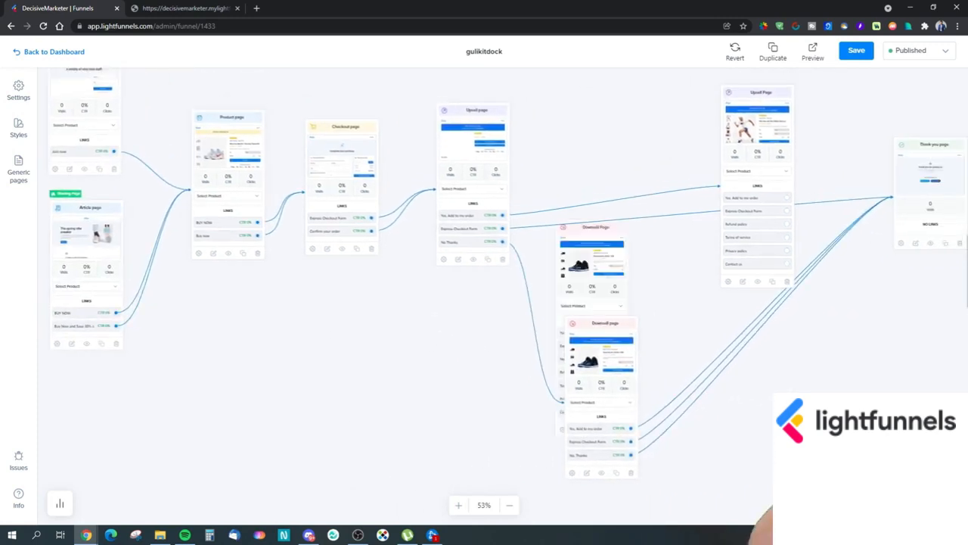
pyautogui.moveTo(609, 324); pyautogui.dragTo(890, 324)
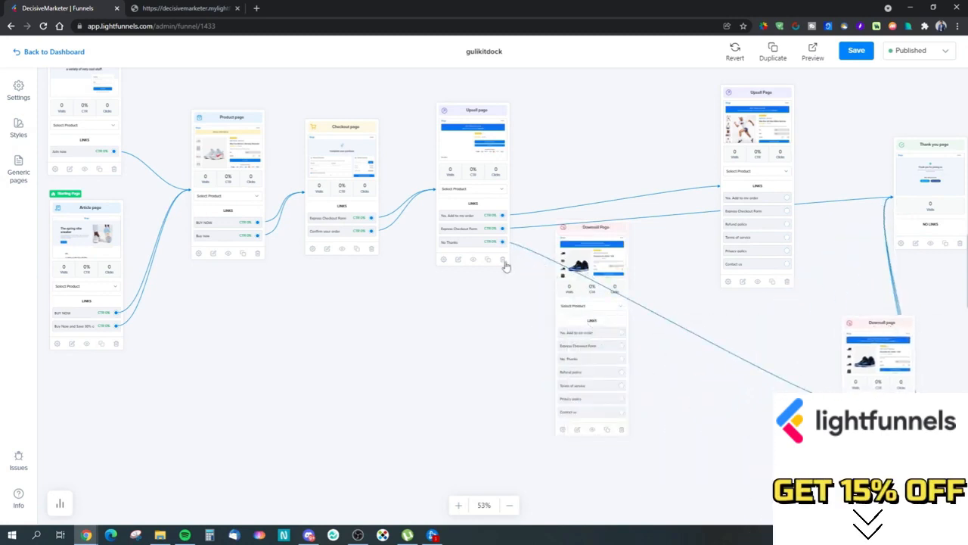
pyautogui.moveTo(882, 324); pyautogui.dragTo(600, 329)
pyautogui.moveTo(597, 233); pyautogui.dragTo(878, 310)
# Move the thank you page farther out and link the second upsell page's "Refund policy" to the second downsell page
pyautogui.hscroll(5, 832, 250)
pyautogui.moveTo(754, 149); pyautogui.dragTo(883, 120)
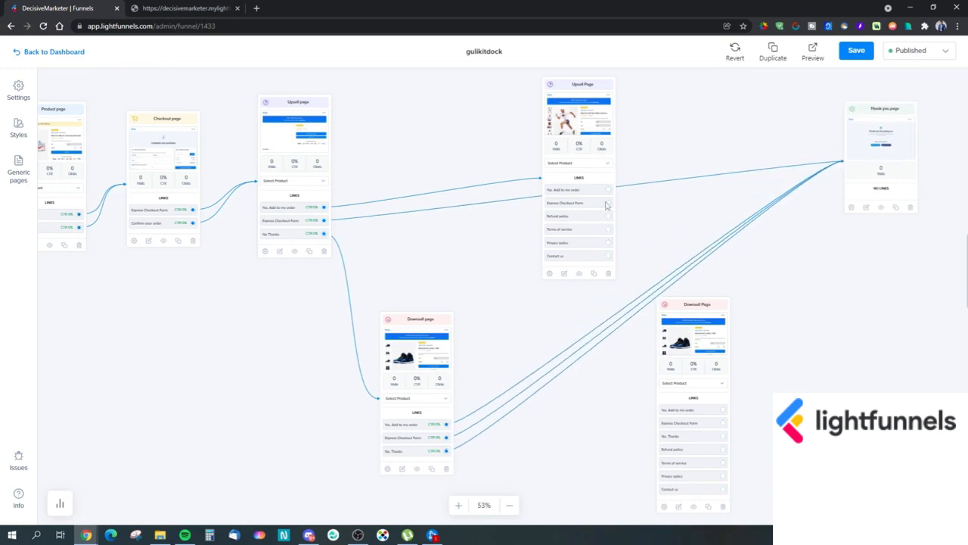
pyautogui.moveTo(609, 218); pyautogui.dragTo(671, 335)
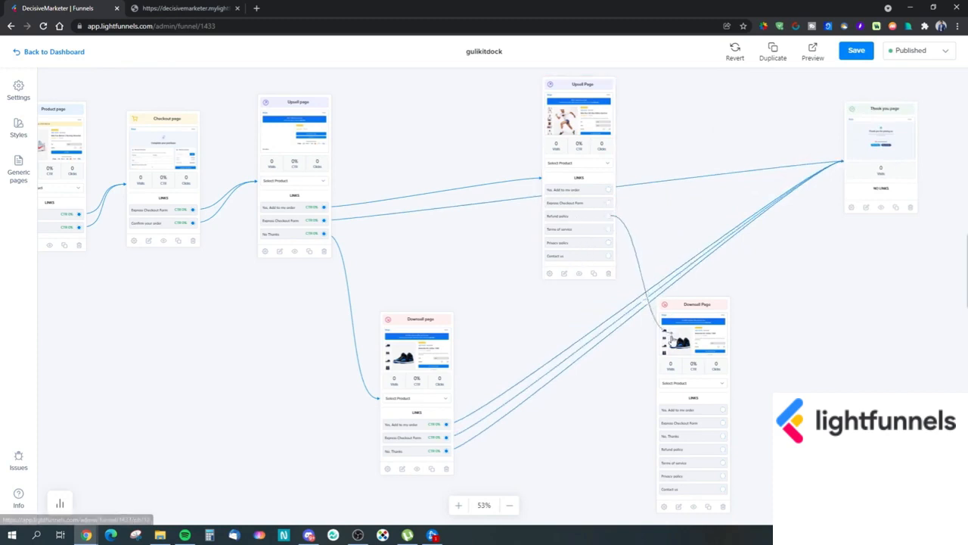
pyautogui.moveTo(774, 350); pyautogui.dragTo(773, 332)
pyautogui.moveTo(693, 292); pyautogui.dragTo(716, 291)
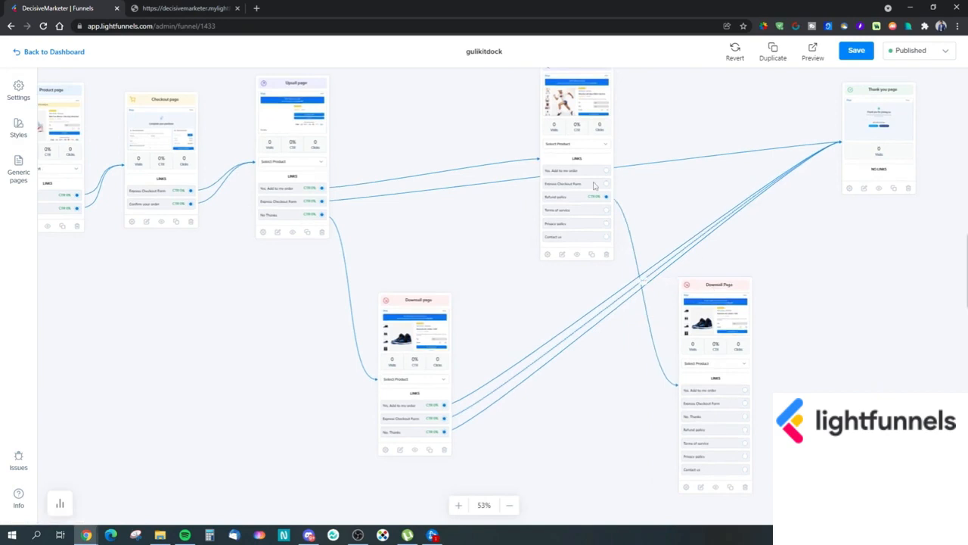
# Link "Yes, Add to me order" and "Express Checkout Form" on both the second upsell and second downsell pages to the thank you page
pyautogui.moveTo(607, 173); pyautogui.dragTo(849, 147)
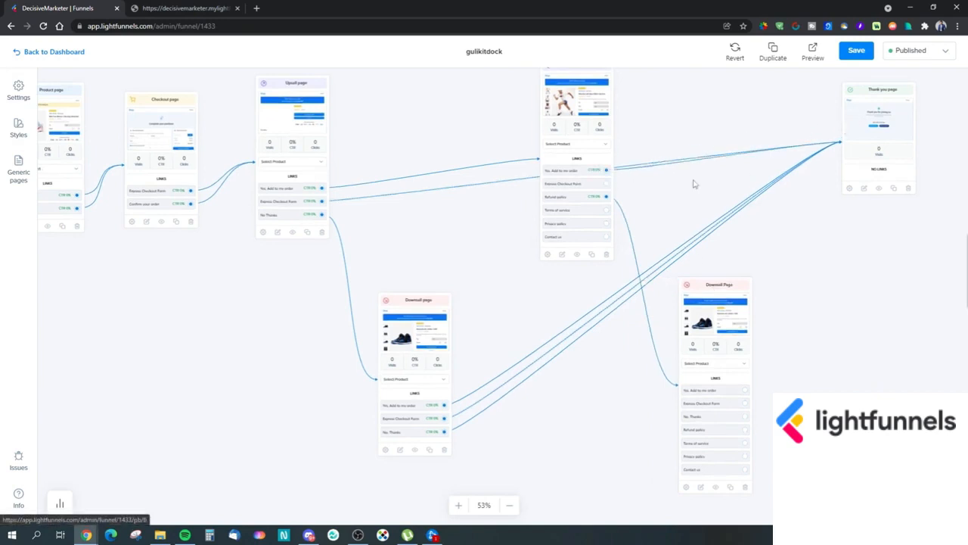
pyautogui.moveTo(606, 183); pyautogui.dragTo(844, 144)
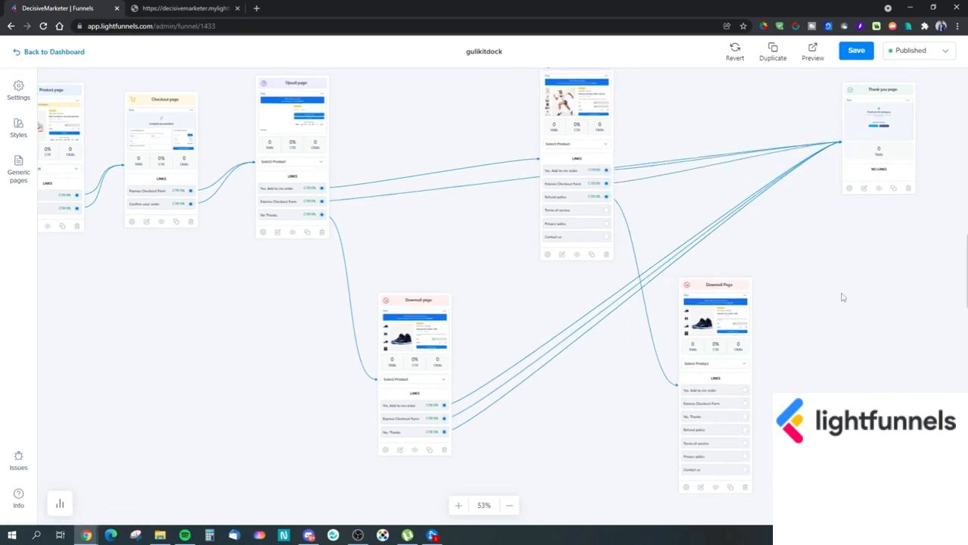
pyautogui.moveTo(732, 289); pyautogui.dragTo(756, 288)
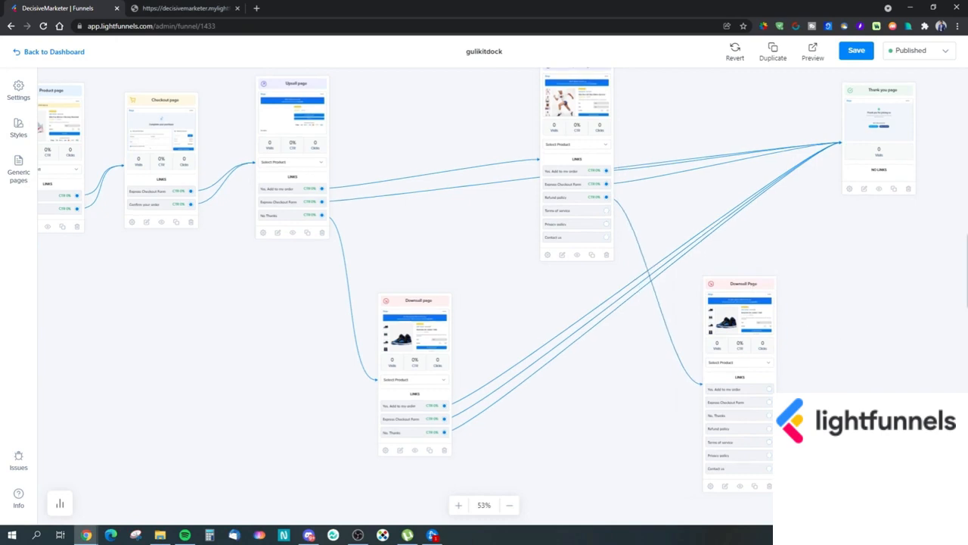
pyautogui.moveTo(770, 388); pyautogui.dragTo(840, 144)
pyautogui.moveTo(770, 401); pyautogui.dragTo(840, 143)
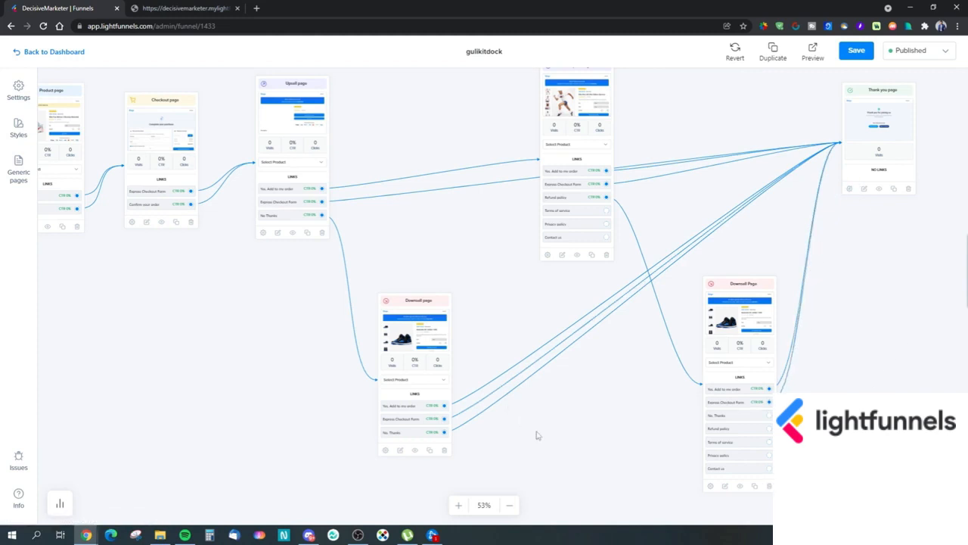
# Review the whole extended funnel at about 40% zoom and look over the generic pages list
pyautogui.moveTo(538, 436); pyautogui.dragTo(576, 401)
pyautogui.click(510, 505)
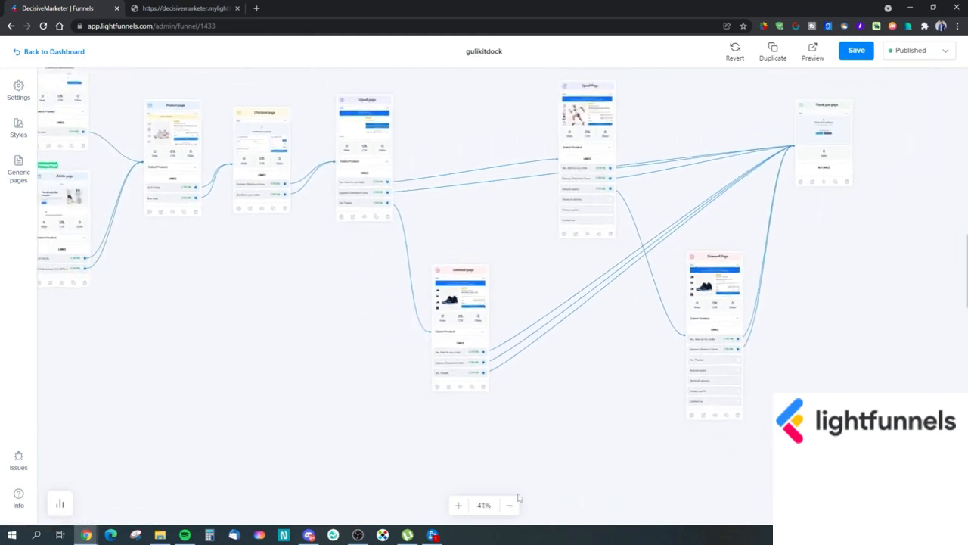
pyautogui.moveTo(341, 377); pyautogui.dragTo(395, 446)
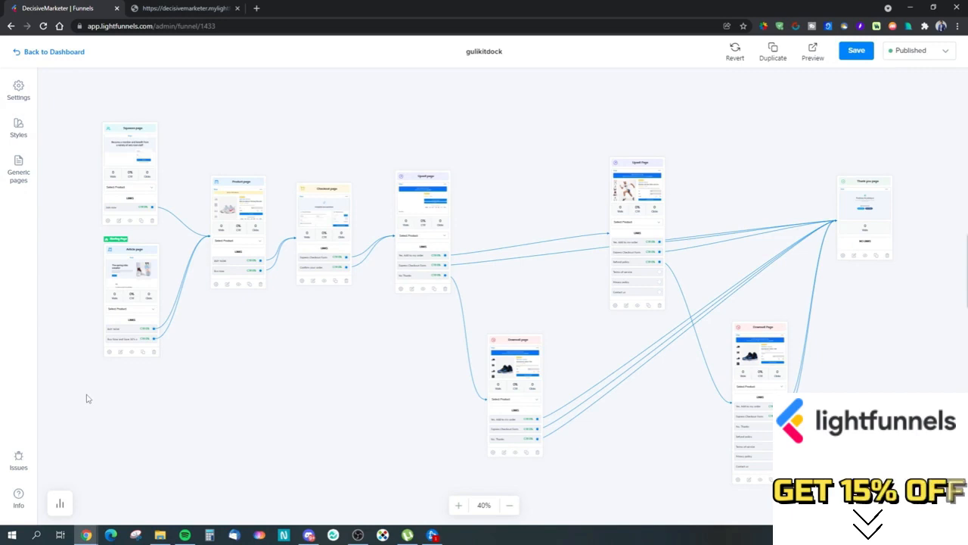
pyautogui.moveTo(657, 441); pyautogui.dragTo(646, 425)
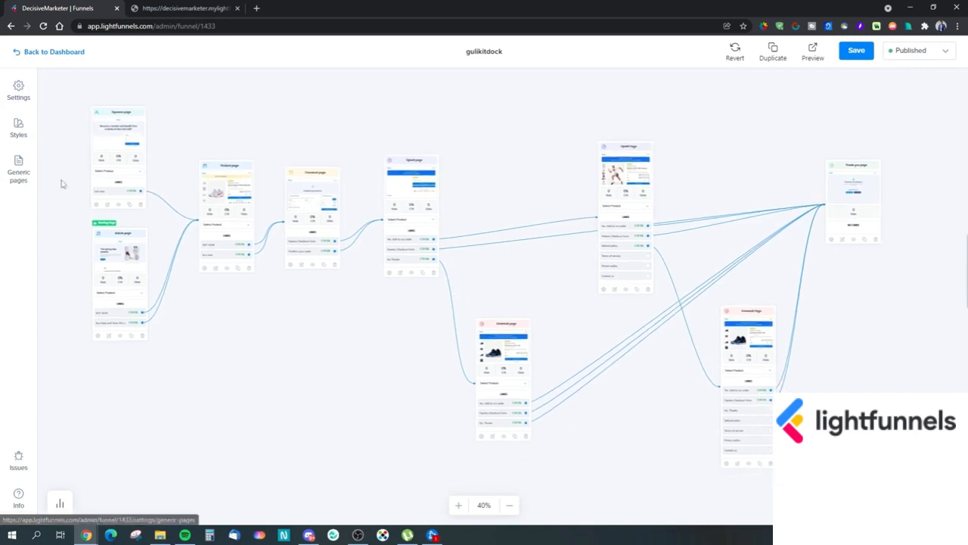
pyautogui.click(18, 171)
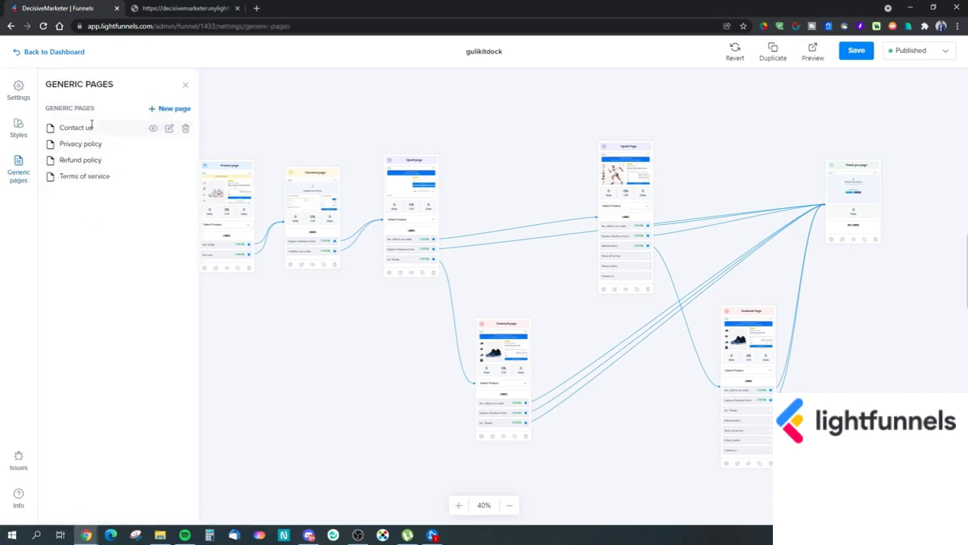
pyautogui.click(186, 85)
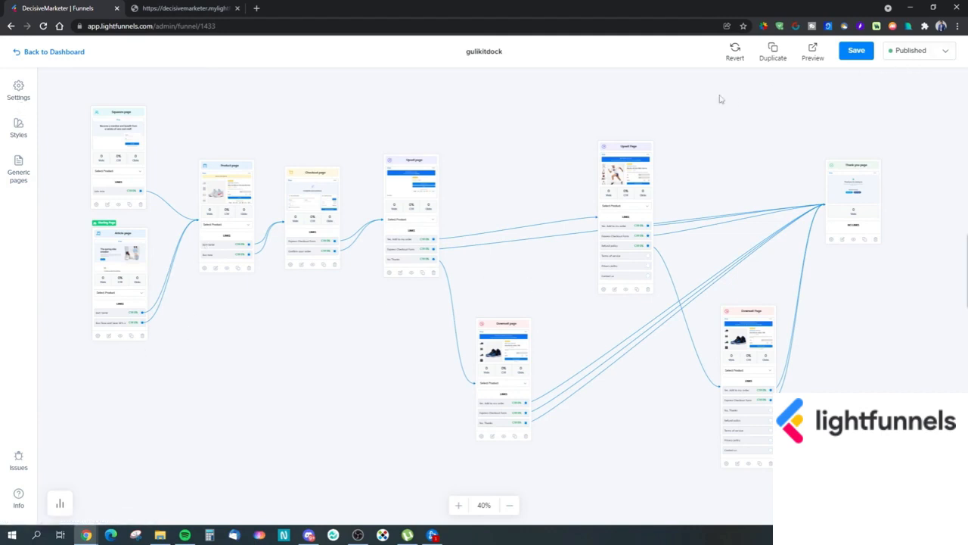
# Save the changes to the gulikitdock funnel and return to the funnels list
pyautogui.click(38, 52)
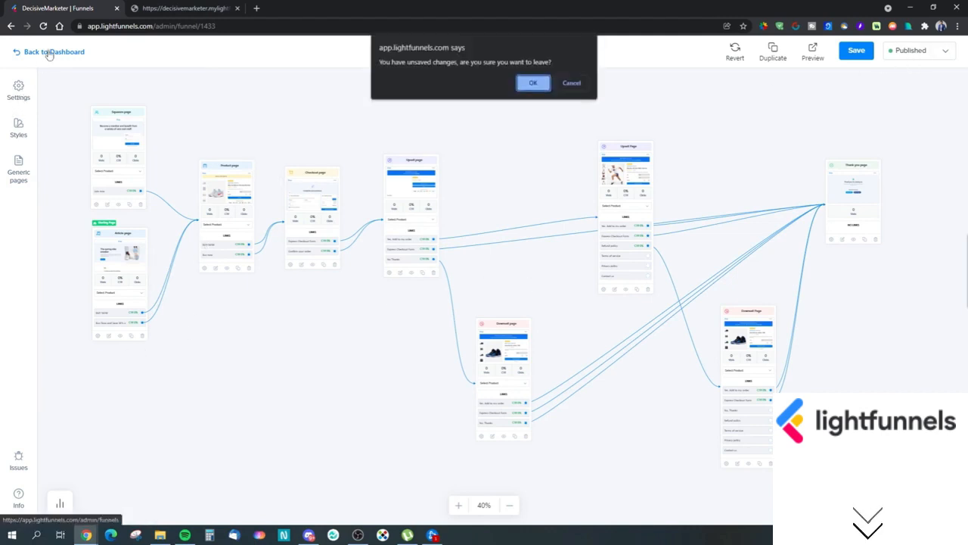
pyautogui.click(573, 82)
pyautogui.click(853, 52)
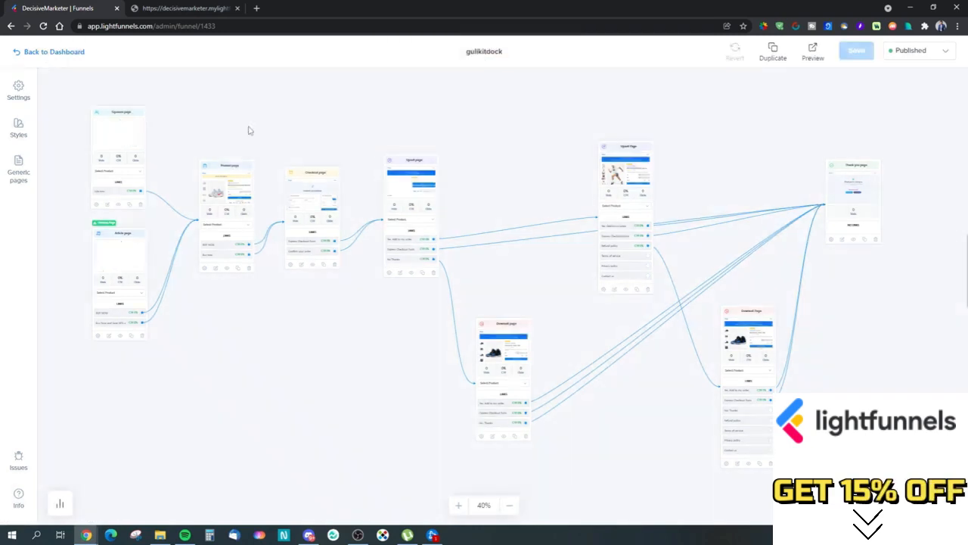
pyautogui.click(42, 51)
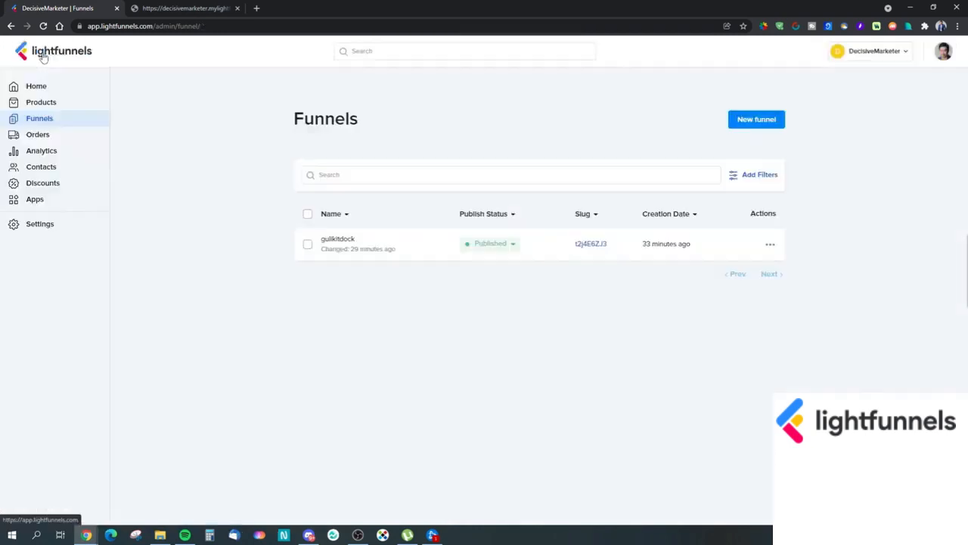
# Look over the orders list and the abandoned checkouts page
pyautogui.click(47, 135)
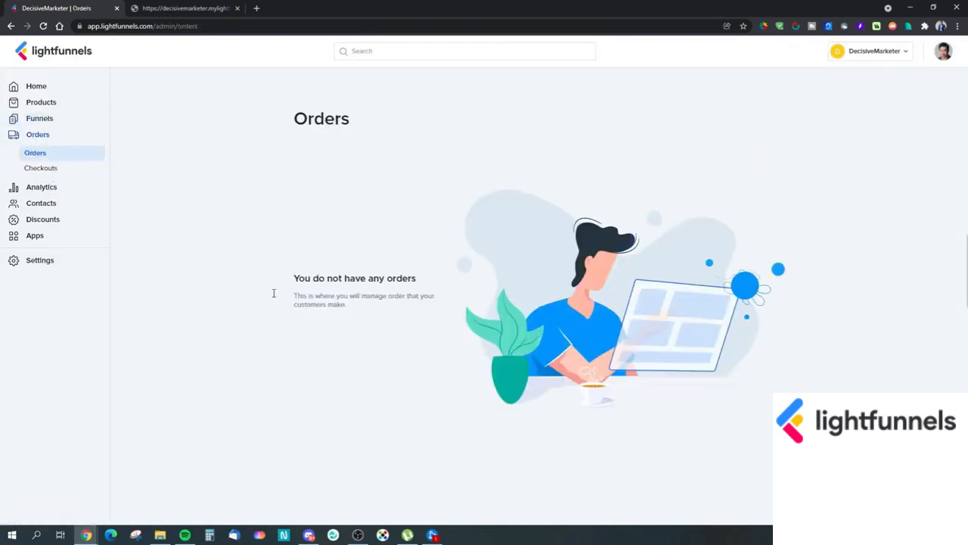
pyautogui.click(47, 166)
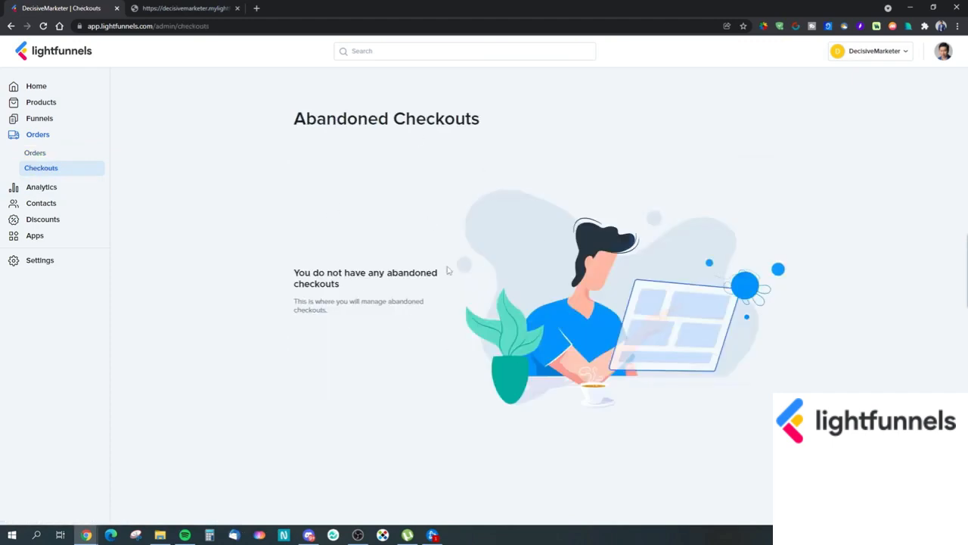
# Review the analytics dashboard for all funnels, the live visitor globe and the contacts list
pyautogui.click(60, 189)
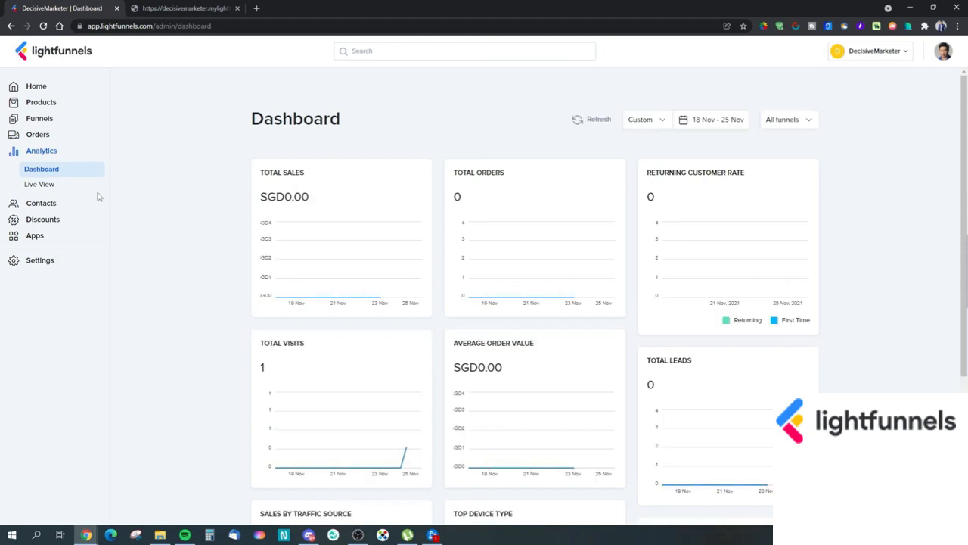
pyautogui.scroll(-3, 359, 383)
pyautogui.scroll(3, 223, 307)
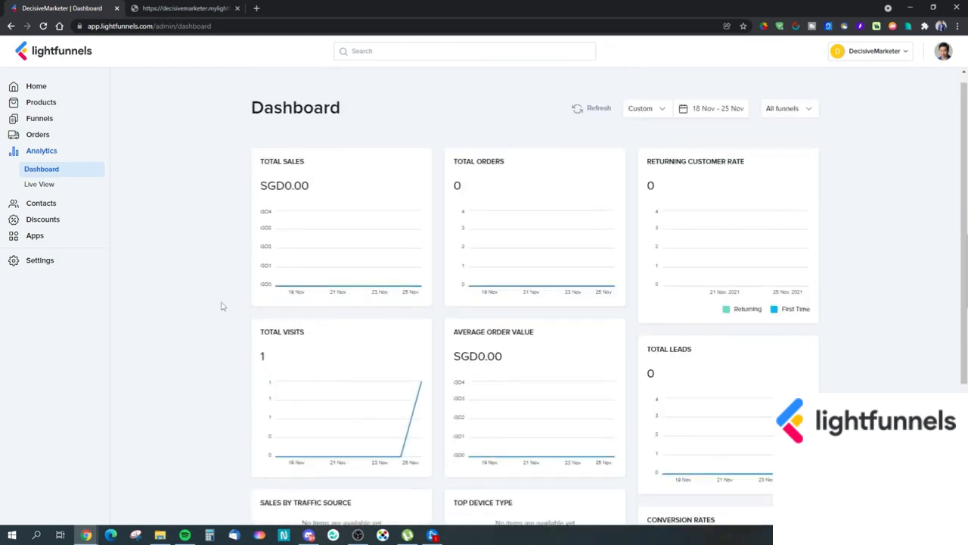
pyautogui.click(46, 185)
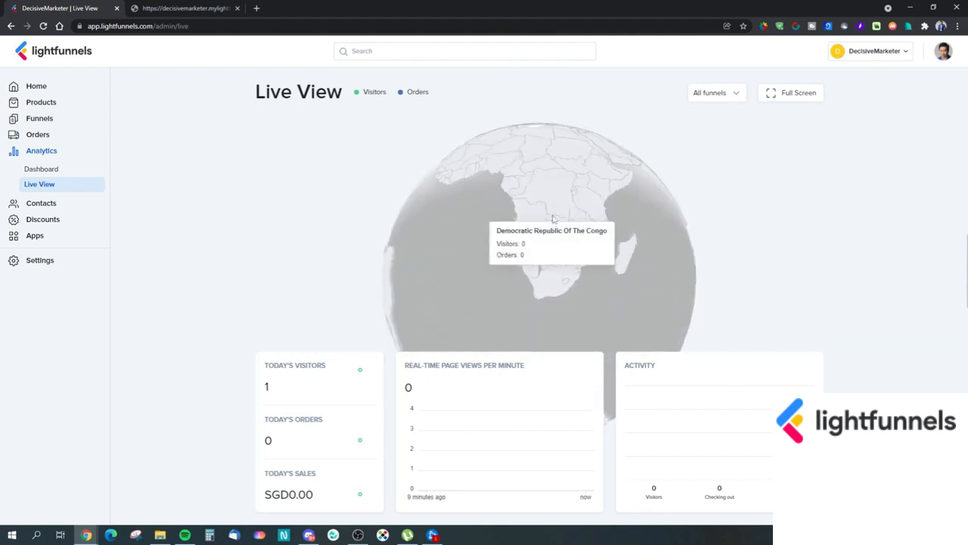
pyautogui.click(40, 204)
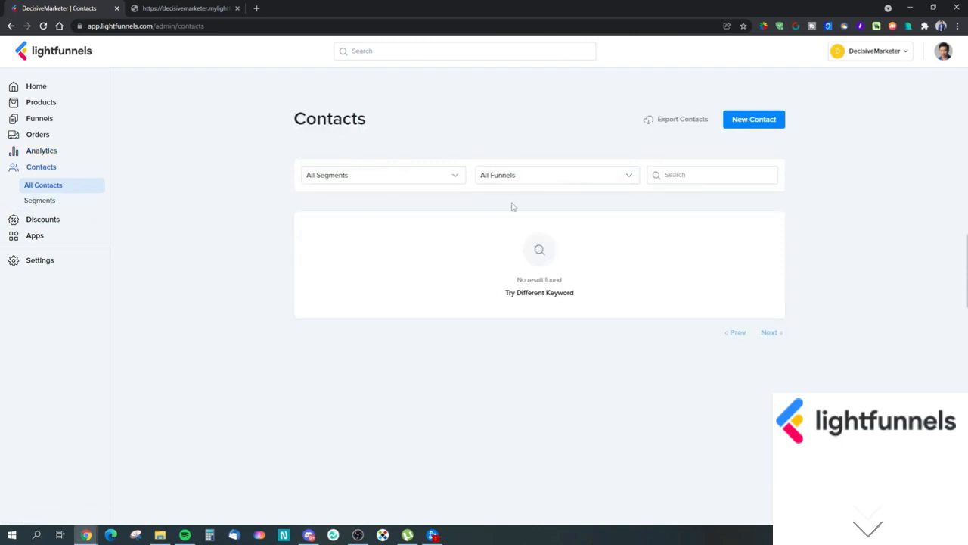
# Start a new discount and try the Fixed type before returning it to Percentage
pyautogui.click(44, 205)
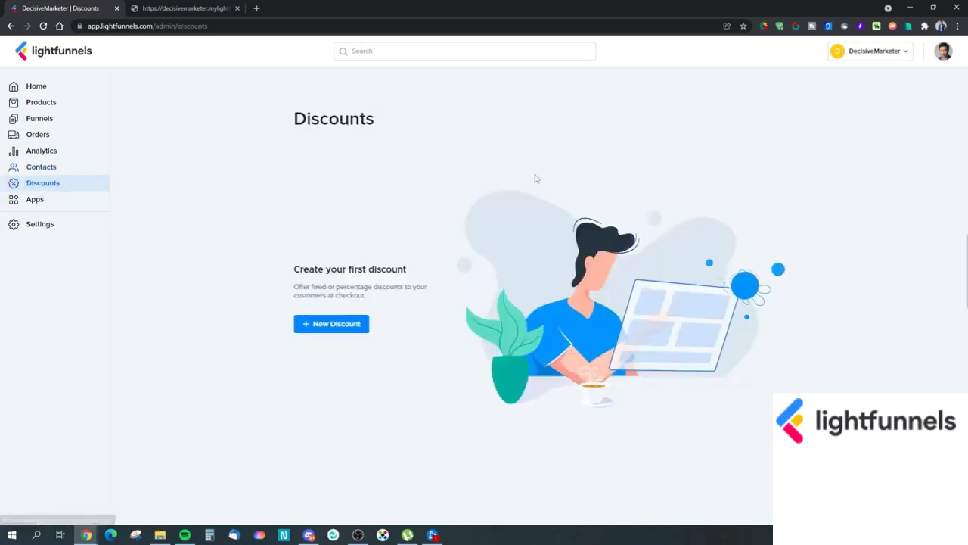
pyautogui.click(352, 324)
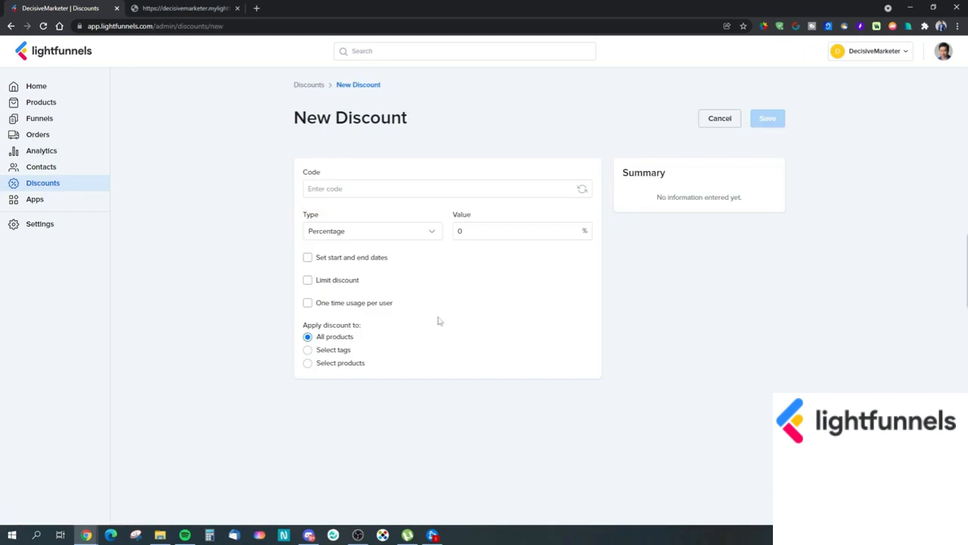
pyautogui.click(382, 190)
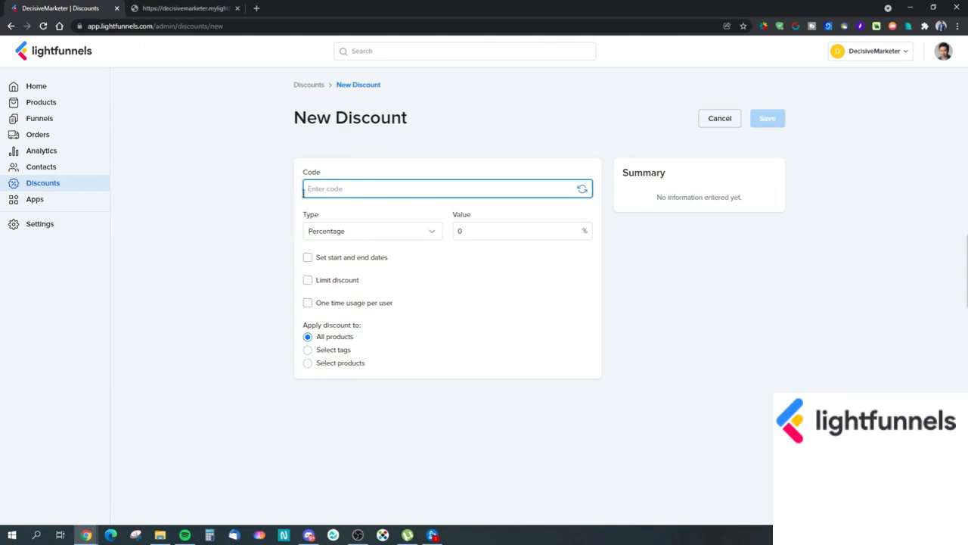
pyautogui.click(345, 233)
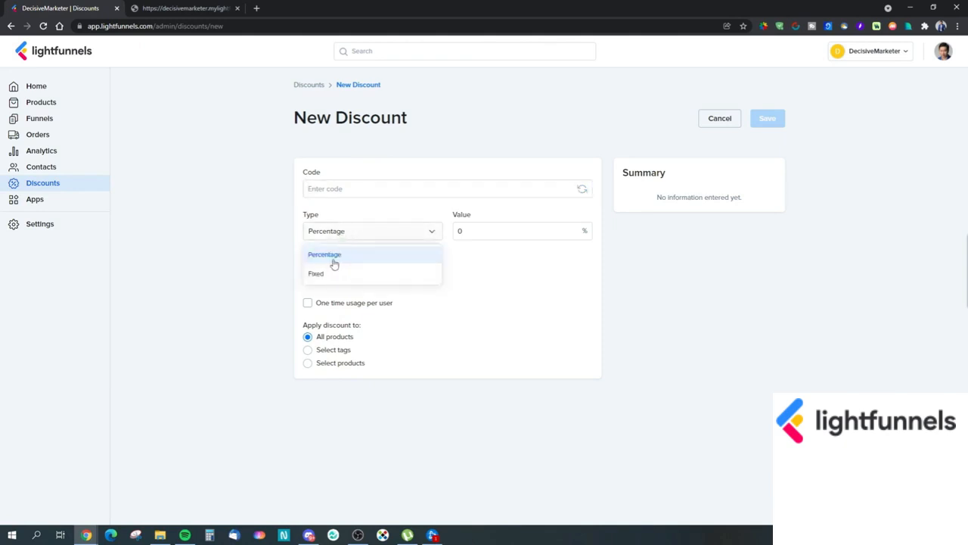
pyautogui.click(335, 274)
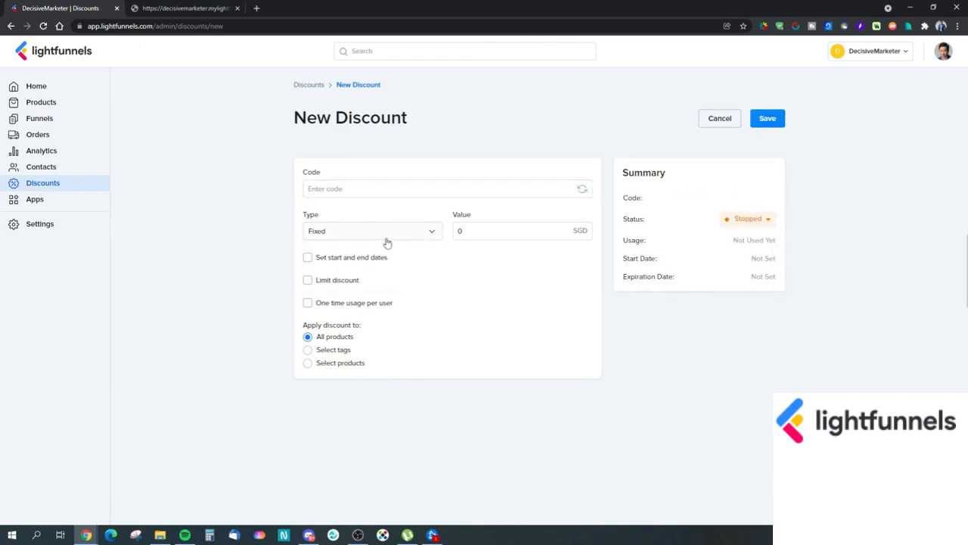
pyautogui.click(371, 233)
pyautogui.click(379, 255)
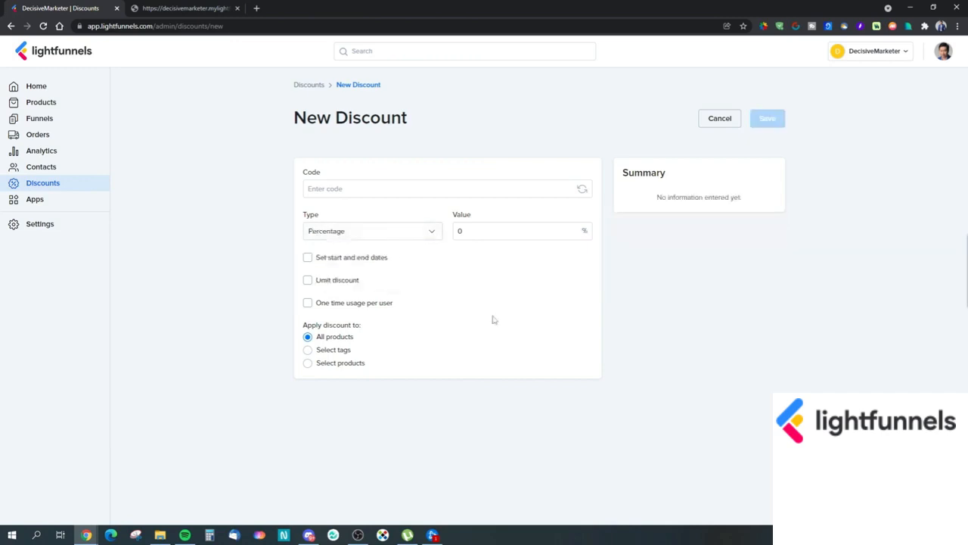
pyautogui.click(484, 233)
pyautogui.click(426, 238)
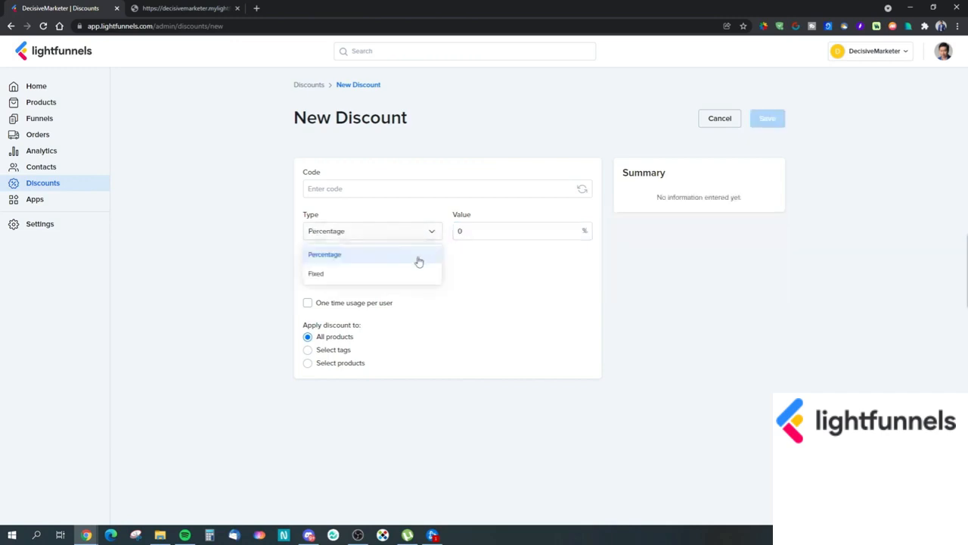
pyautogui.click(413, 274)
pyautogui.click(430, 233)
pyautogui.click(420, 253)
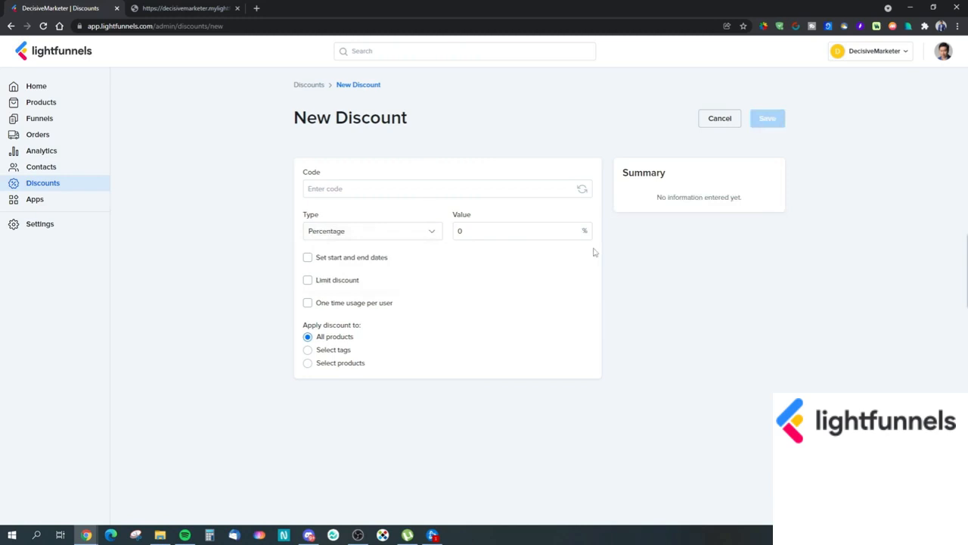
# Try the new discount's start and end dates, usage limit and one time usage per user options, turning each off again
pyautogui.click(364, 262)
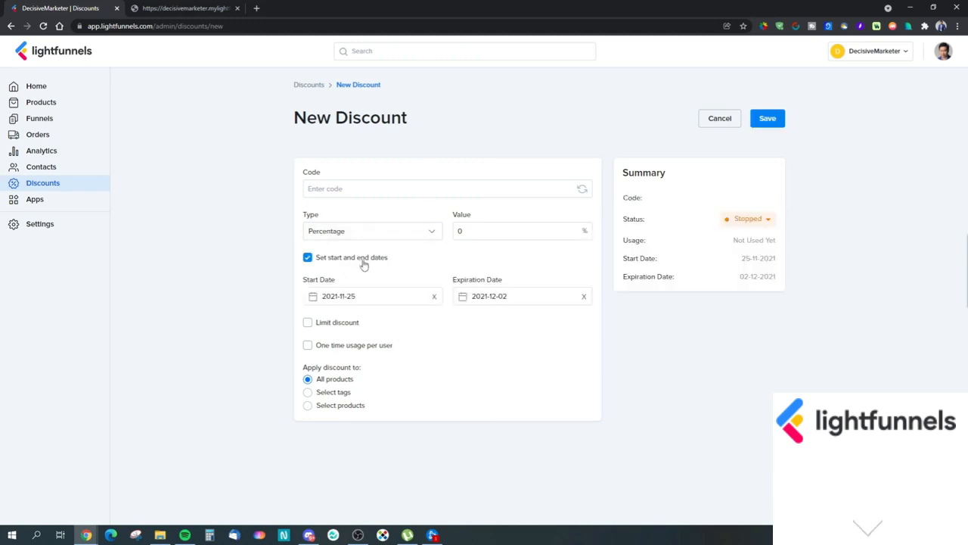
pyautogui.click(362, 263)
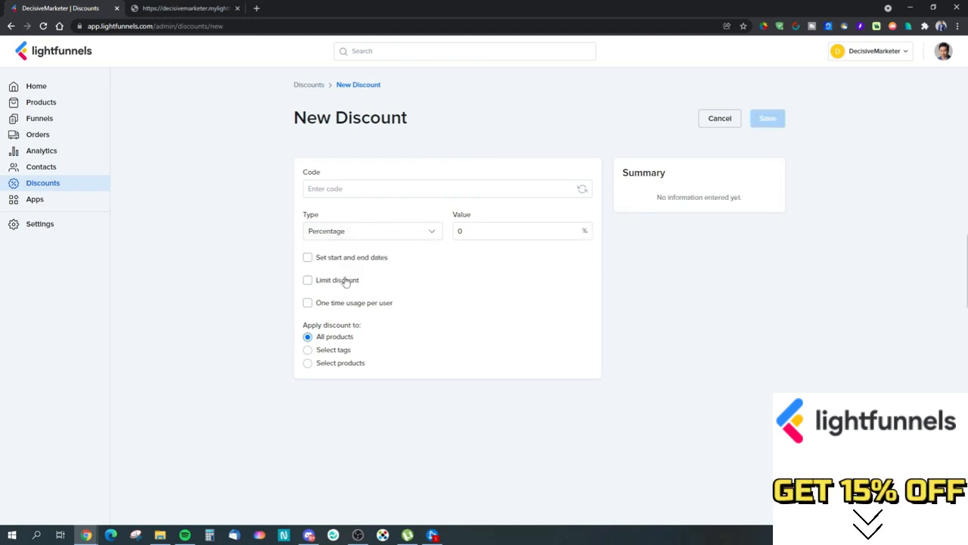
pyautogui.click(350, 283)
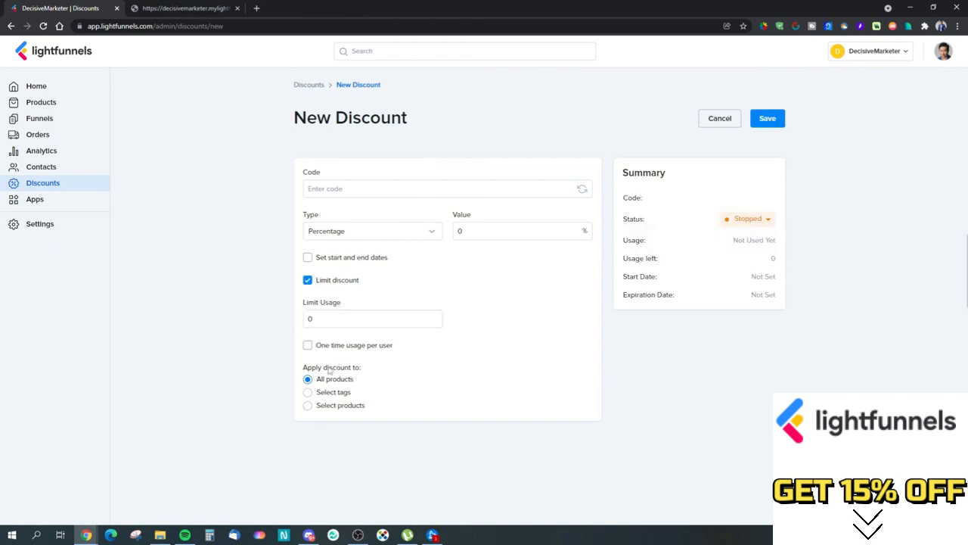
pyautogui.click(334, 283)
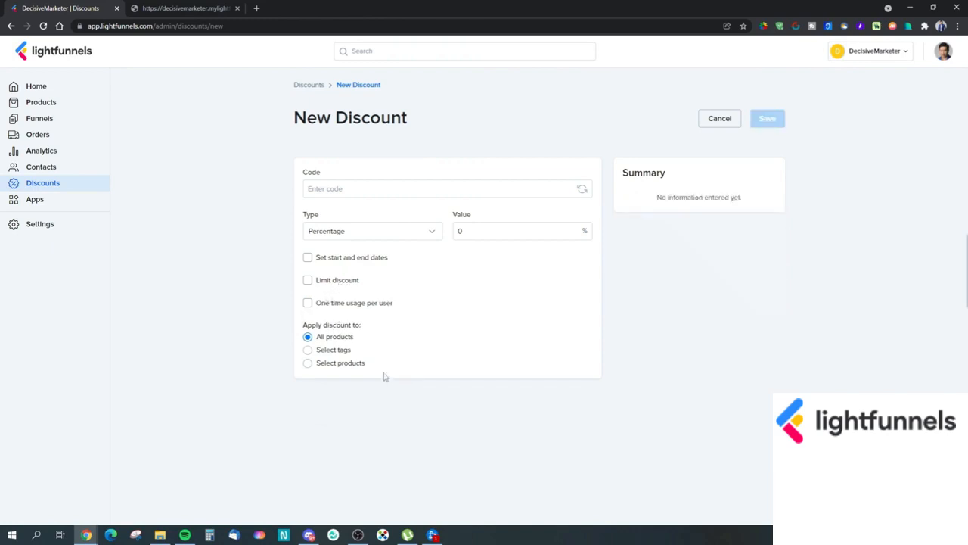
pyautogui.click(345, 304)
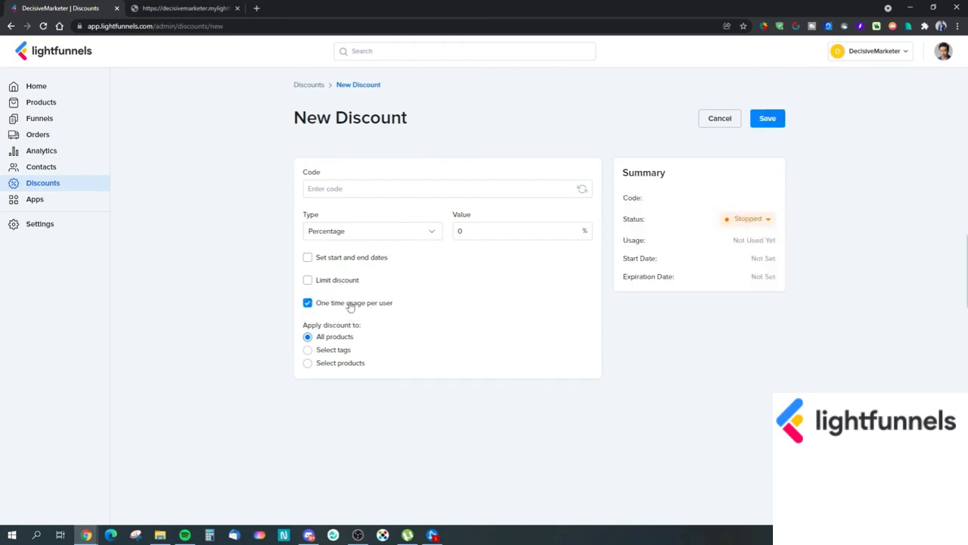
pyautogui.click(350, 306)
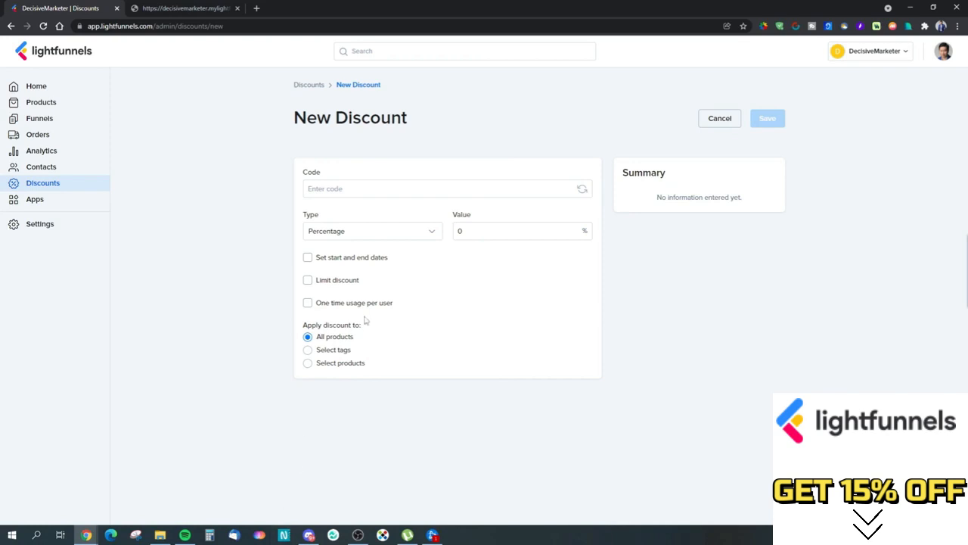
# Try applying the discount to selected tags or products, return it to all products, and toggle the usage limit on and off
pyautogui.click(334, 351)
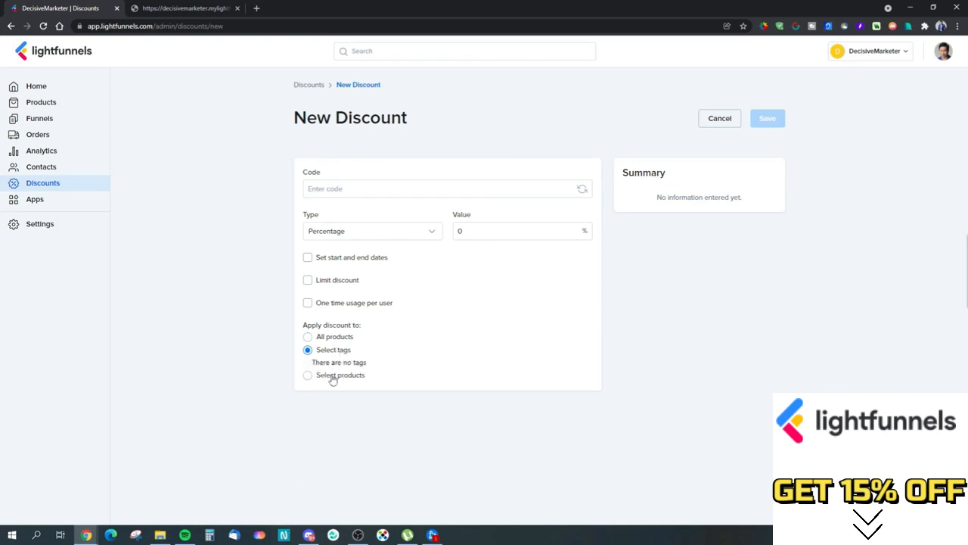
pyautogui.click(331, 375)
pyautogui.click(324, 337)
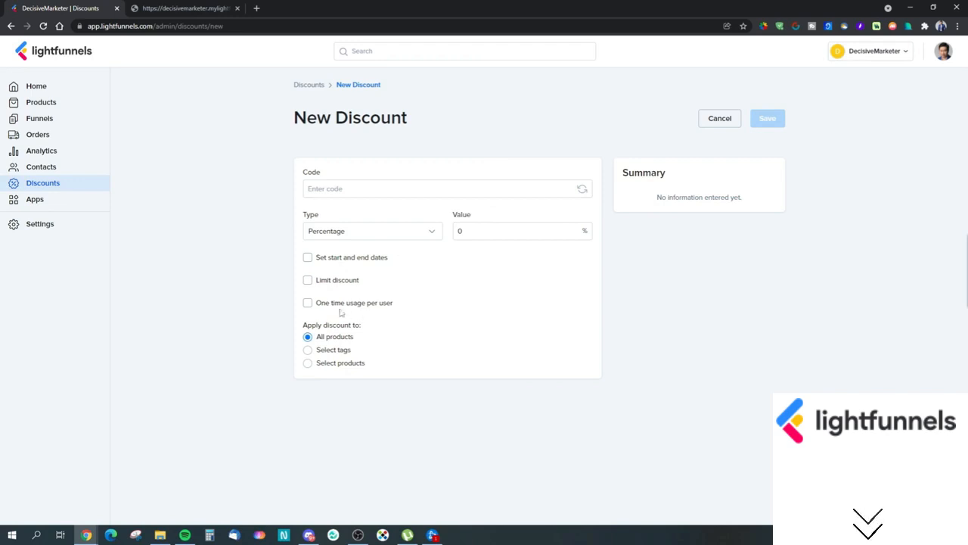
pyautogui.click(333, 283)
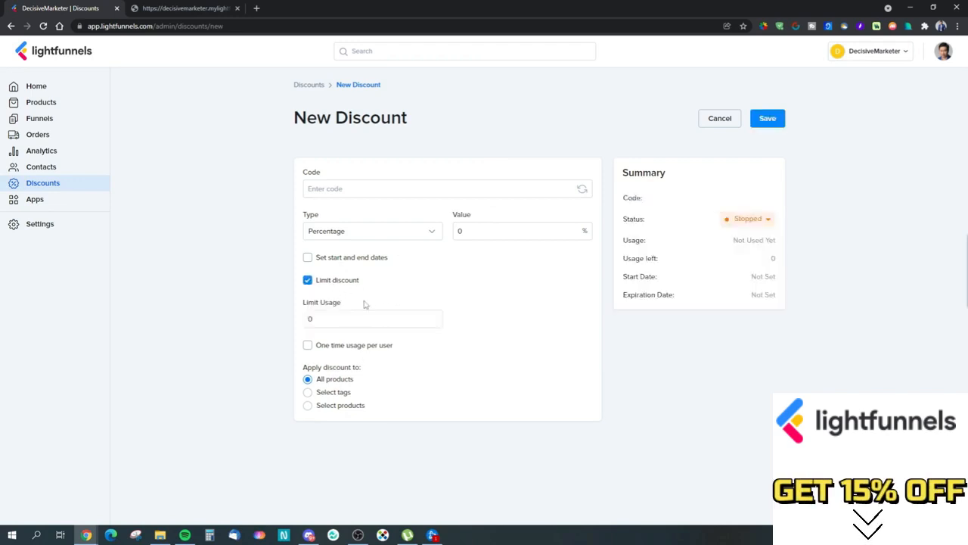
pyautogui.click(329, 282)
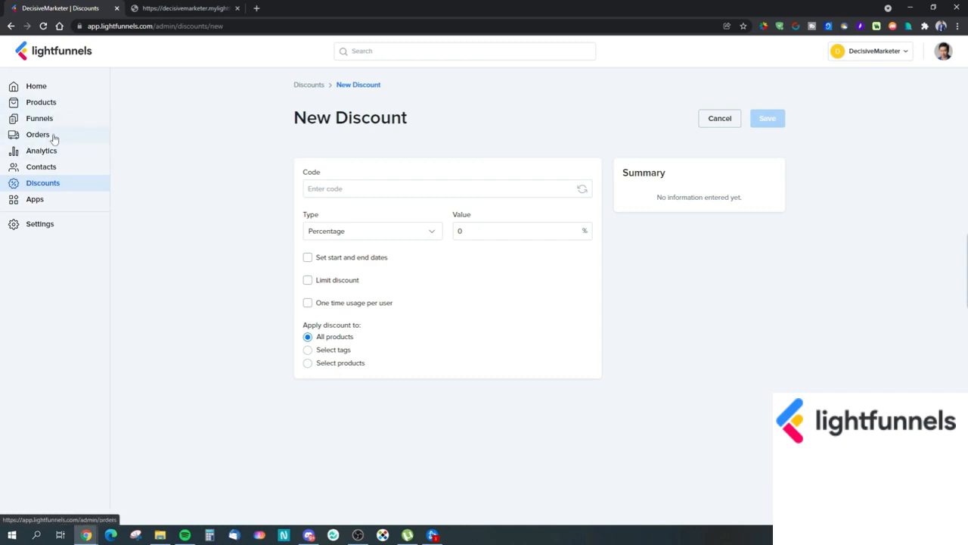
# Revisit the products and contacts lists and open a blank new discount form
pyautogui.click(49, 106)
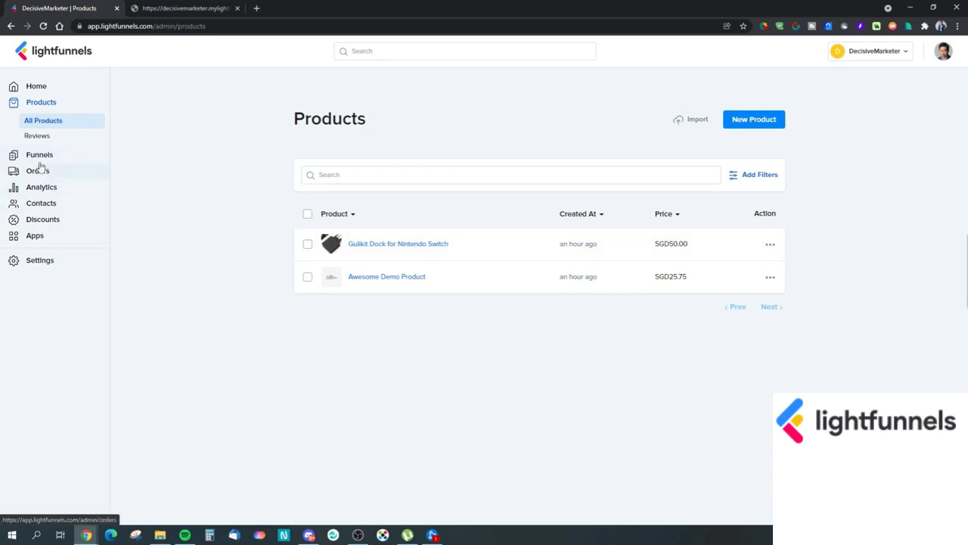
pyautogui.click(53, 218)
pyautogui.click(65, 169)
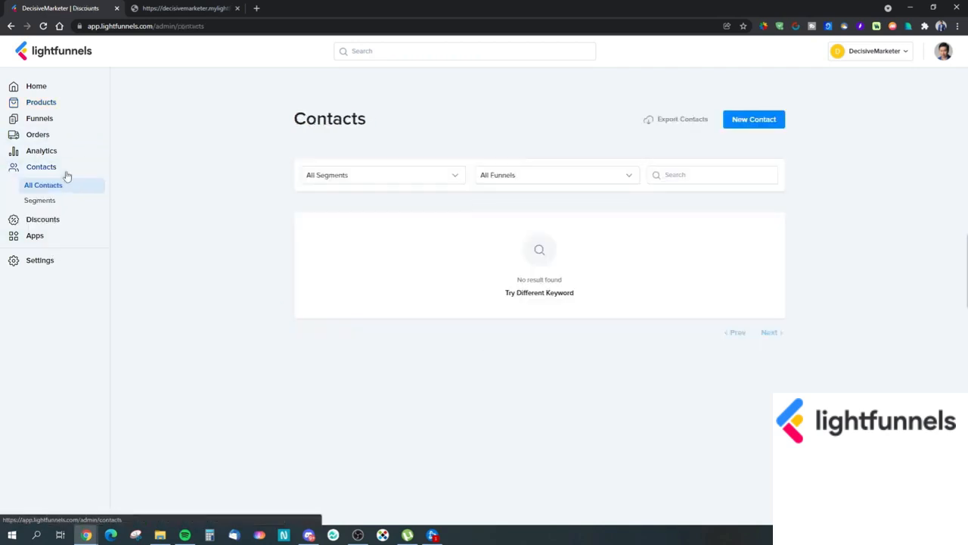
pyautogui.click(60, 217)
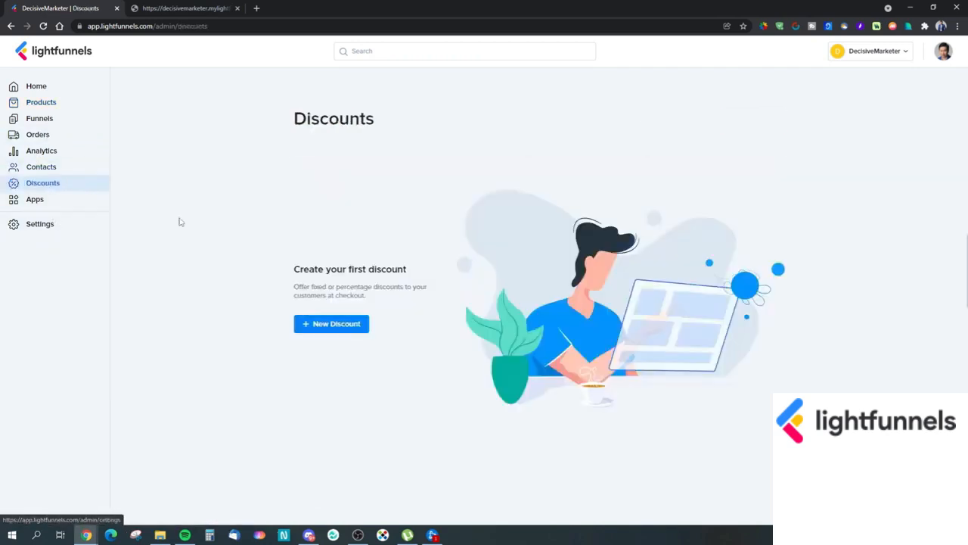
pyautogui.click(334, 325)
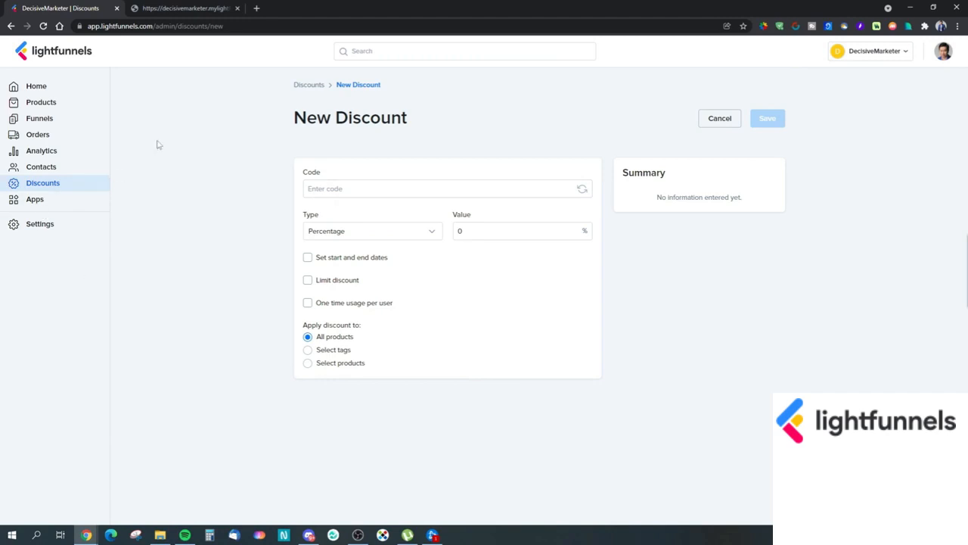
# Browse the apps page for the installed apps and the integrations available to install
pyautogui.click(34, 199)
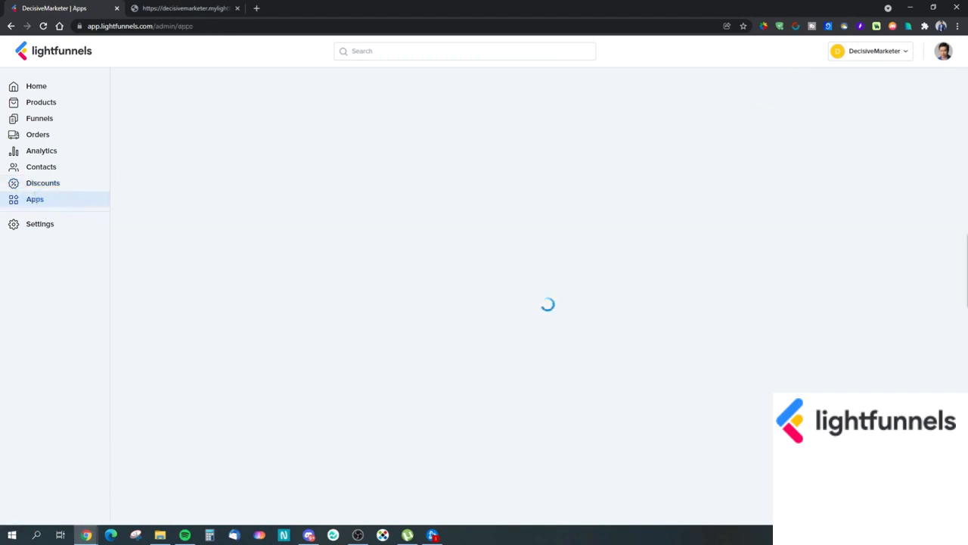
pyautogui.scroll(-1, 757, 387)
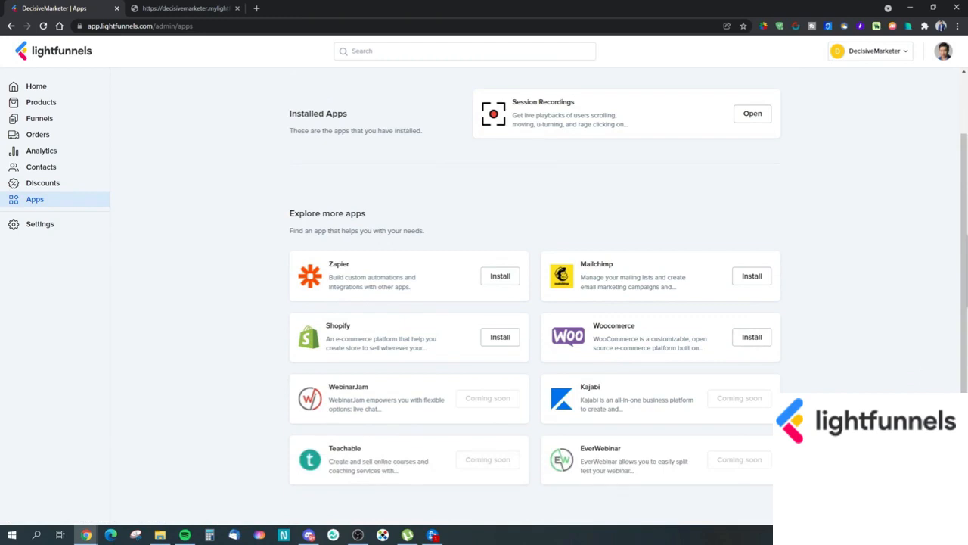
pyautogui.scroll(1, 589, 314)
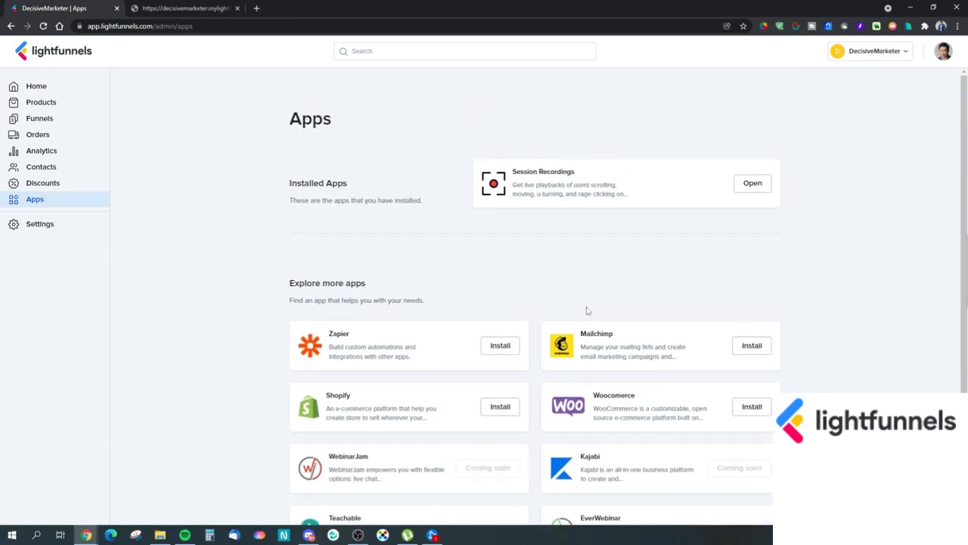
pyautogui.scroll(-1, 755, 330)
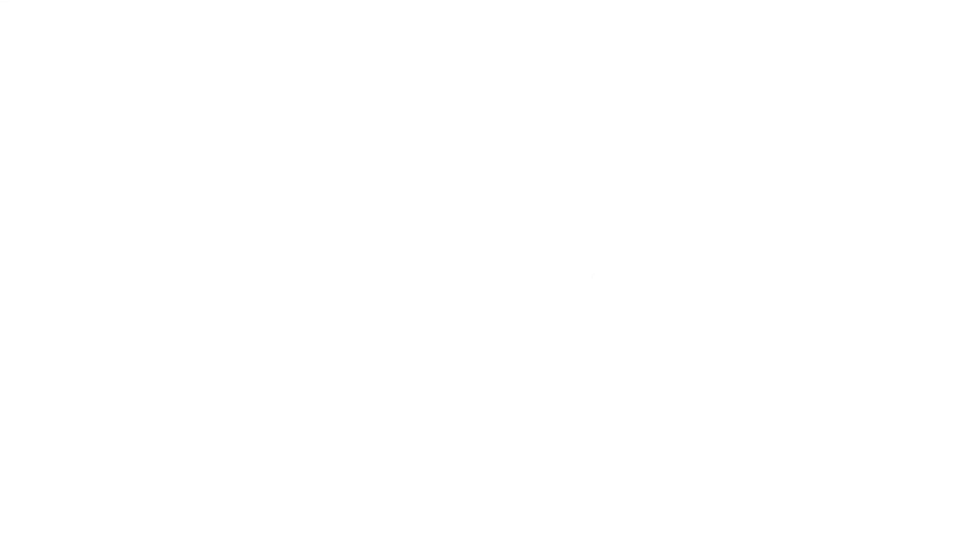